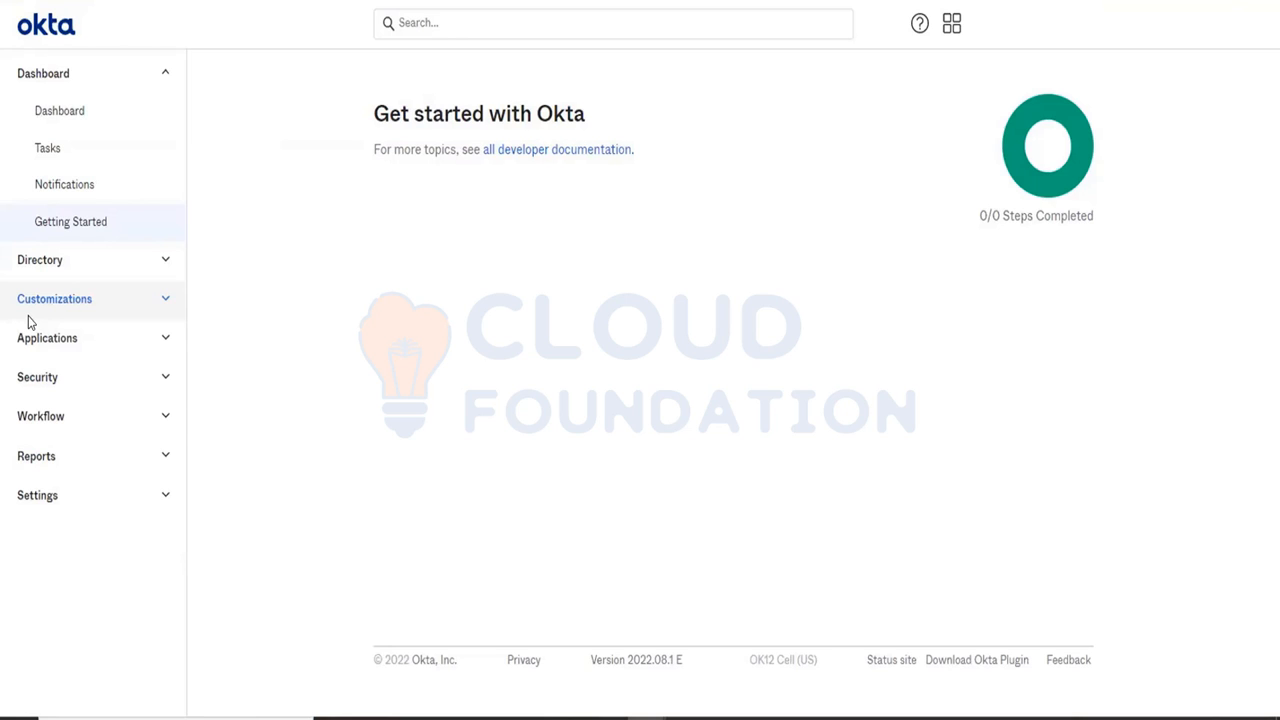
Open the Automations page in the Workflow section.
click(34, 410)
click(43, 377)
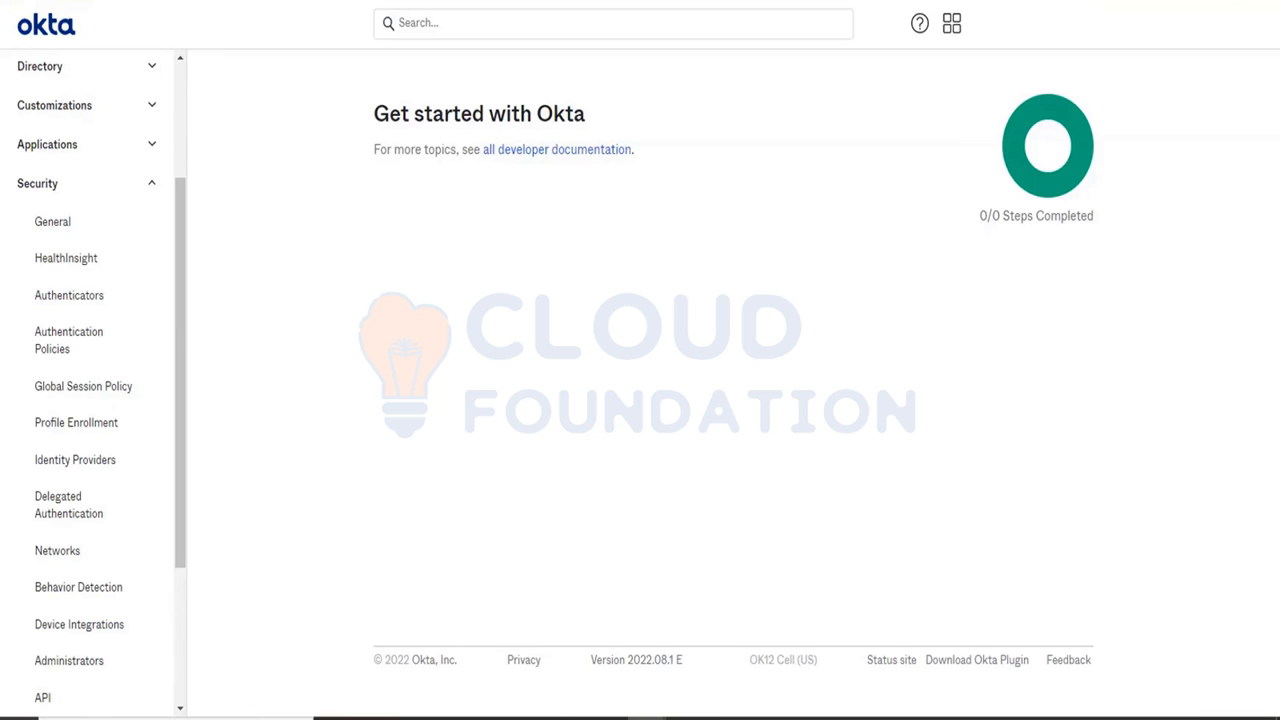
click(46, 183)
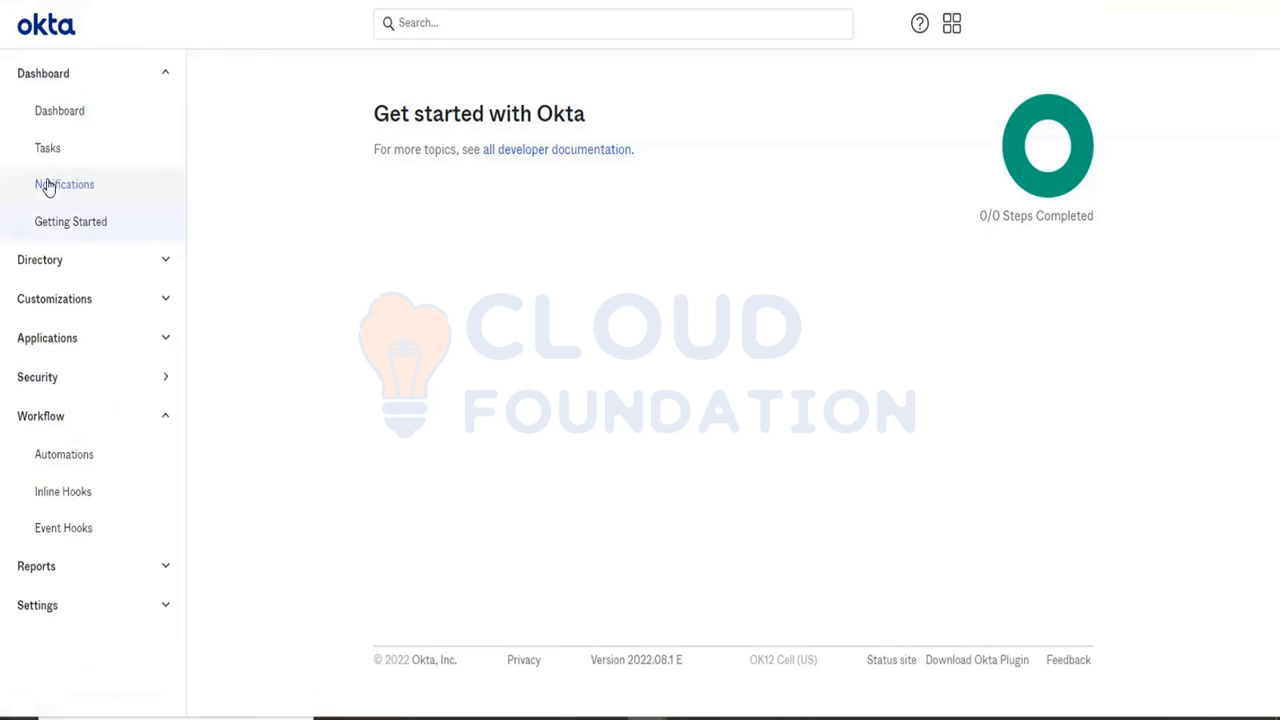
click(70, 452)
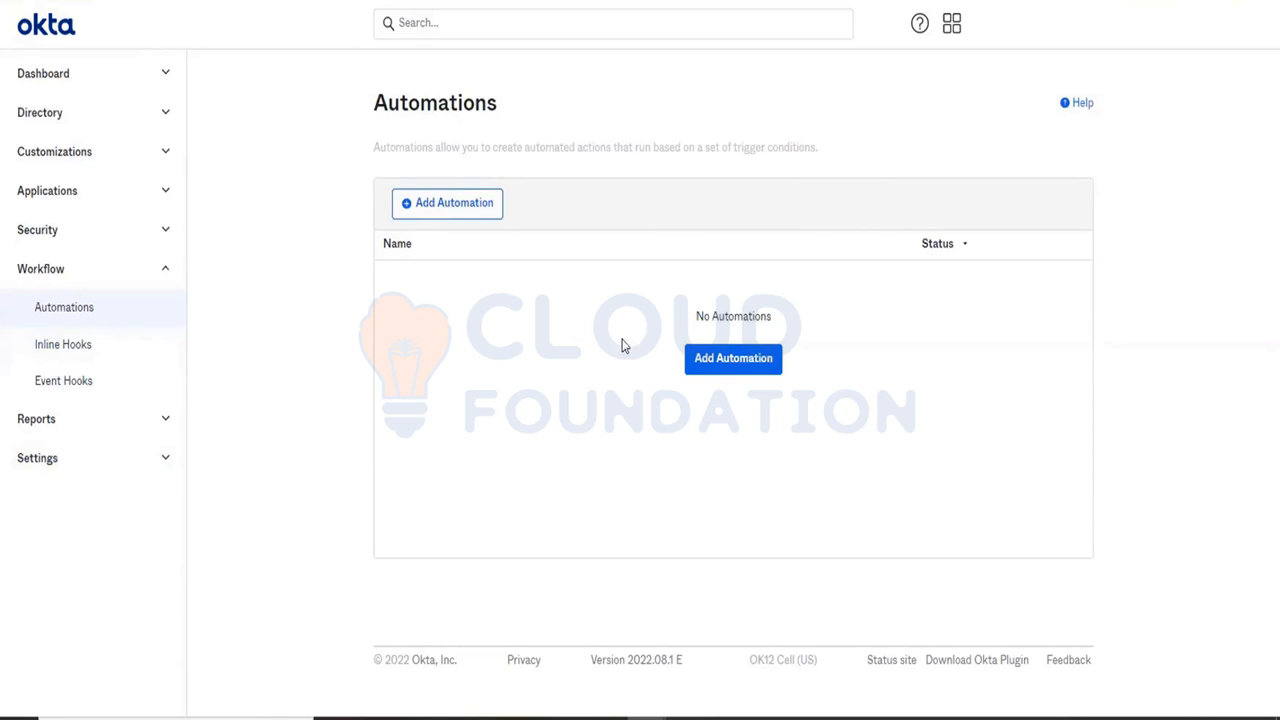
Create a new automation named "Deactivate users".
click(759, 363)
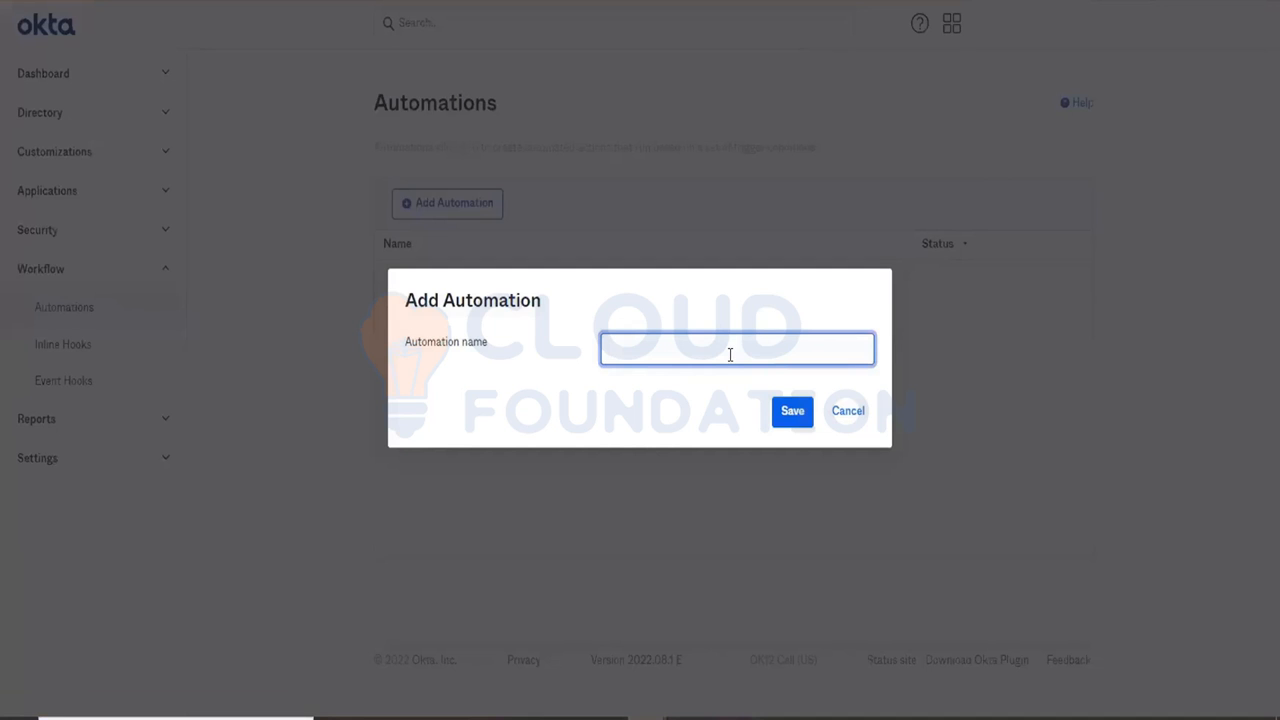
text(Deactivate users)
click(792, 414)
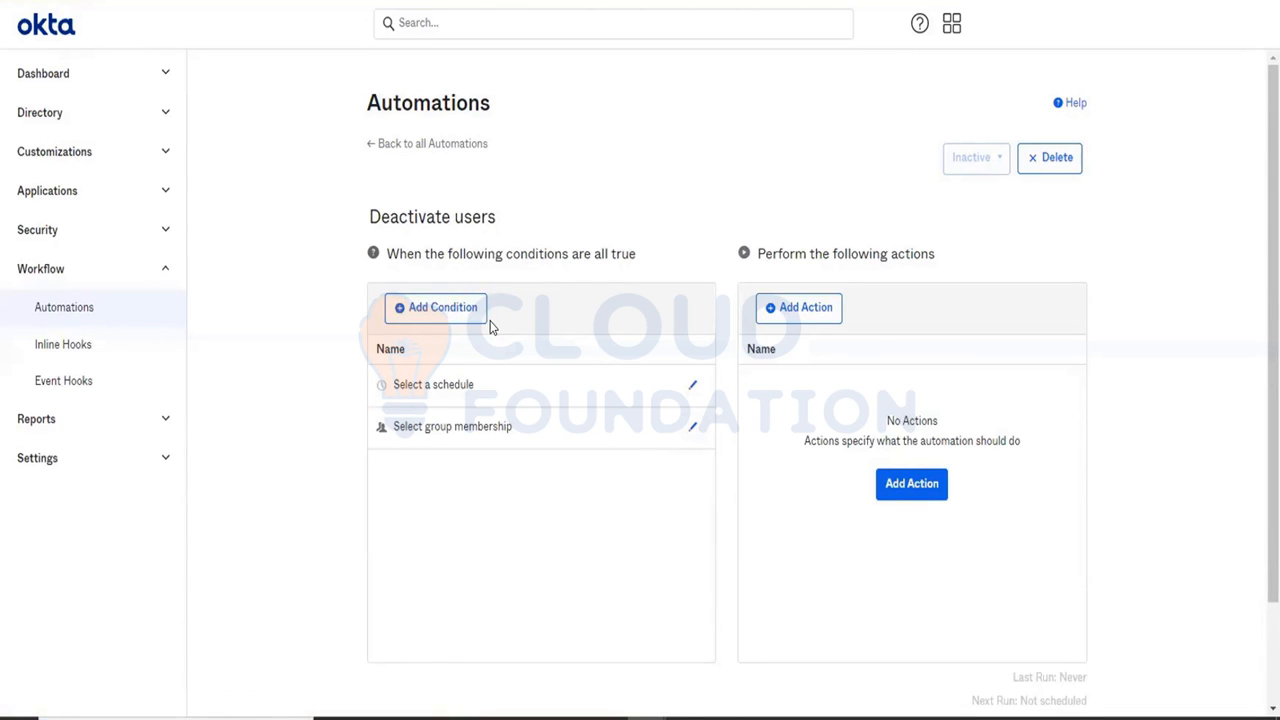
triple_click(469, 384)
click(469, 382)
click(825, 318)
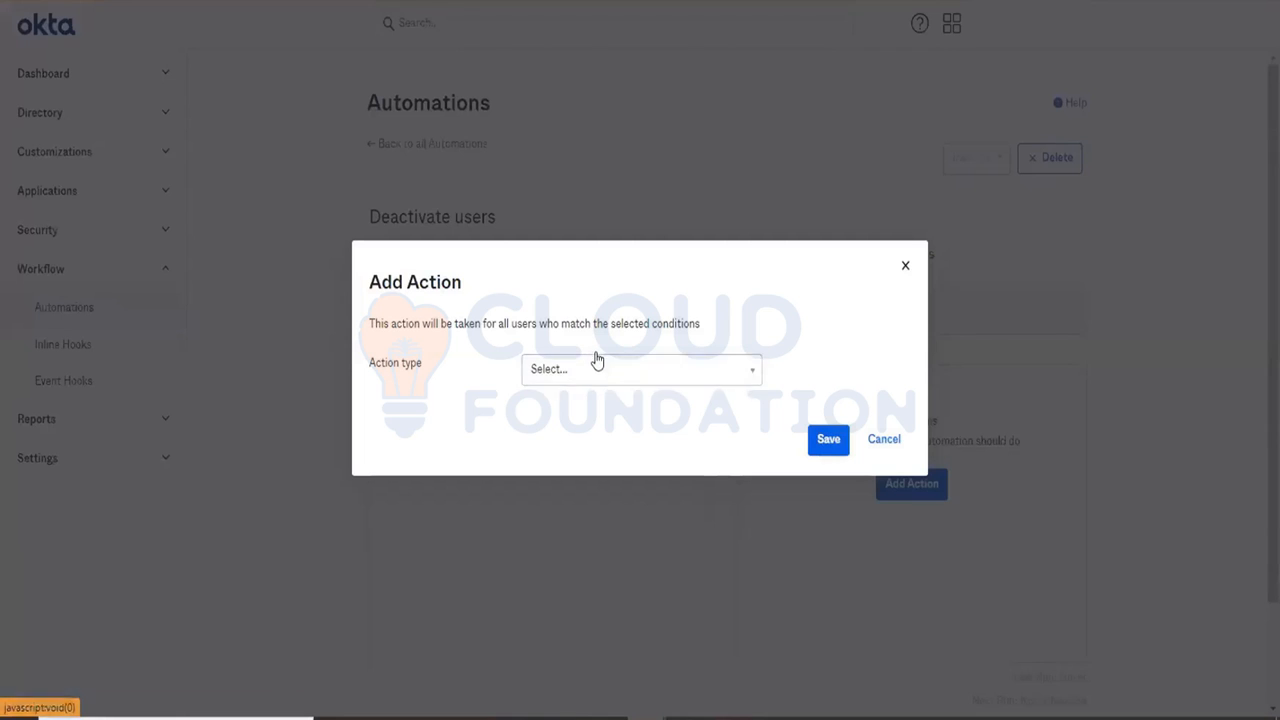
click(597, 362)
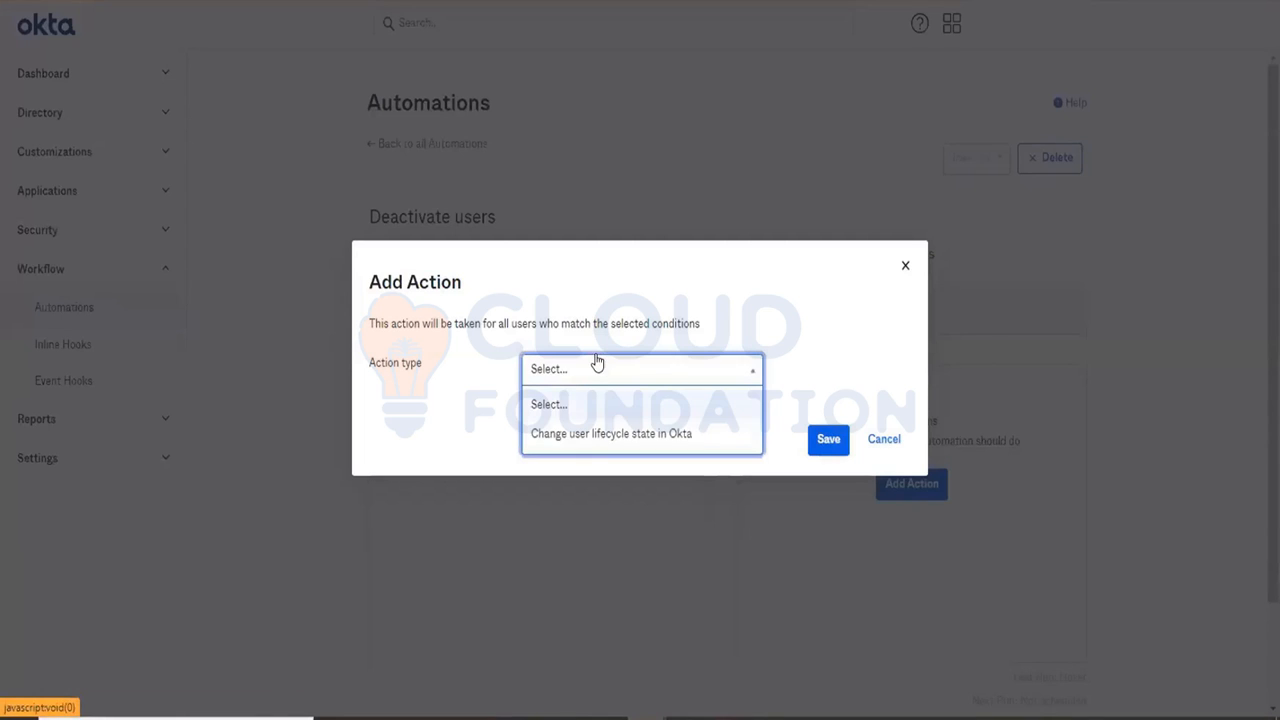
click(578, 441)
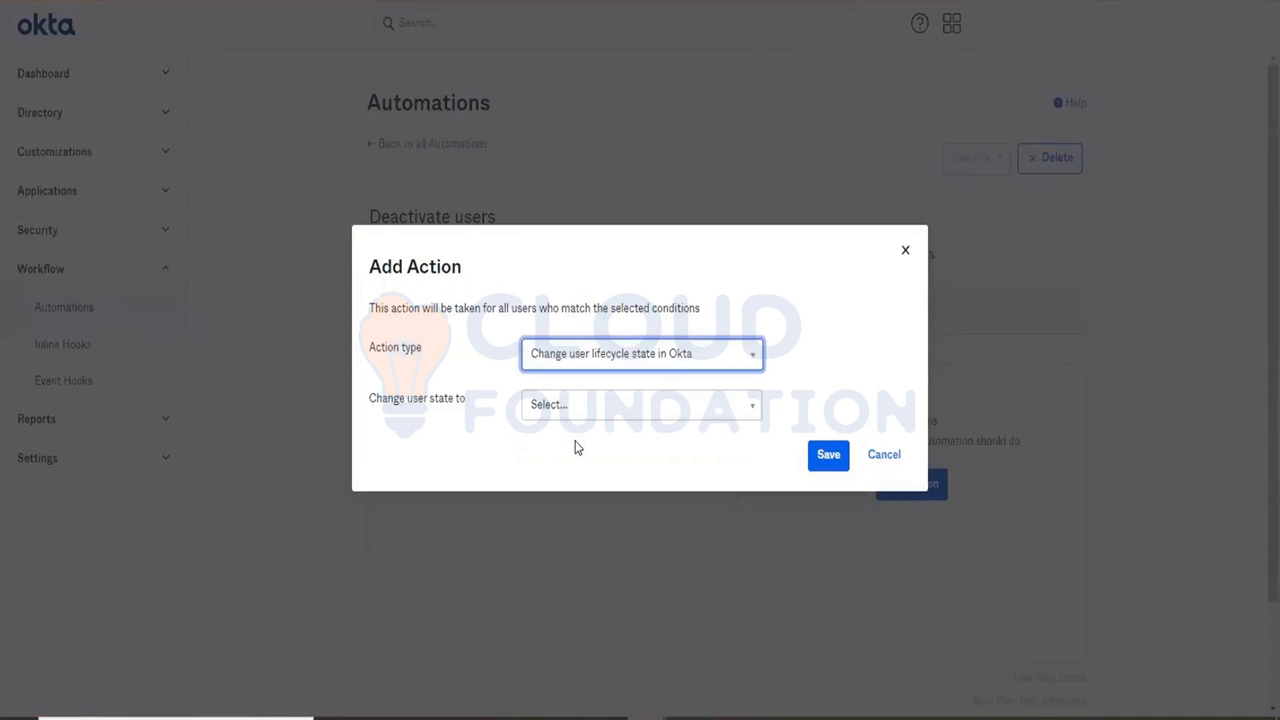
click(650, 355)
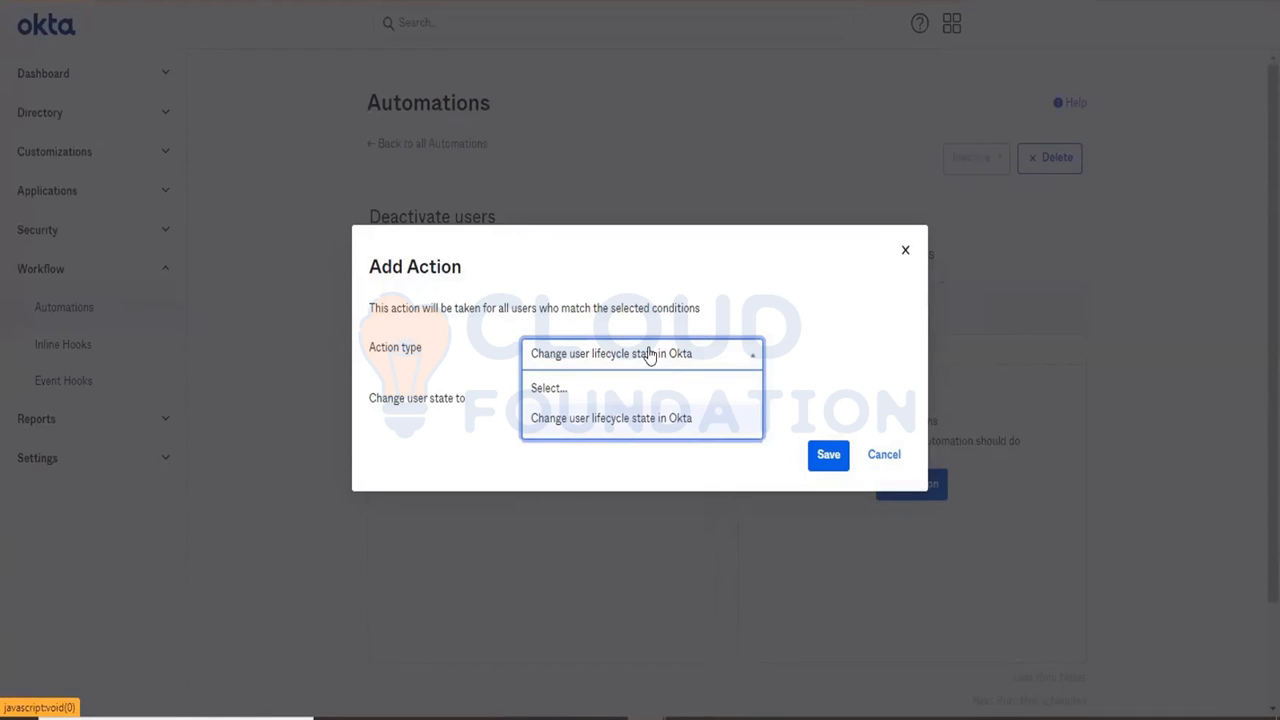
click(903, 253)
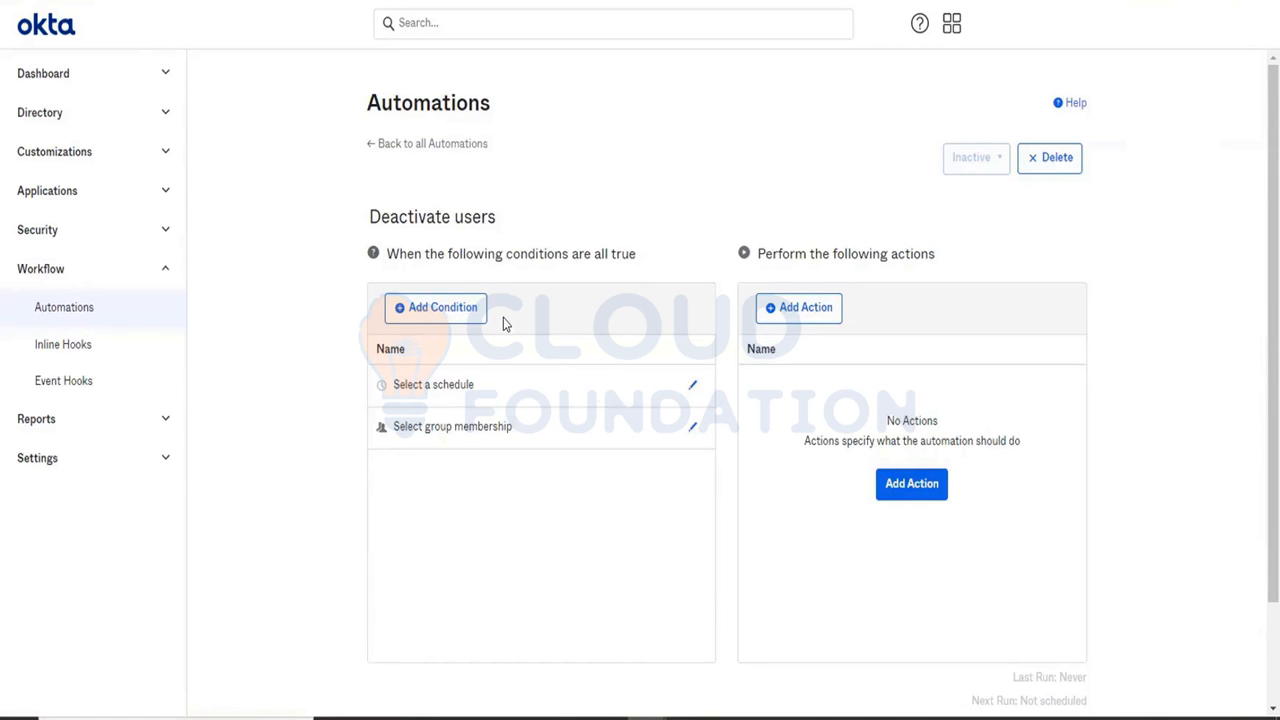
Add a "User Inactivity in Okta" condition with a duration of 90 days to the automation.
click(460, 312)
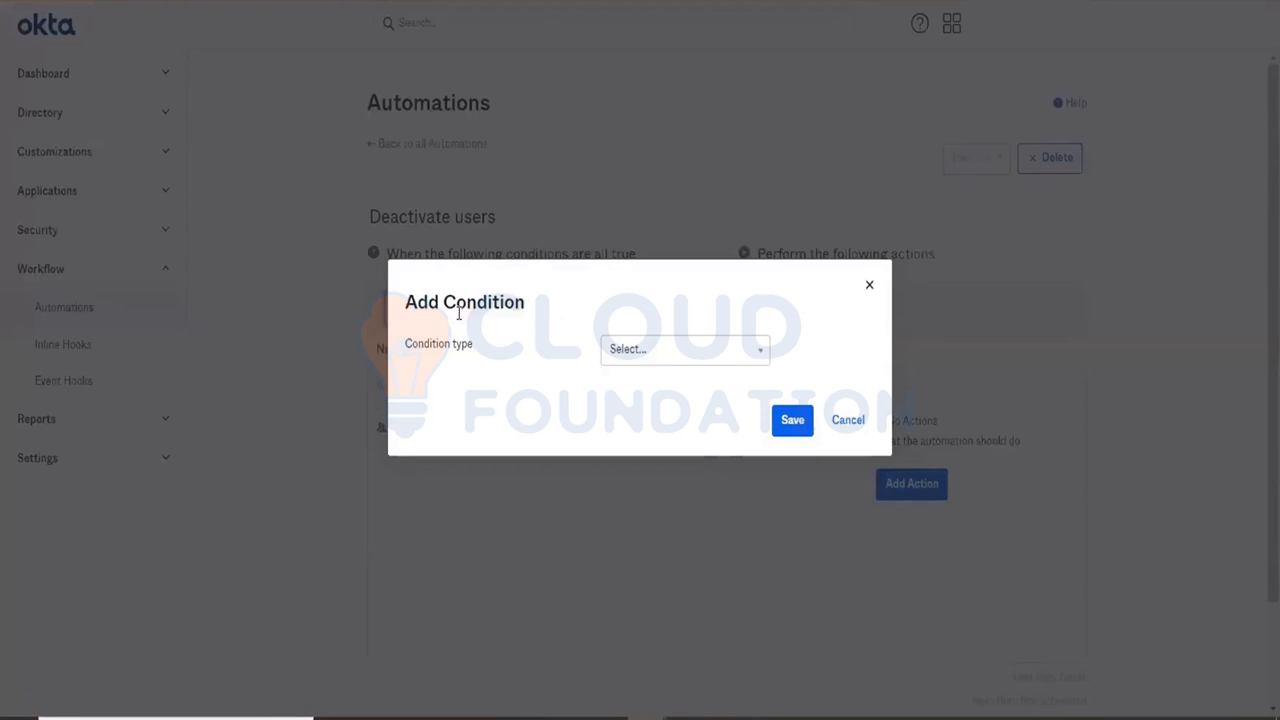
click(636, 360)
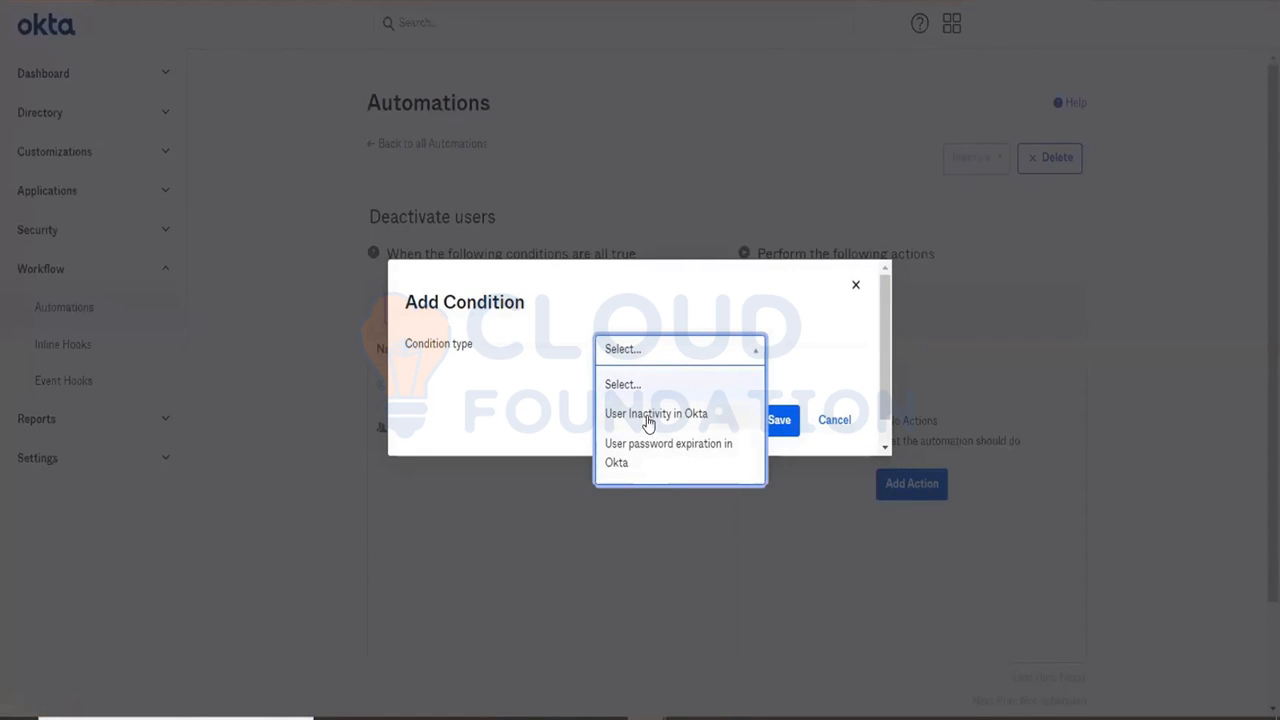
click(648, 420)
click(652, 376)
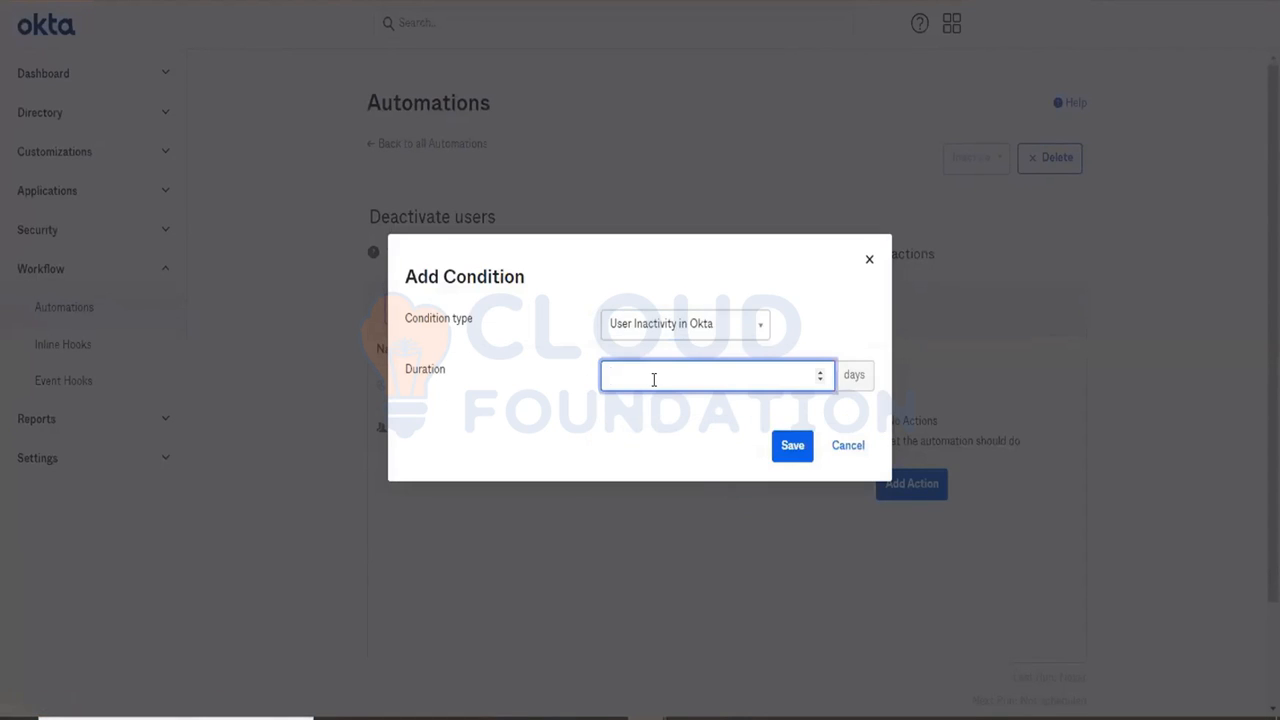
text(90)
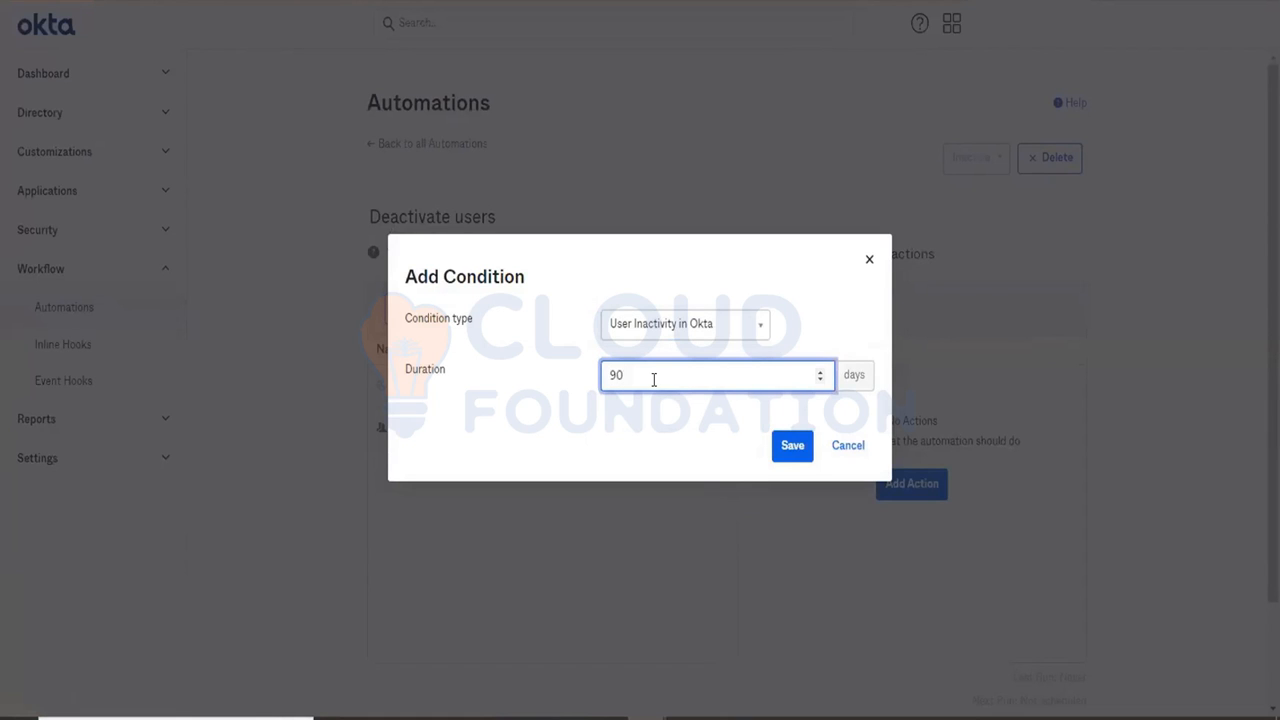
click(791, 441)
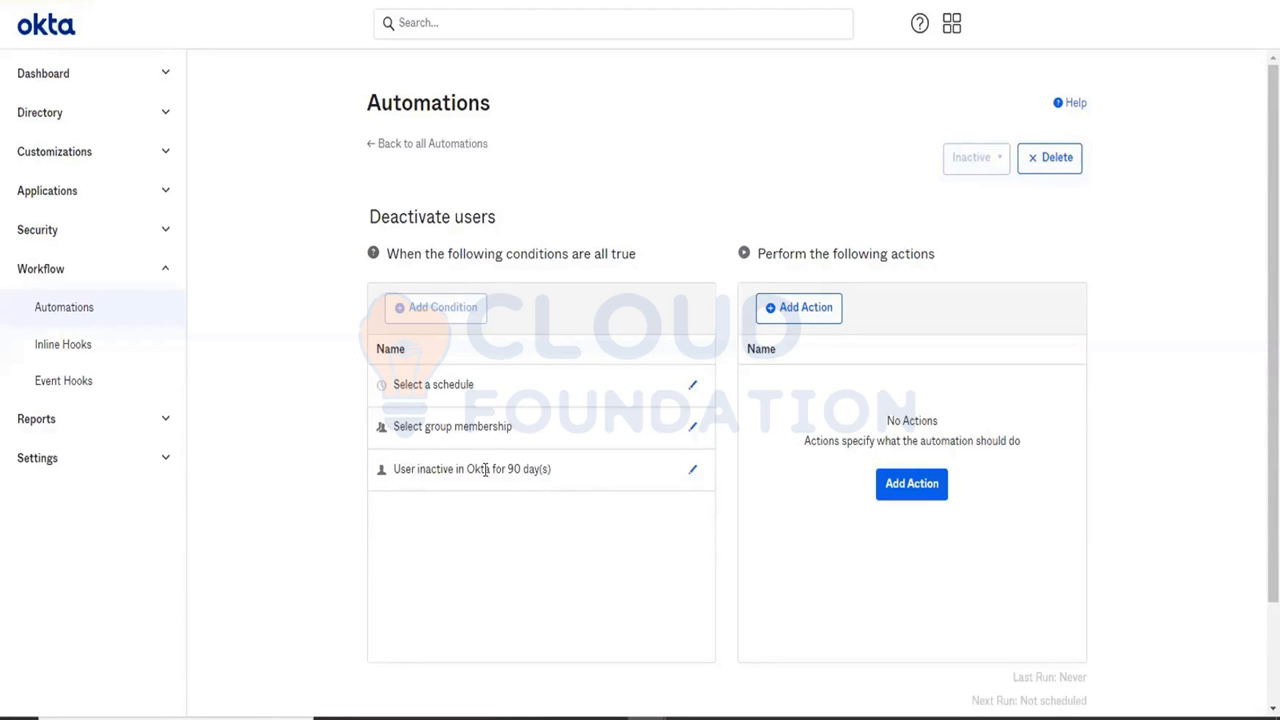
Set the automation's schedule condition to run daily at 9:54 AM IST and save it.
click(692, 388)
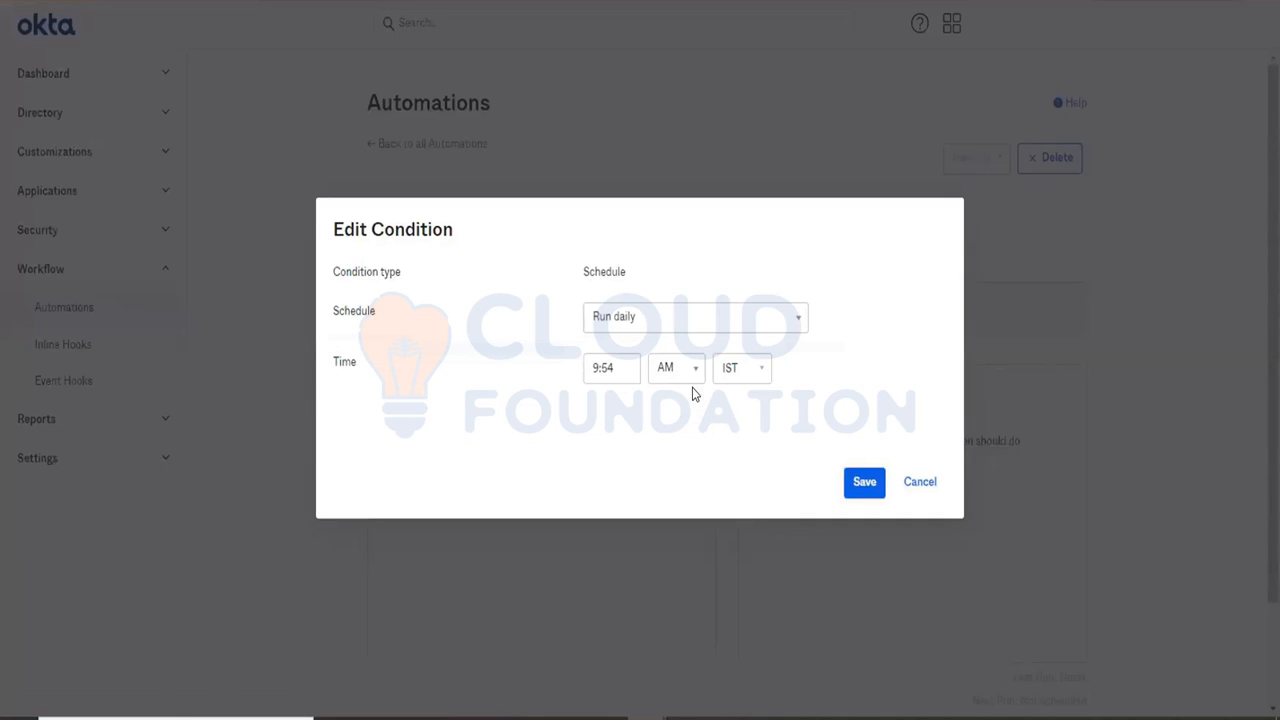
click(674, 333)
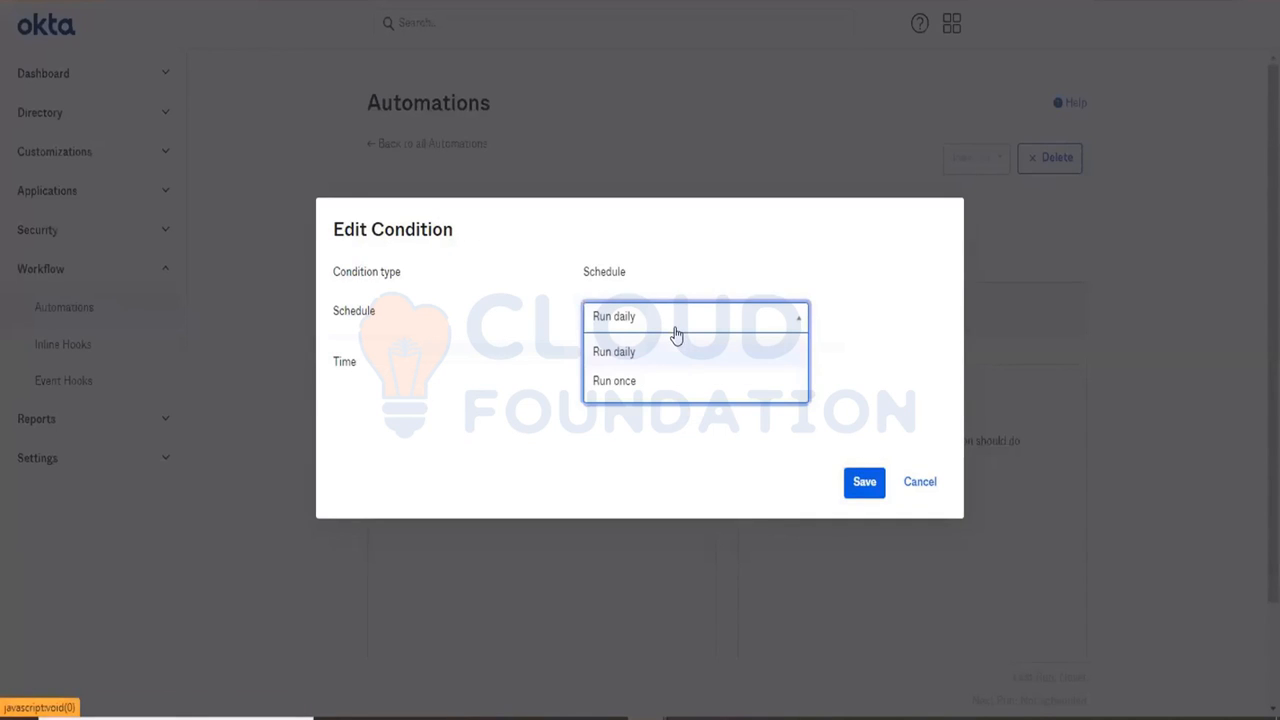
click(643, 362)
click(610, 370)
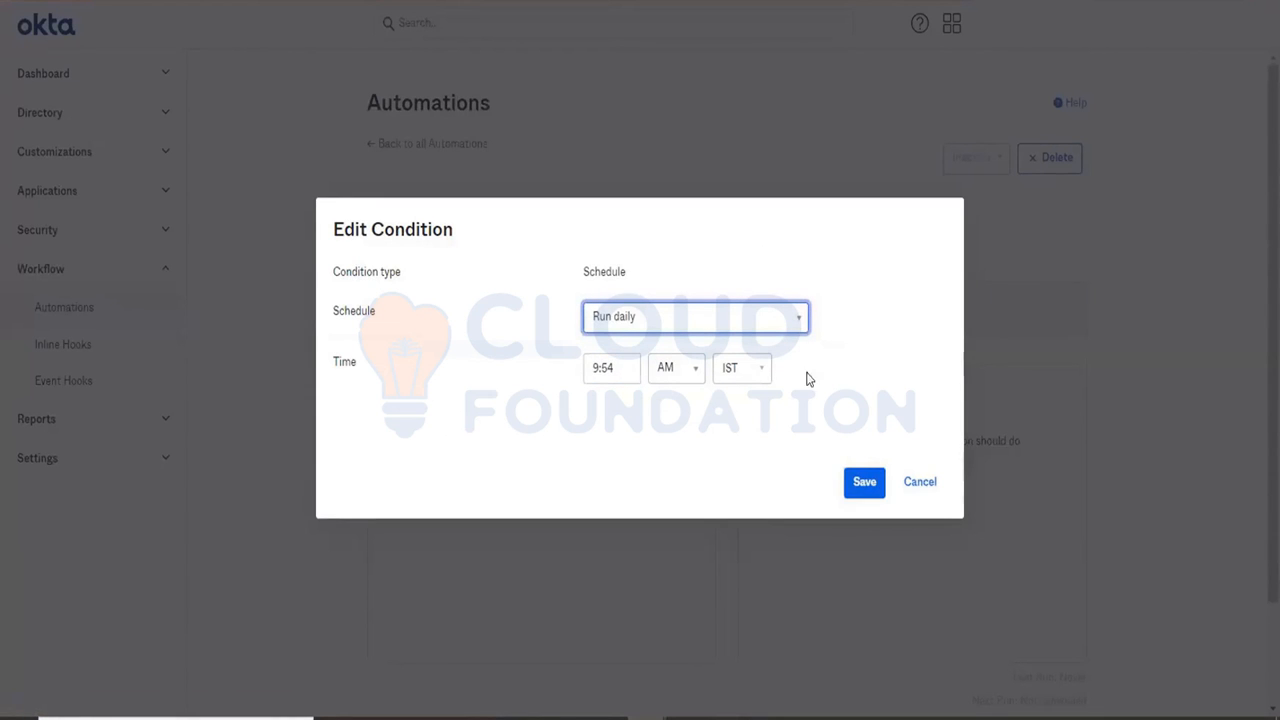
click(846, 481)
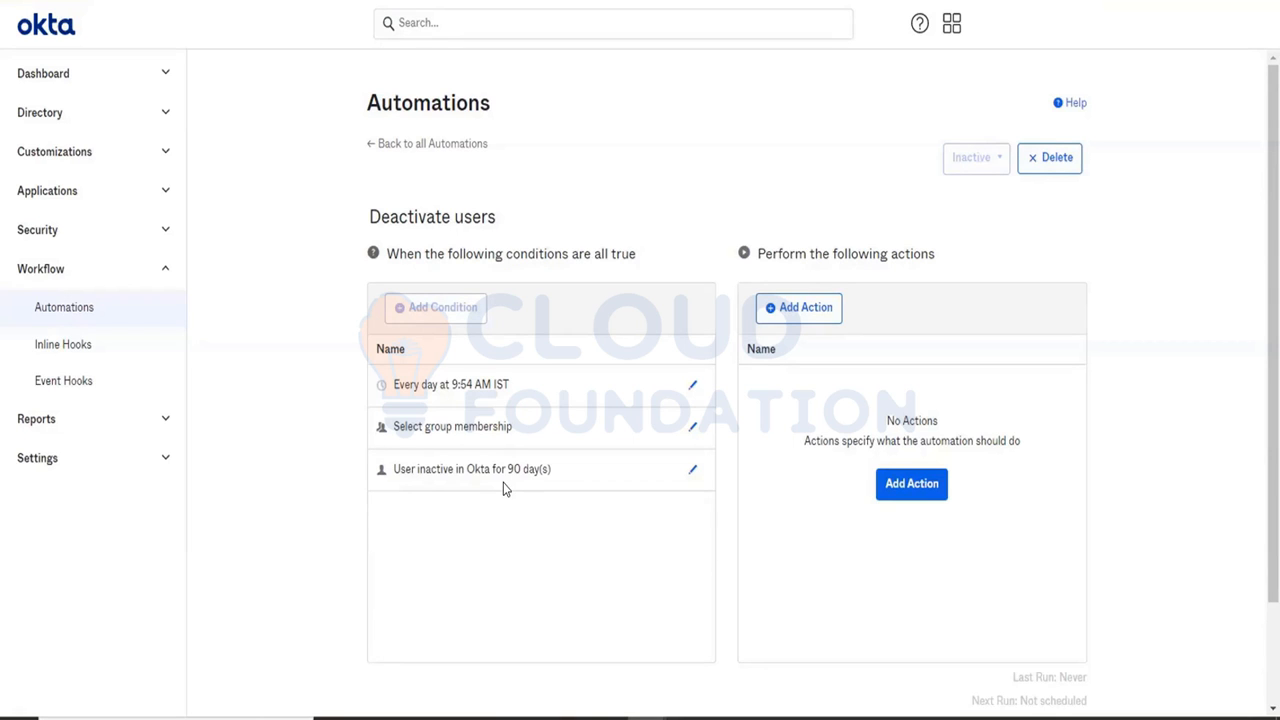
Apply the group membership condition to the "contractor" and "contrators" groups.
click(698, 439)
click(677, 365)
text(con)
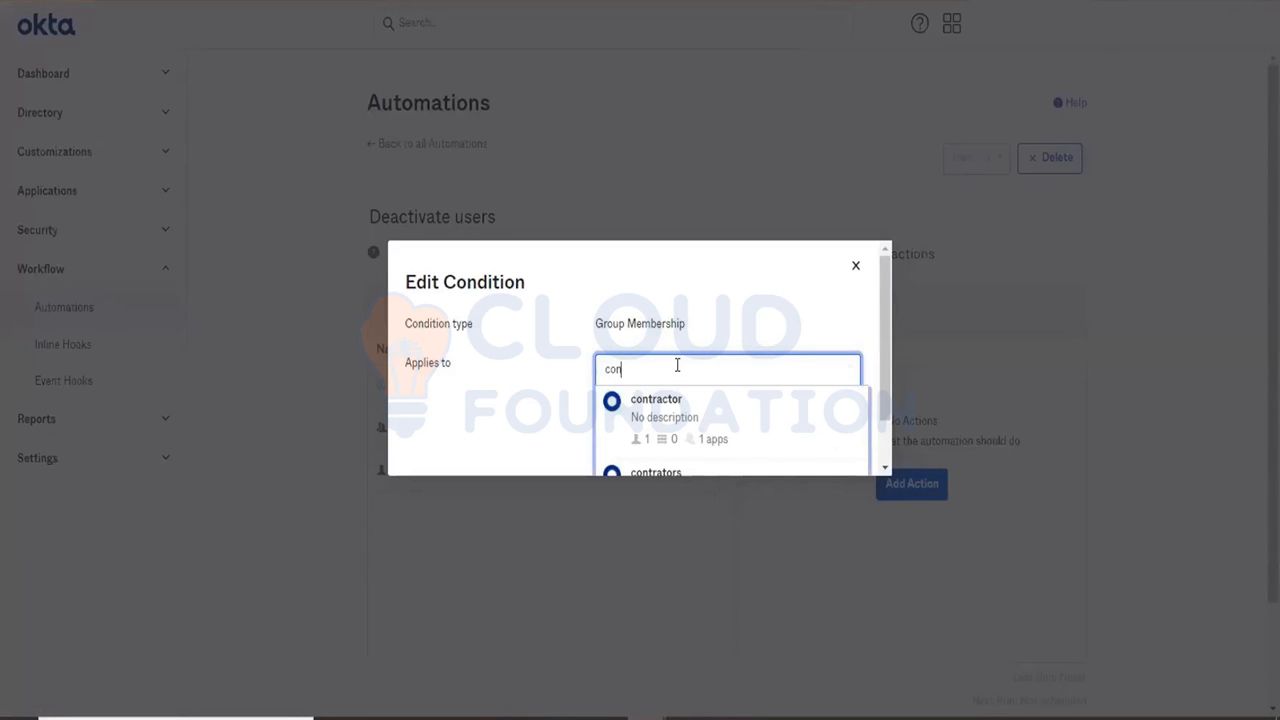
click(676, 409)
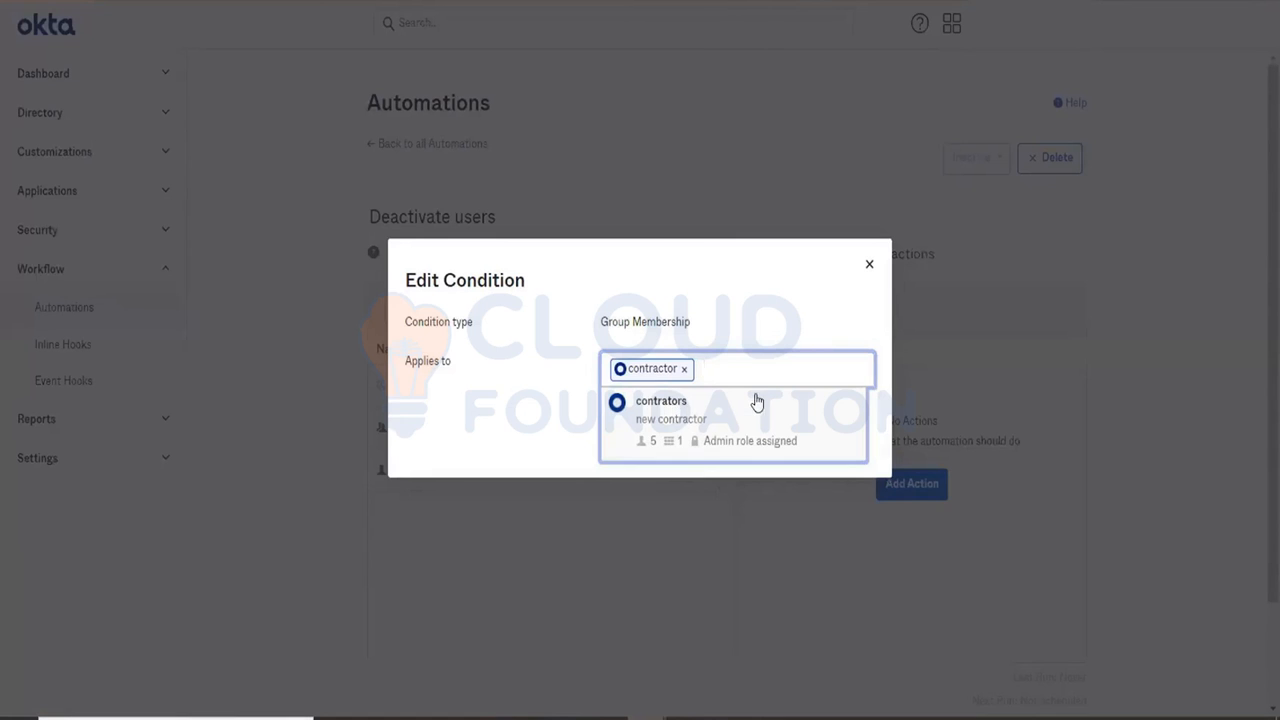
click(680, 441)
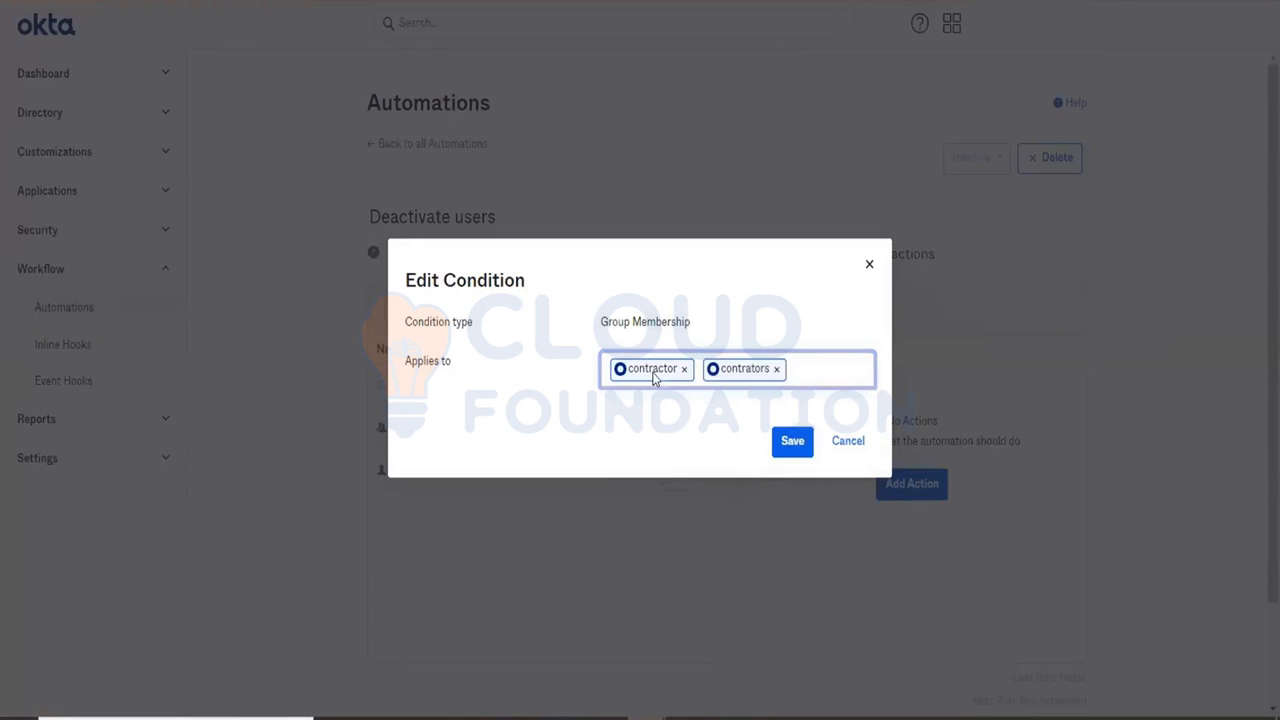
click(795, 446)
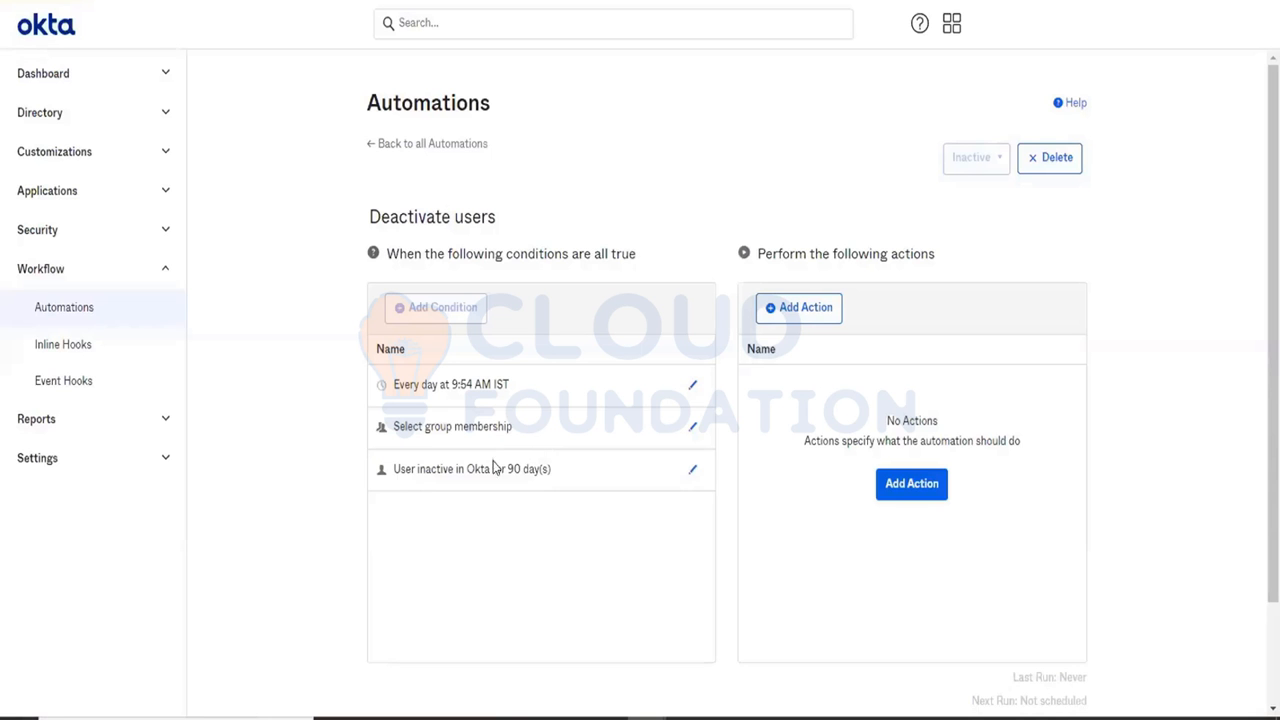
Remove both groups from the group membership condition and save it empty.
drag(536, 468, 420, 472)
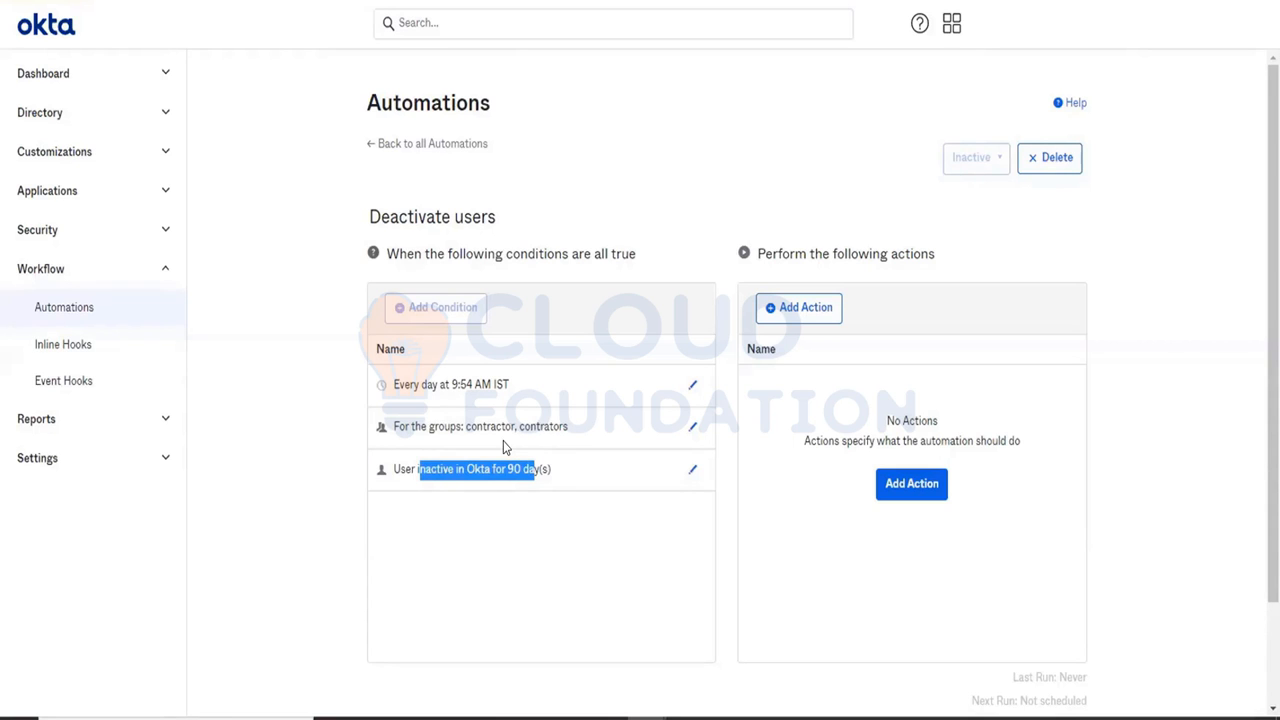
click(684, 437)
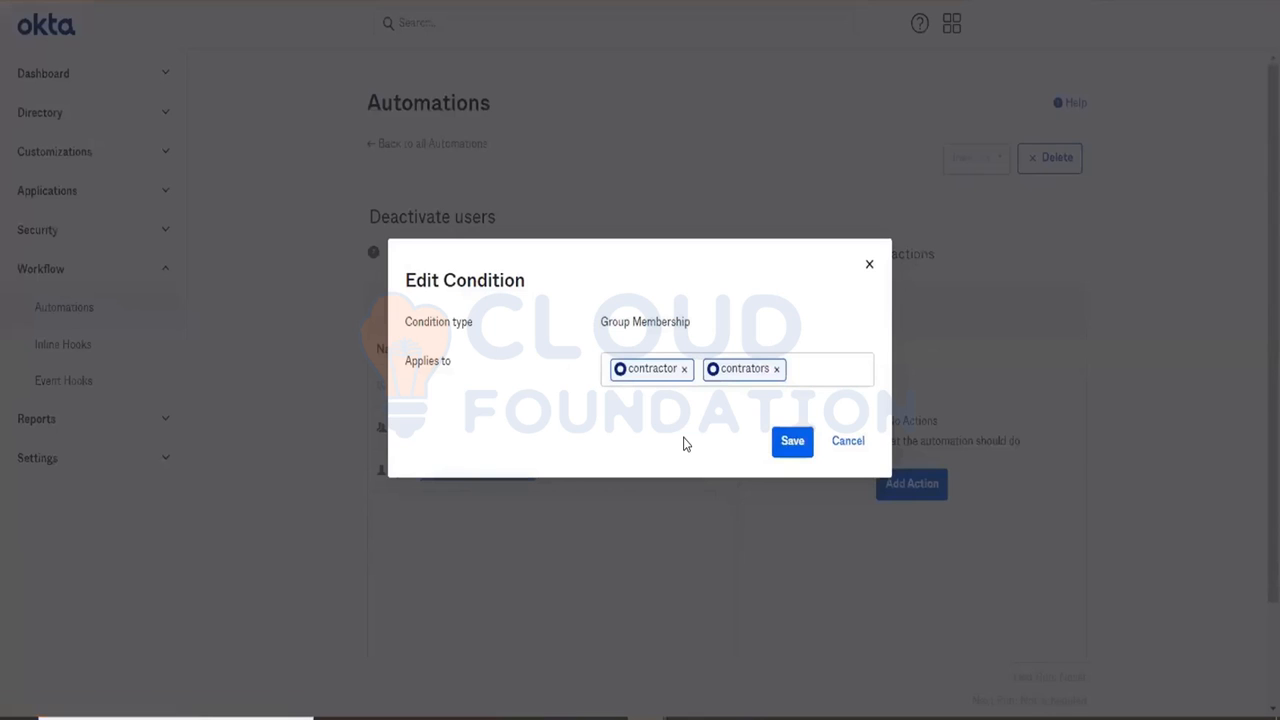
click(776, 370)
click(684, 369)
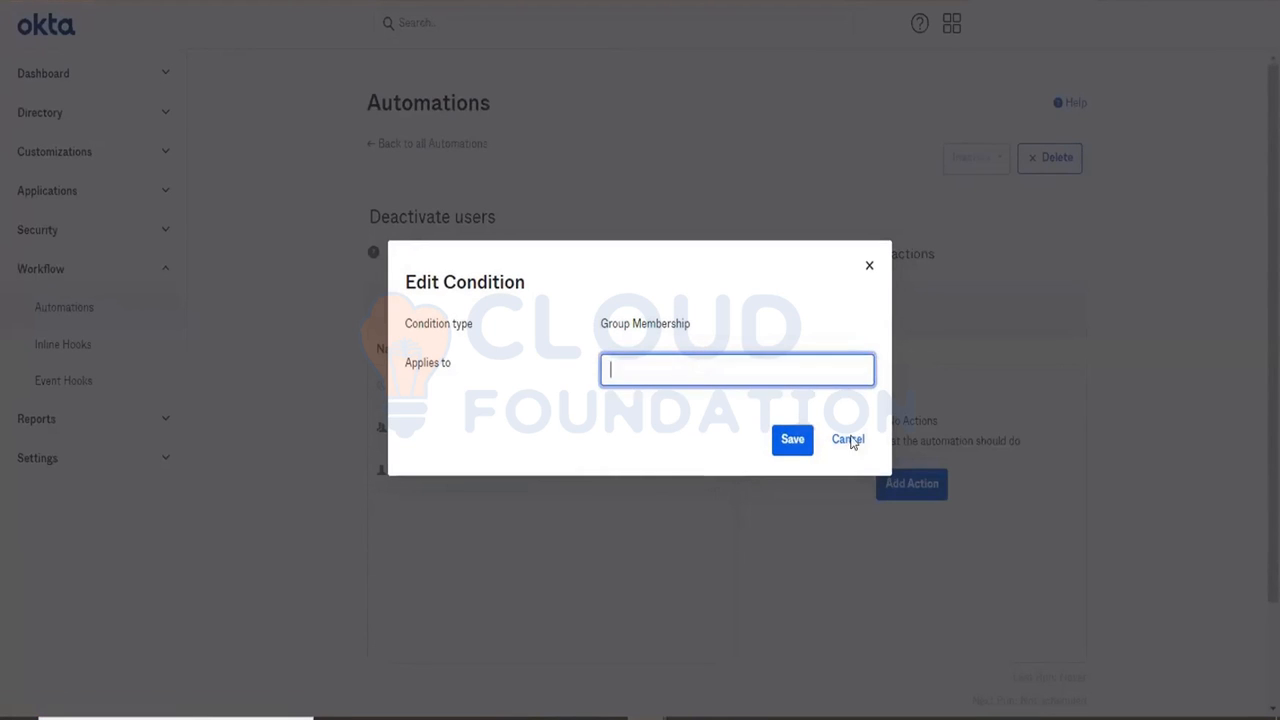
click(800, 441)
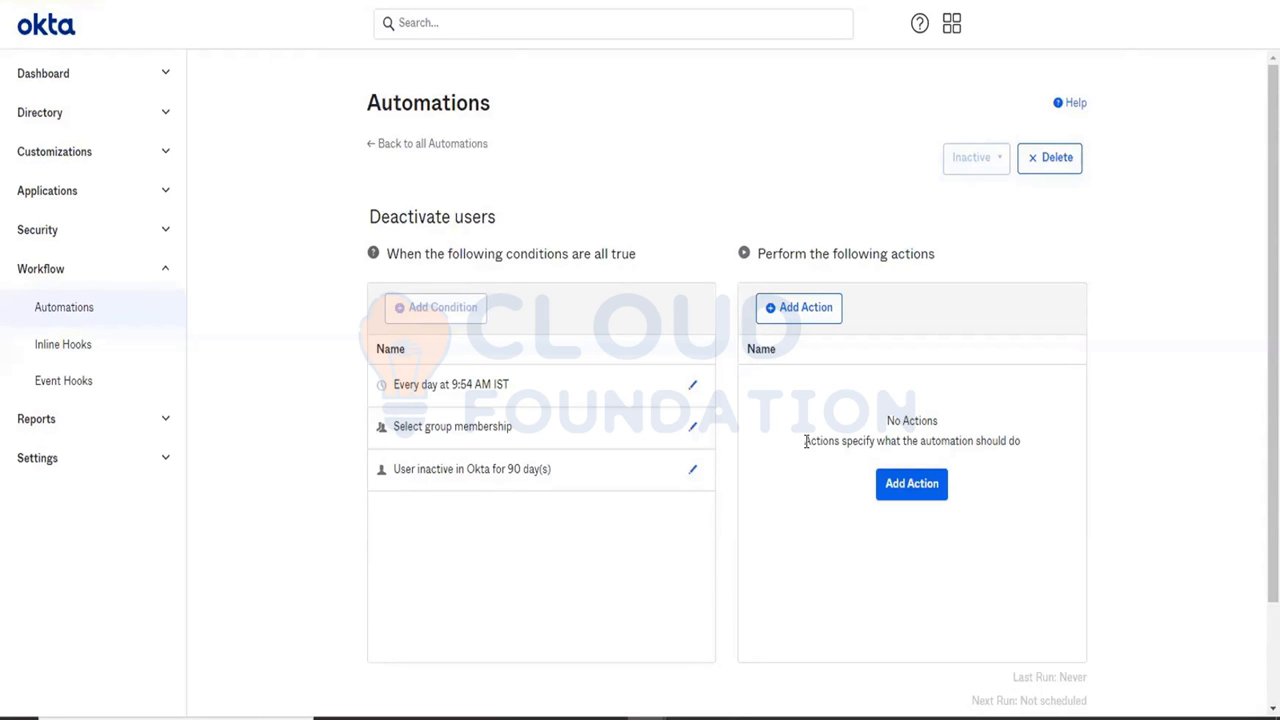
Add the "contractor" and "contrators" groups to the empty group membership condition and save it.
right_click(686, 438)
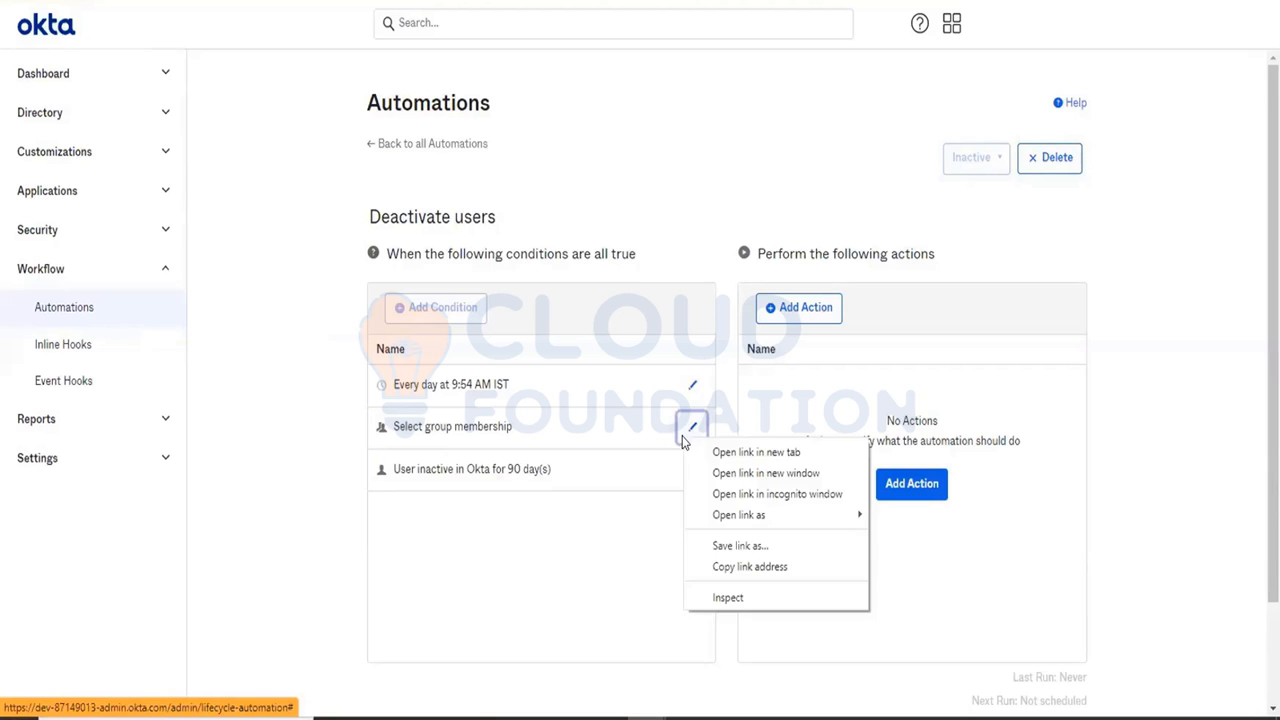
click(684, 440)
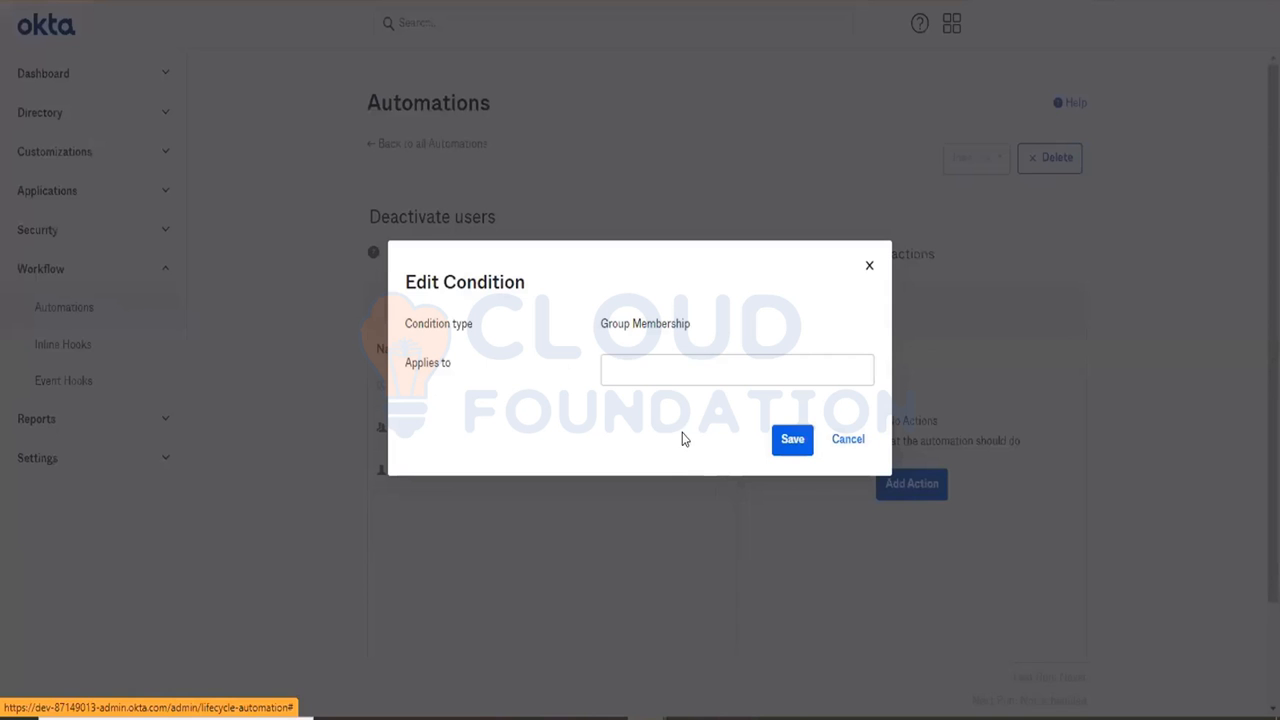
click(702, 371)
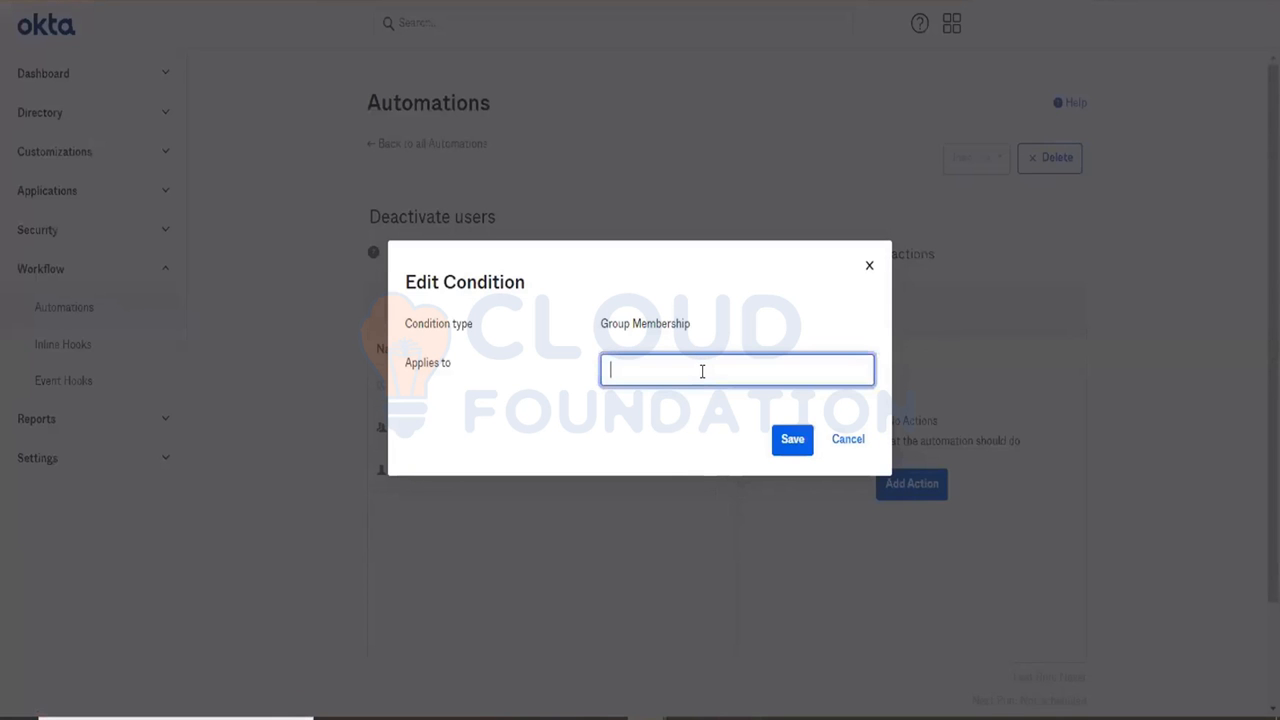
text(contr)
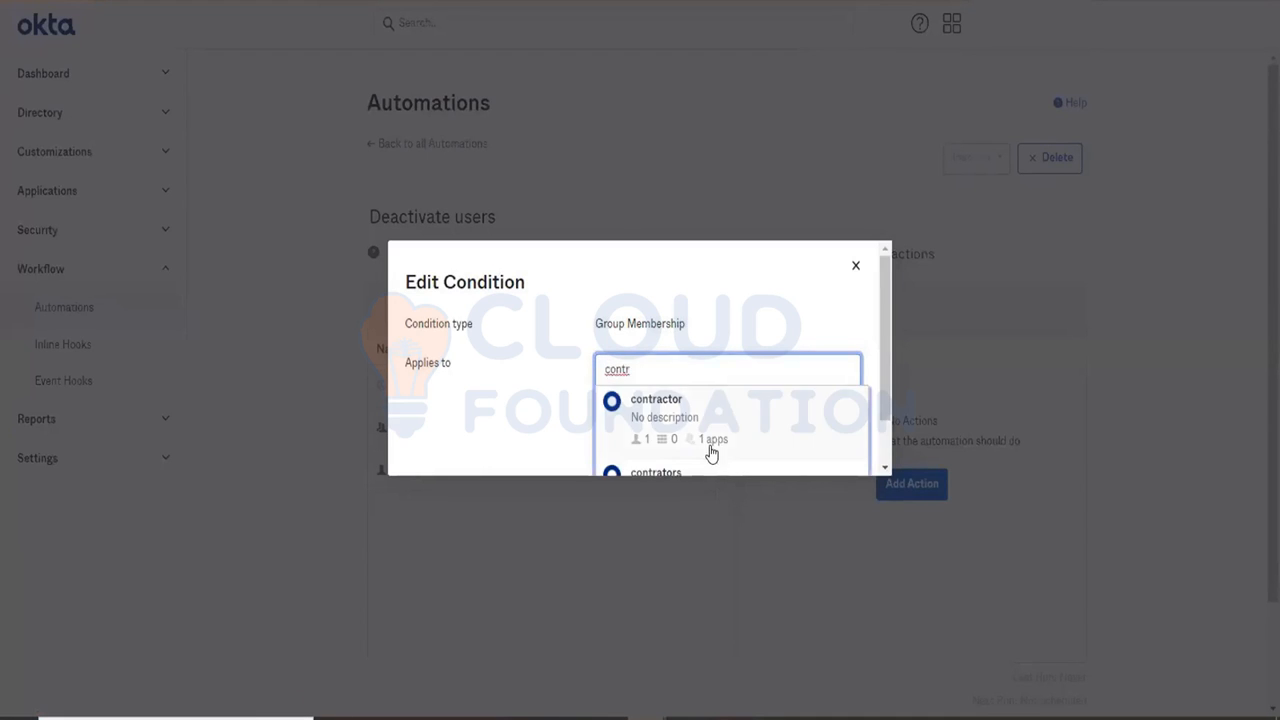
click(709, 451)
text(cio)
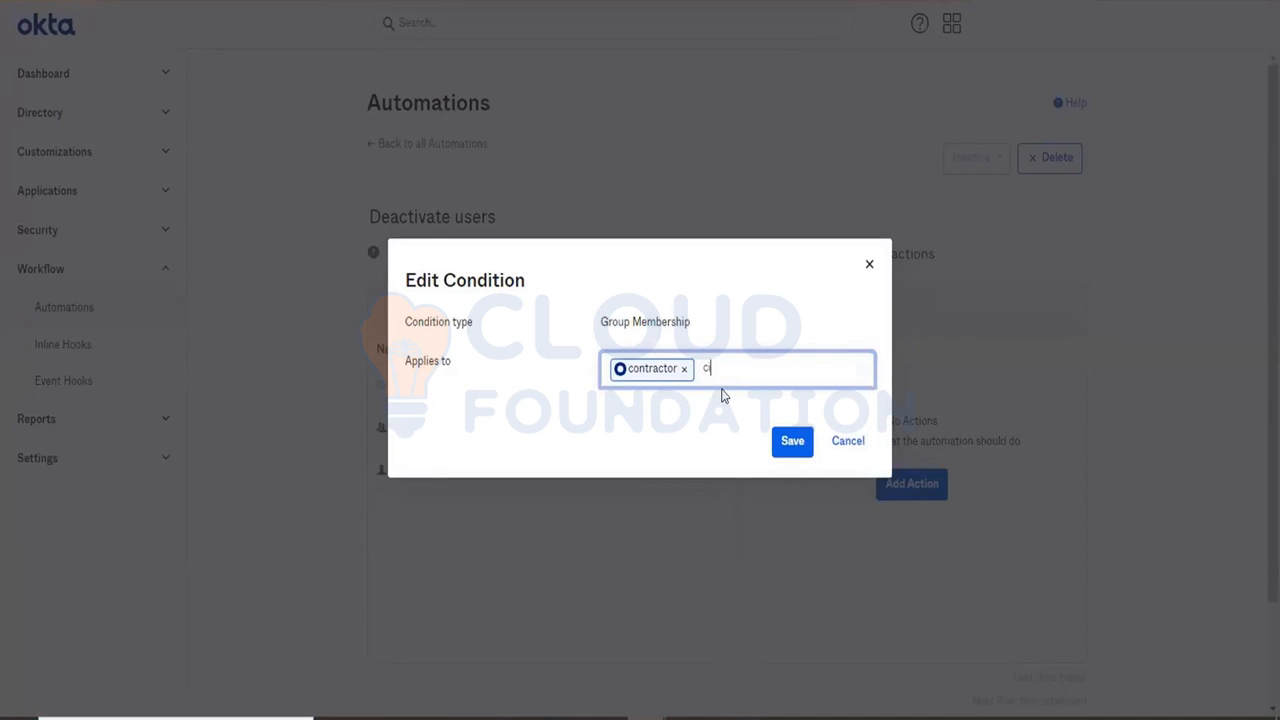
key(BackSpace)
key(BackSpace)
text(ontr)
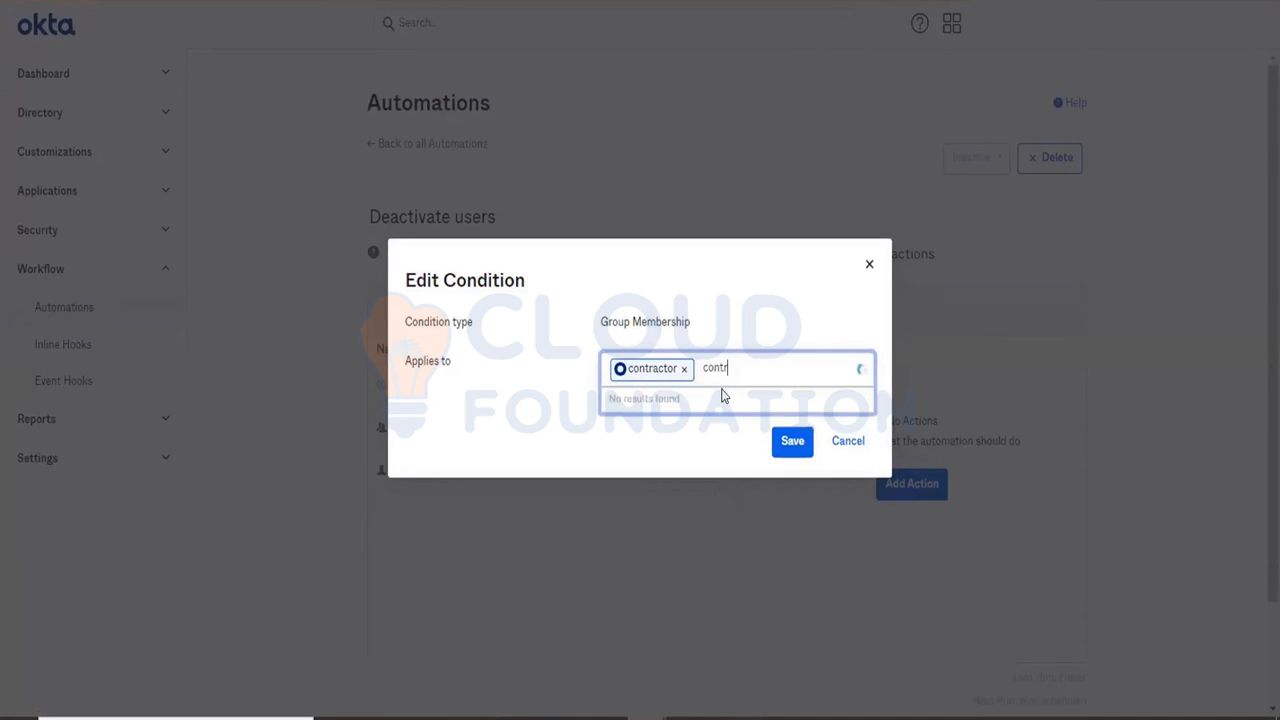
click(674, 422)
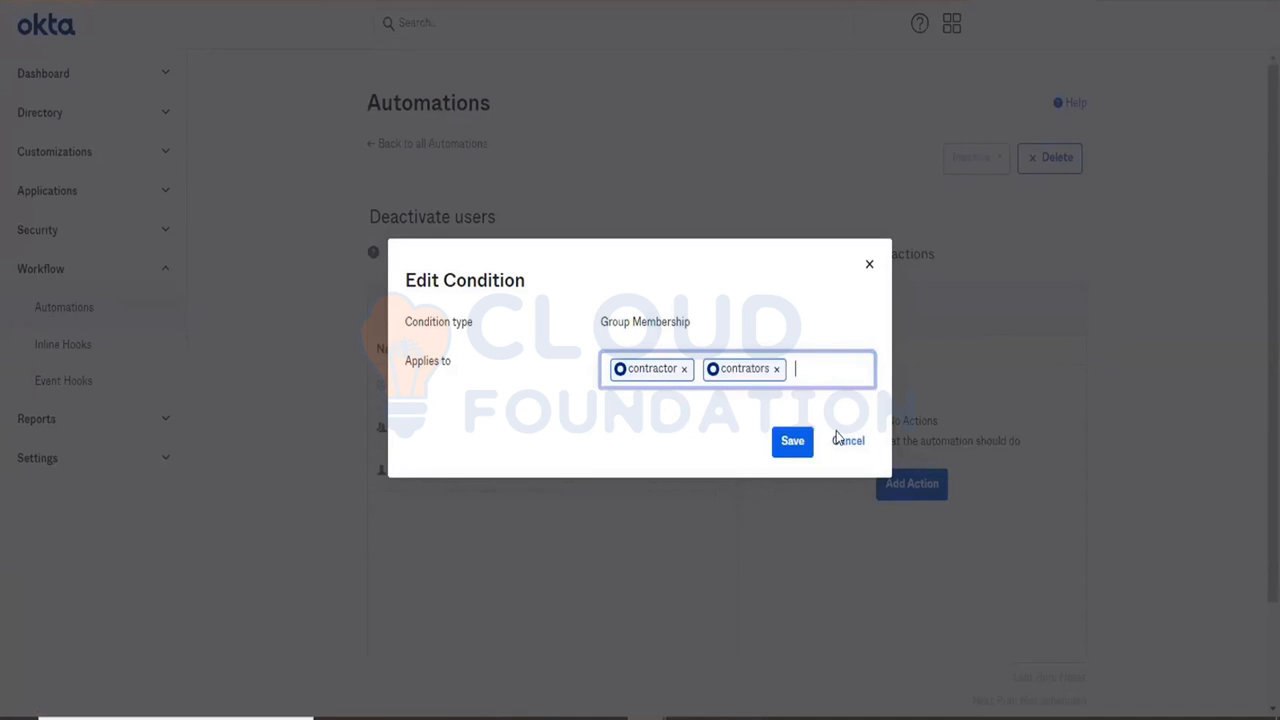
click(795, 441)
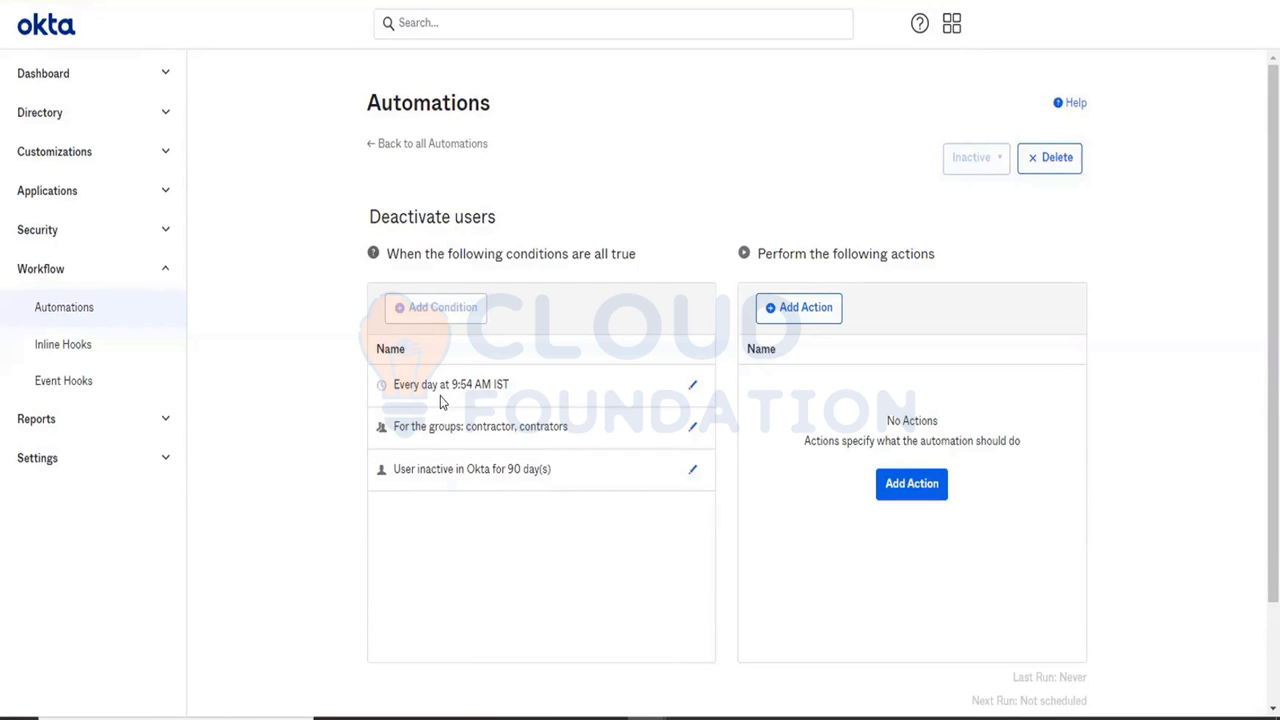
Add a "Change user lifecycle state in Okta" action that changes the user state to Suspended, and save it.
click(914, 486)
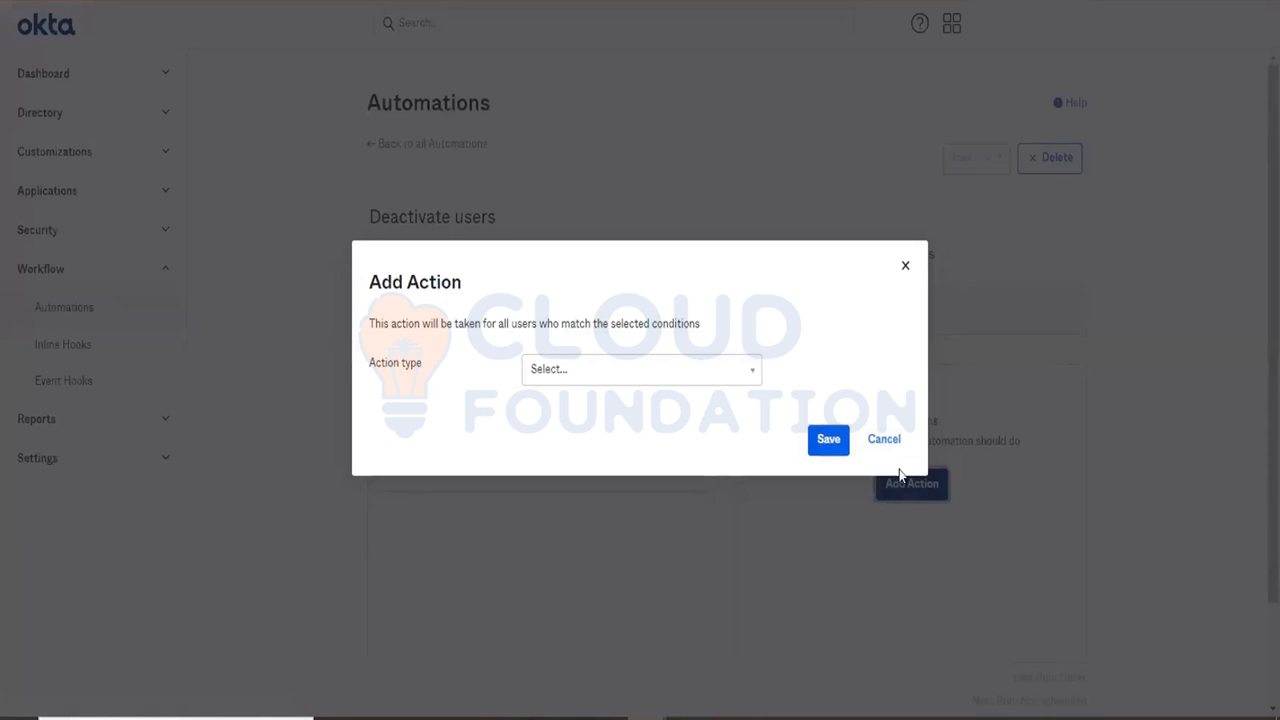
click(635, 369)
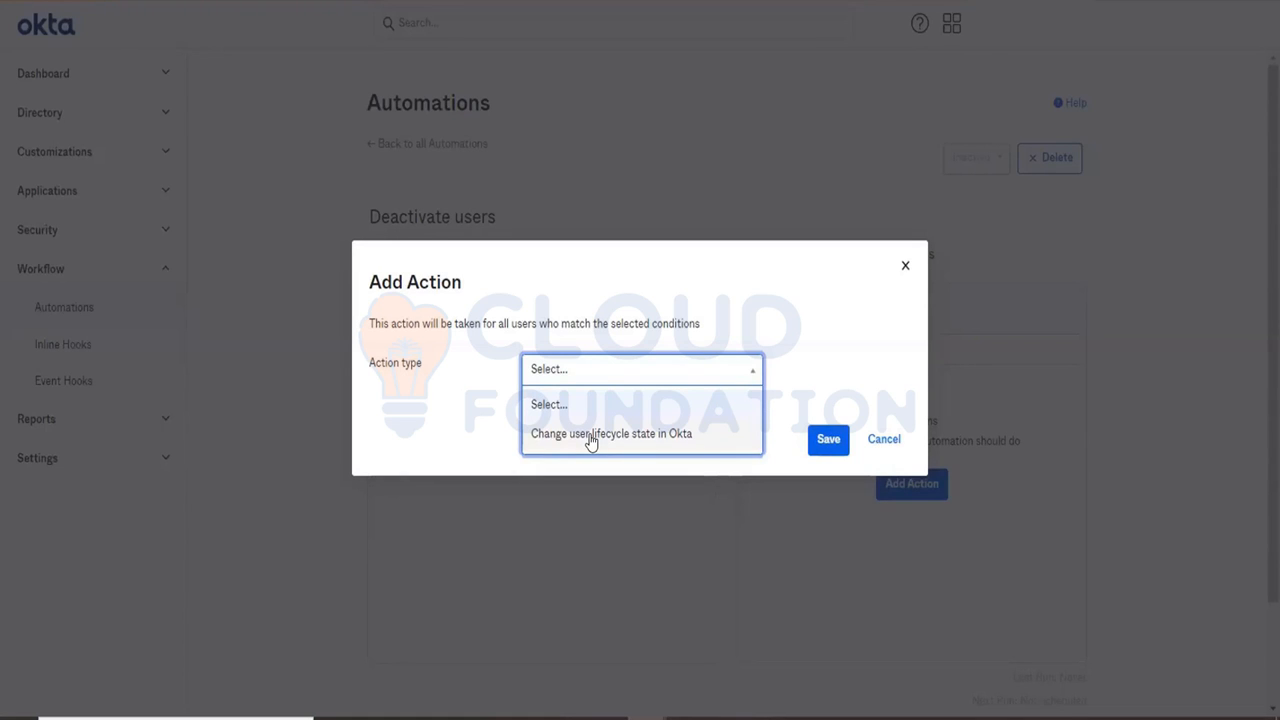
click(591, 436)
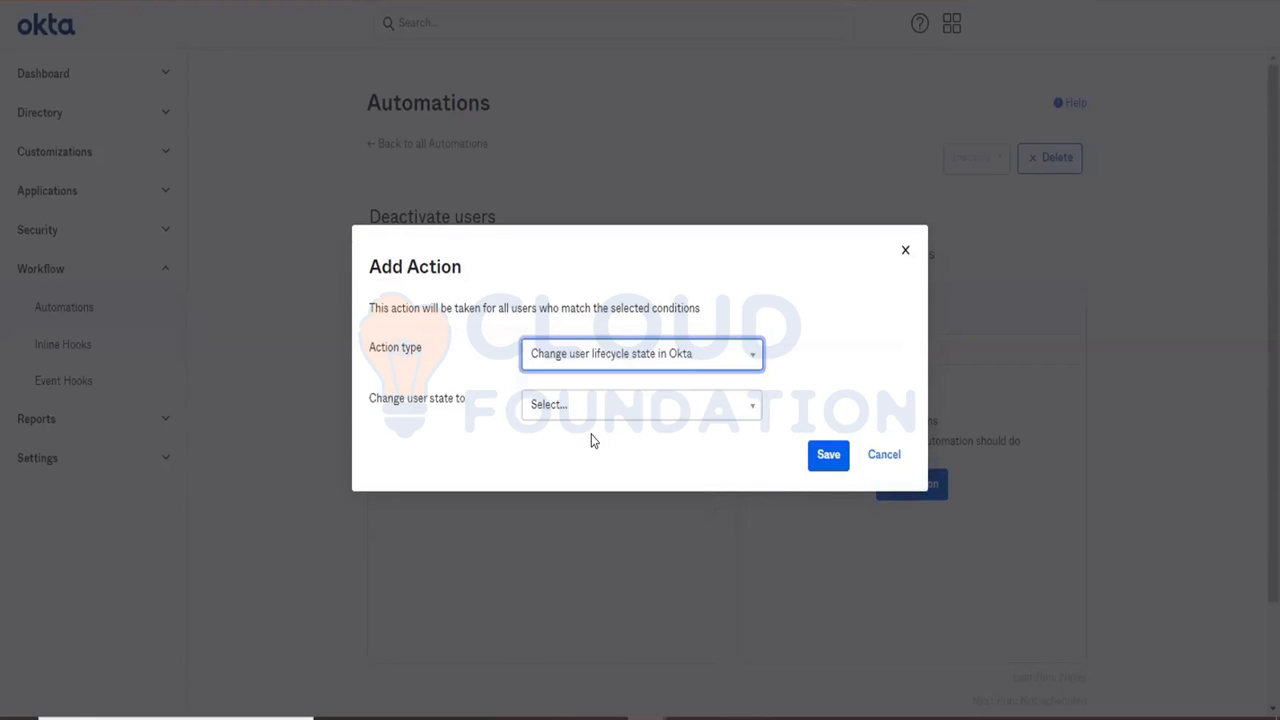
click(588, 408)
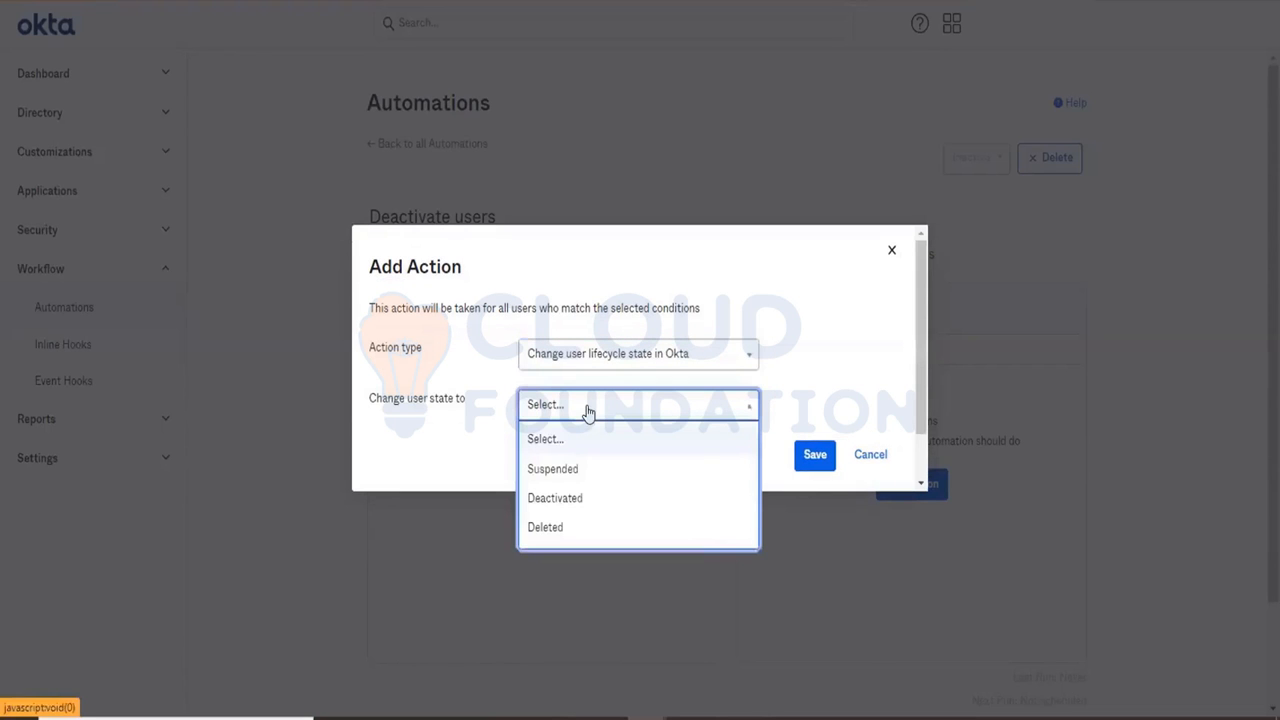
click(576, 497)
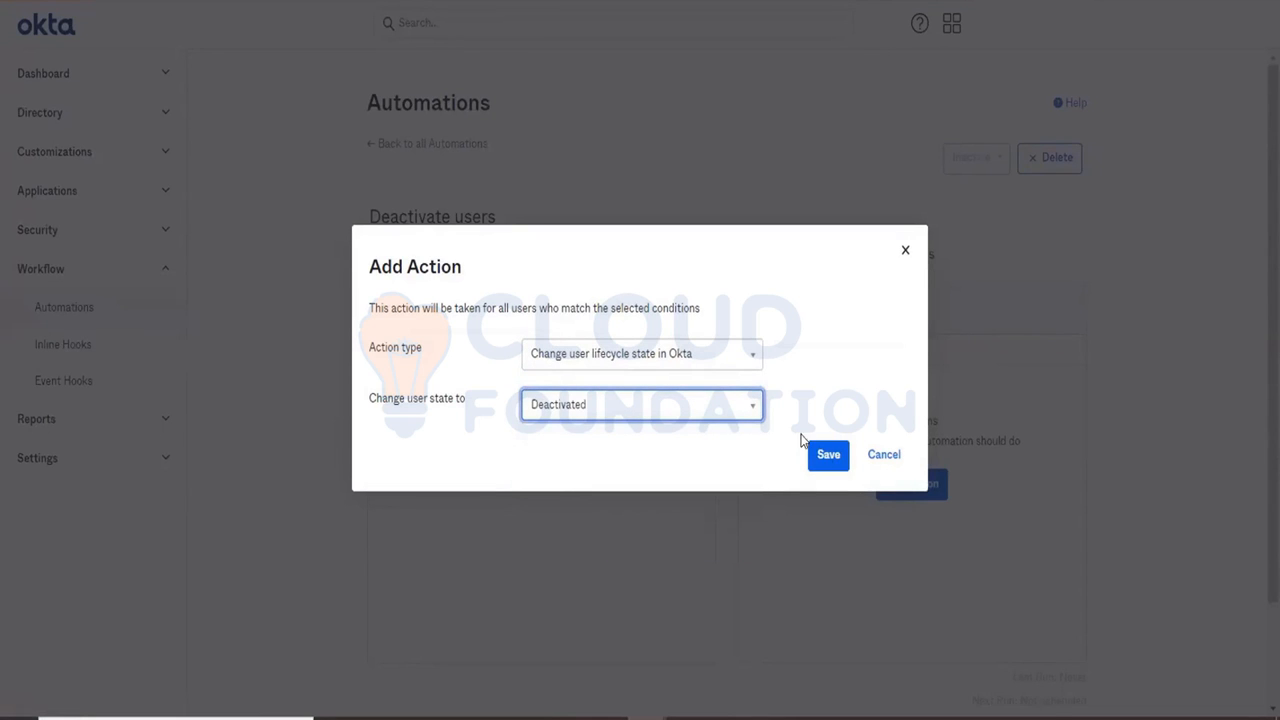
click(643, 424)
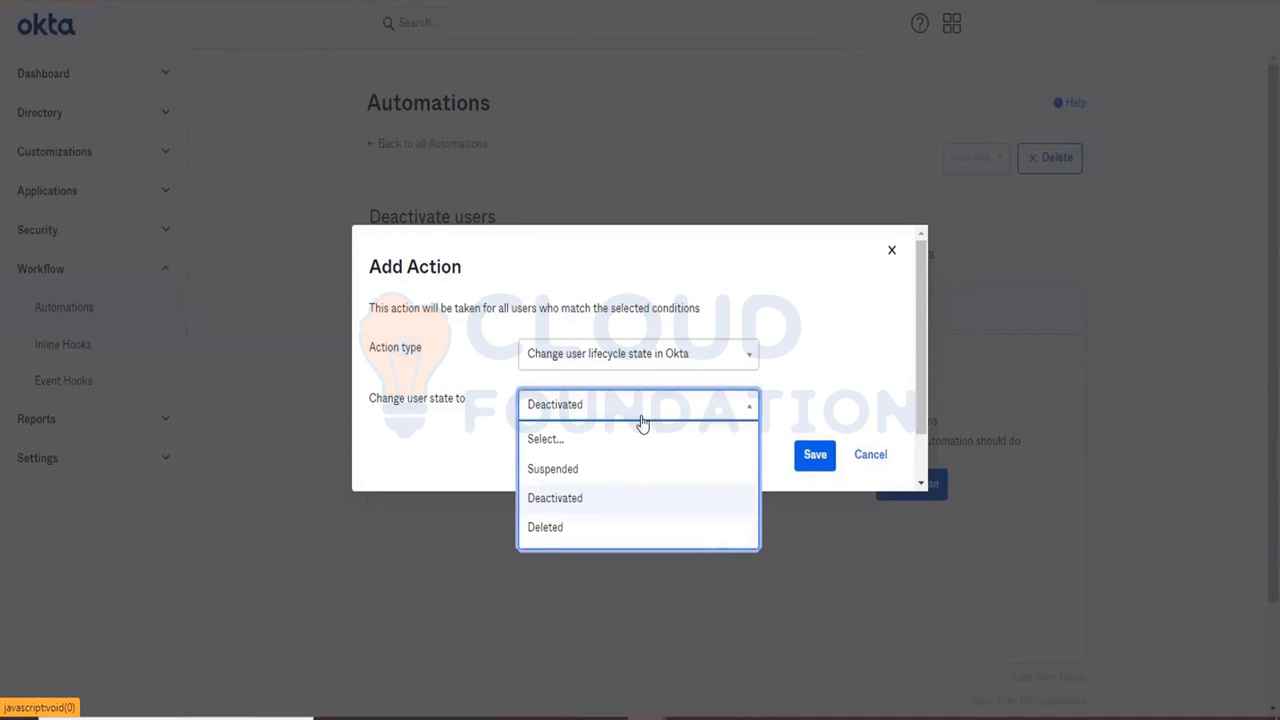
click(605, 474)
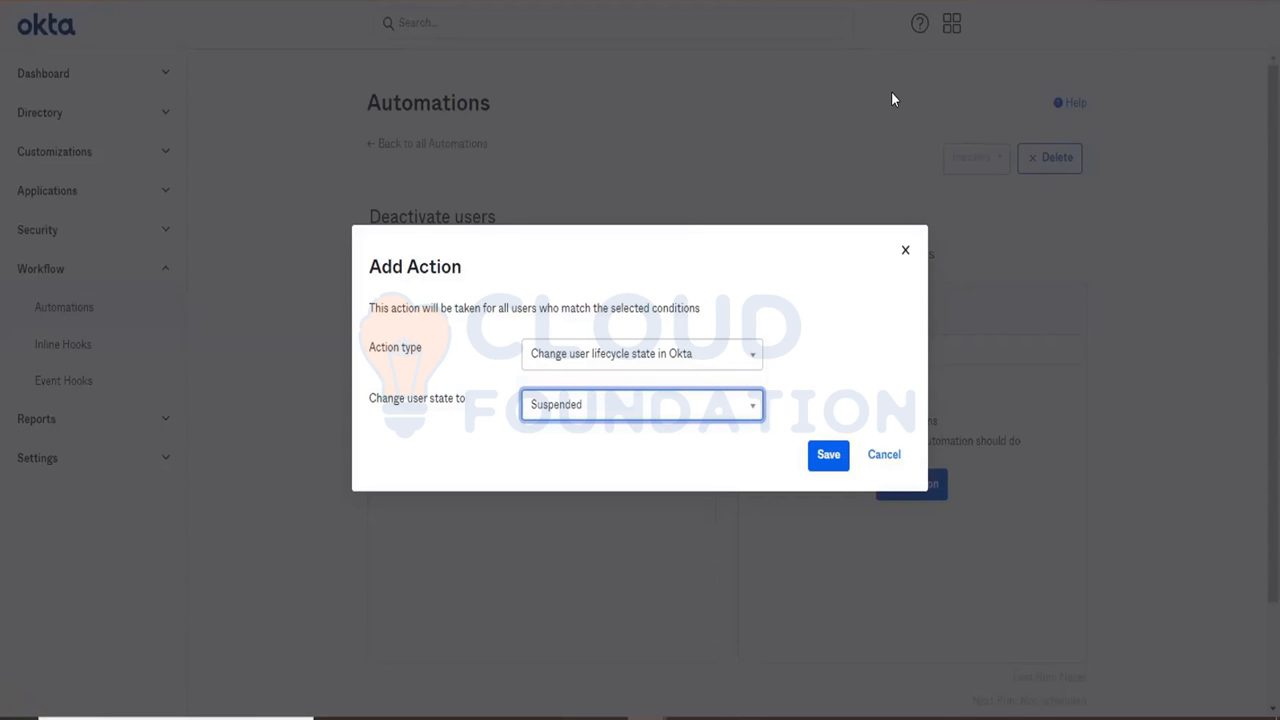
click(826, 455)
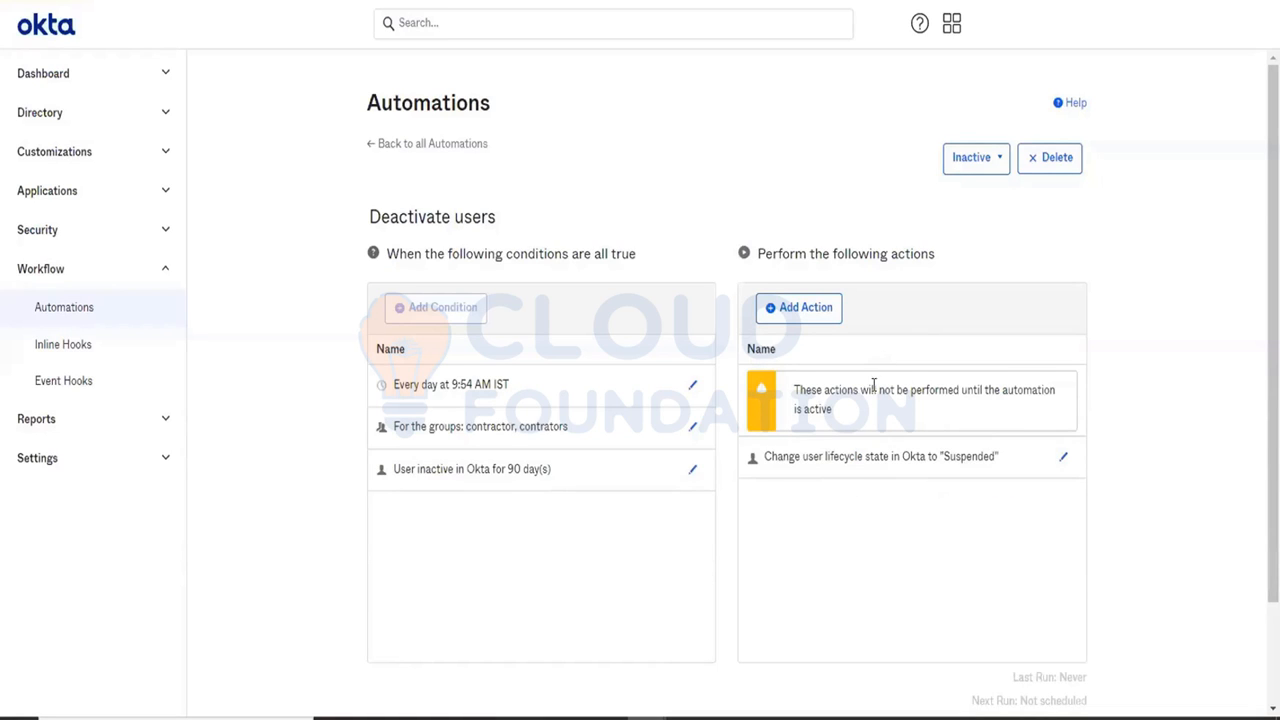
Activate the "Deactivate users" automation and deactivate it again so its conditions can be edited.
click(976, 160)
click(940, 393)
scroll(940, 393, down, 2)
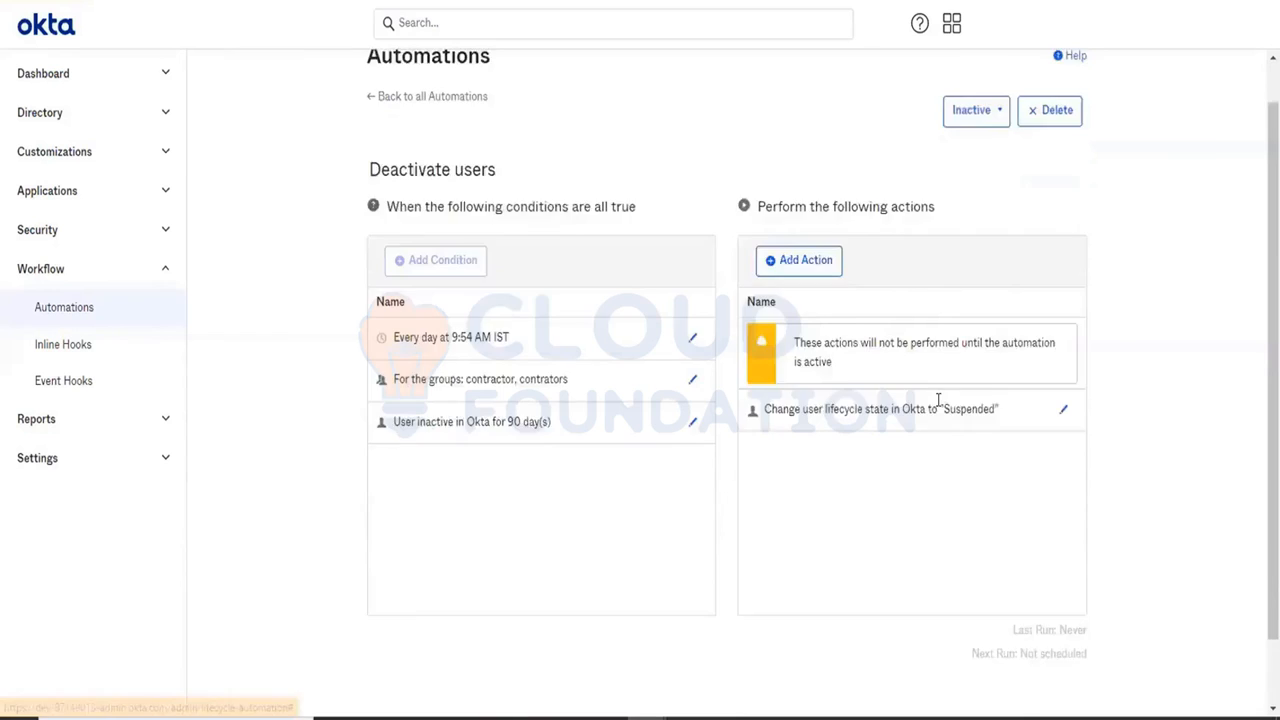
scroll(937, 397, up, 2)
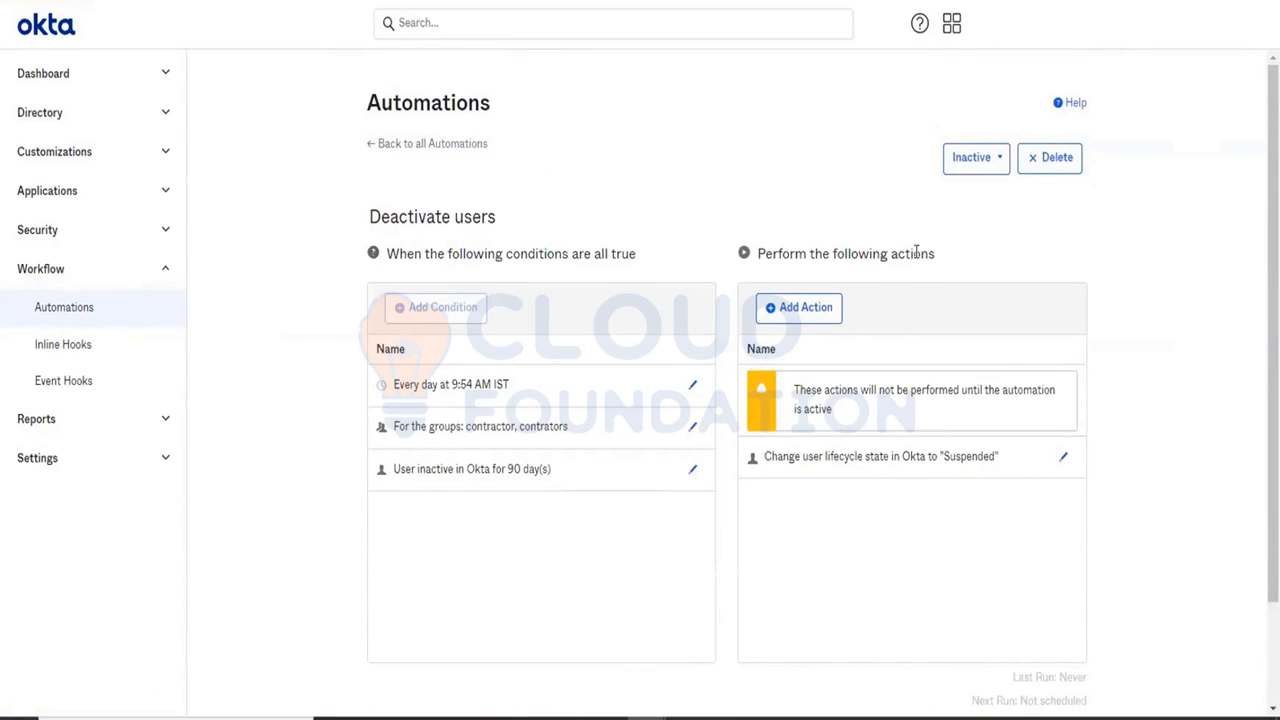
click(965, 170)
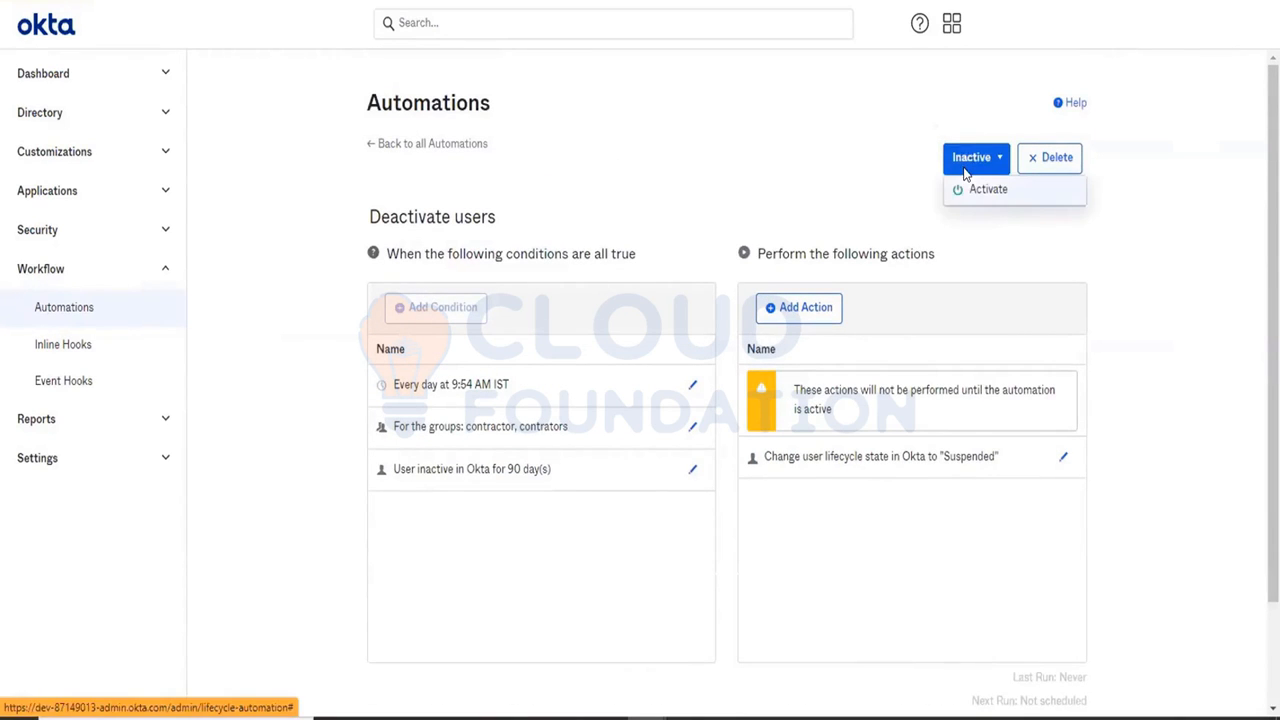
click(963, 194)
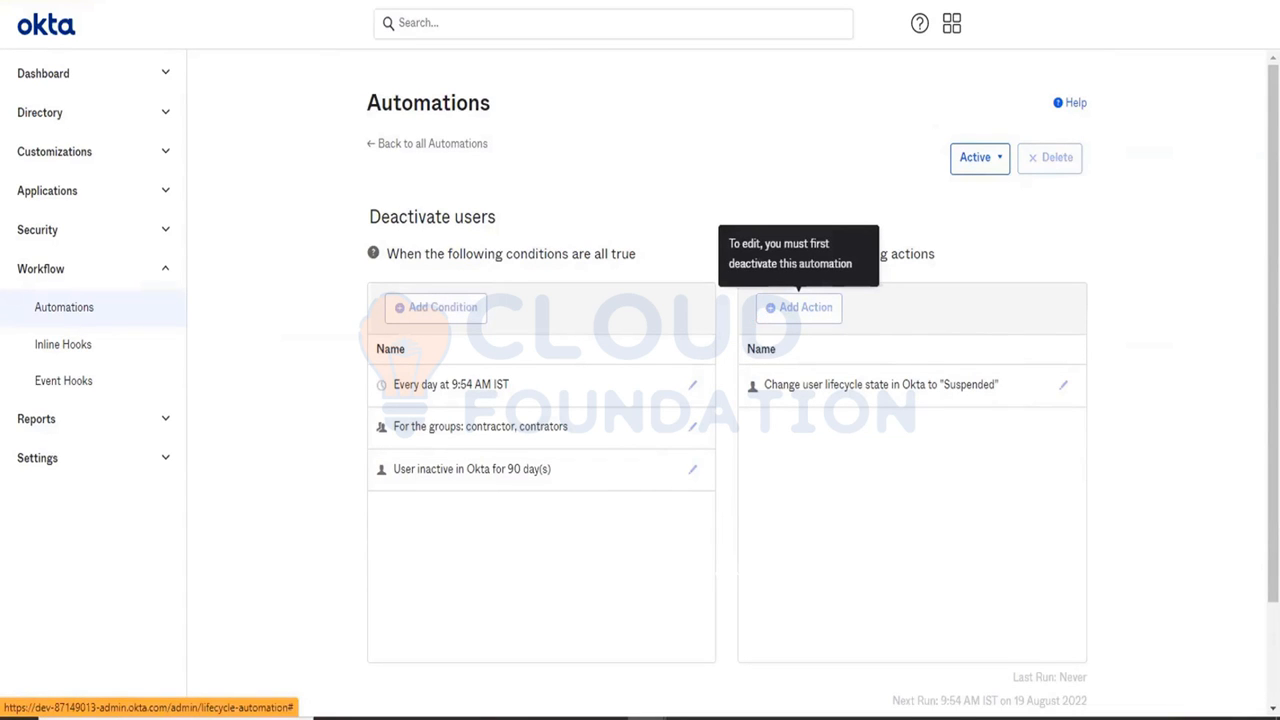
click(965, 160)
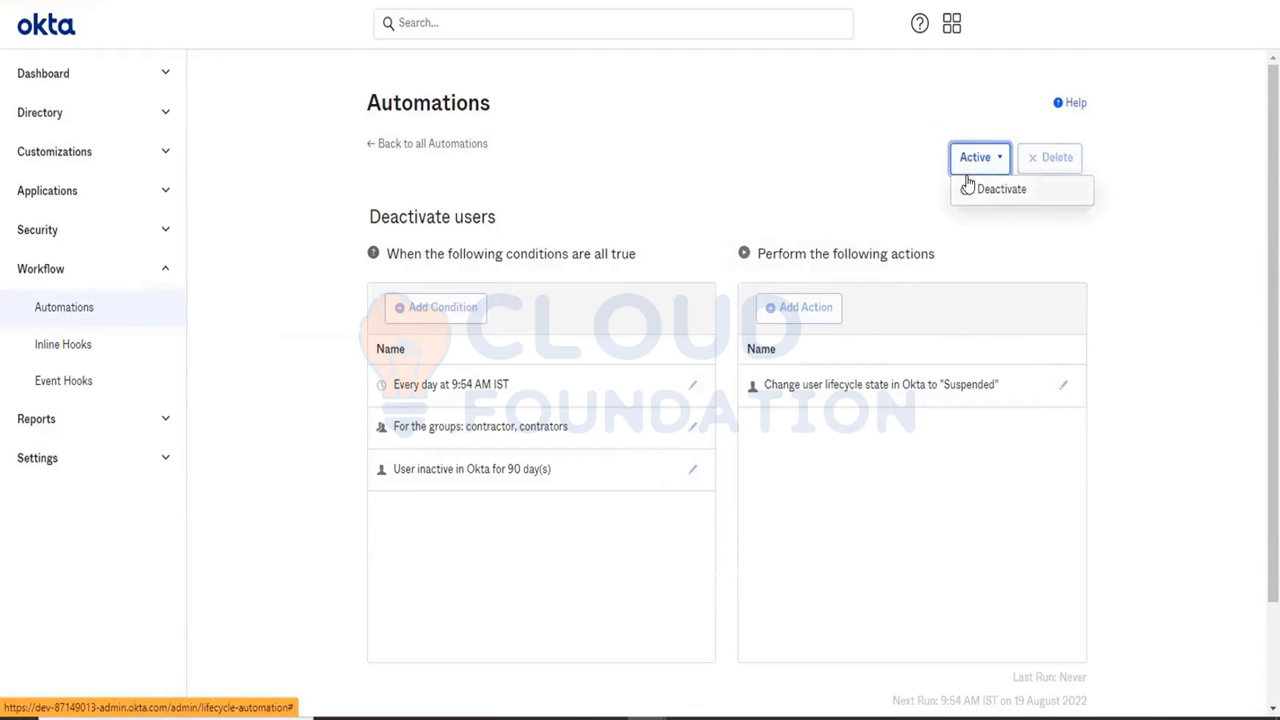
click(966, 186)
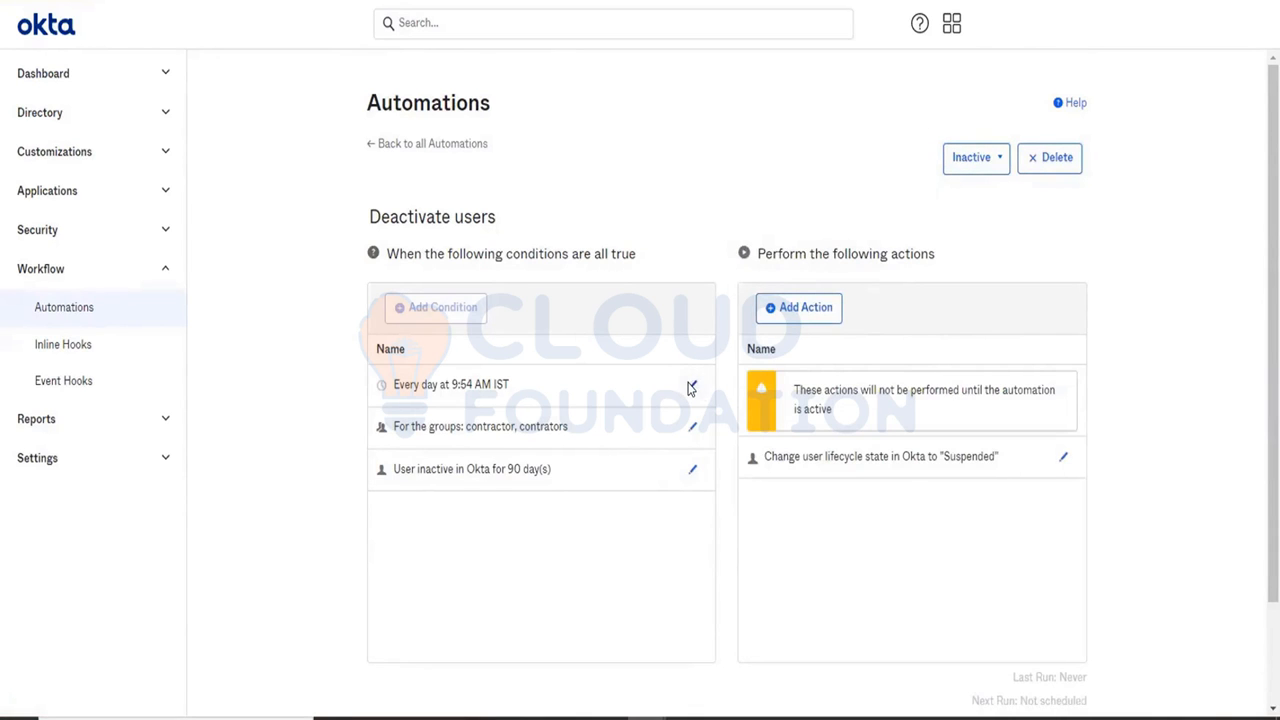
Change the schedule condition to run once on Aug 18, 2022 at 10:59 AM IST and save it.
click(692, 384)
click(606, 367)
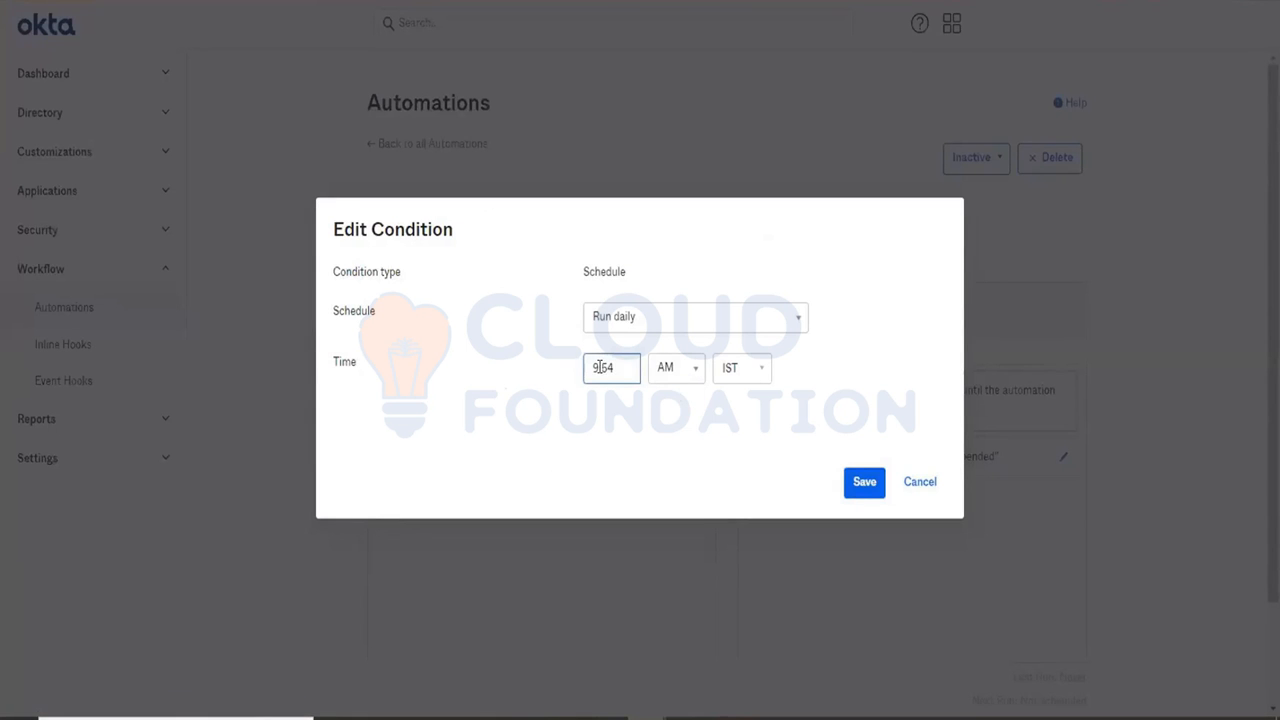
click(597, 368)
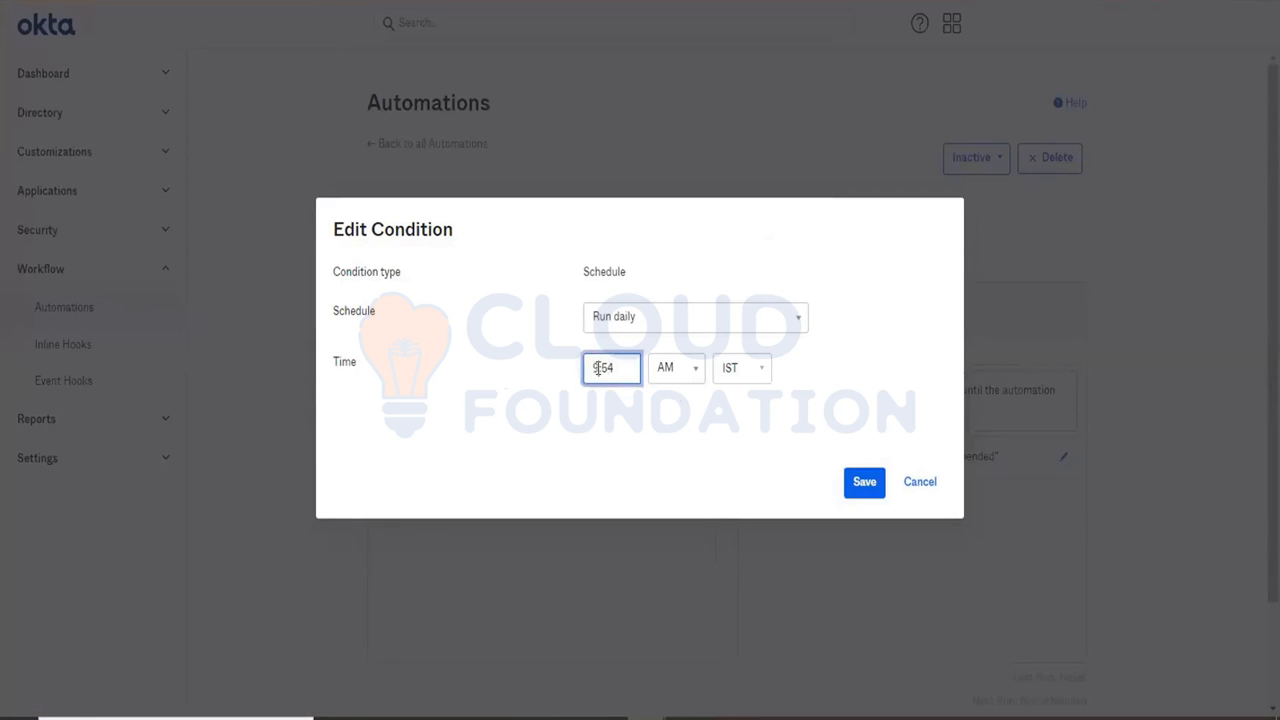
click(778, 328)
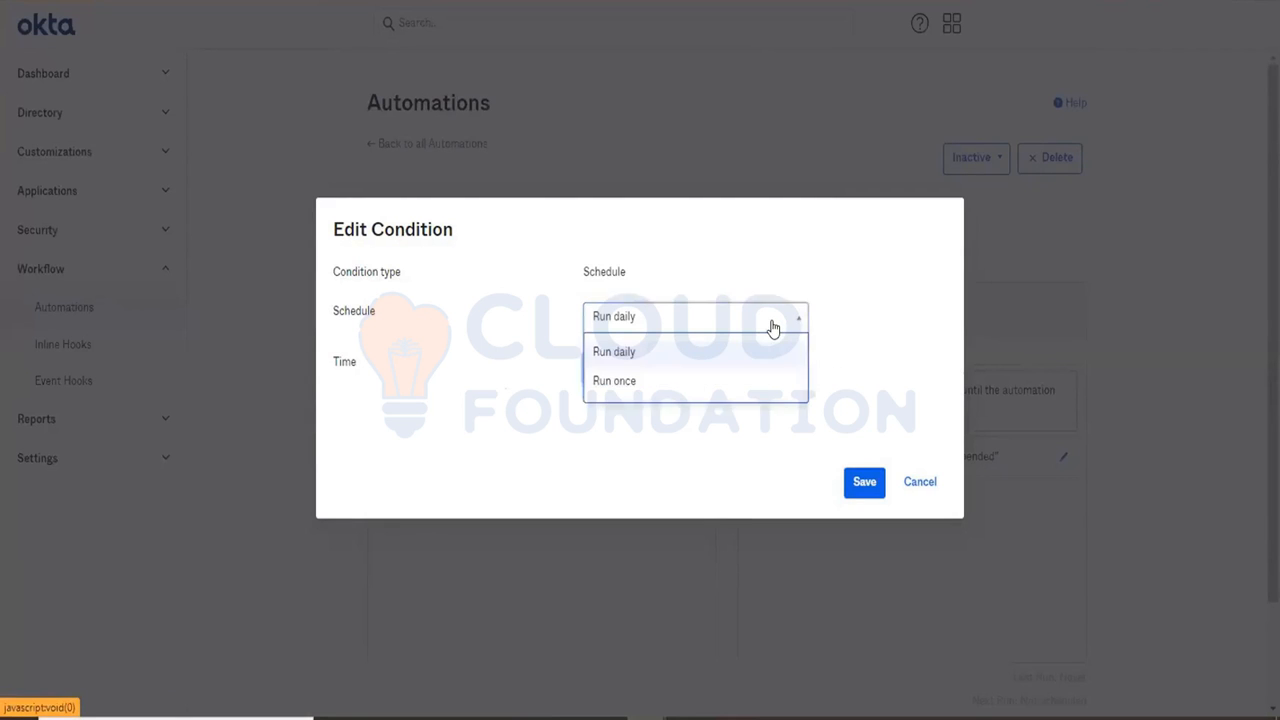
click(664, 388)
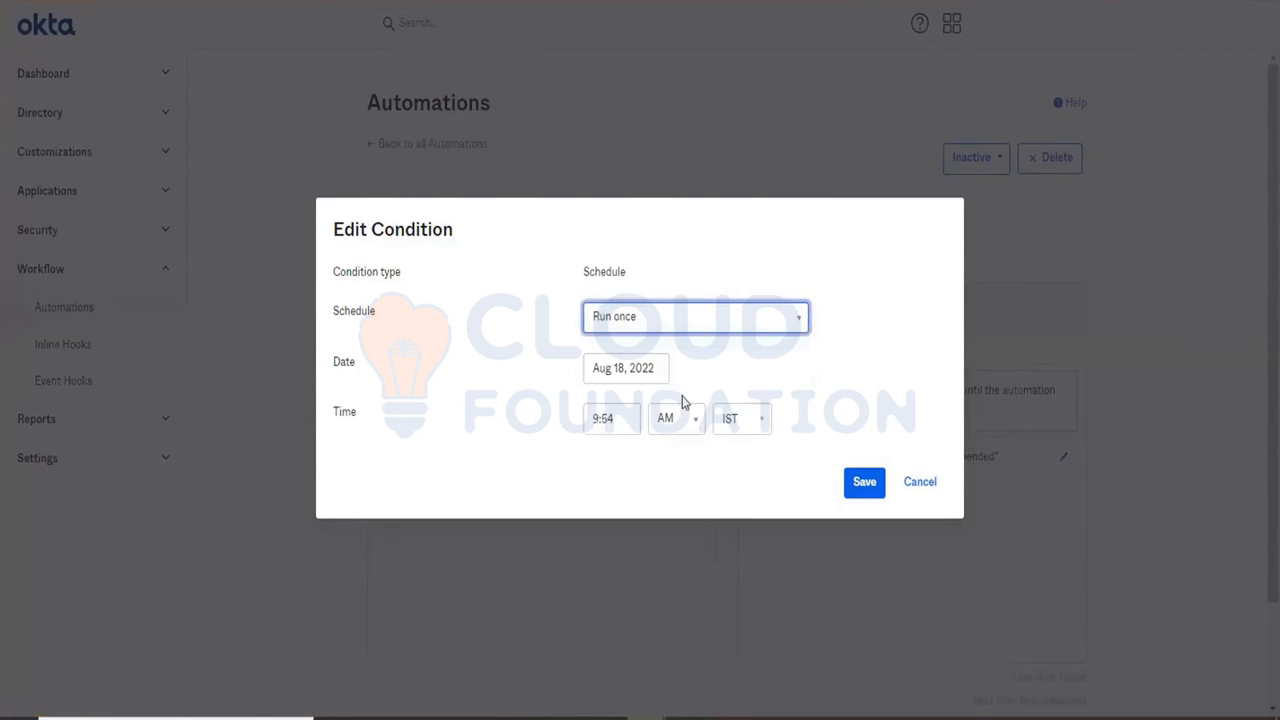
click(596, 419)
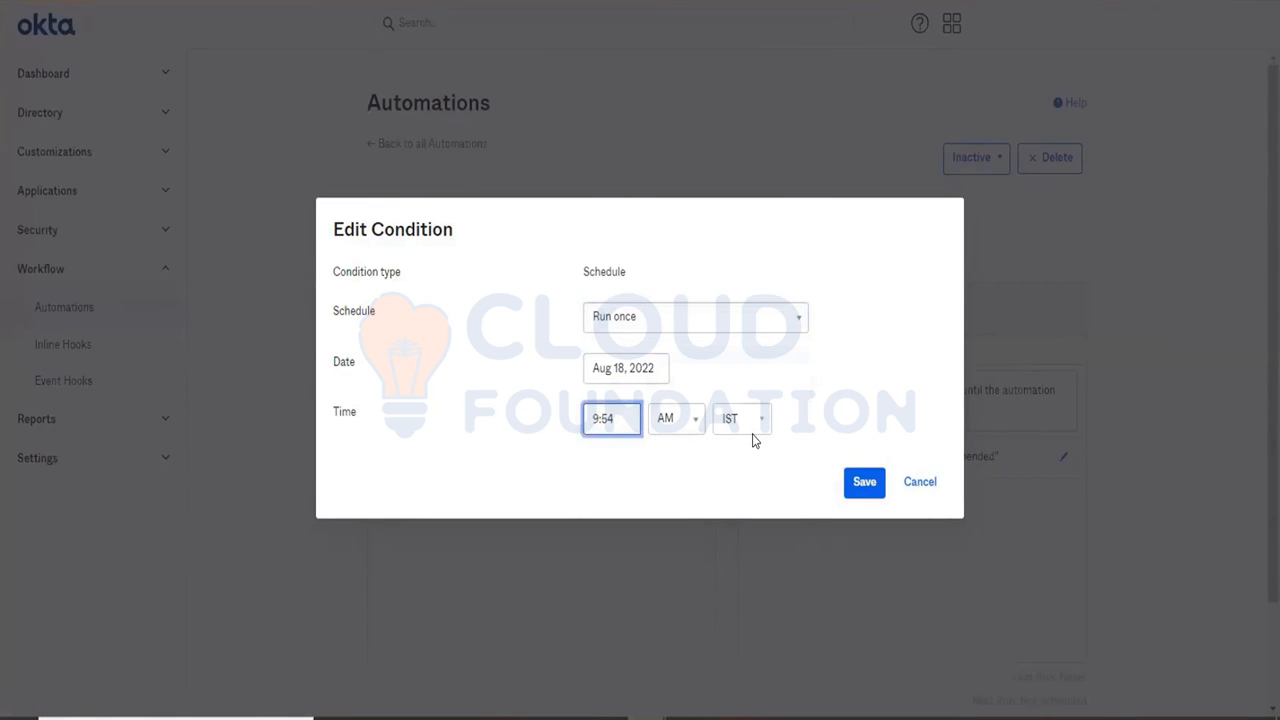
key(BackSpace)
text(10)
key(Right)
key(Right)
key(Delete)
text(9)
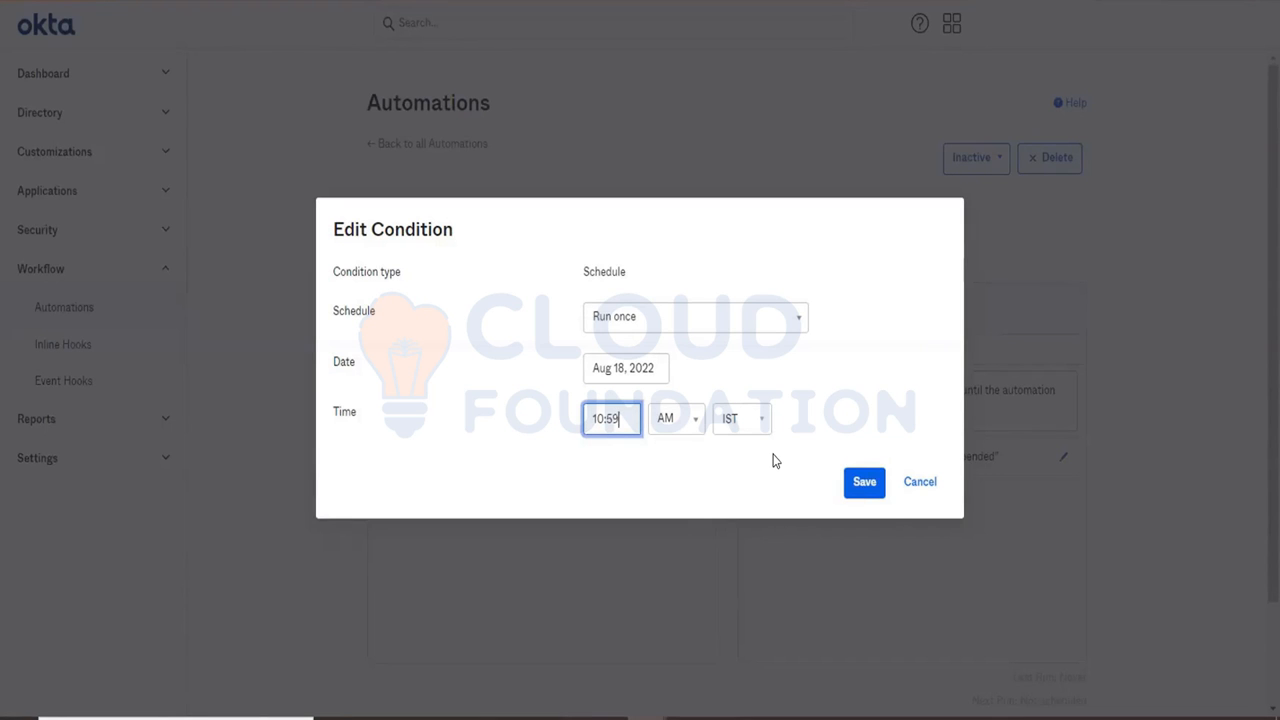
click(859, 481)
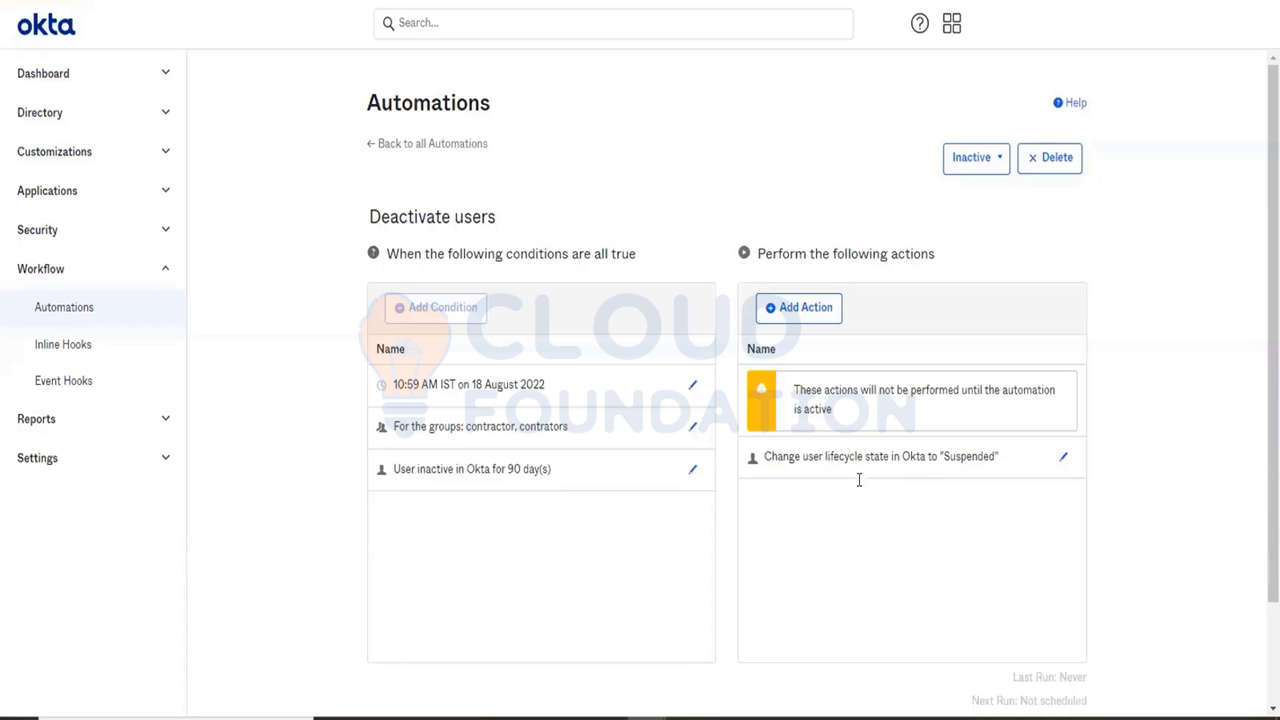
Activate the automation with its one-time schedule, and switch it back to inactive.
click(996, 158)
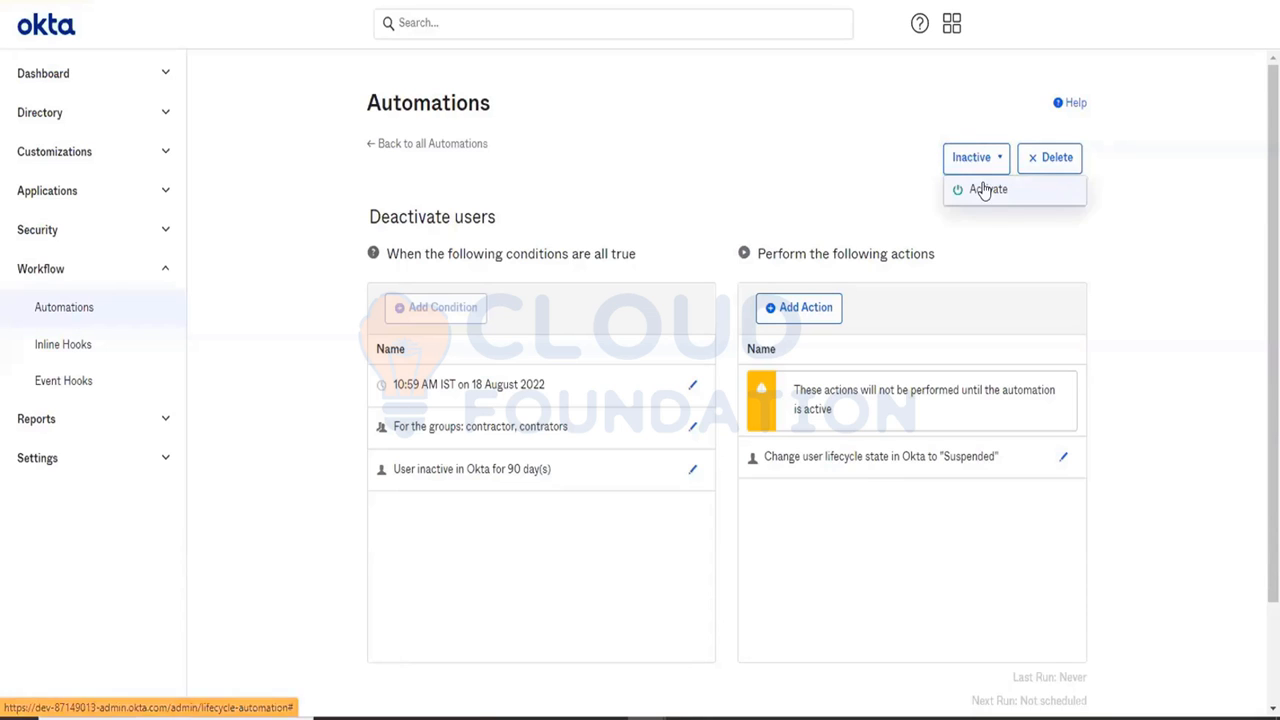
click(987, 189)
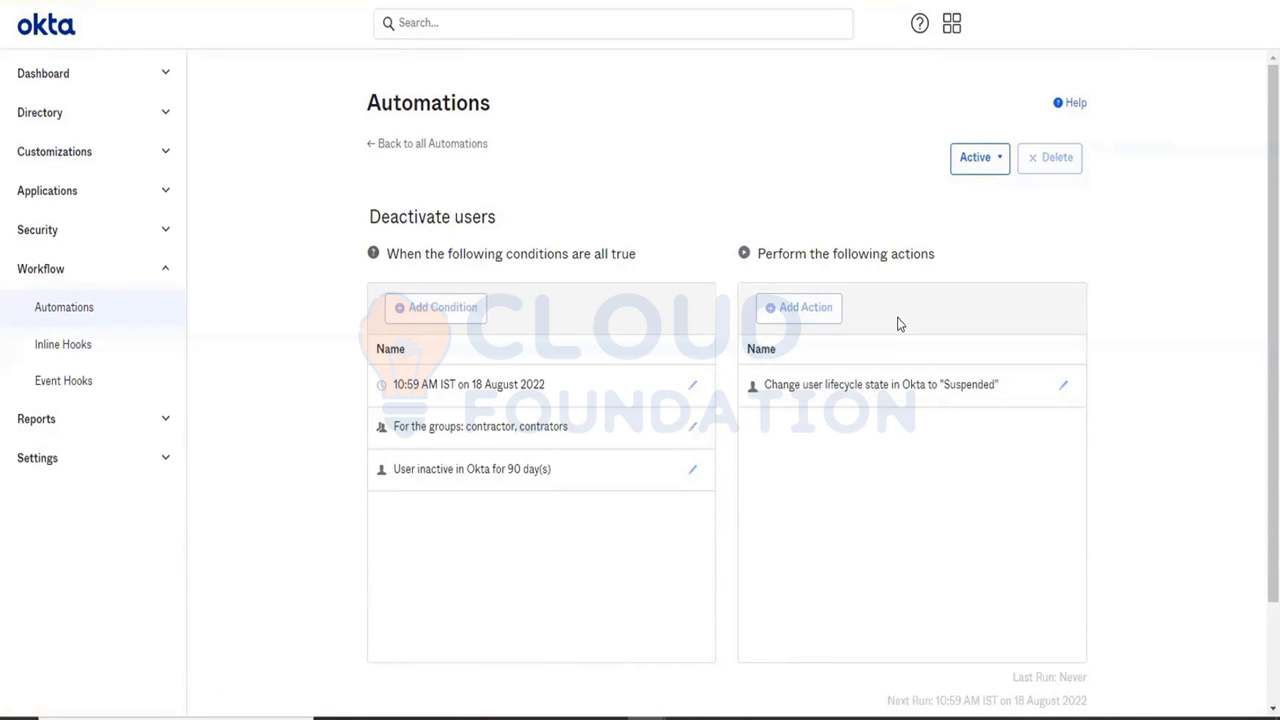
click(968, 168)
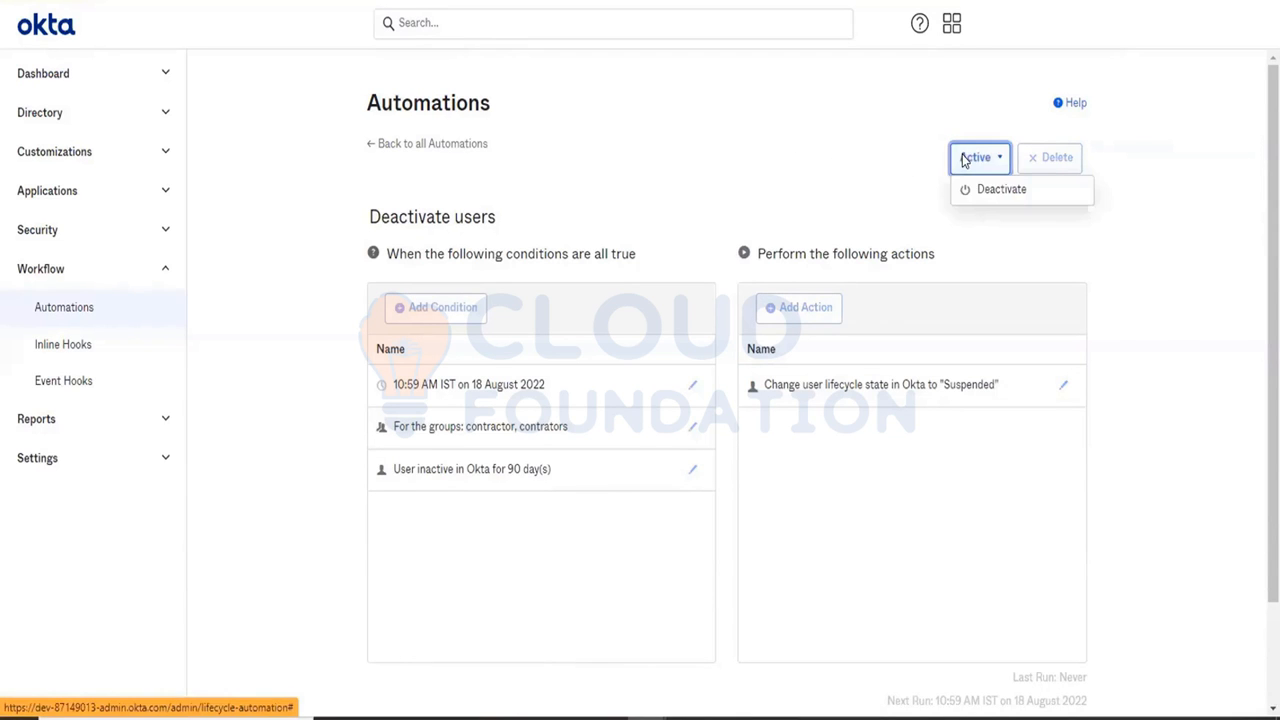
click(980, 194)
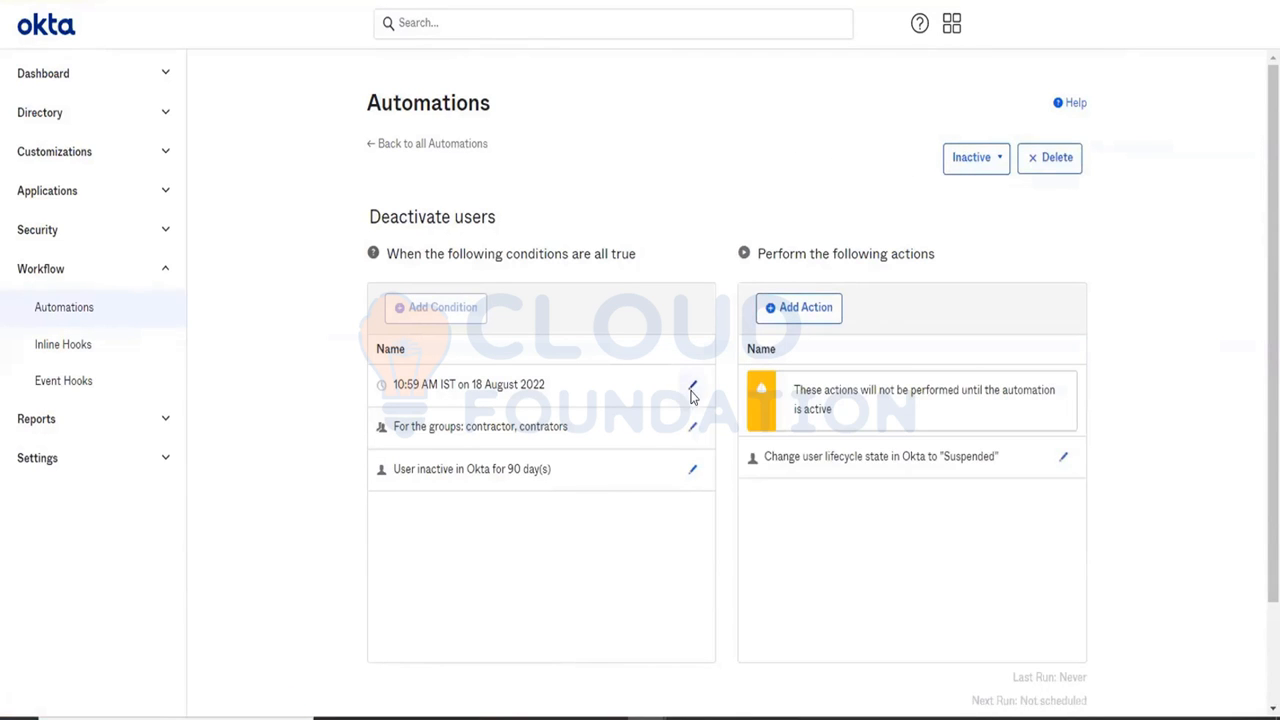
Set the one-time schedule's time to 11:00 AM, save the condition and activate the automation.
click(692, 385)
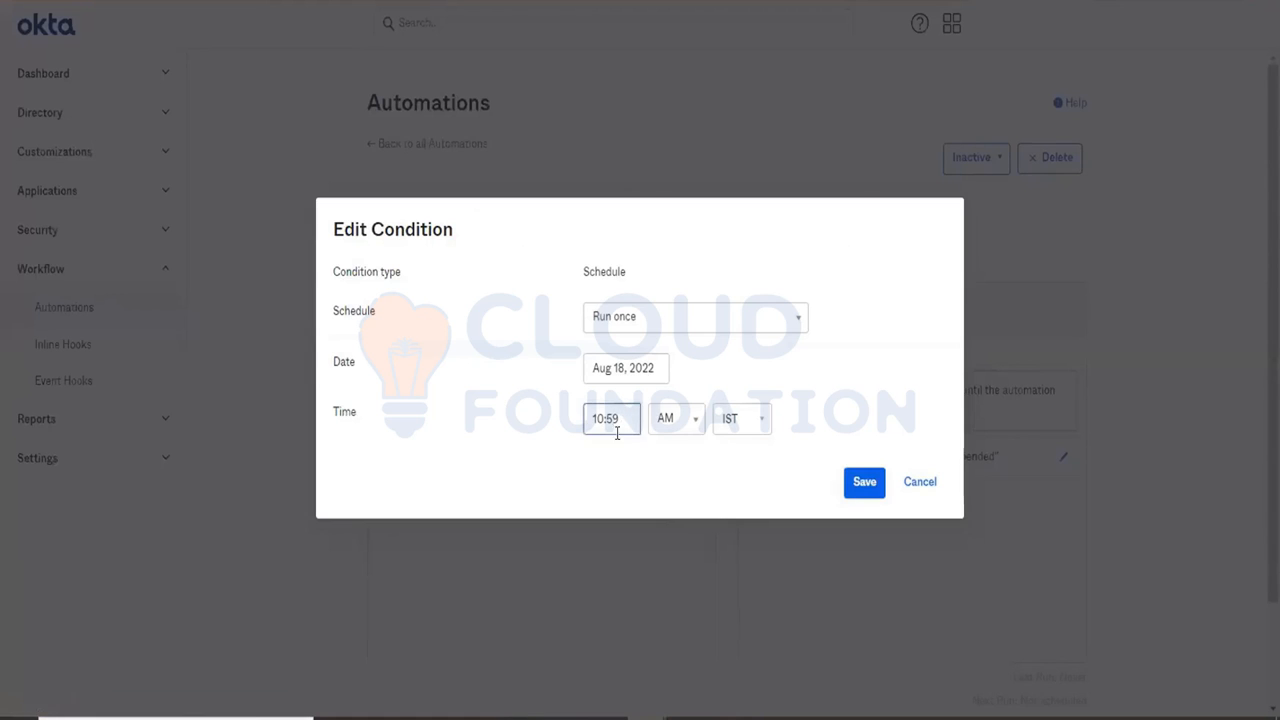
click(604, 420)
key(BackSpace)
text(1)
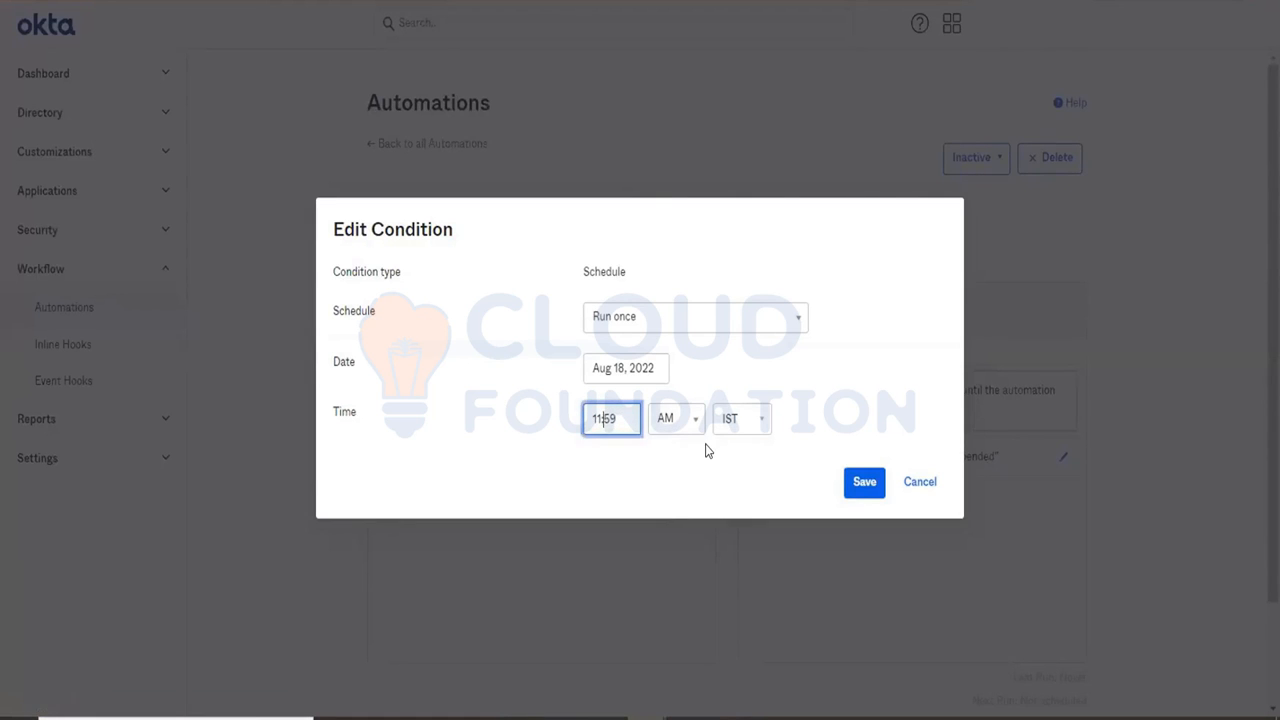
key(Delete)
key(Delete)
key(Delete)
text(:00)
click(868, 484)
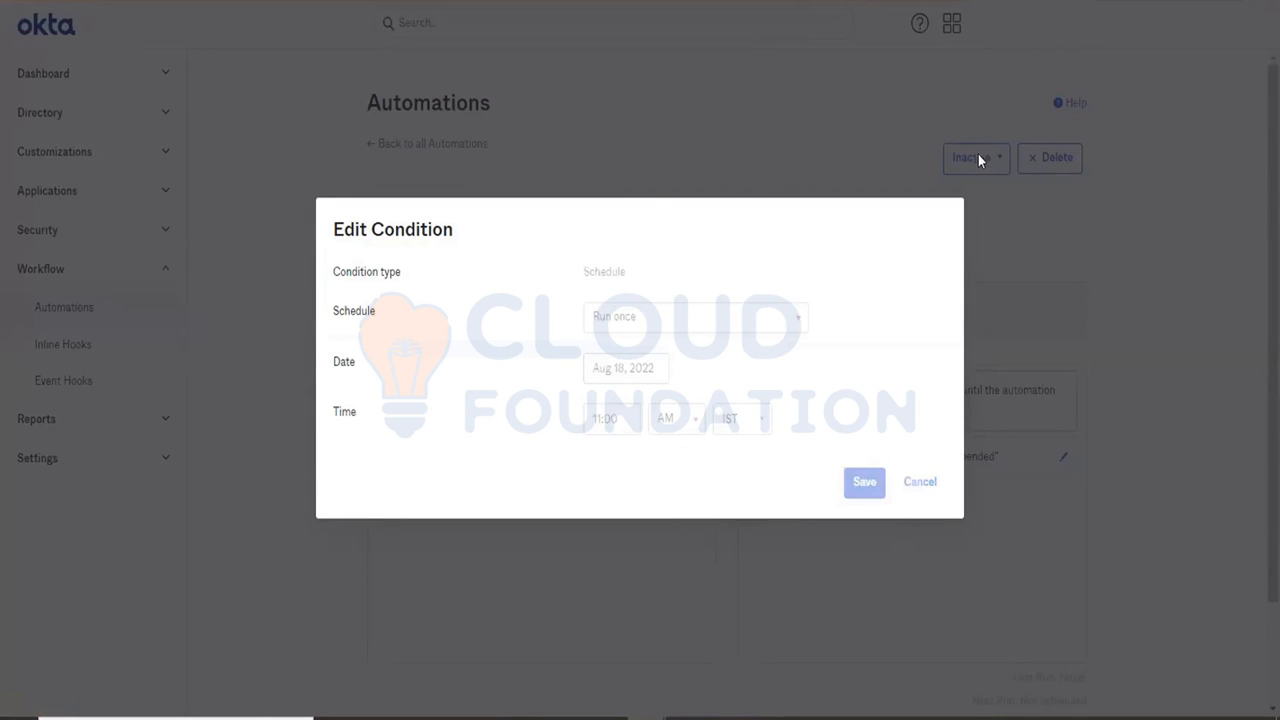
click(980, 159)
click(985, 189)
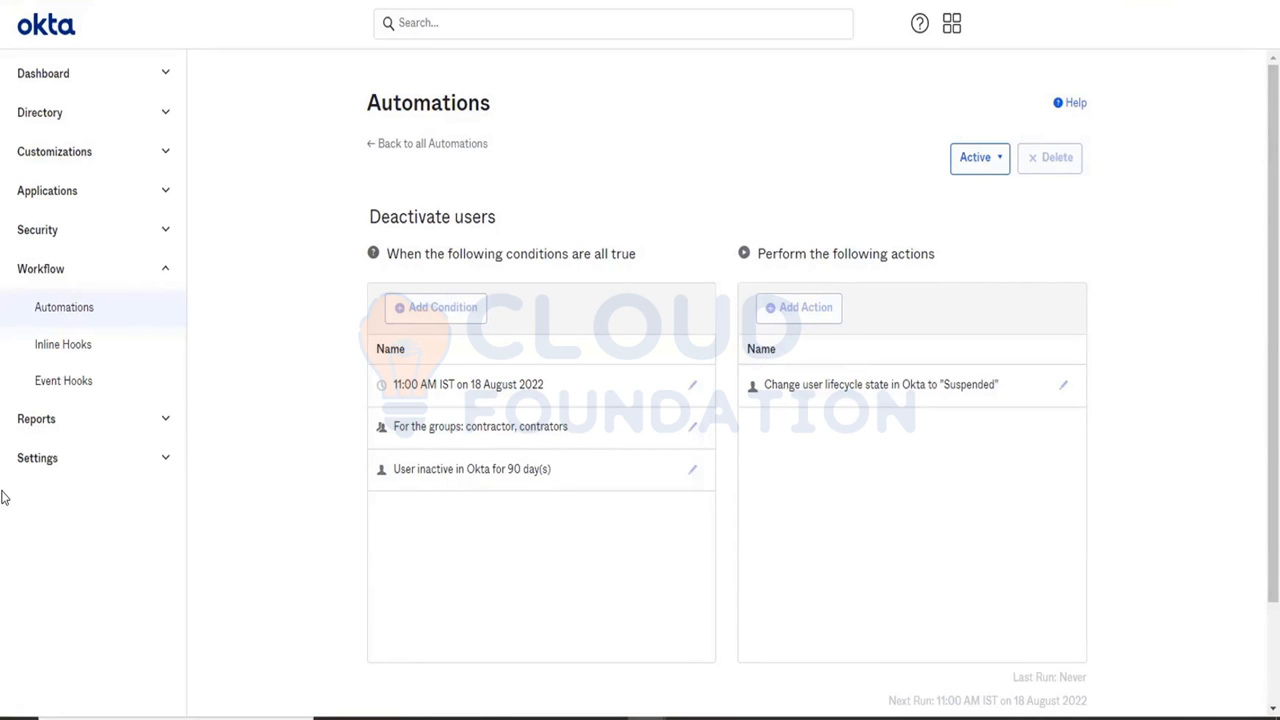
Open the System Log report and examine its latest events for the automation's run, reloading the log for new entries.
click(62, 421)
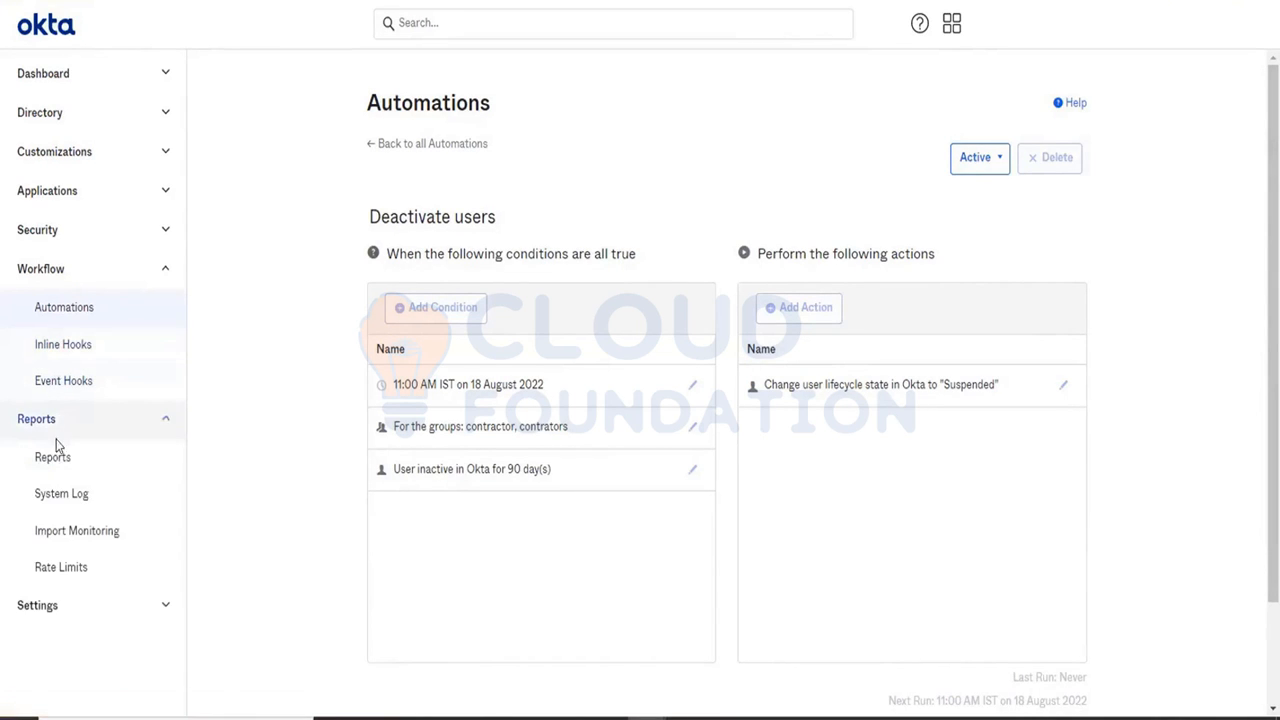
click(60, 500)
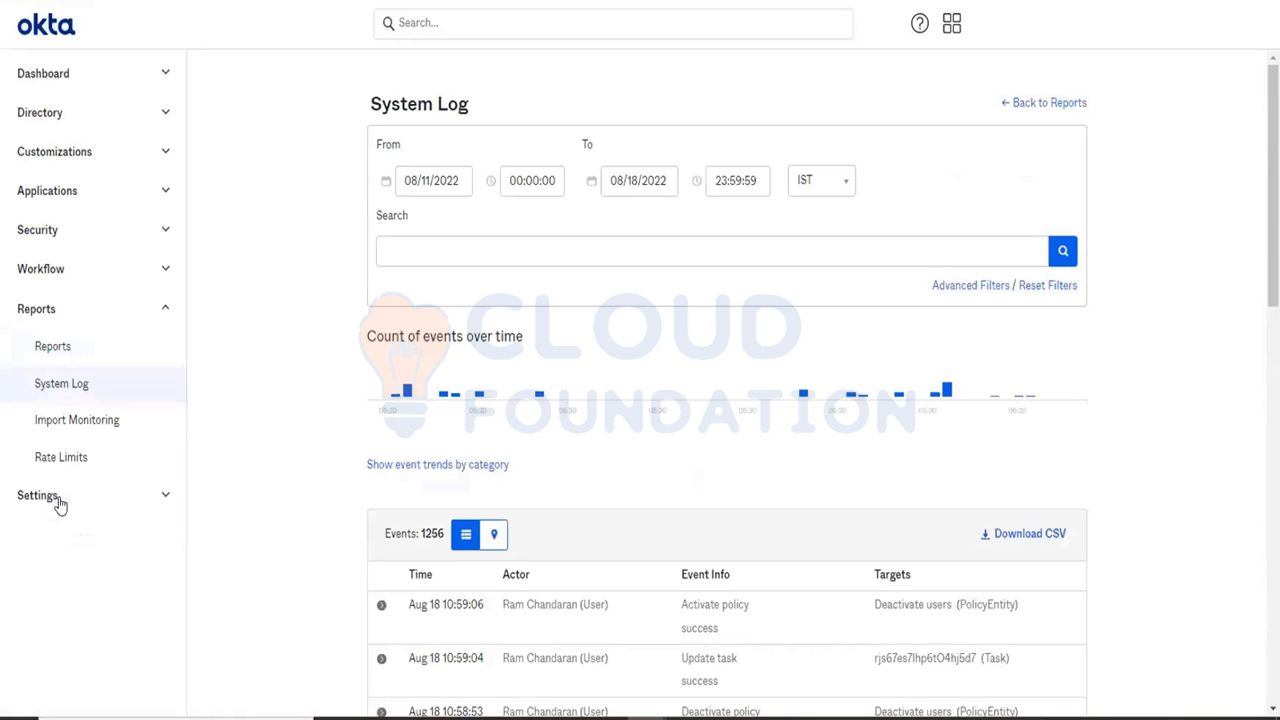
scroll(498, 372, down, 2)
scroll(498, 372, down, 1)
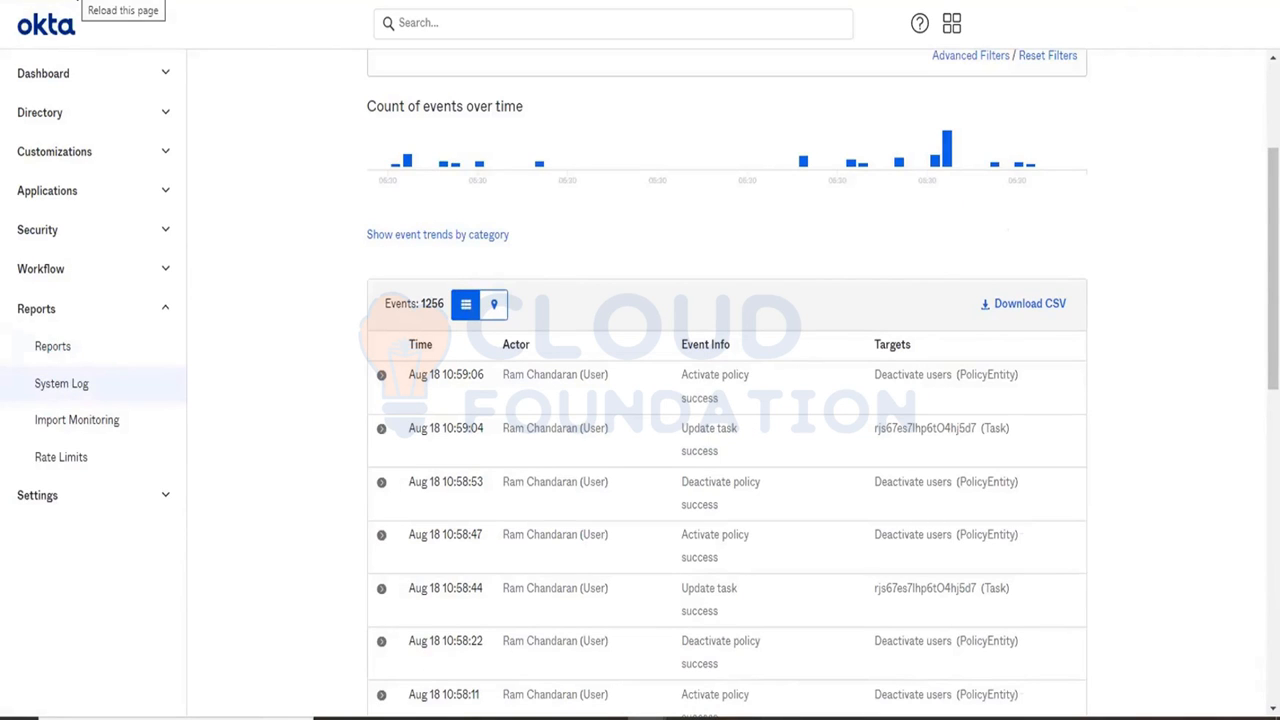
key(F5)
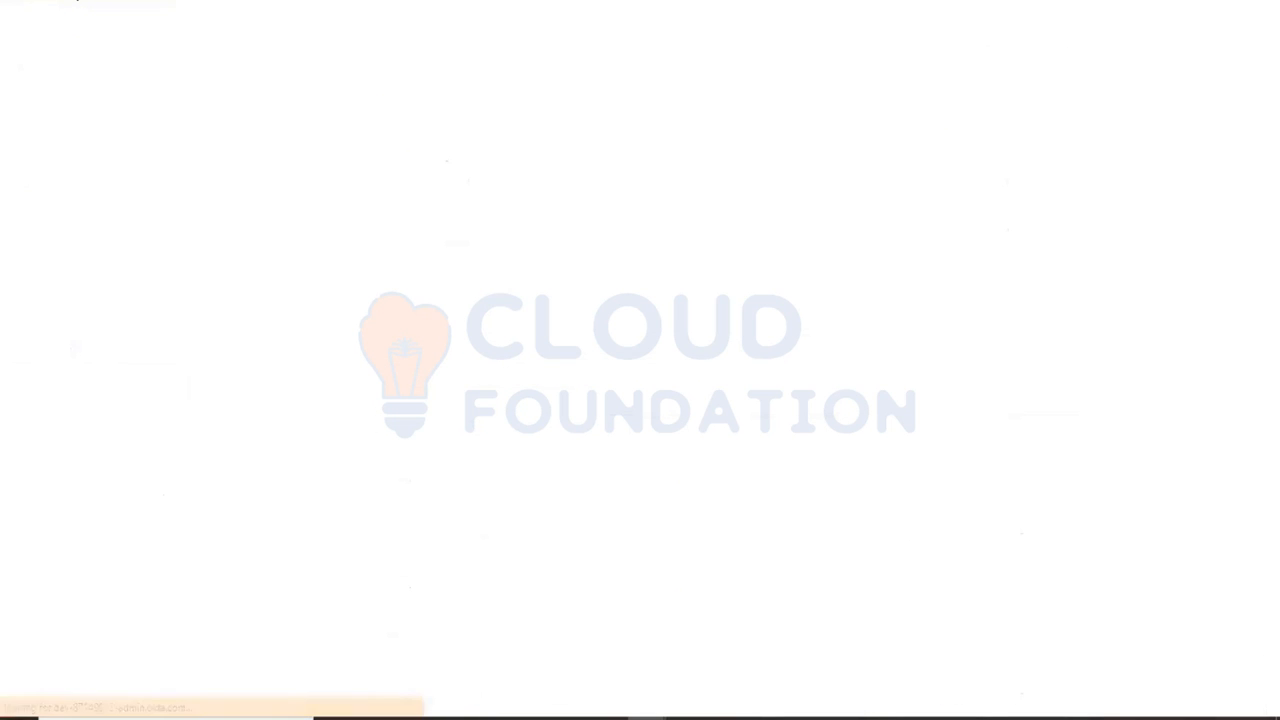
scroll(445, 259, down, 3)
scroll(445, 259, down, 1)
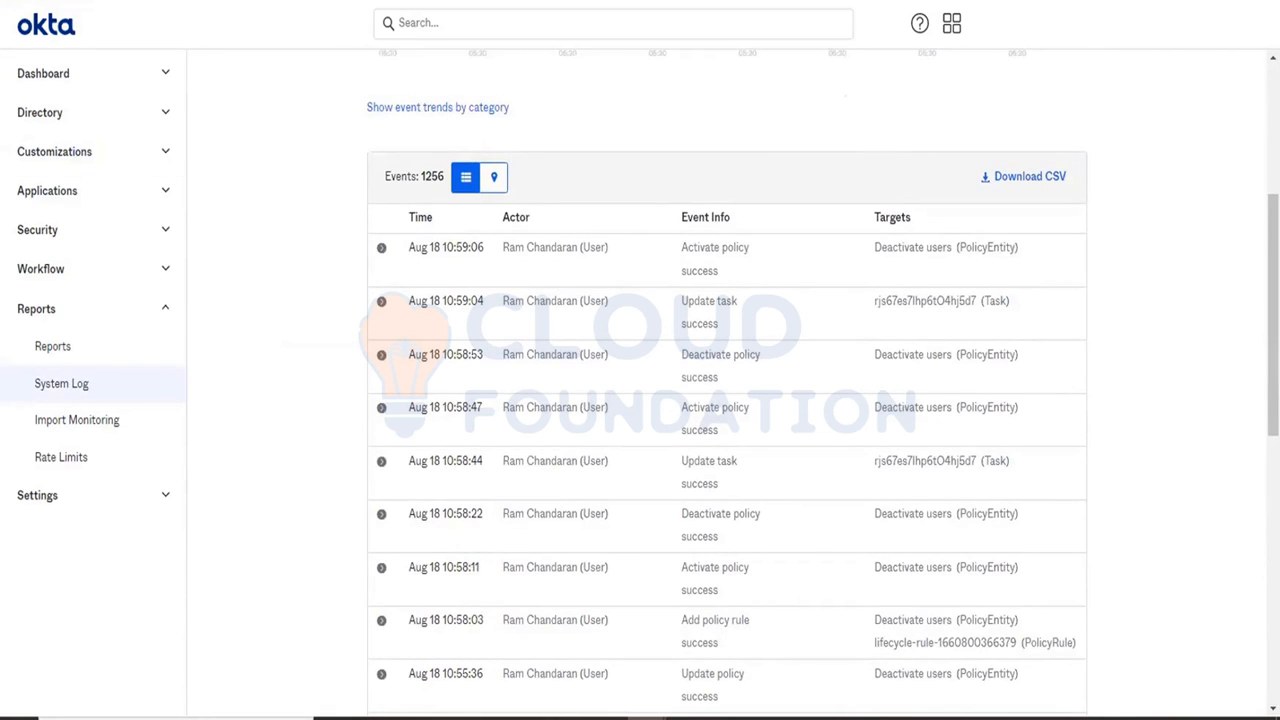
key(F5)
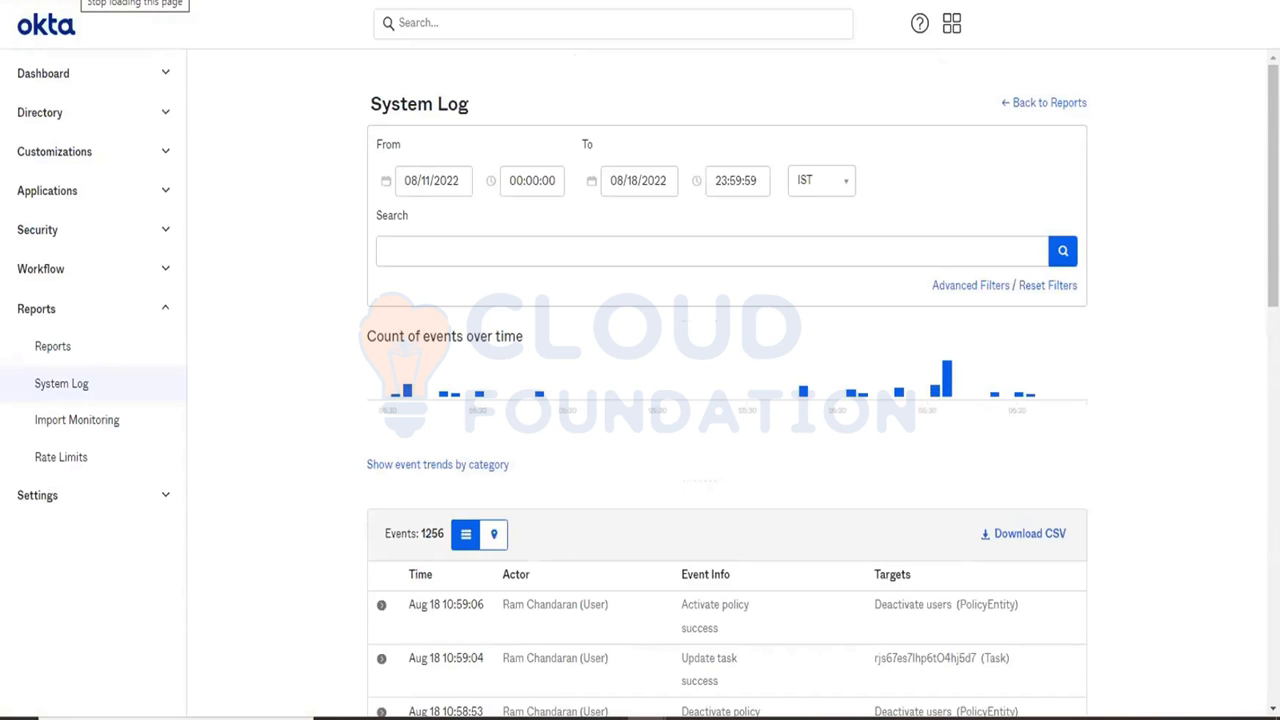
Open the Automations page in a separate tab and check the status and last run of the "Deactivate users" automation.
click(537, 249)
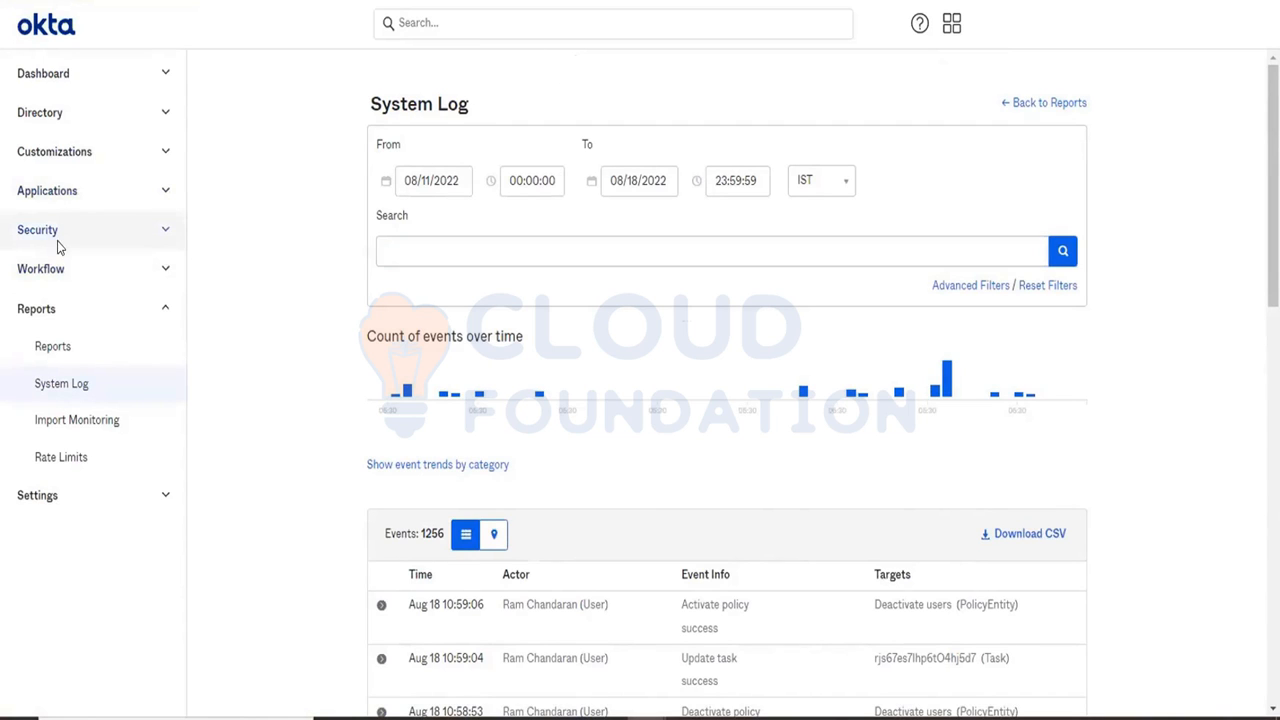
click(64, 271)
right_click(84, 316)
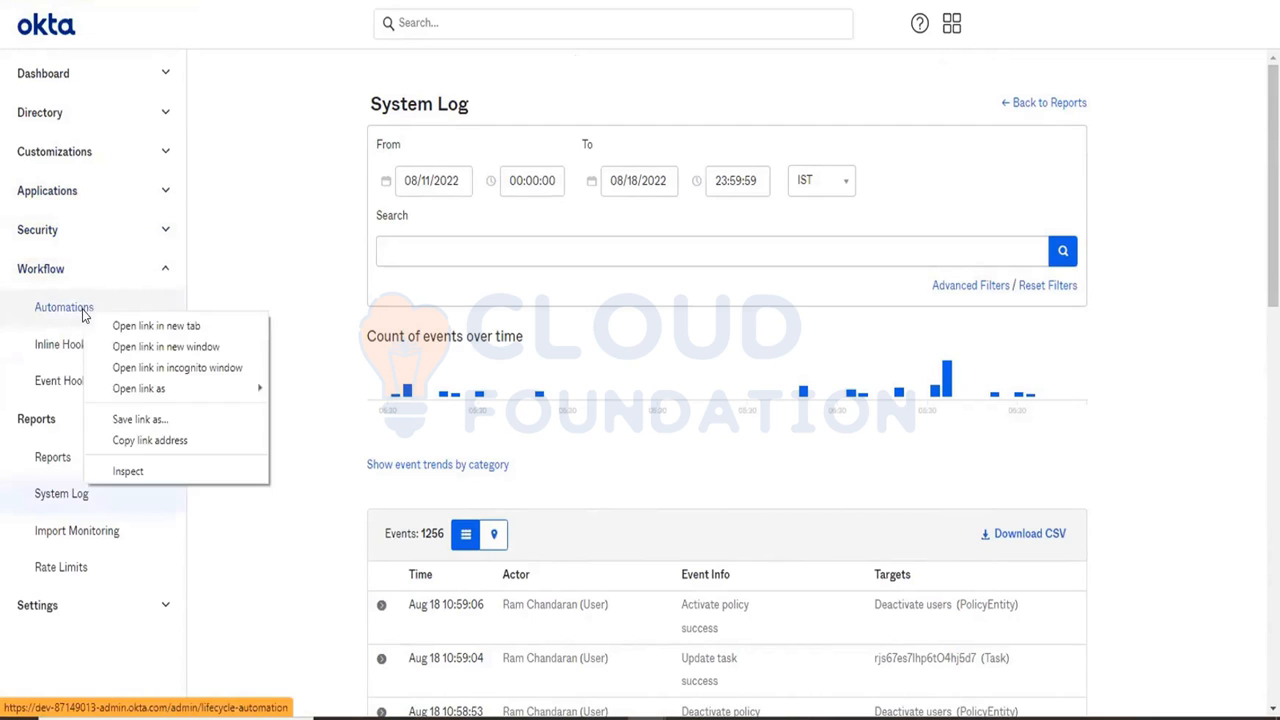
click(114, 325)
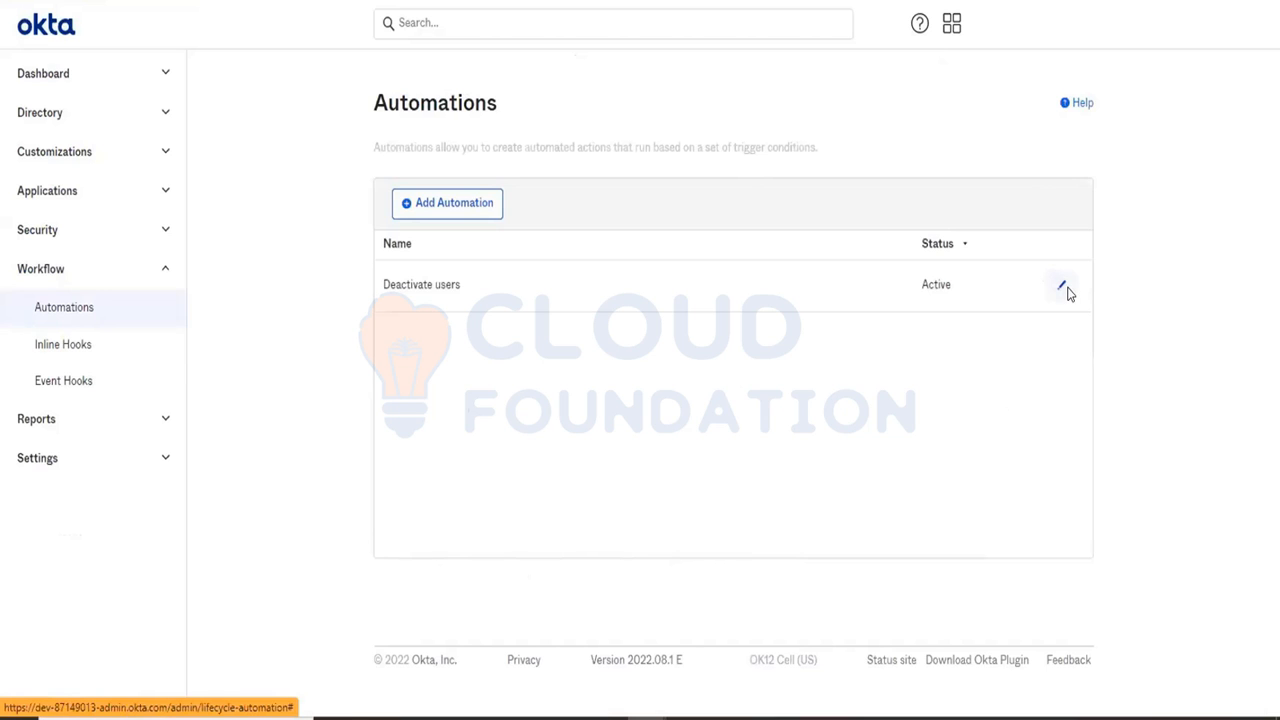
click(1062, 286)
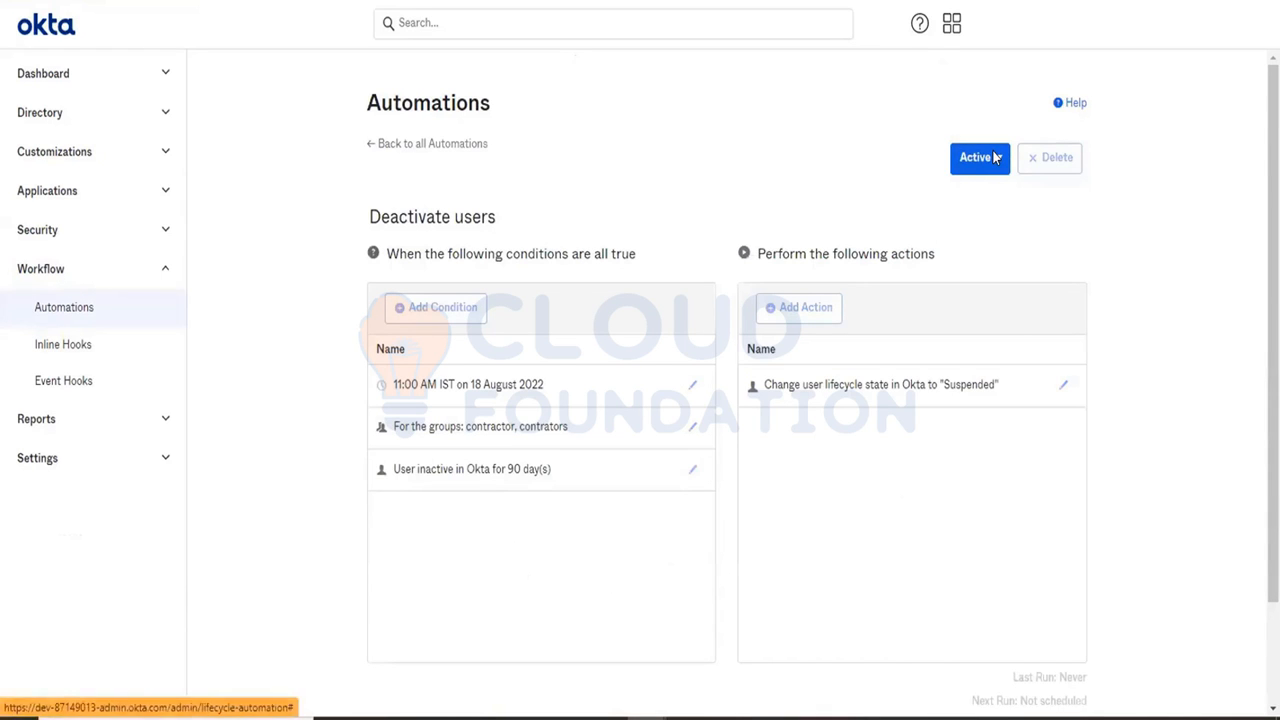
click(633, 219)
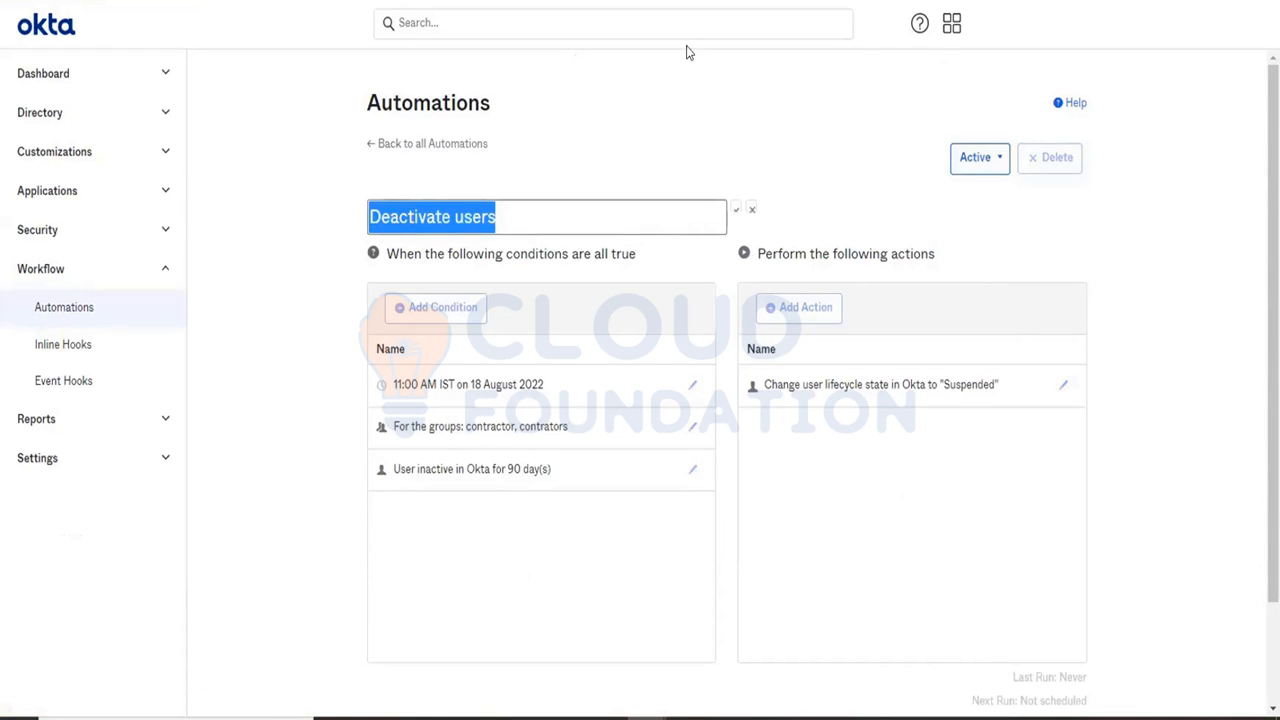
click(657, 107)
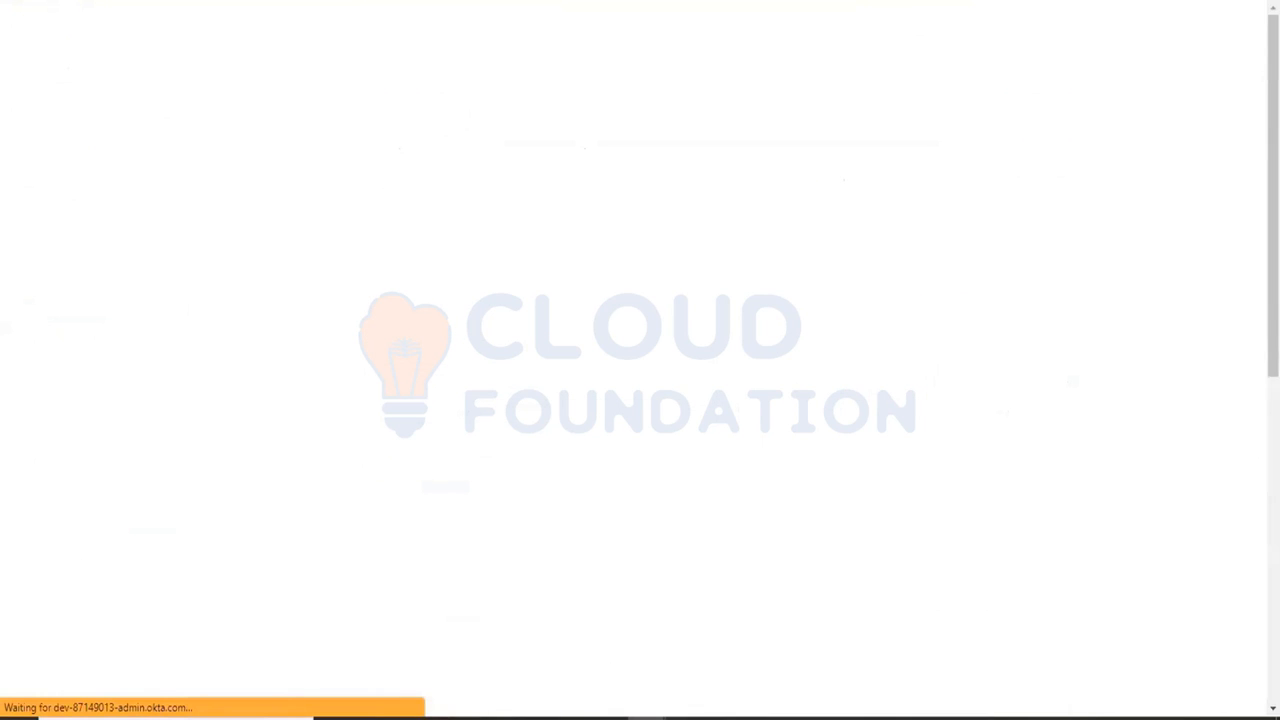
Examine the full details of the newest "Scheduled execution of policy" event in the System Log, and collapse the entry again.
scroll(560, 505, down, 3)
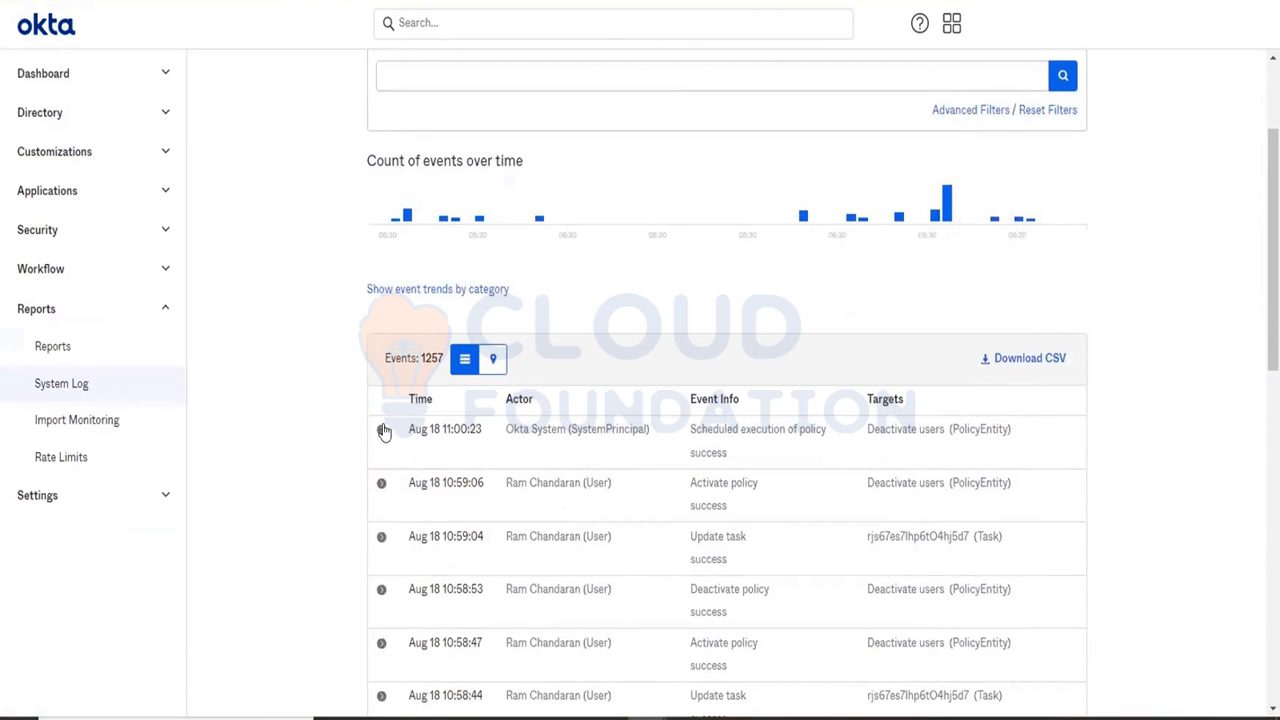
click(381, 429)
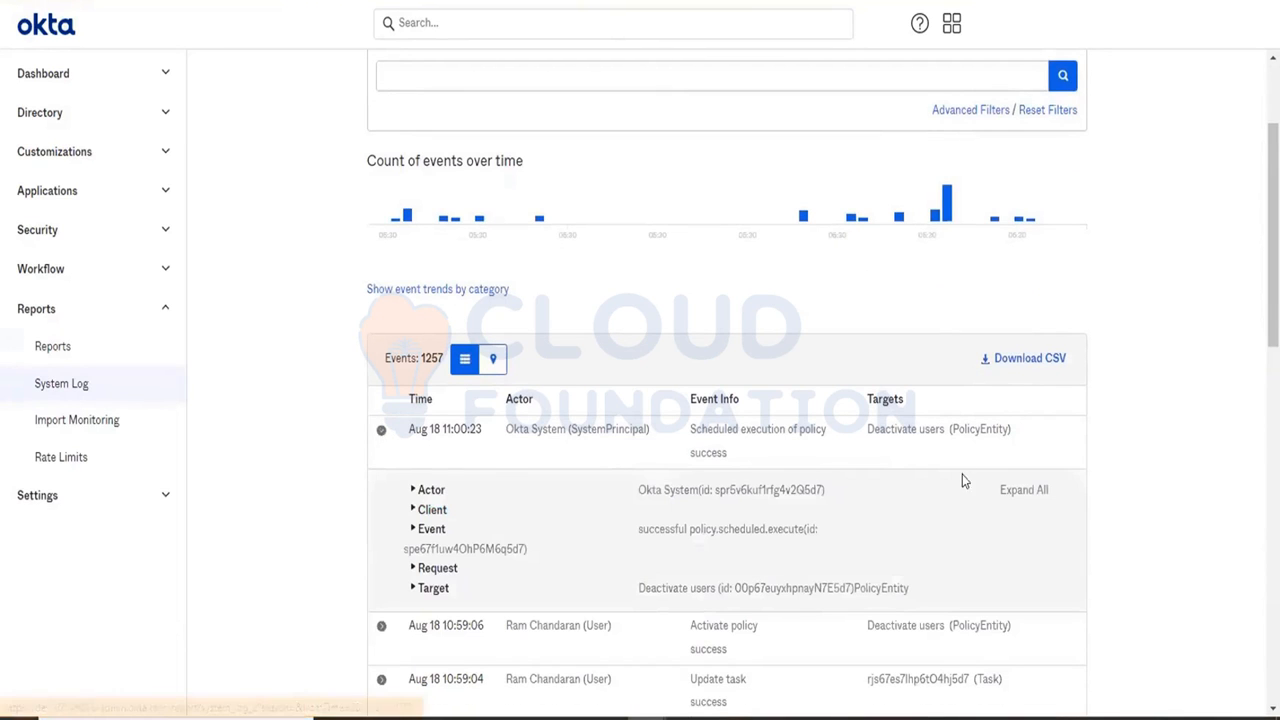
click(1007, 500)
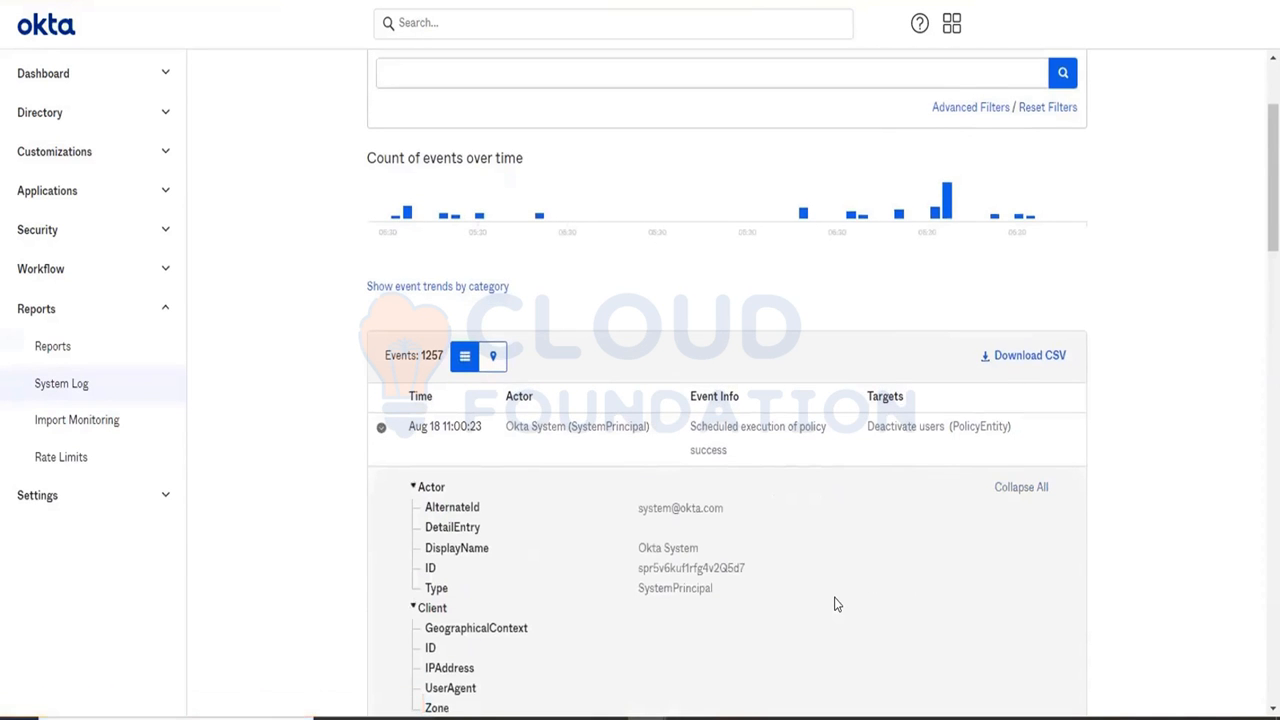
scroll(835, 600, down, 15)
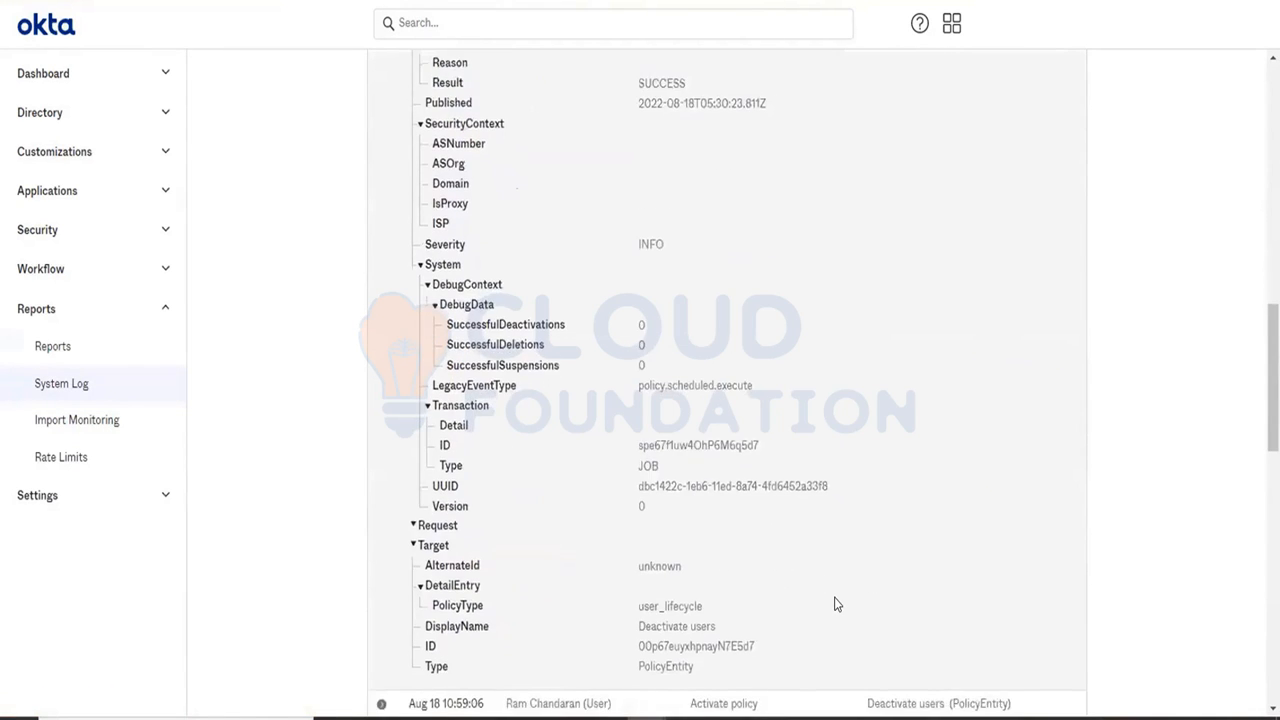
scroll(835, 603, down, 3)
scroll(835, 603, up, 20)
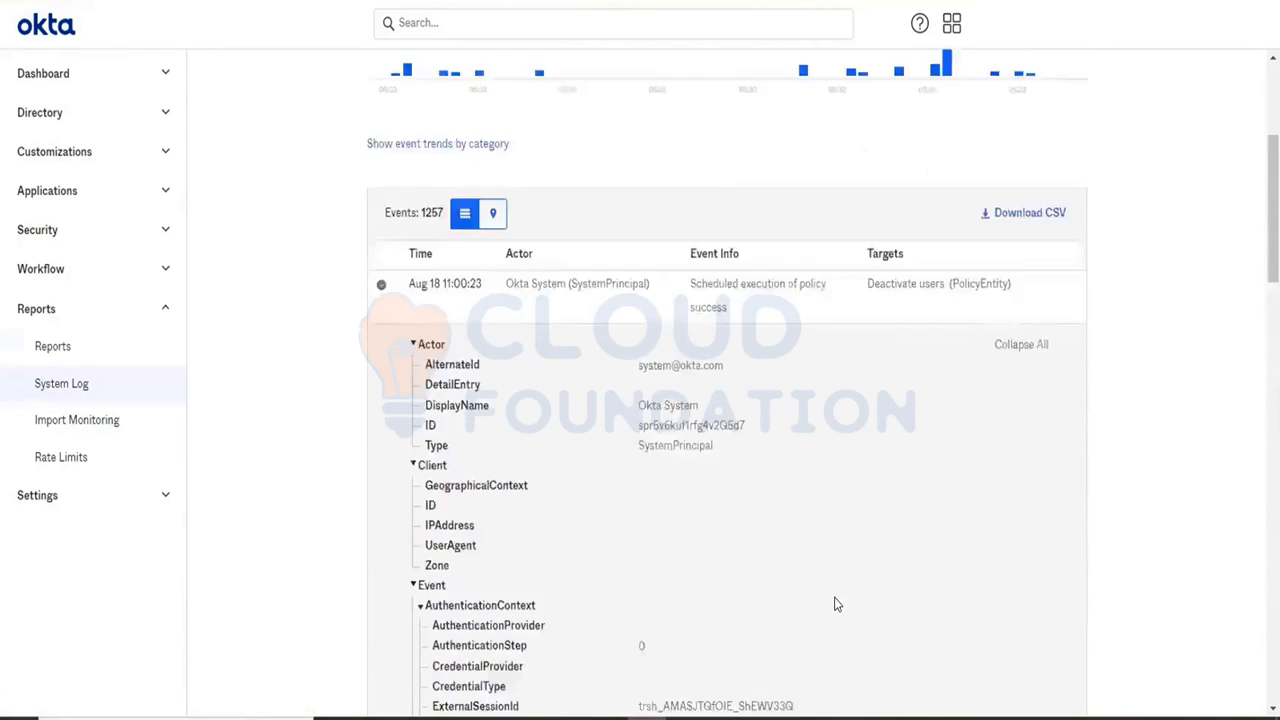
scroll(835, 603, up, 2)
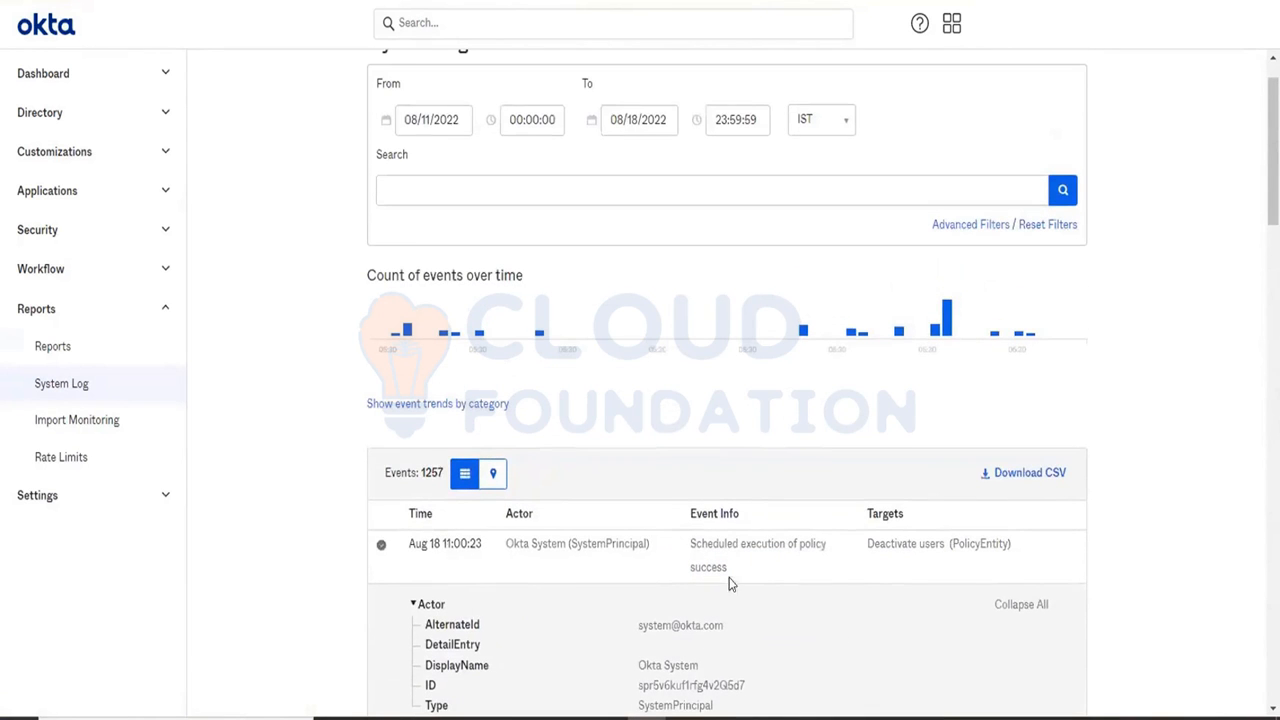
click(378, 545)
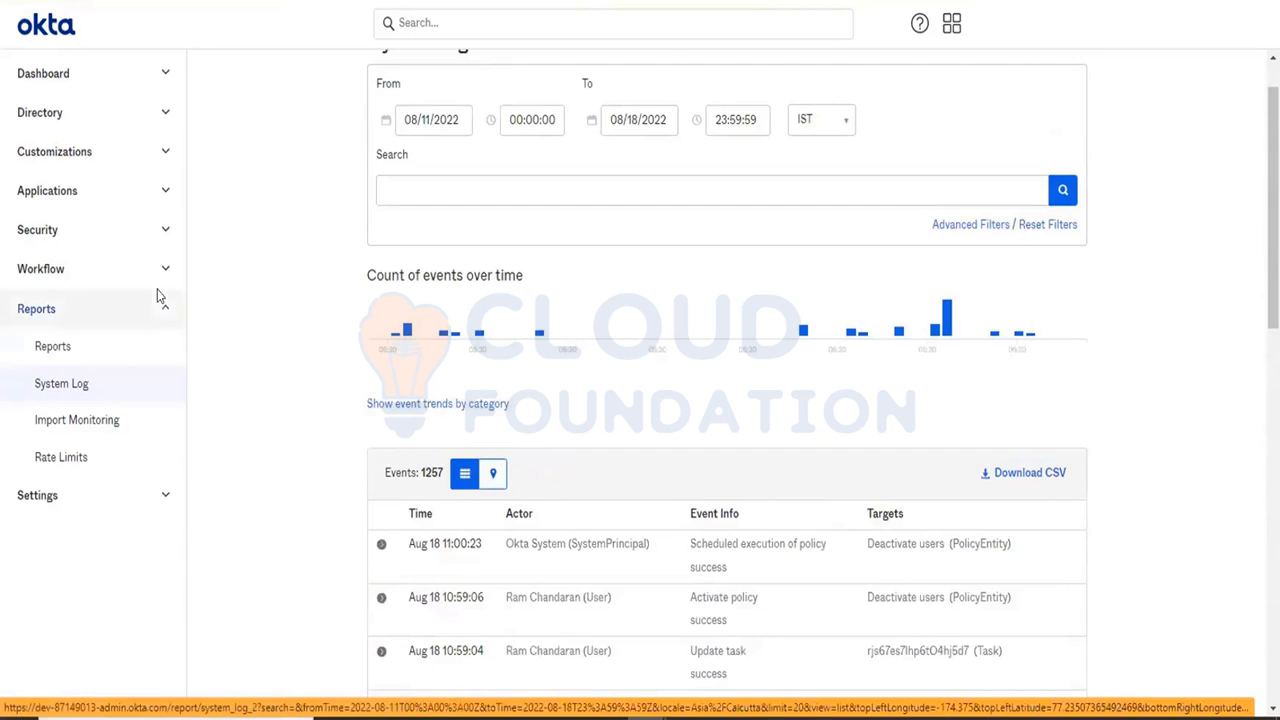
Open the "Deactivate users" automation from the Automations list and make it inactive for editing.
click(80, 280)
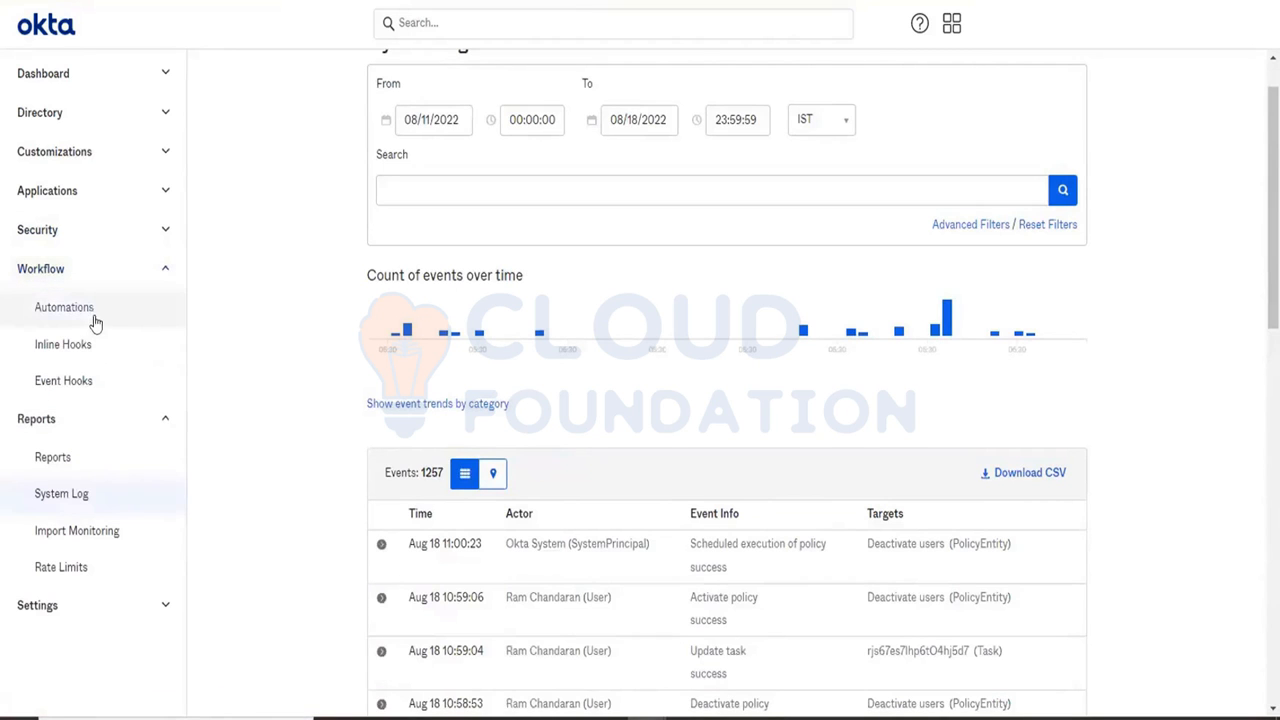
click(91, 313)
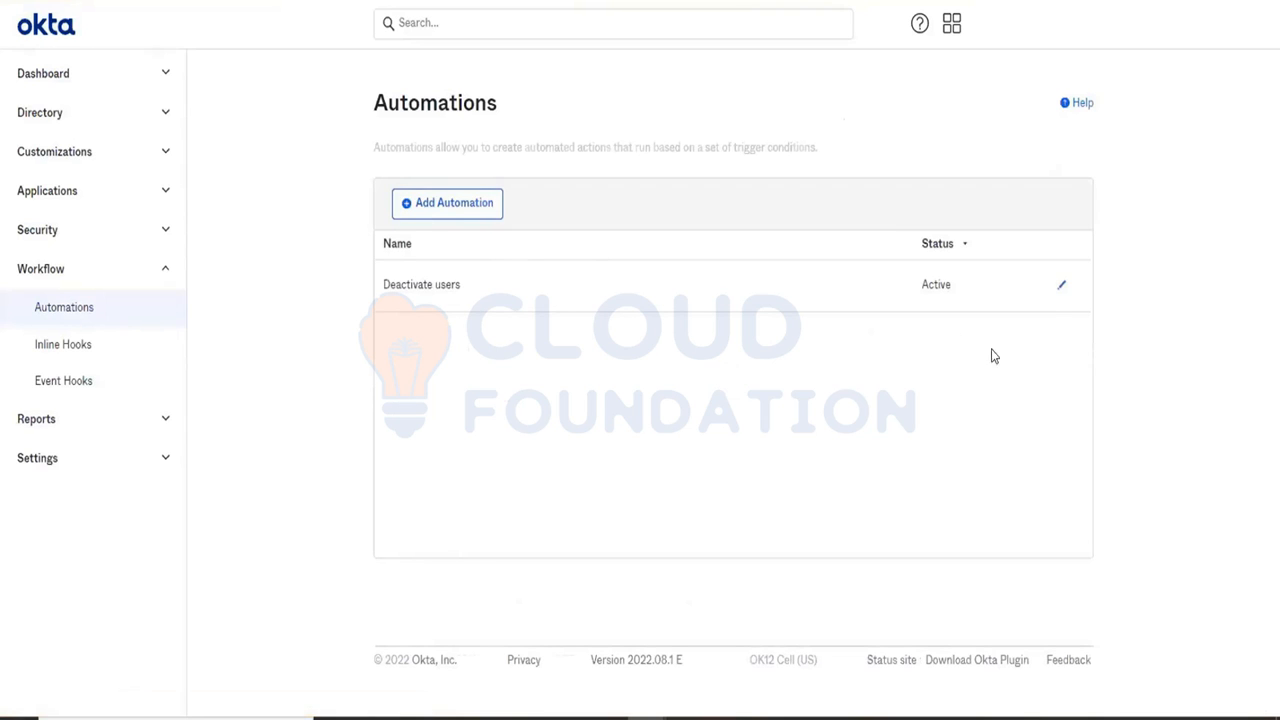
click(1059, 288)
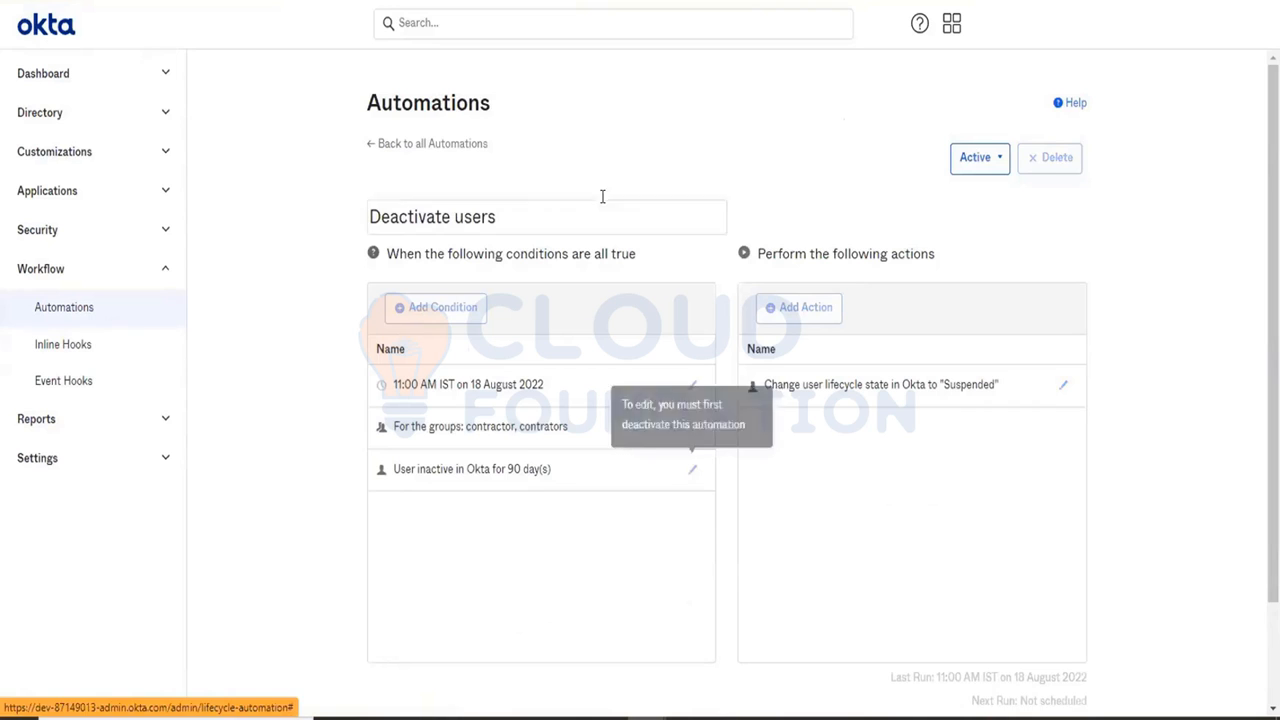
click(995, 163)
click(990, 190)
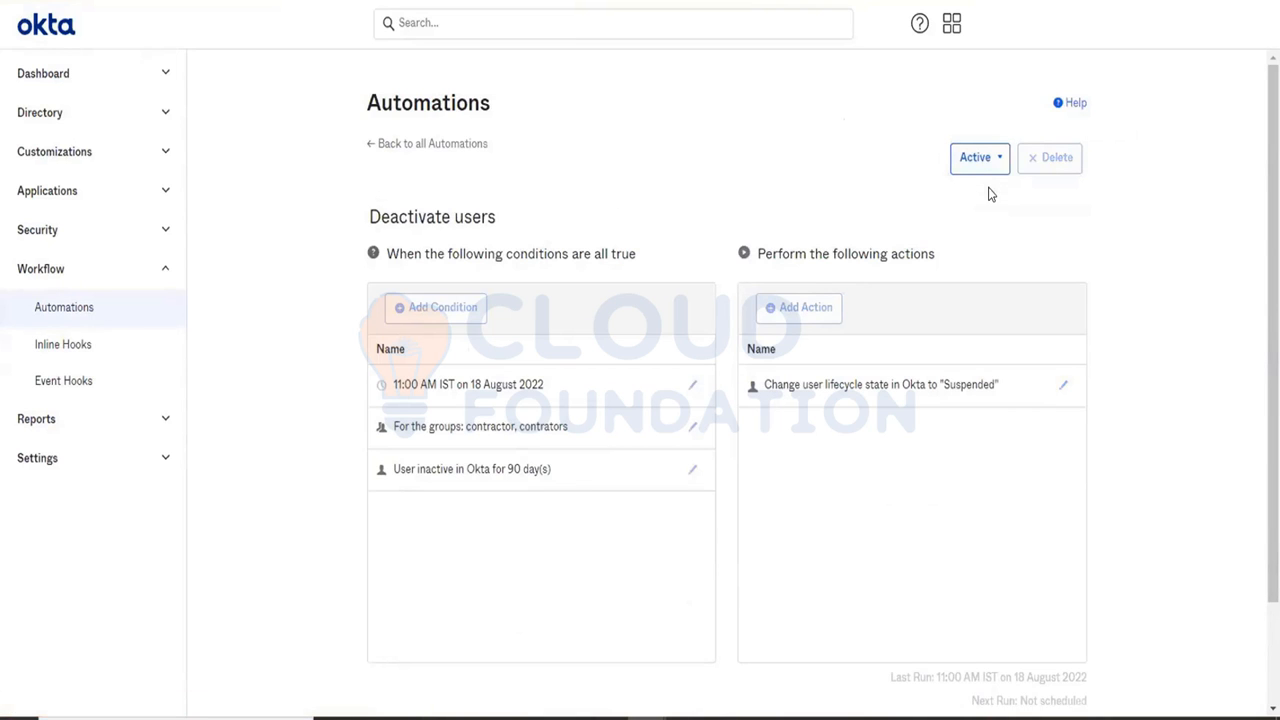
Set the User Inactivity in Okta condition's duration to 2 days and save it.
click(695, 471)
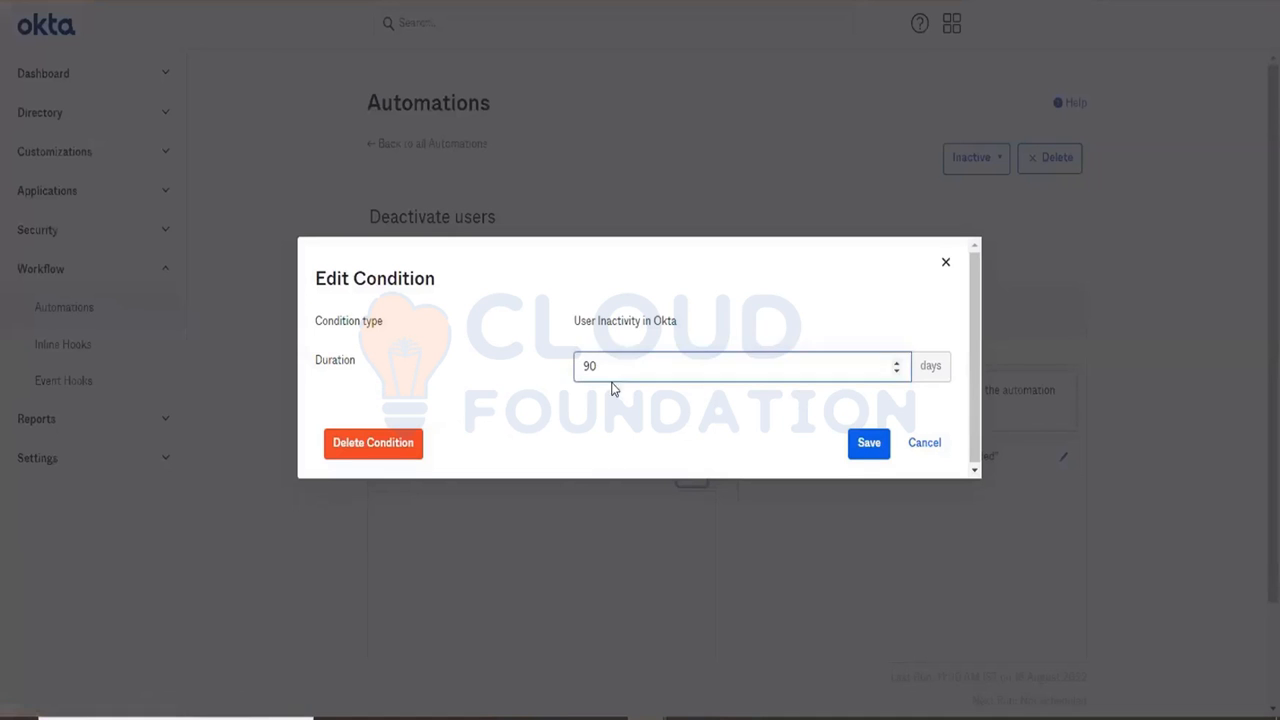
click(612, 370)
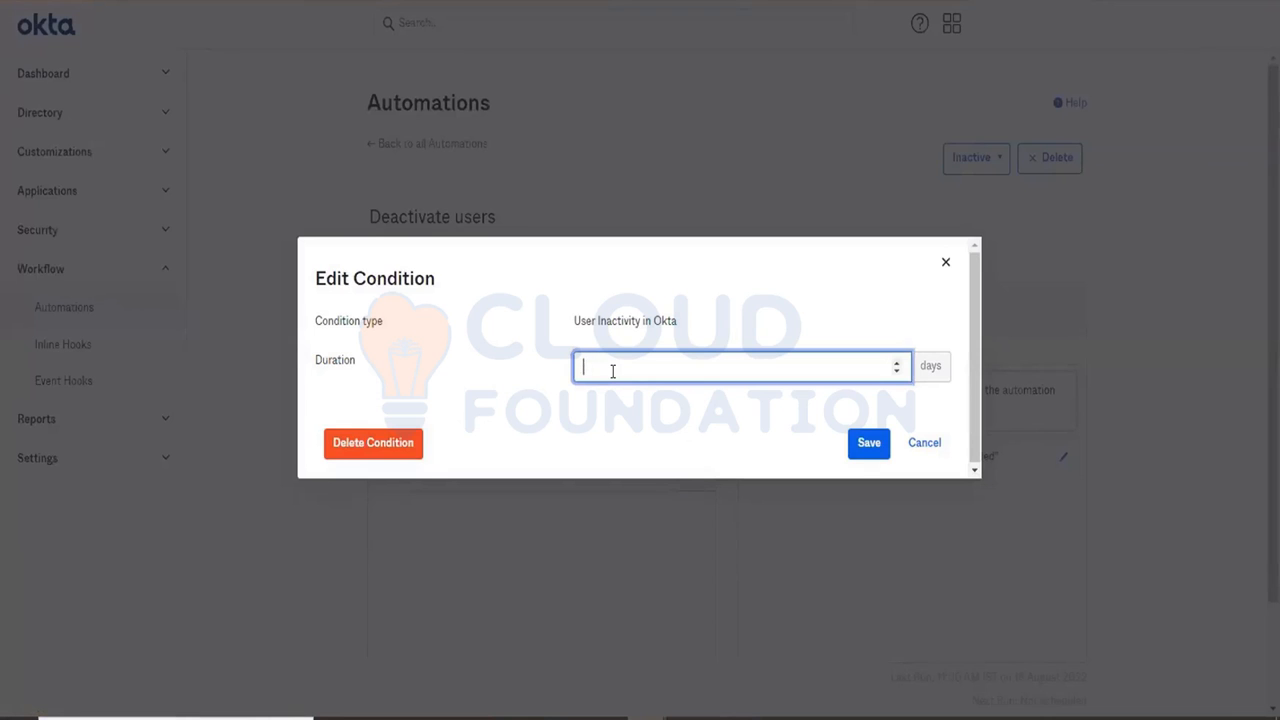
click(866, 442)
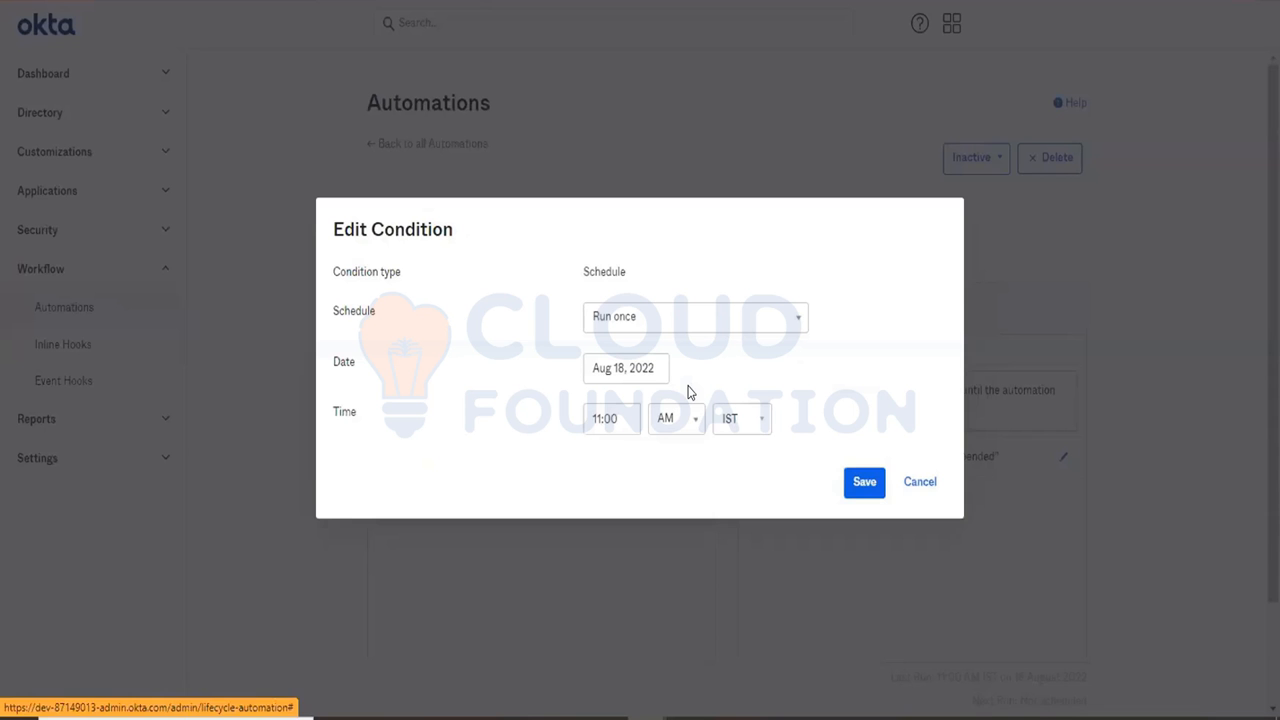
click(692, 385)
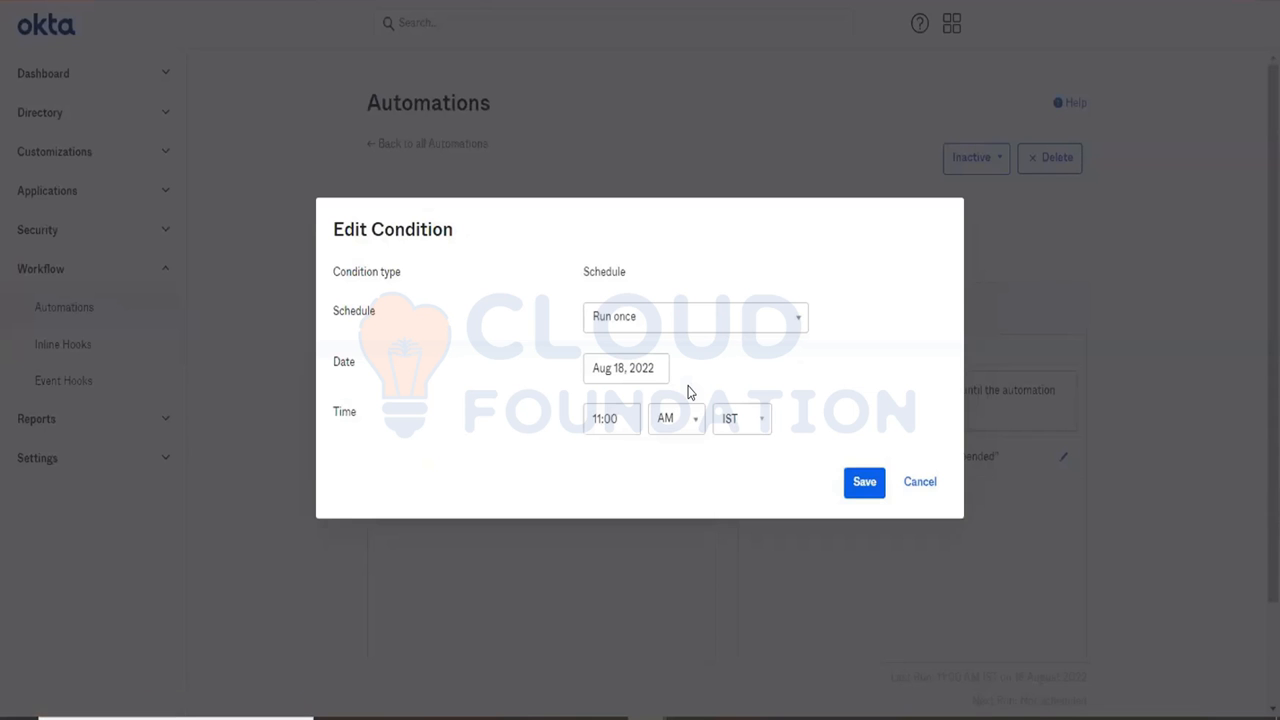
click(926, 488)
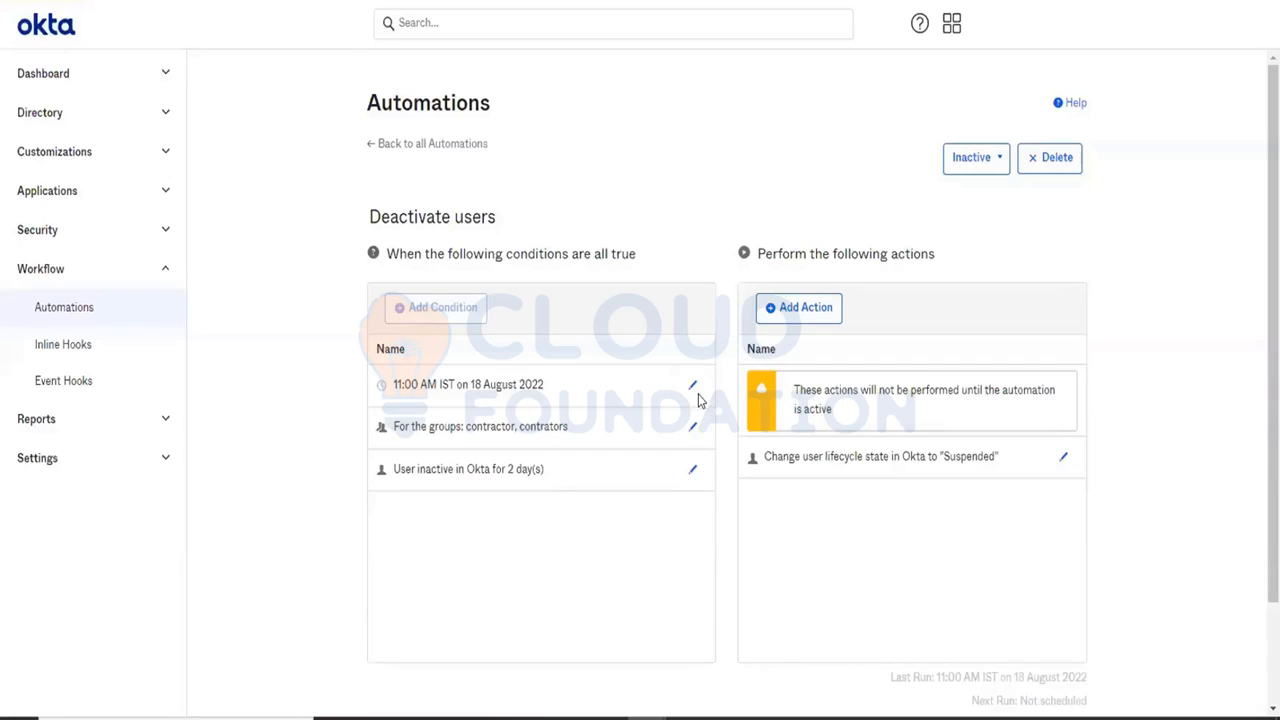
Remove the "contractor" and "contrators" groups from the group membership condition and save it.
click(693, 426)
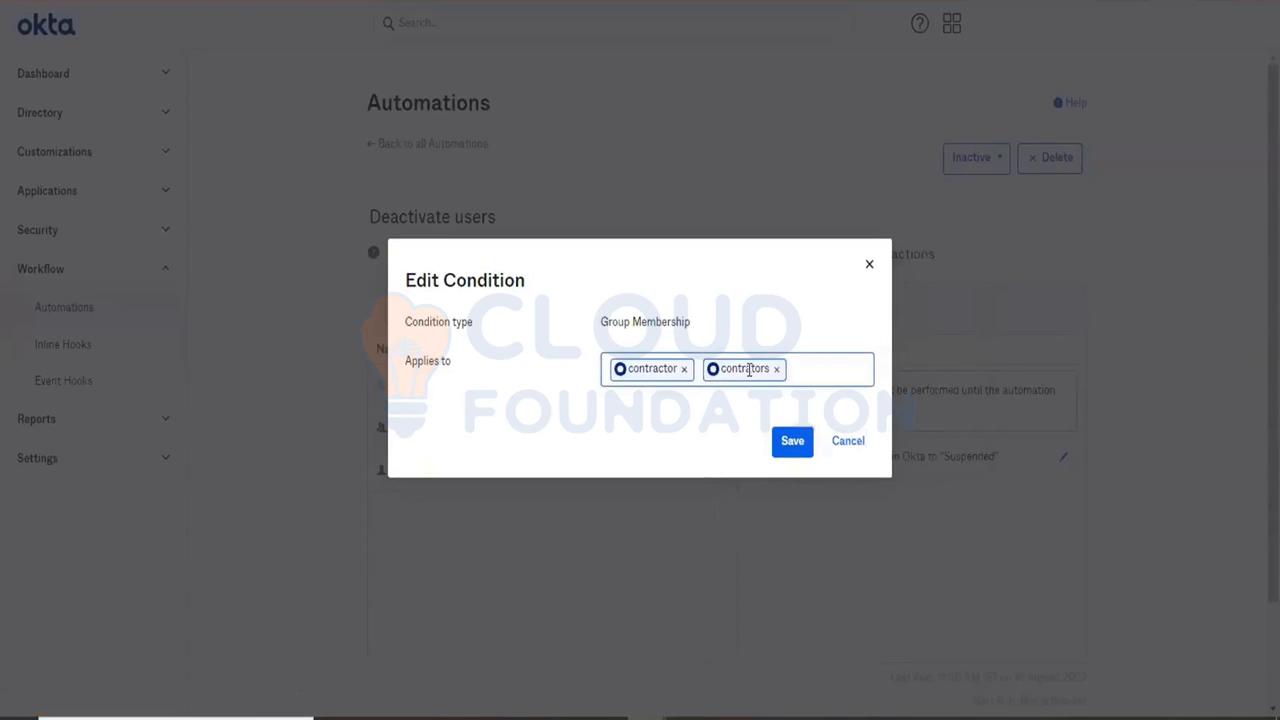
click(783, 369)
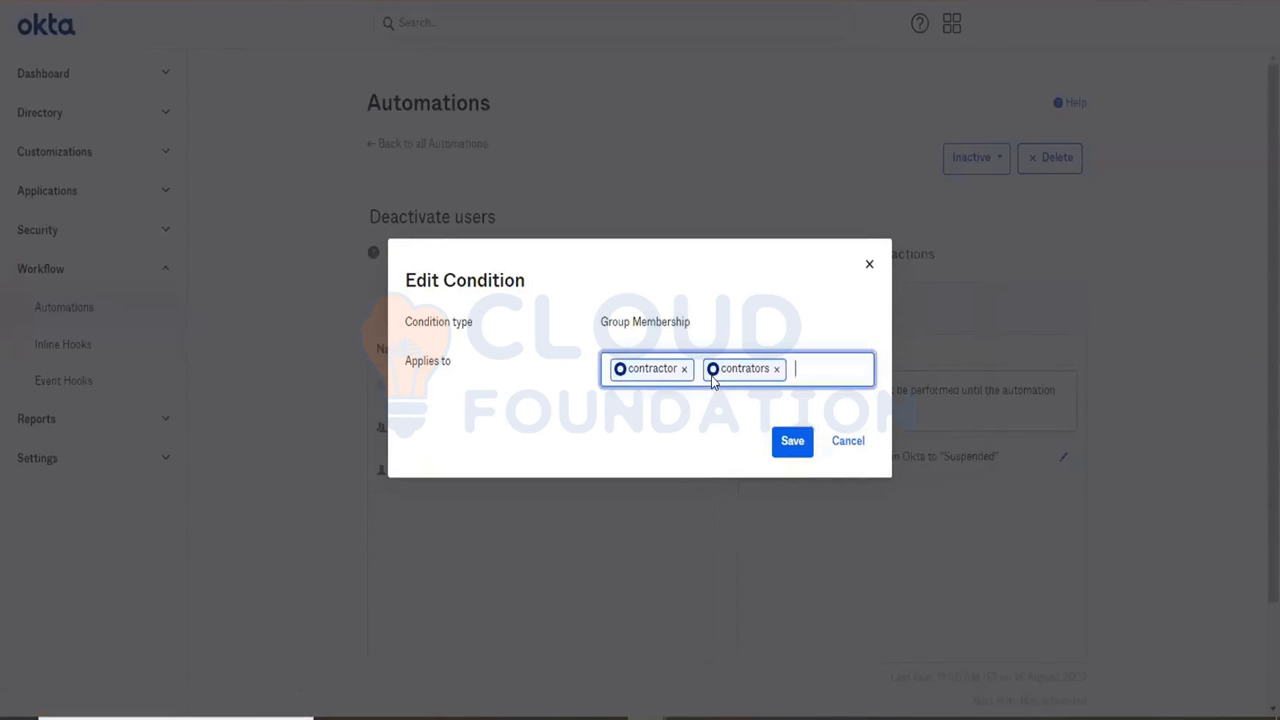
click(776, 369)
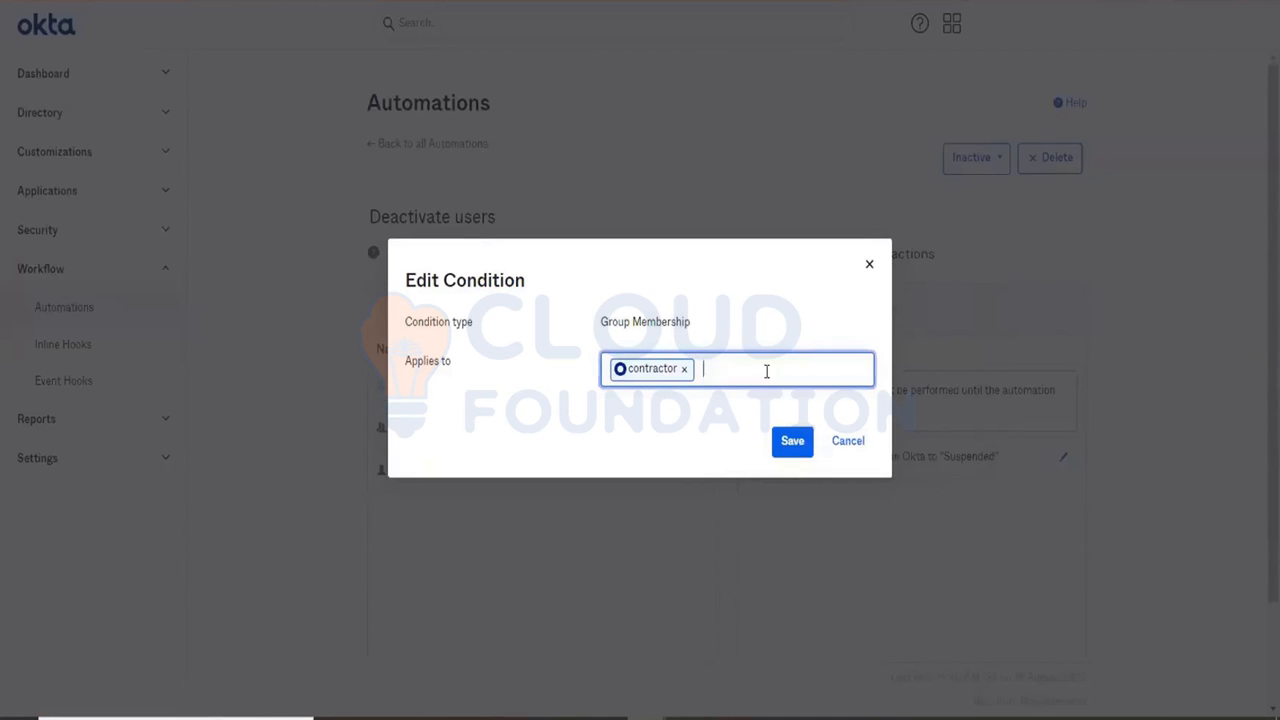
click(682, 369)
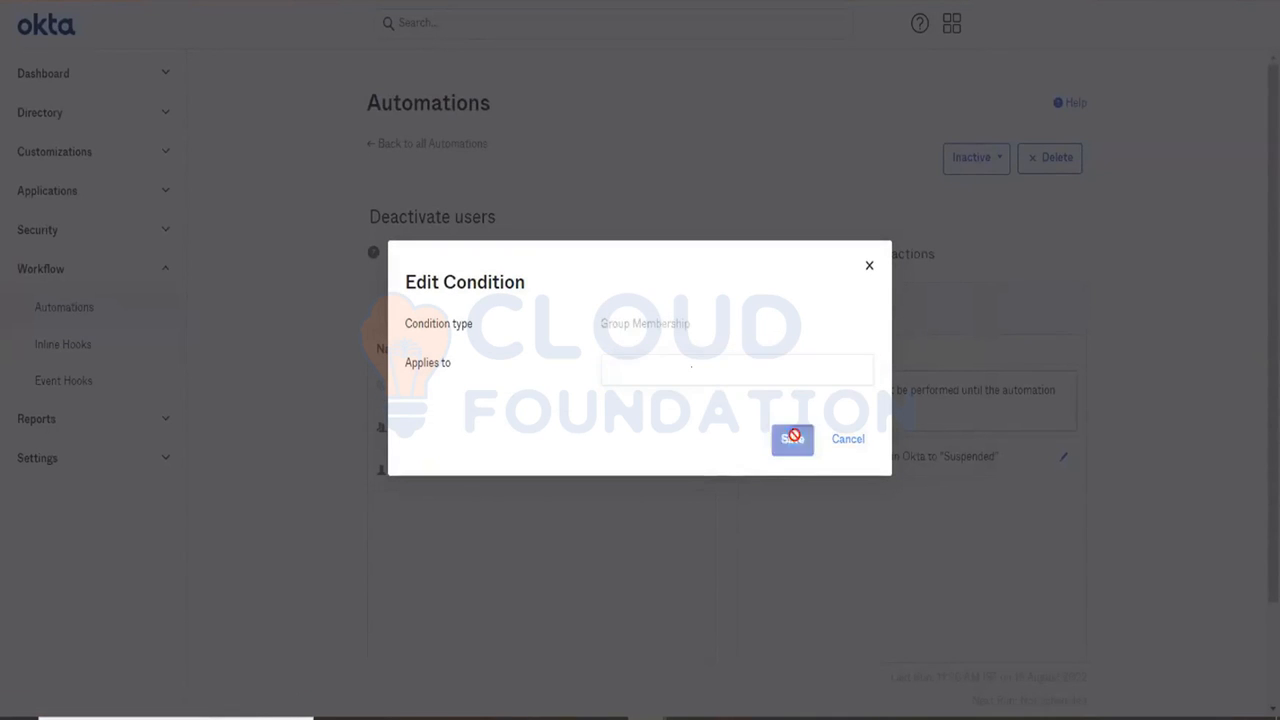
click(789, 437)
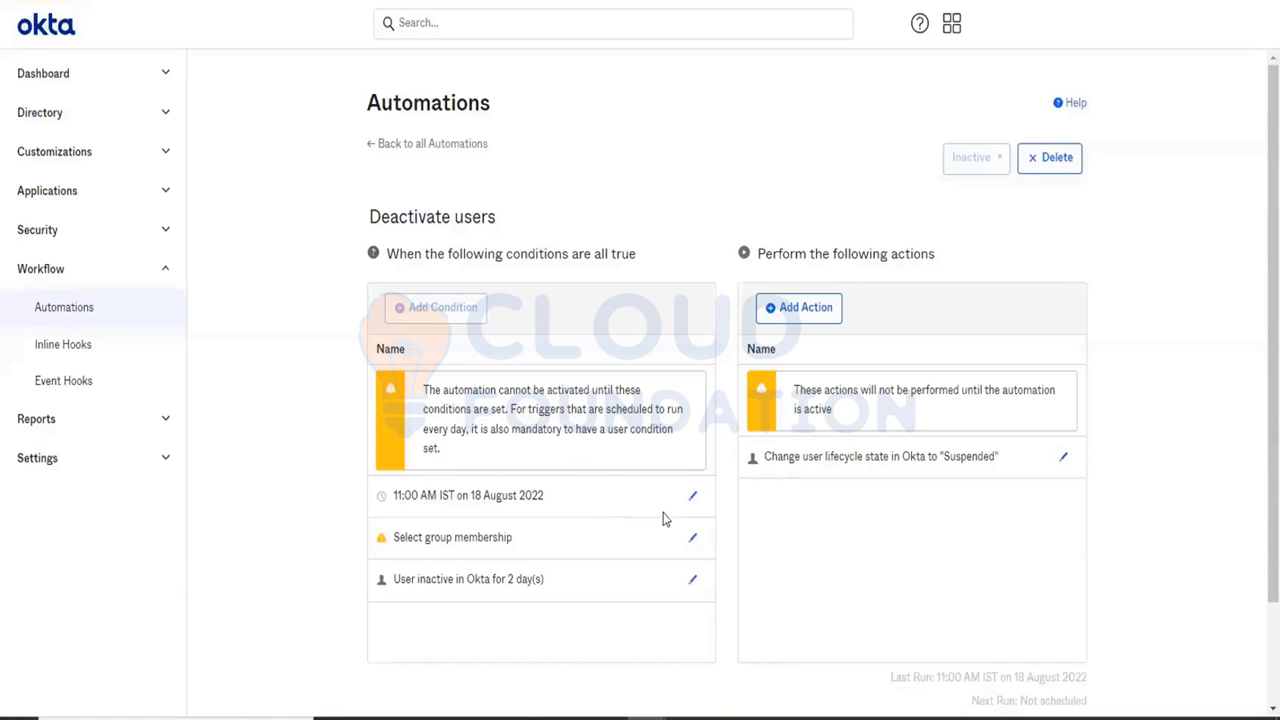
Set the one-time schedule's time to 11:04 AM IST on Aug 18, 2022 and save the condition.
click(690, 496)
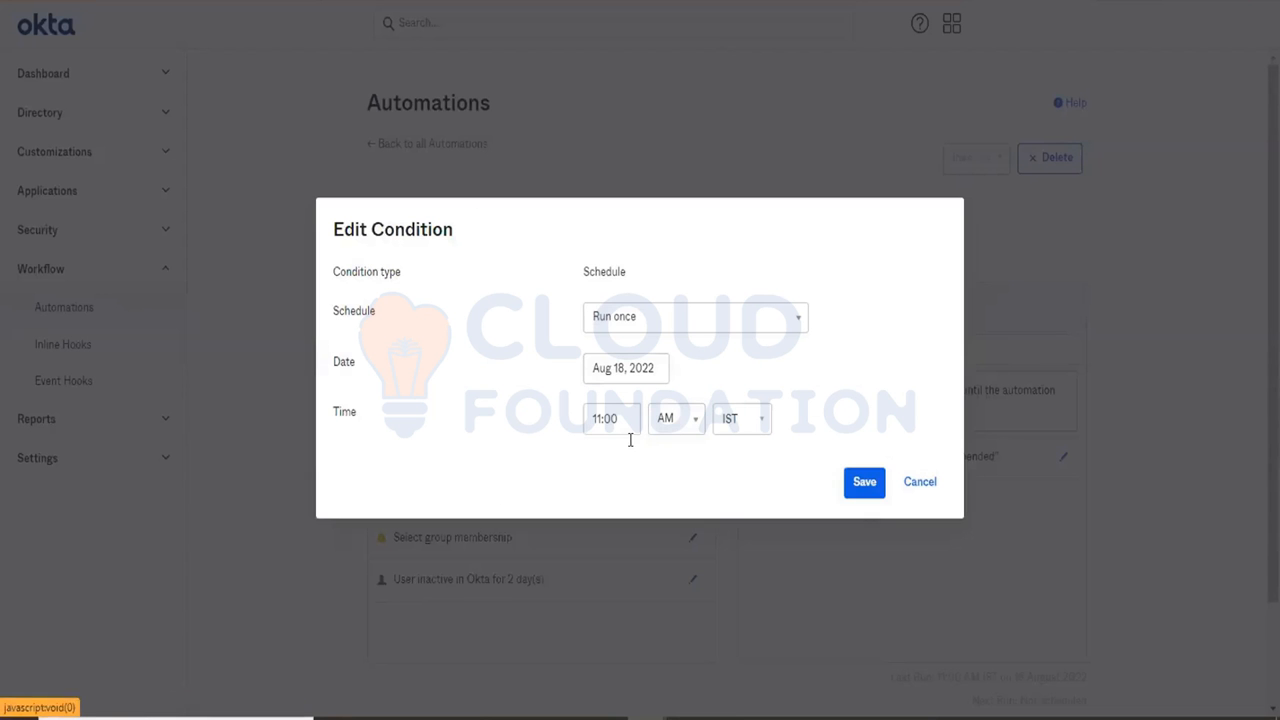
click(601, 420)
key(BackSpace)
key(BackSpace)
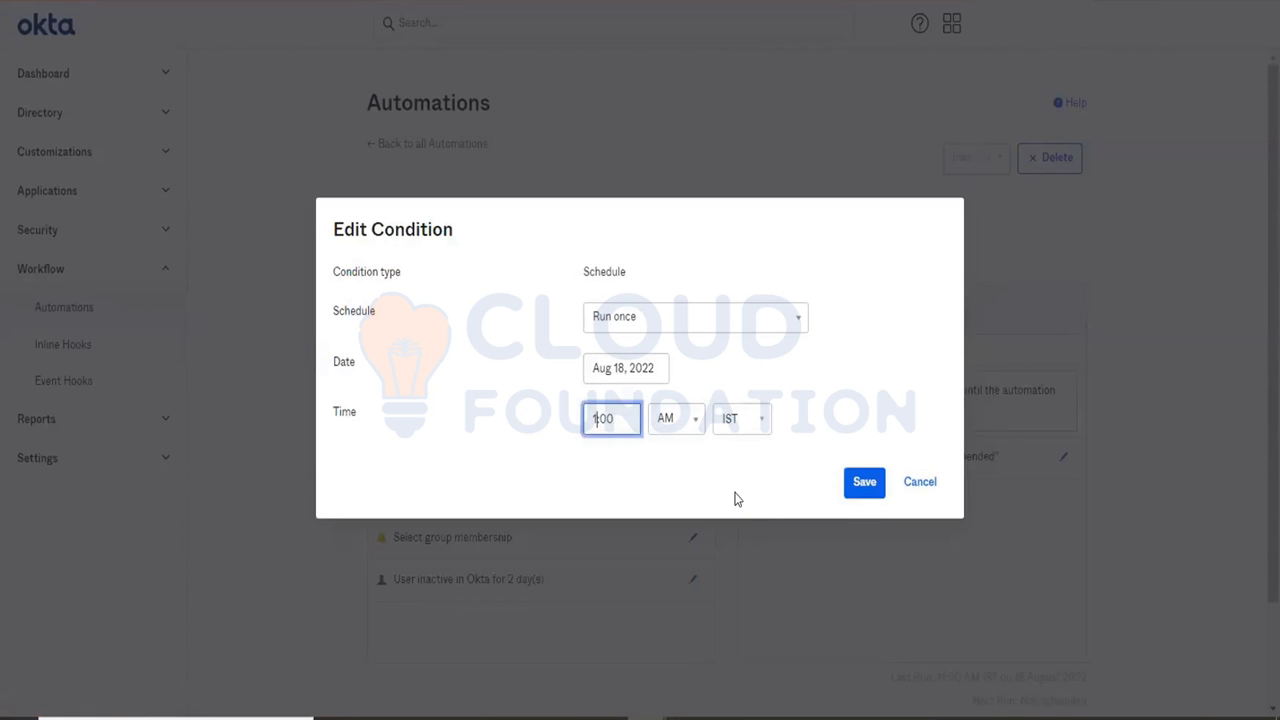
text(11)
click(864, 484)
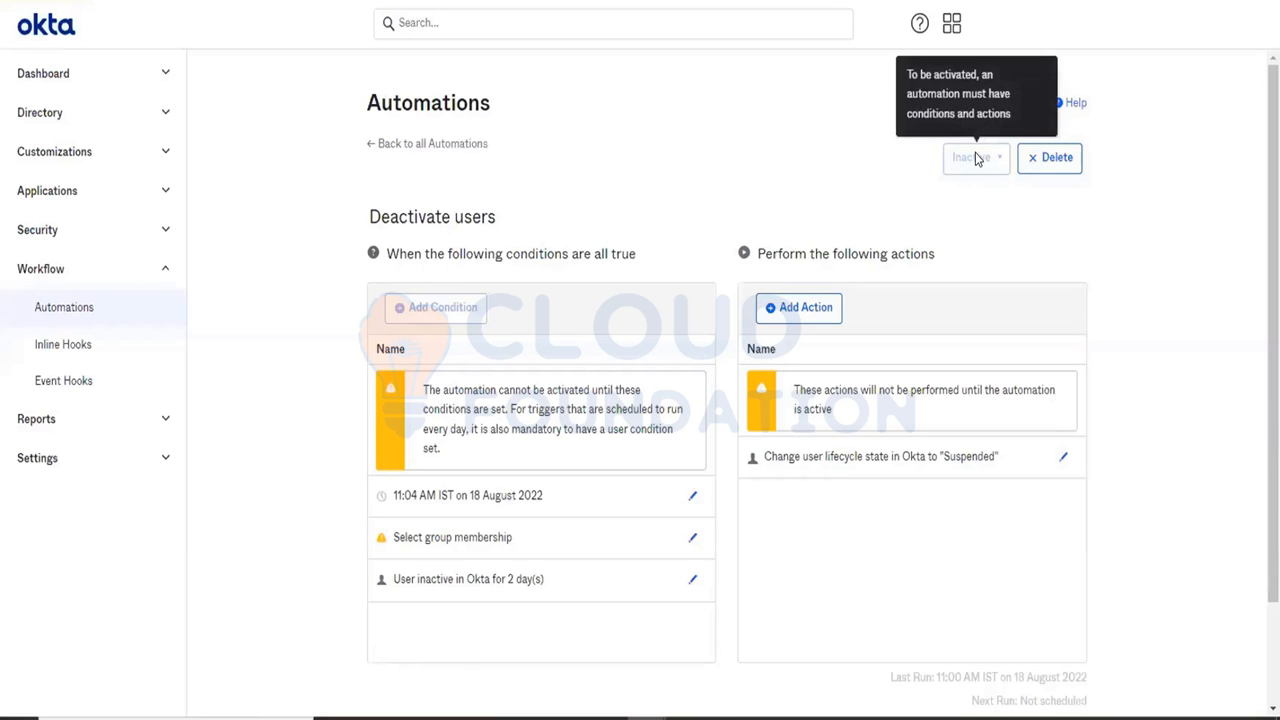
Apply the group membership condition to the Everyone group and save it.
click(693, 539)
click(667, 375)
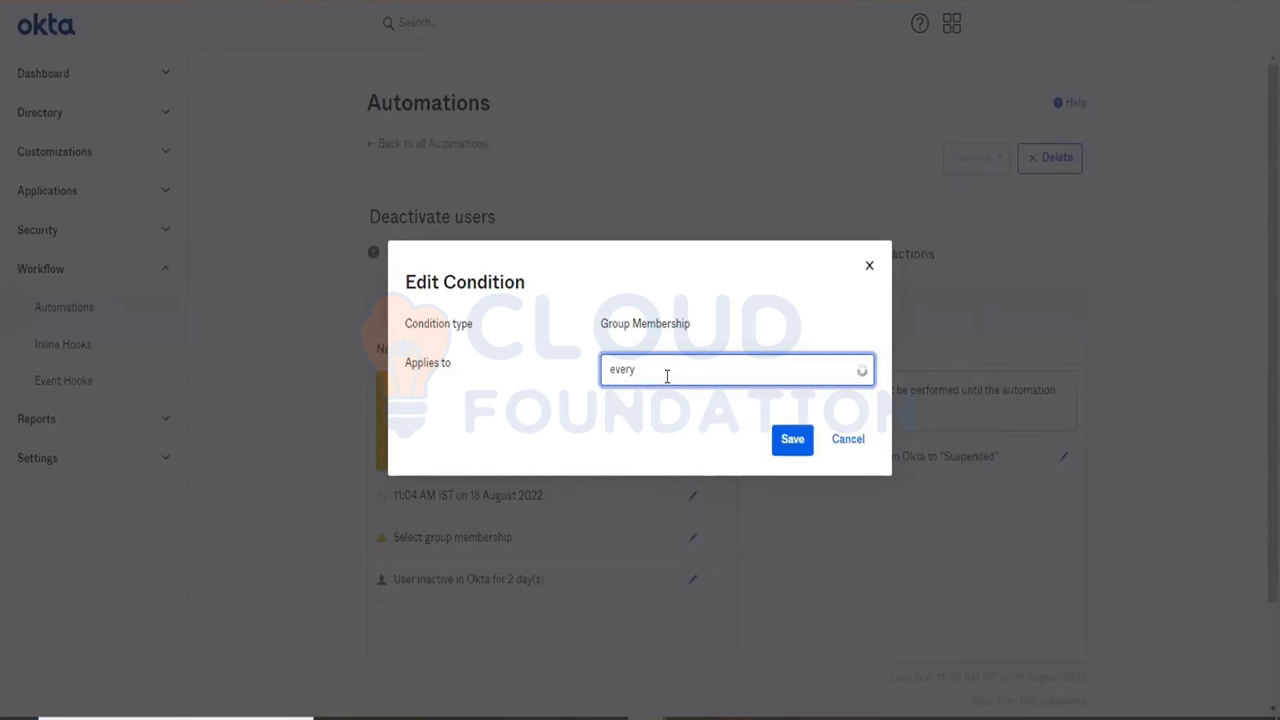
key(Return)
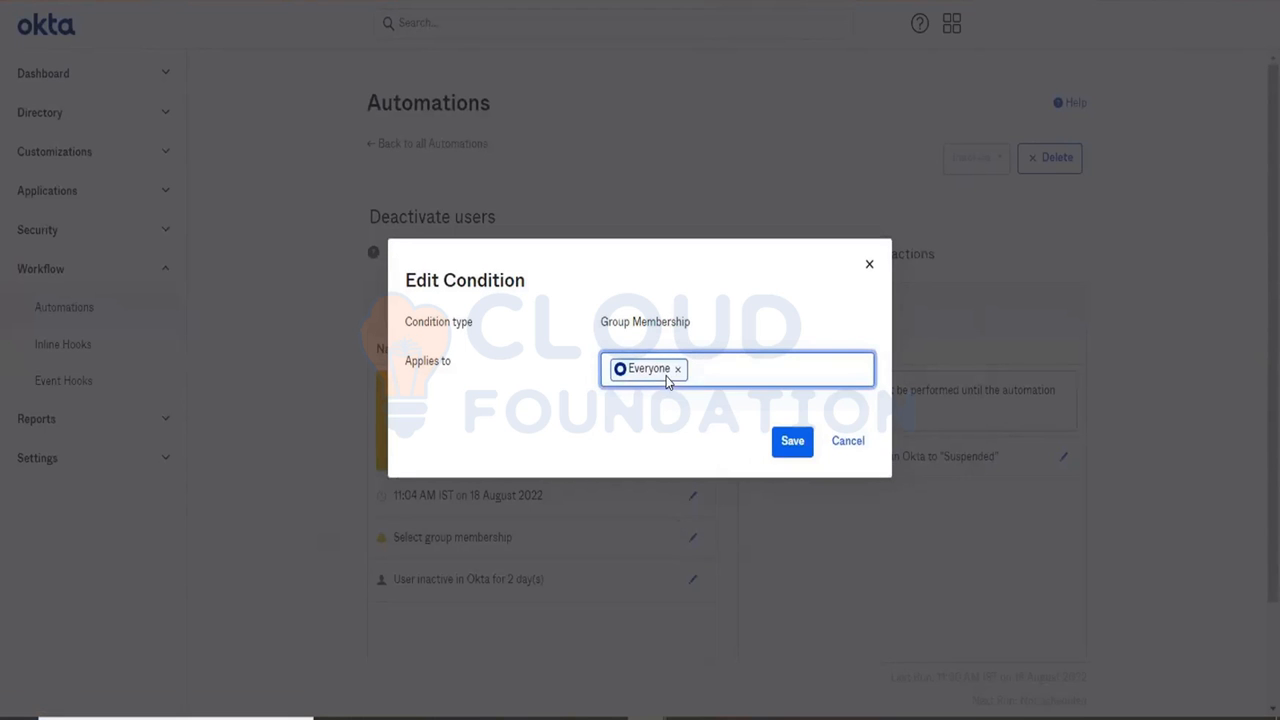
click(792, 440)
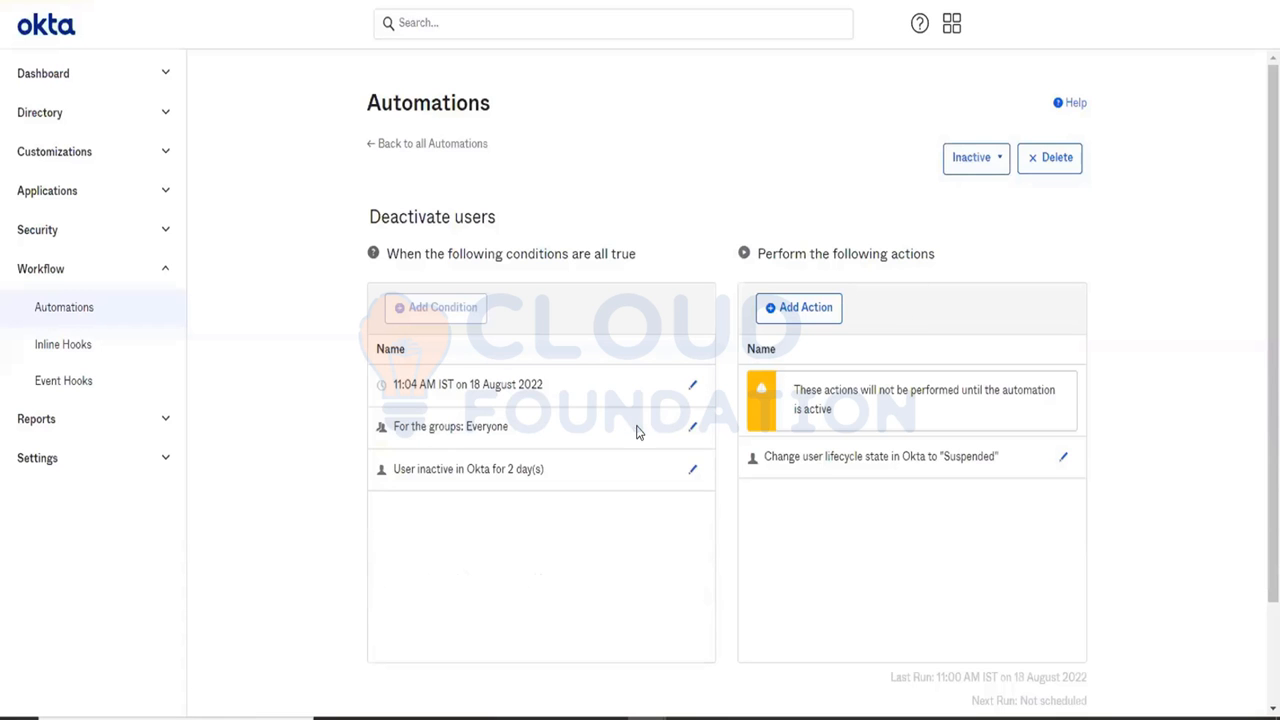
Activate the "Deactivate users" automation and check its last and next run times.
click(976, 166)
click(979, 190)
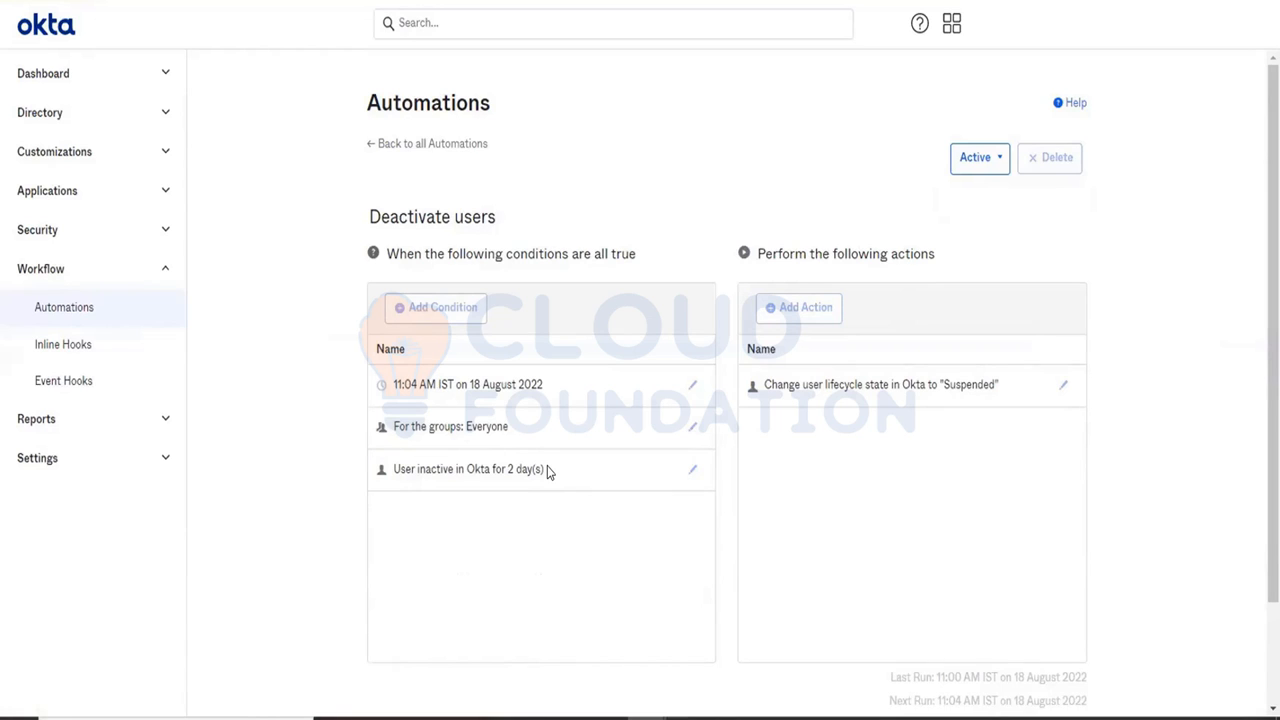
scroll(963, 541, down, 2)
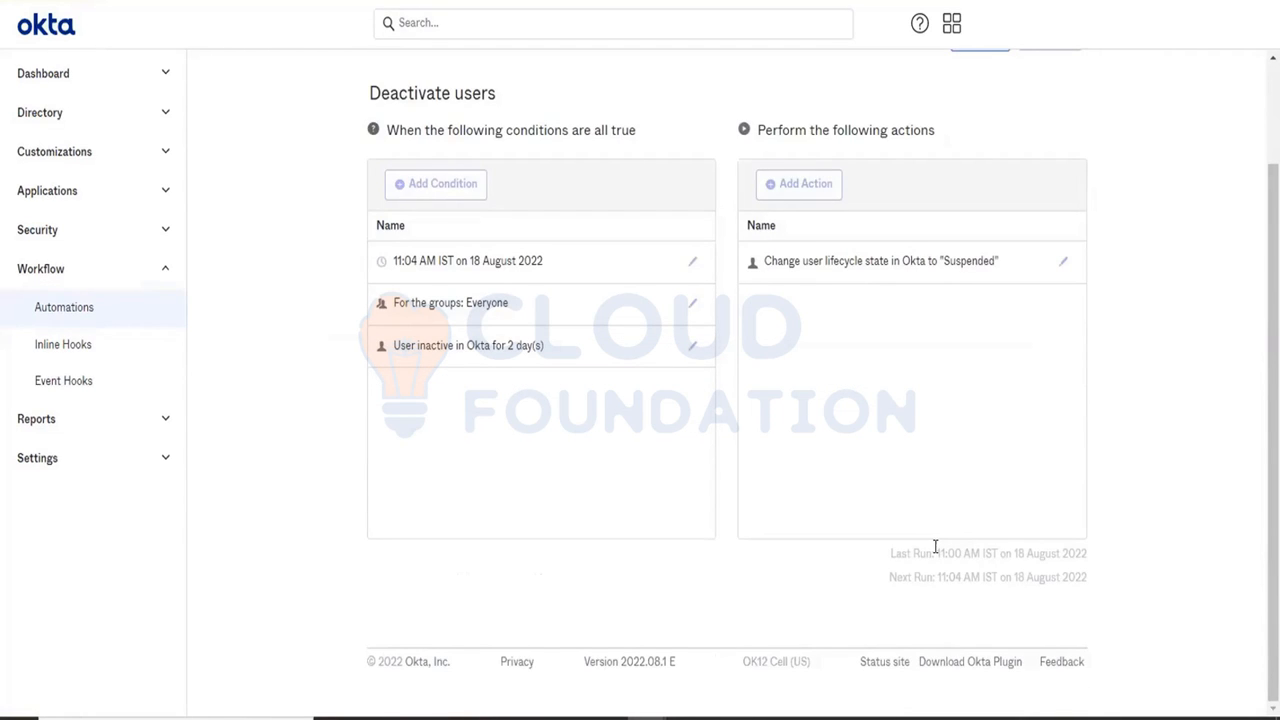
Examine the last run and next run times of the "Deactivate users" automation.
drag(942, 549, 1076, 551)
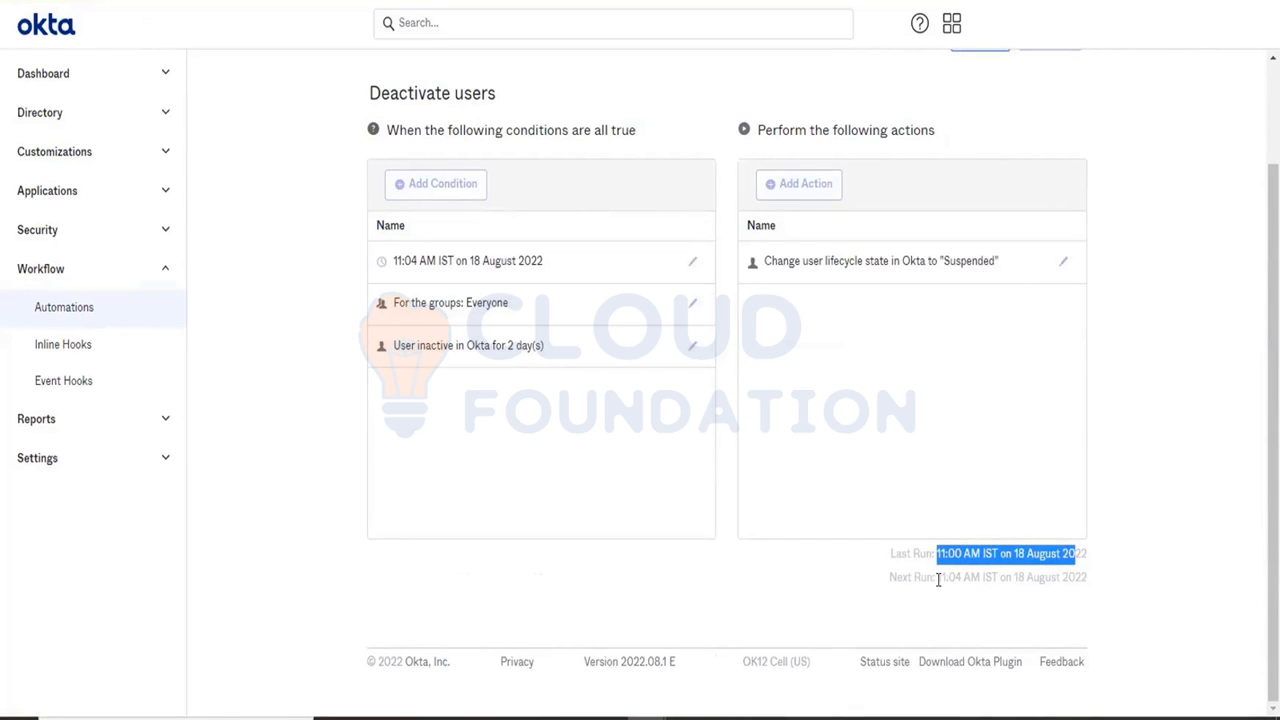
drag(937, 580, 1136, 596)
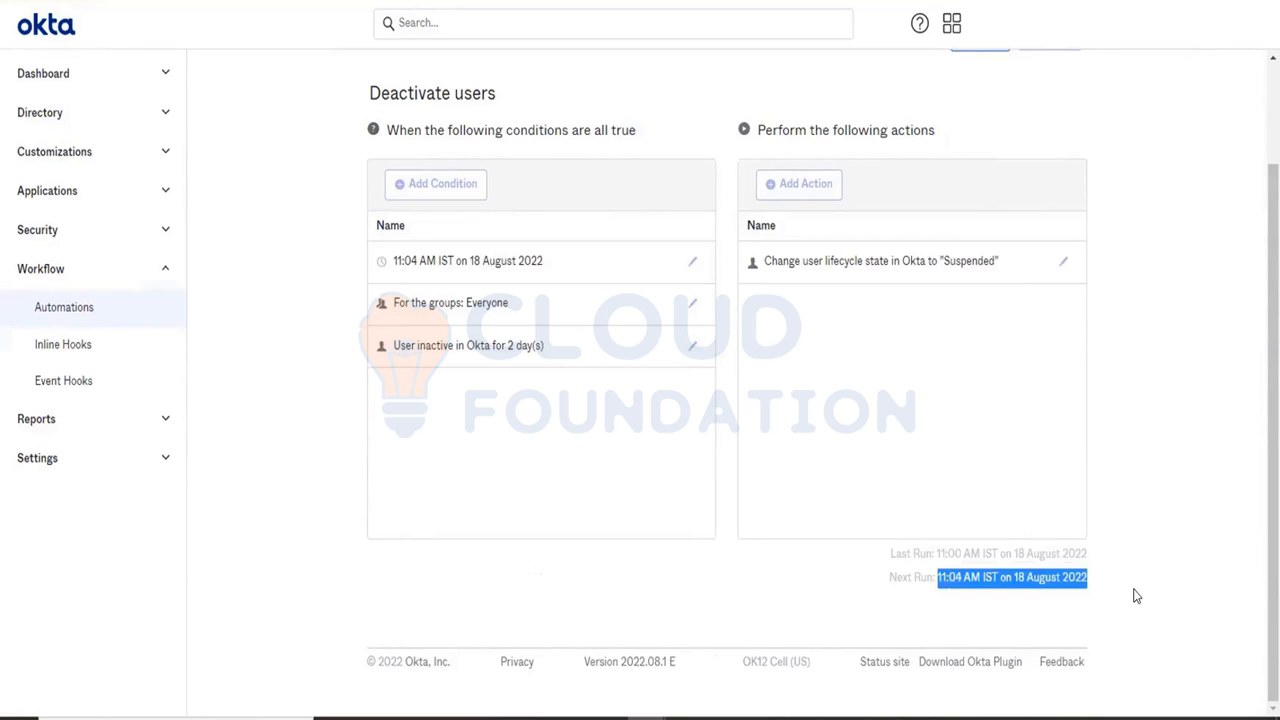
click(1044, 573)
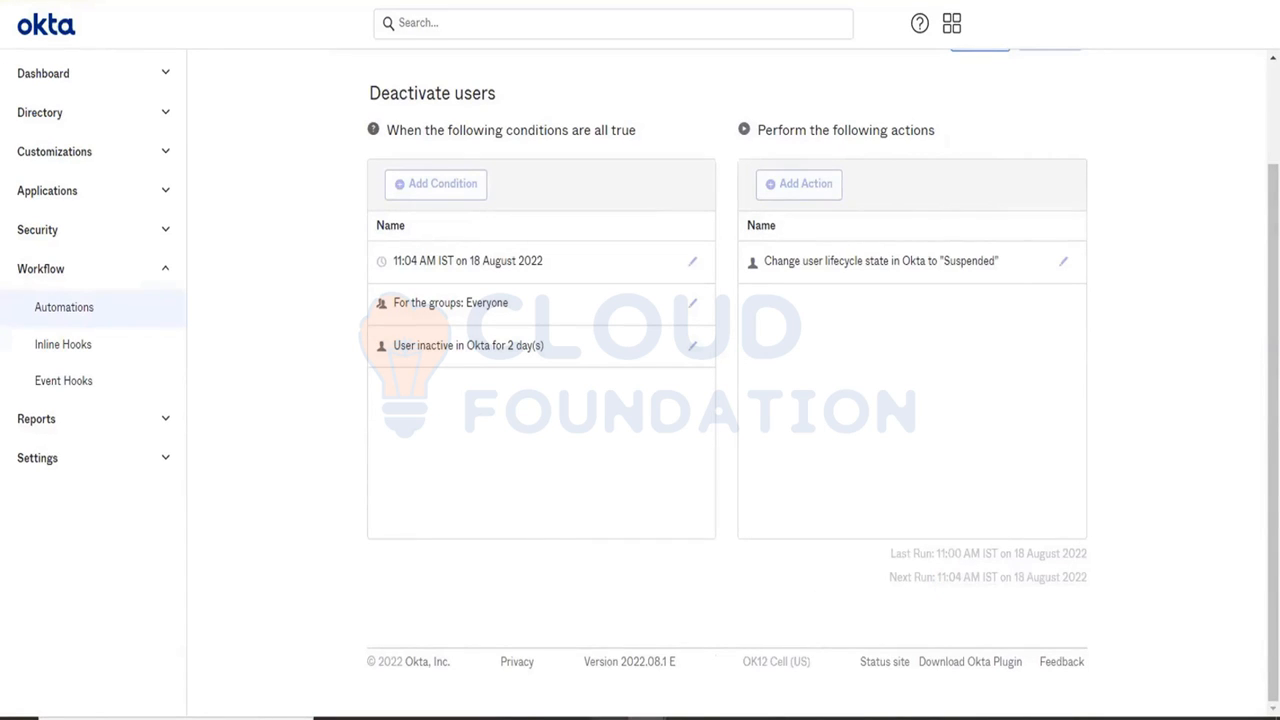
Switch to the OKTA_Training_Core presentation in PowerPoint and review the slides from "Logging and Monitoring" to "Additional Topics".
click(645, 718)
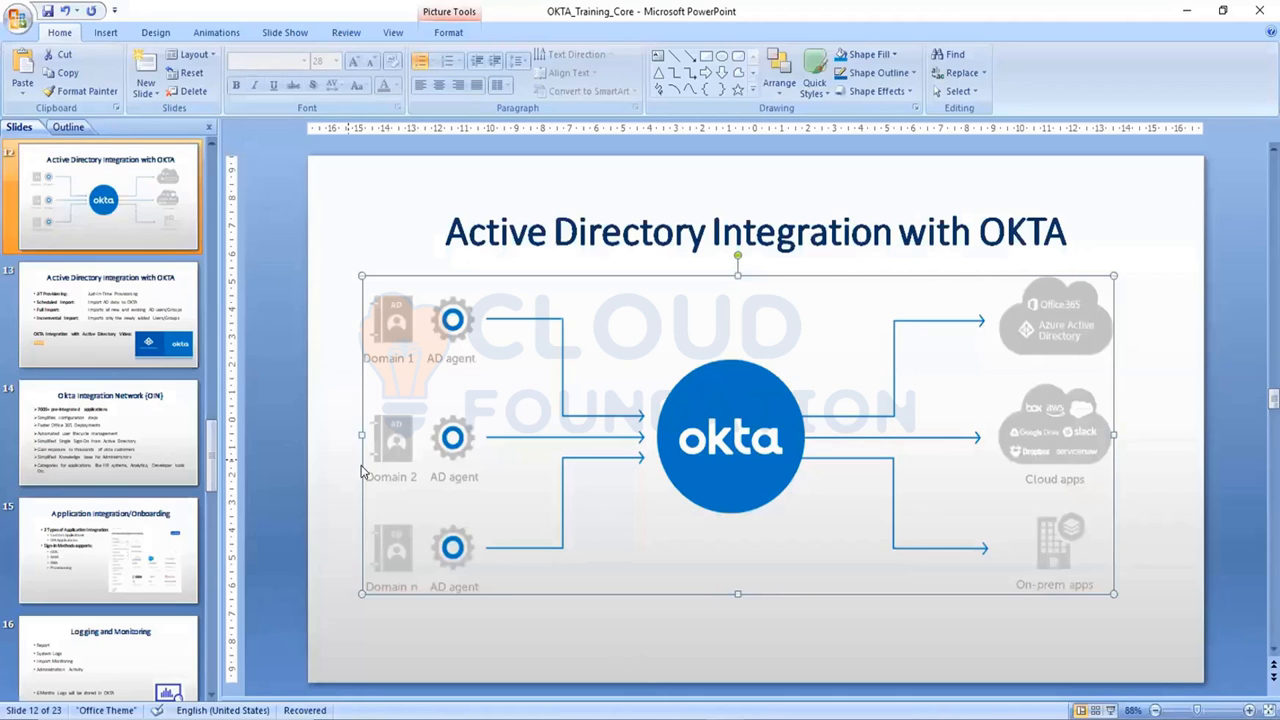
click(100, 666)
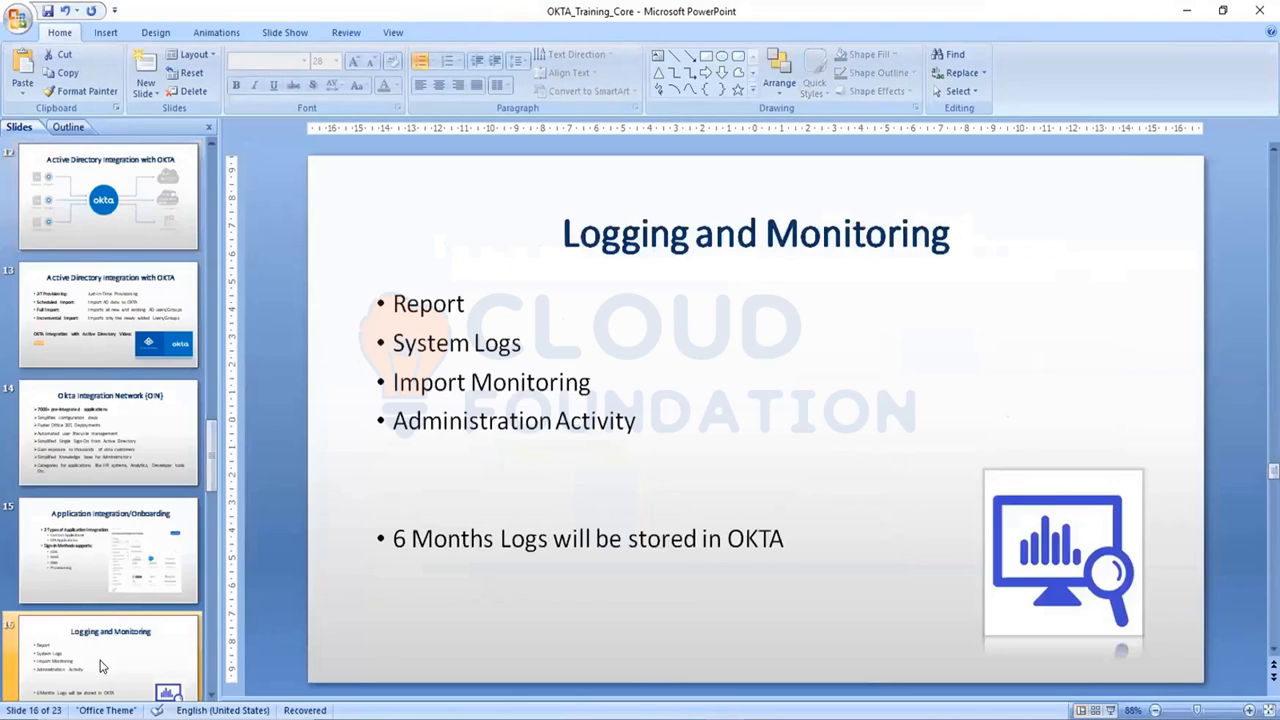
key(Down)
key(Down)
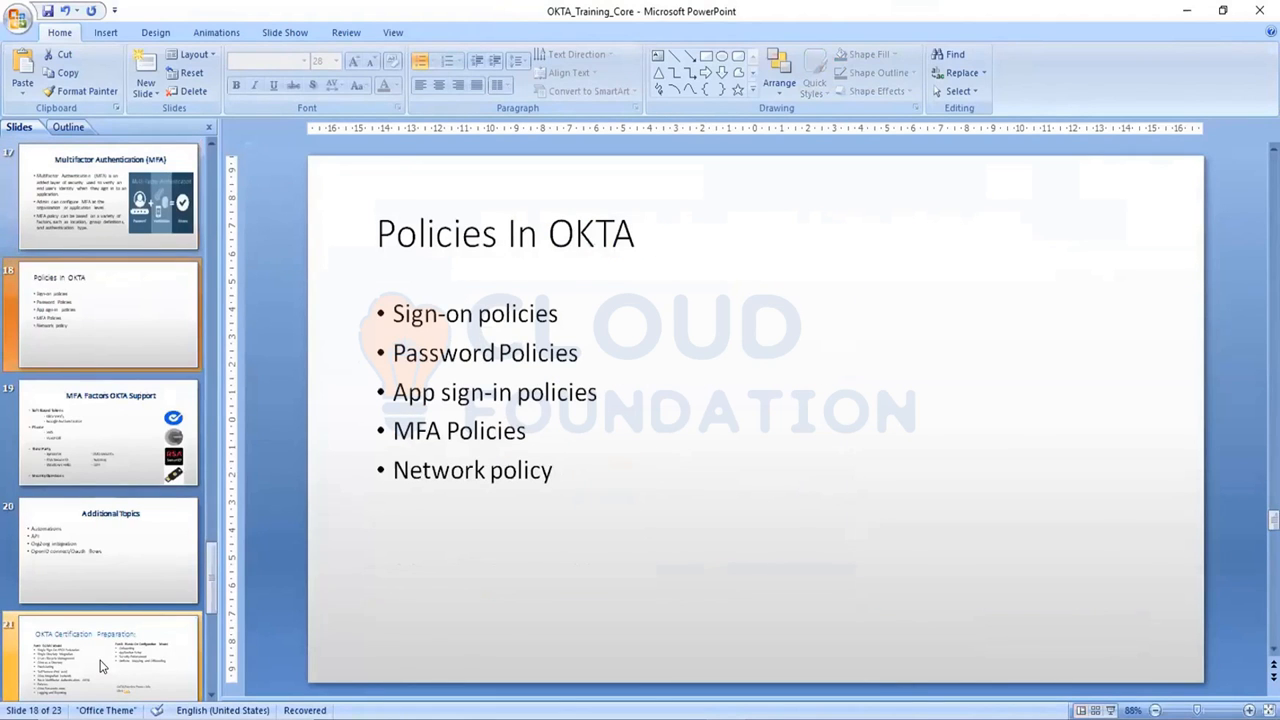
key(Down)
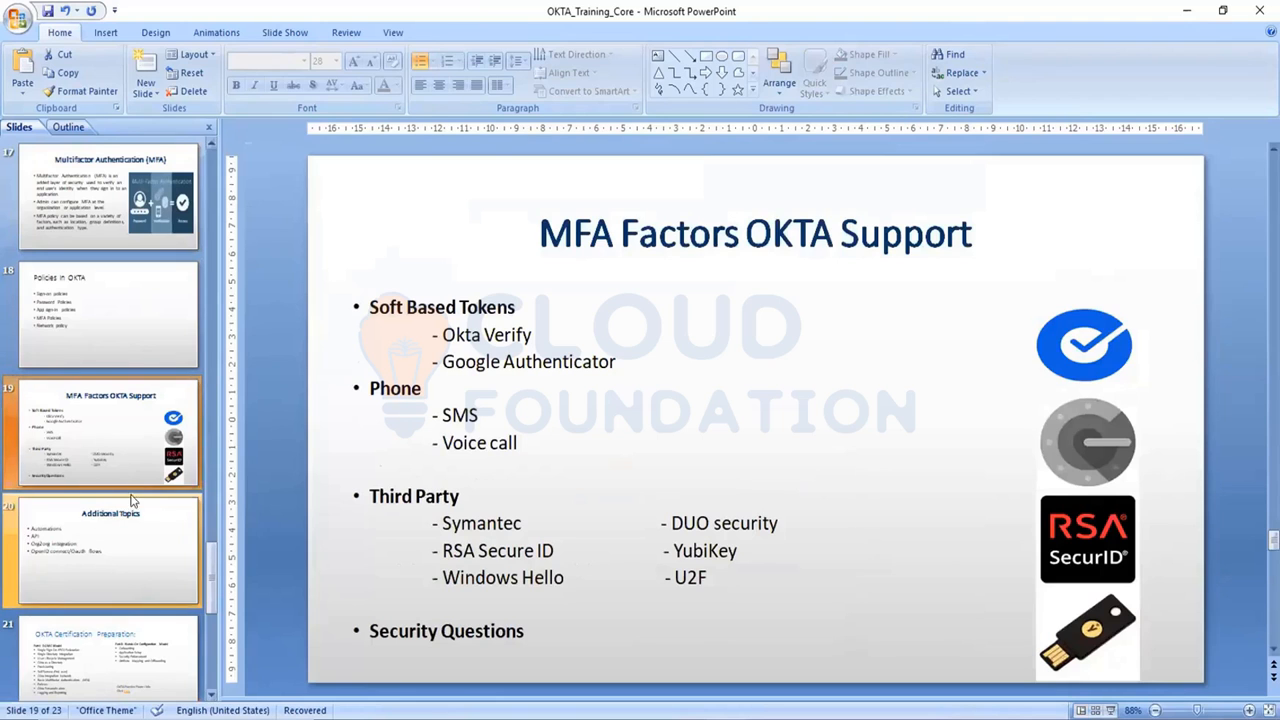
click(90, 553)
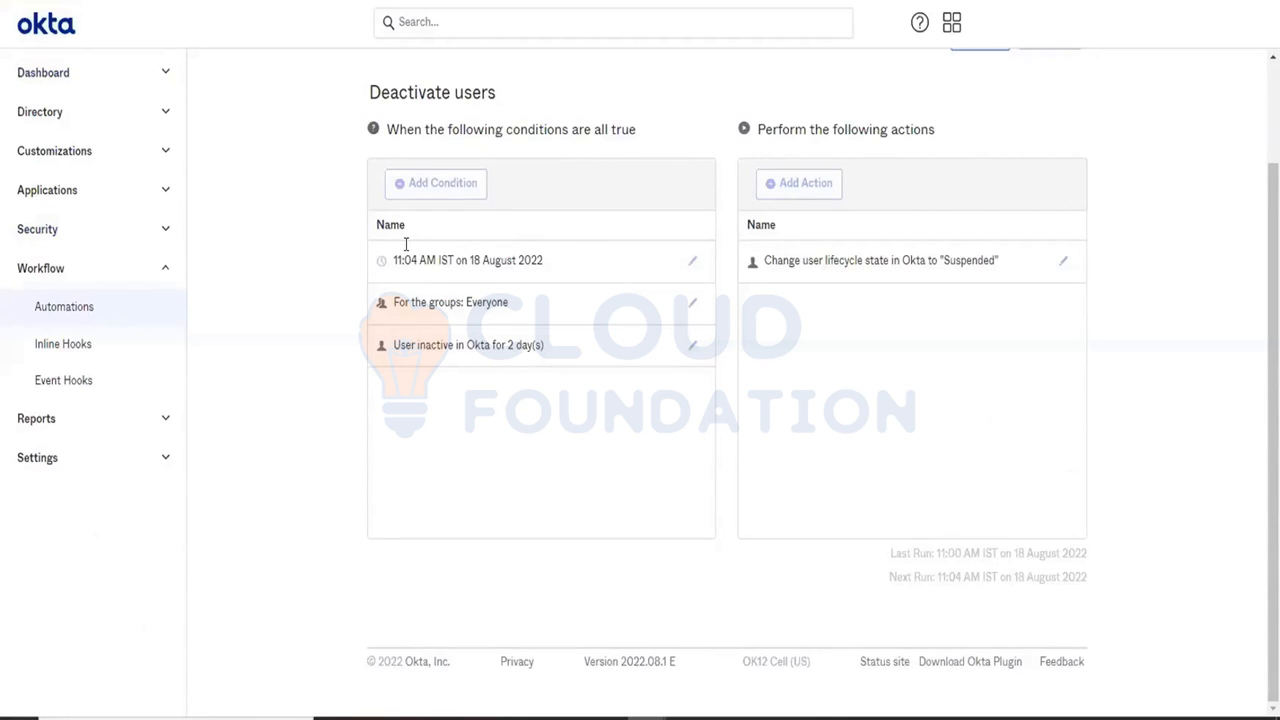
Look up "okta workflows" on Google, view the Okta Help Center's Okta Workflows page and return to the results.
scroll(405, 243, up, 2)
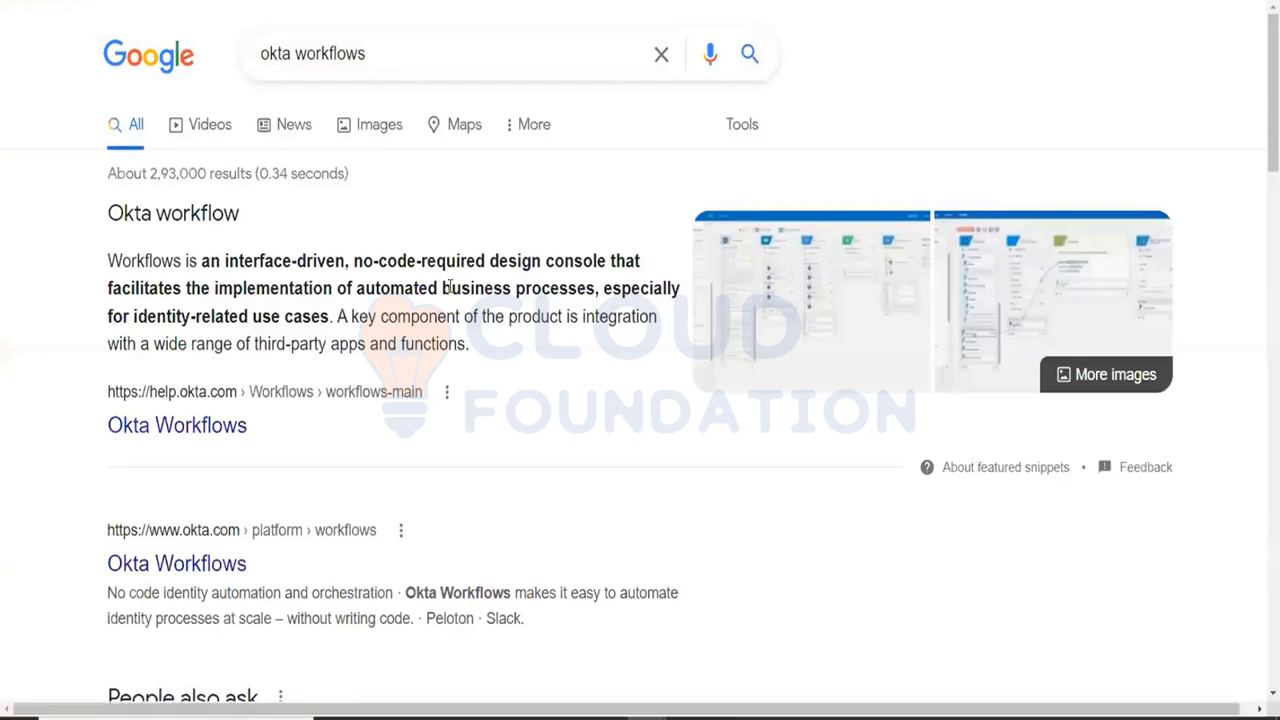
click(188, 428)
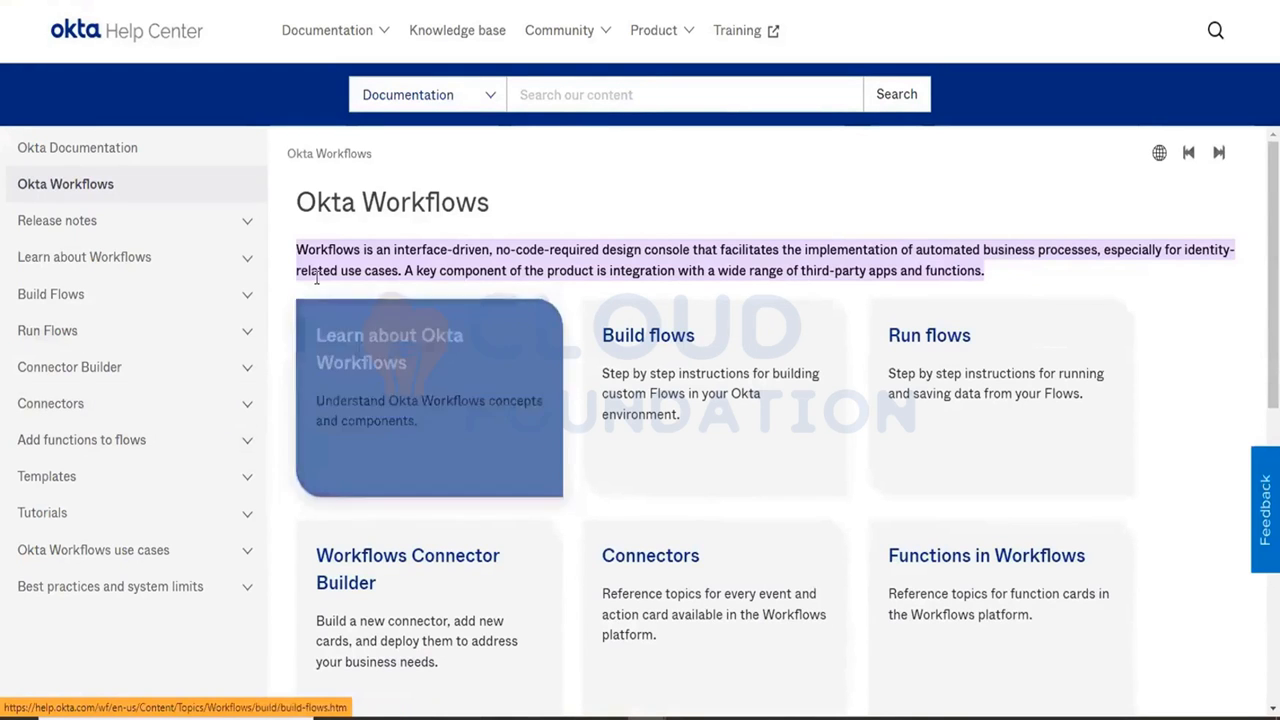
key(alt+Left)
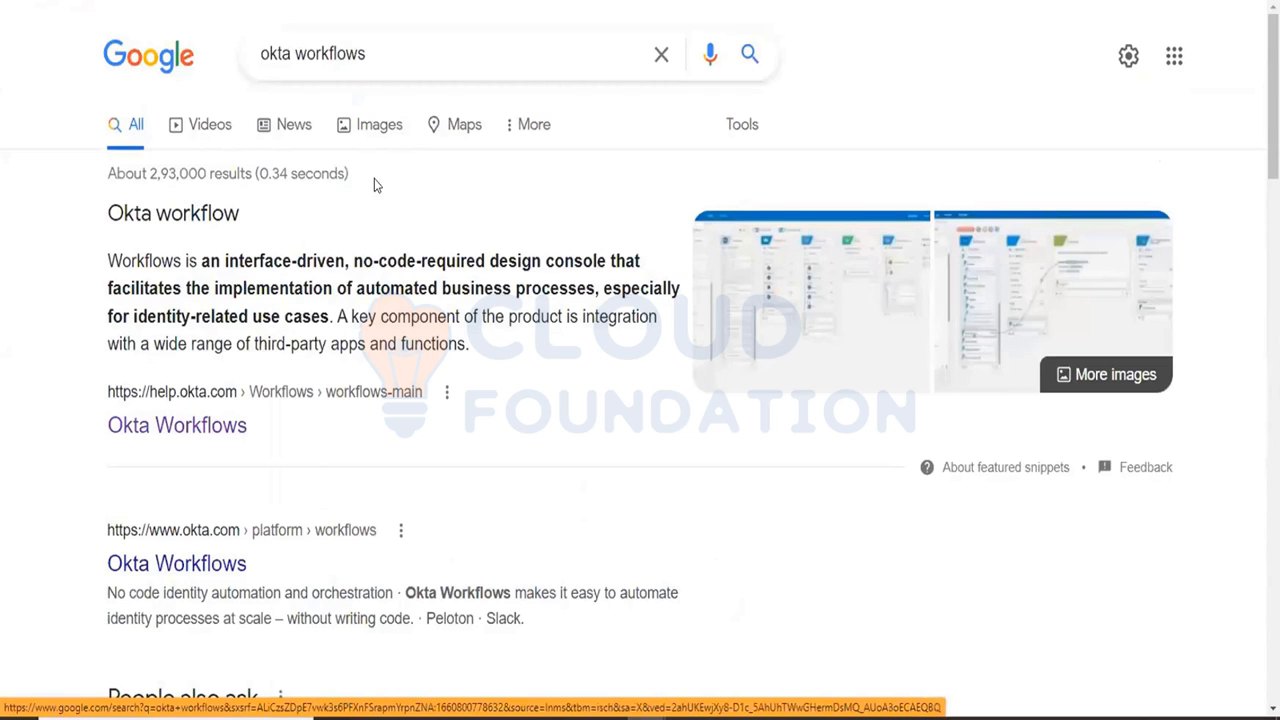
Show the image results for "okta workflows" and open the animated Okta Workflows GIF from okta.com in a new tab.
click(352, 122)
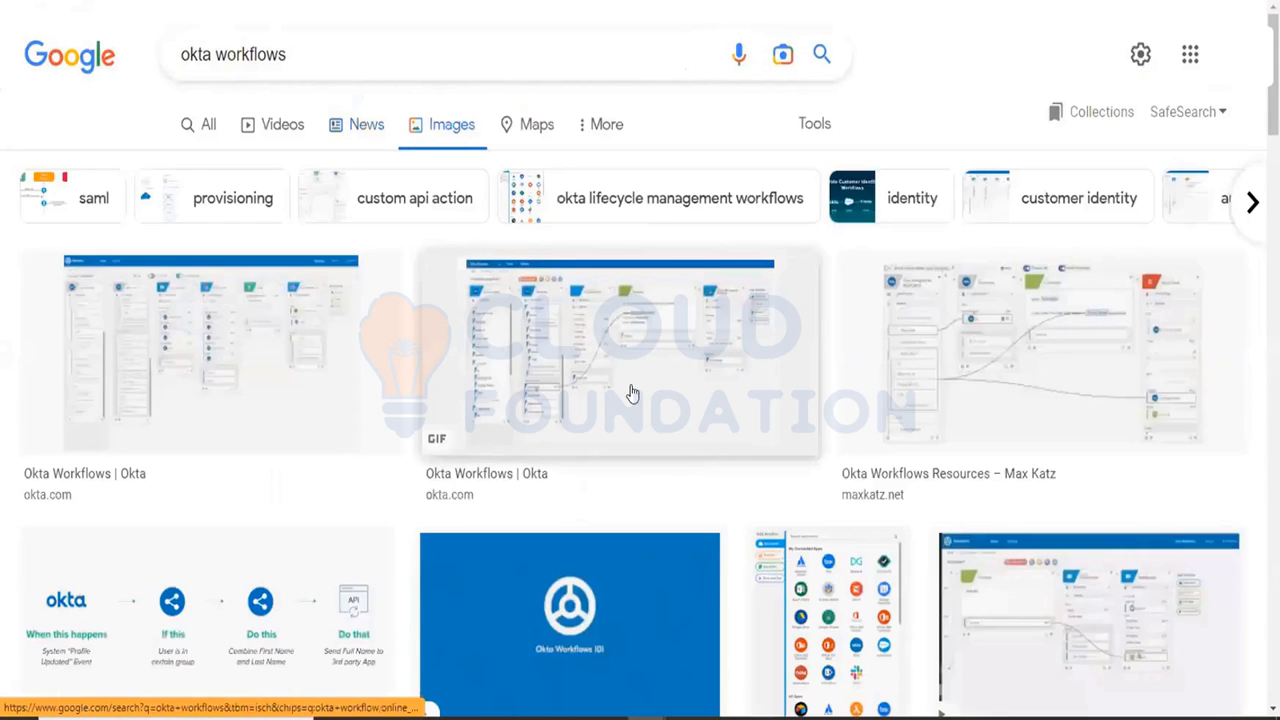
scroll(632, 393, down, 1)
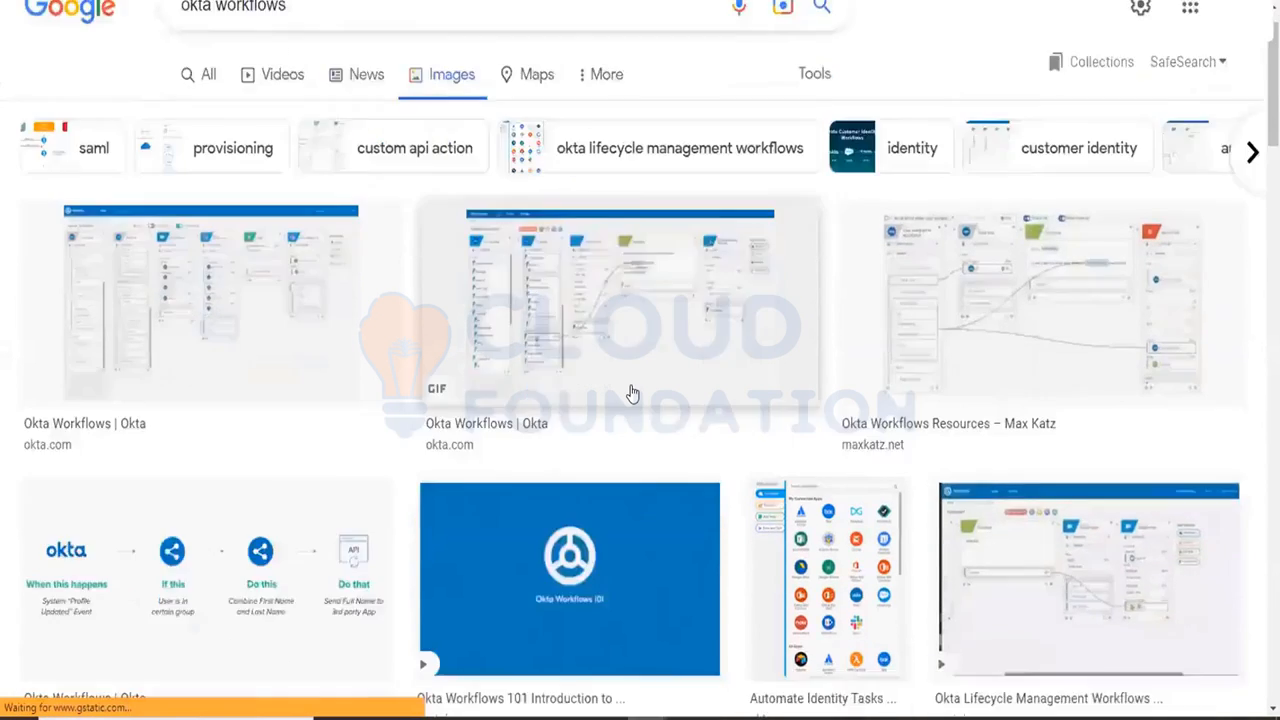
scroll(632, 393, up, 1)
click(533, 330)
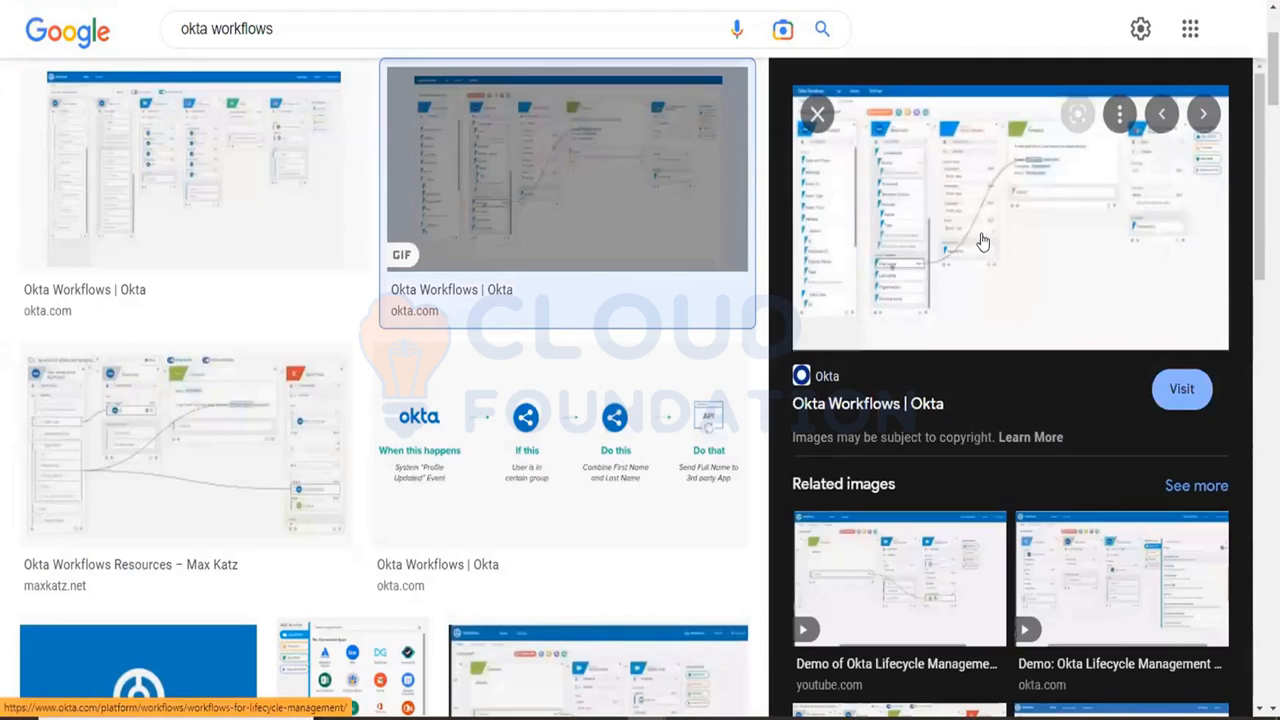
right_click(966, 242)
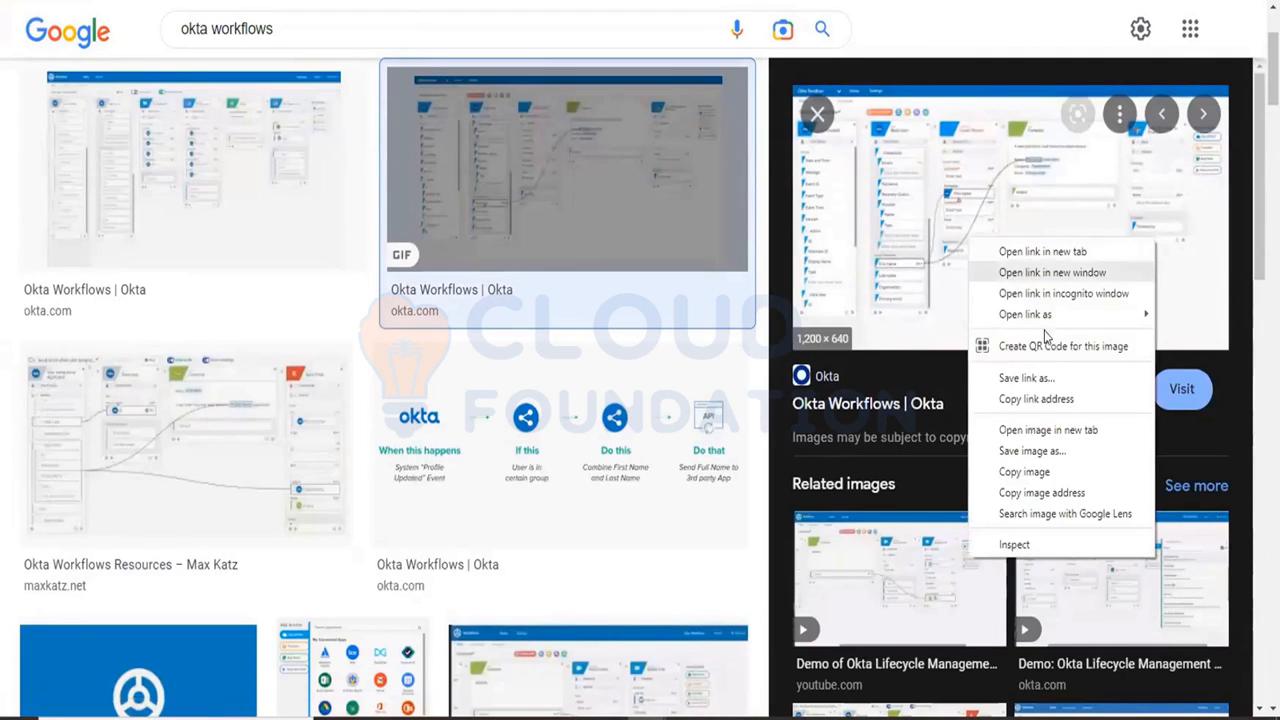
click(1030, 431)
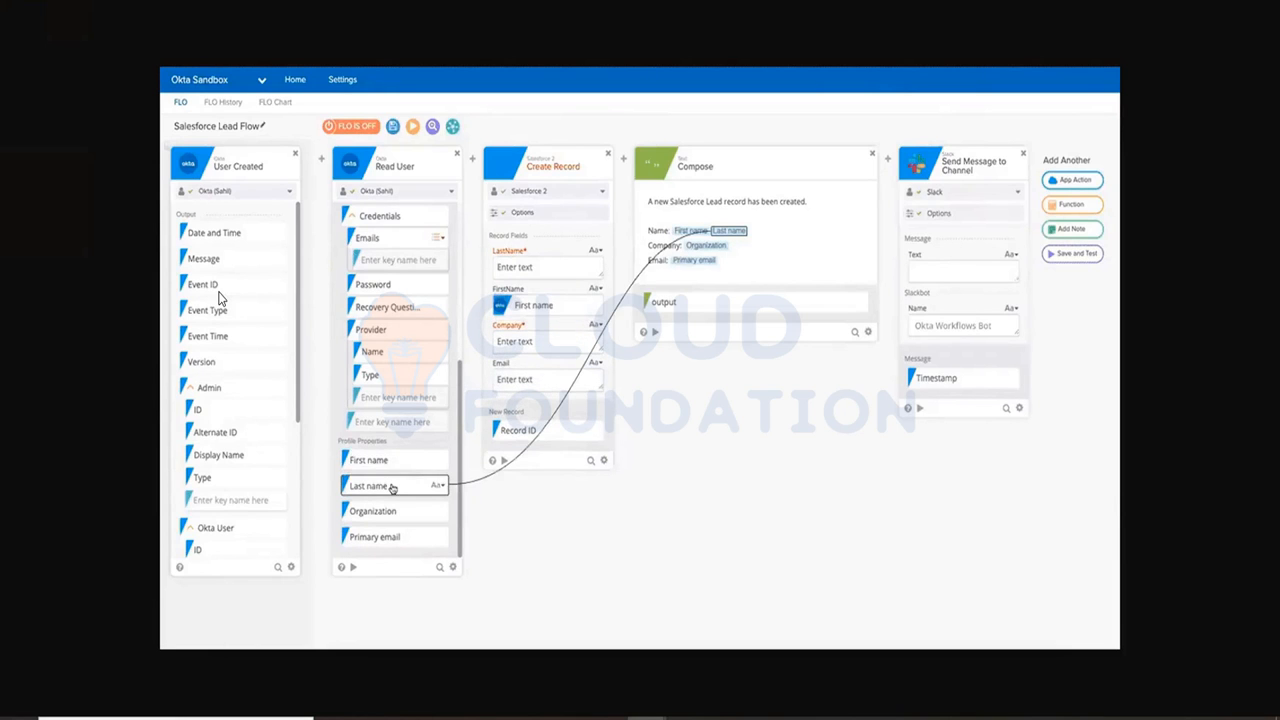
drag(388, 488, 537, 275)
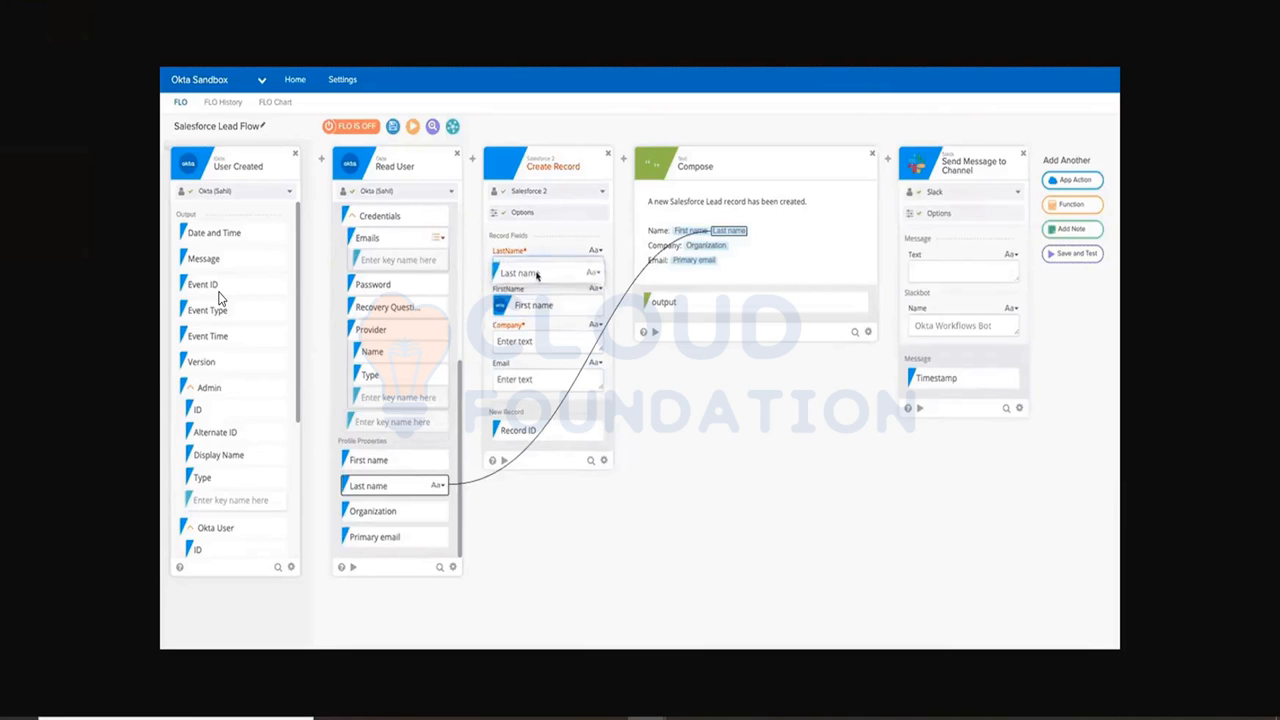
drag(537, 275, 537, 270)
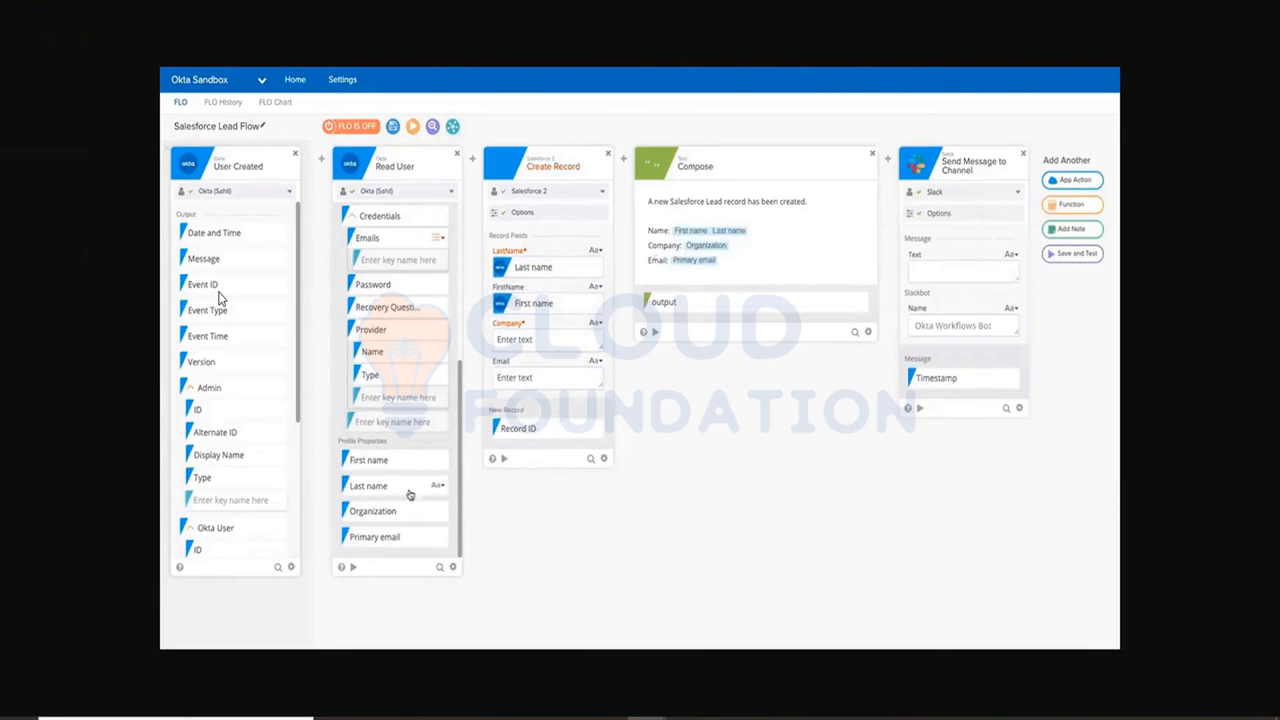
drag(388, 511, 520, 340)
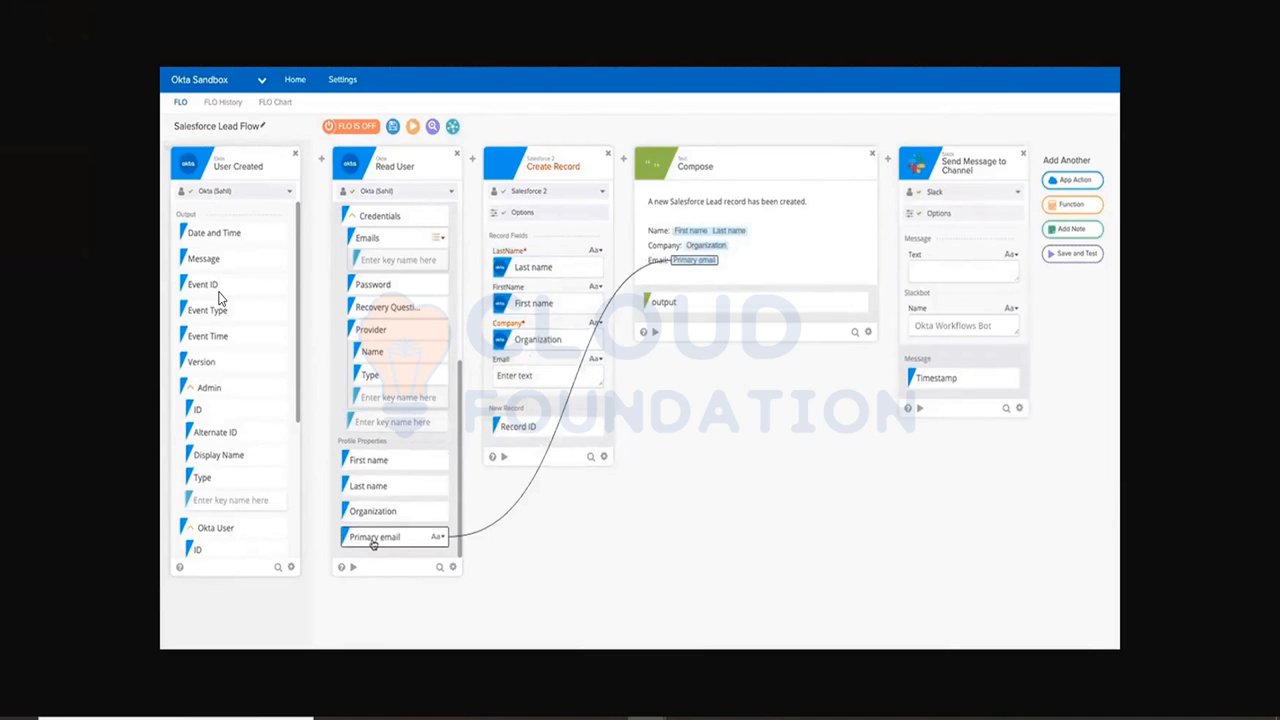
drag(373, 543, 530, 383)
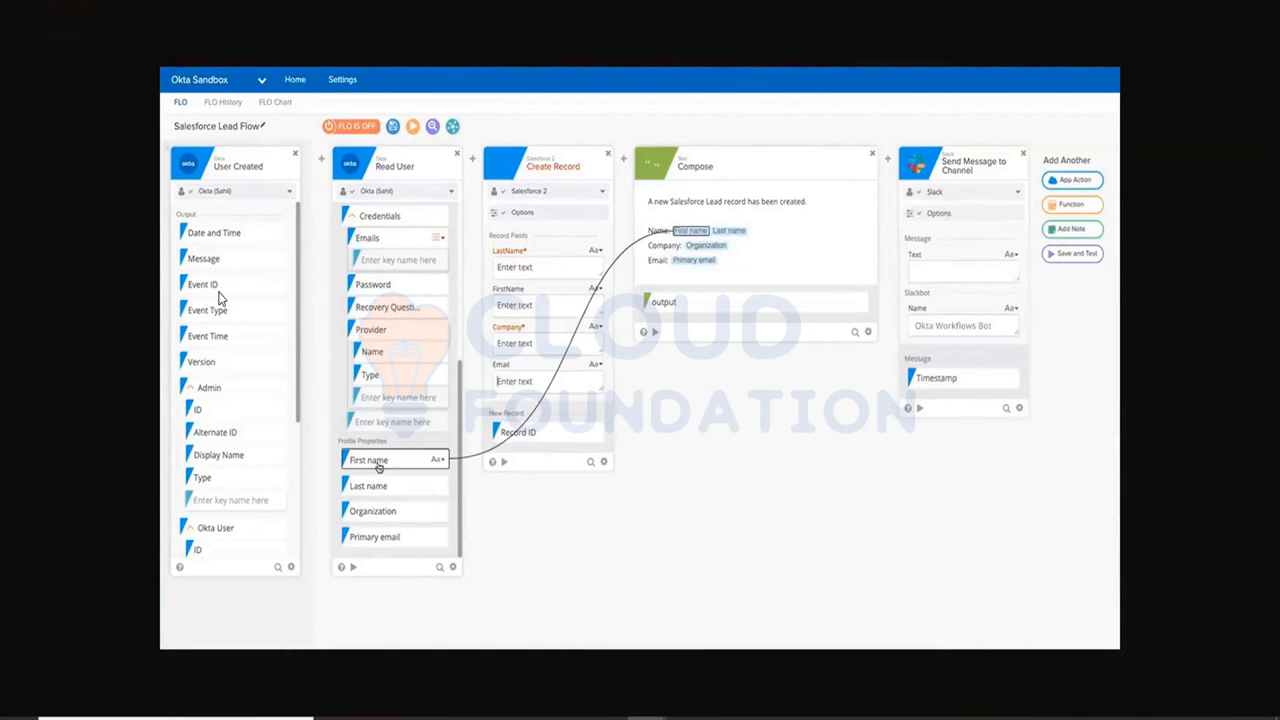
drag(379, 467, 512, 308)
drag(389, 487, 535, 272)
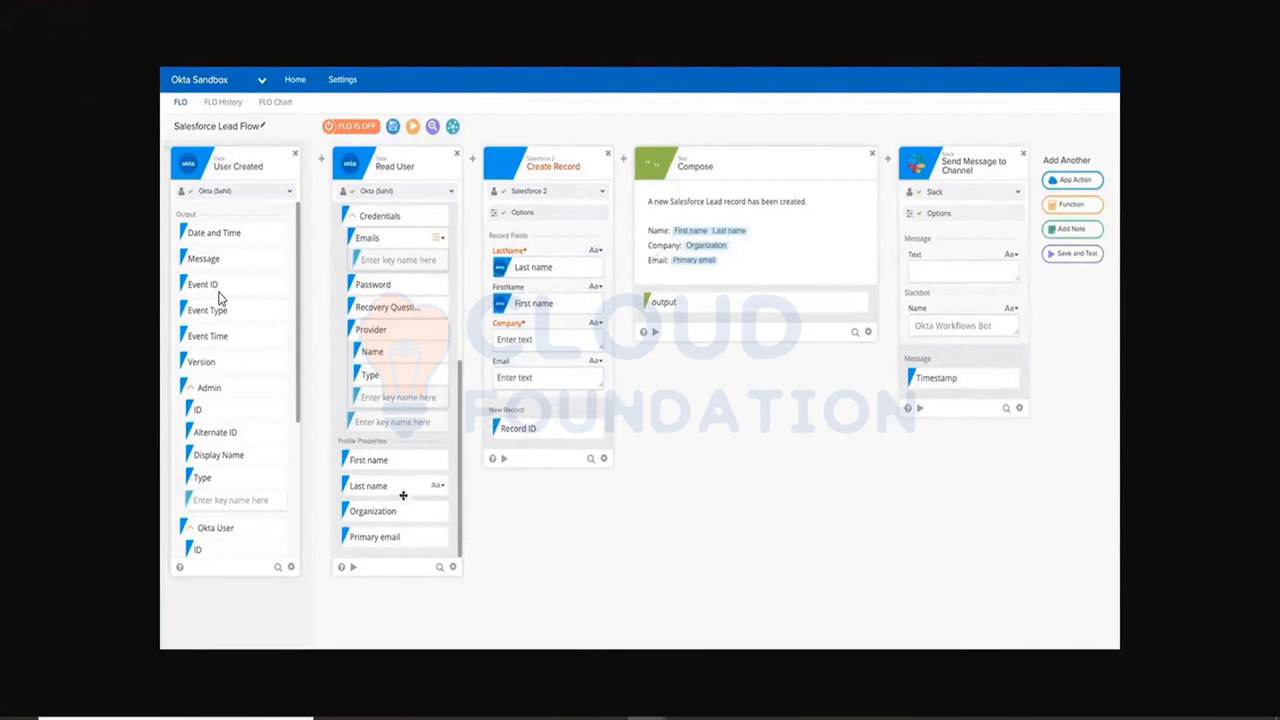
drag(387, 508, 515, 342)
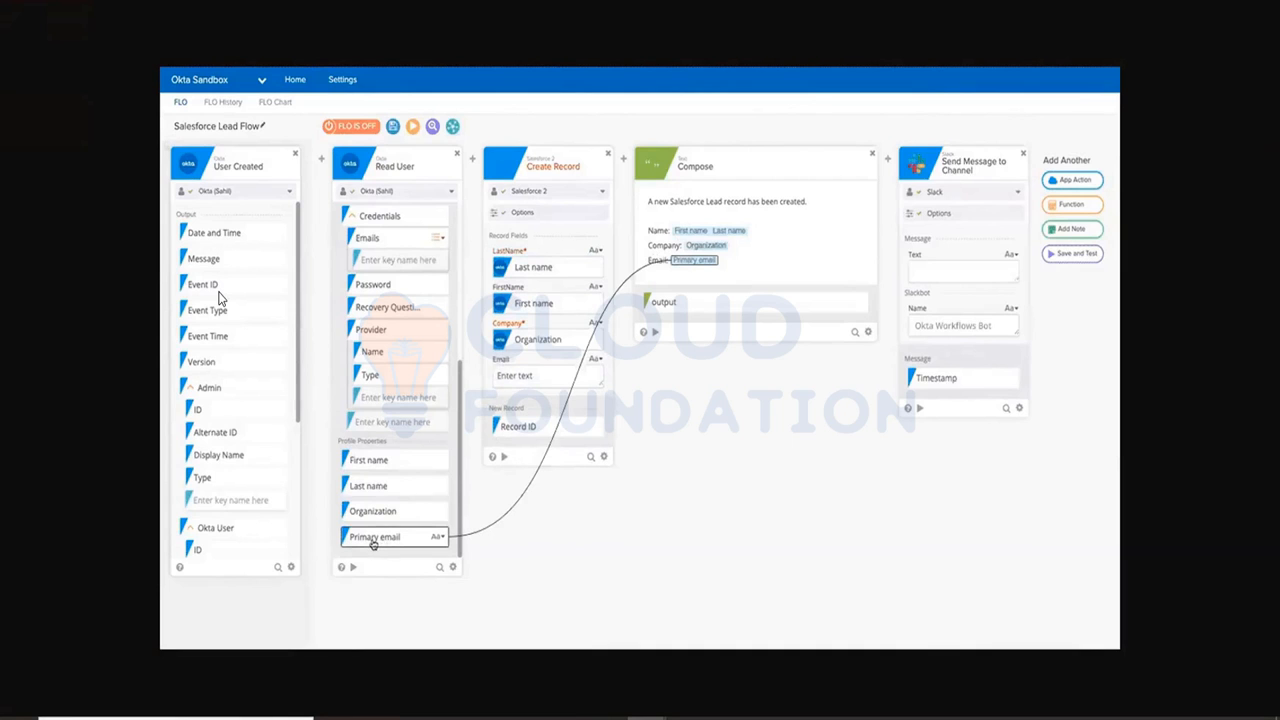
drag(373, 542, 533, 380)
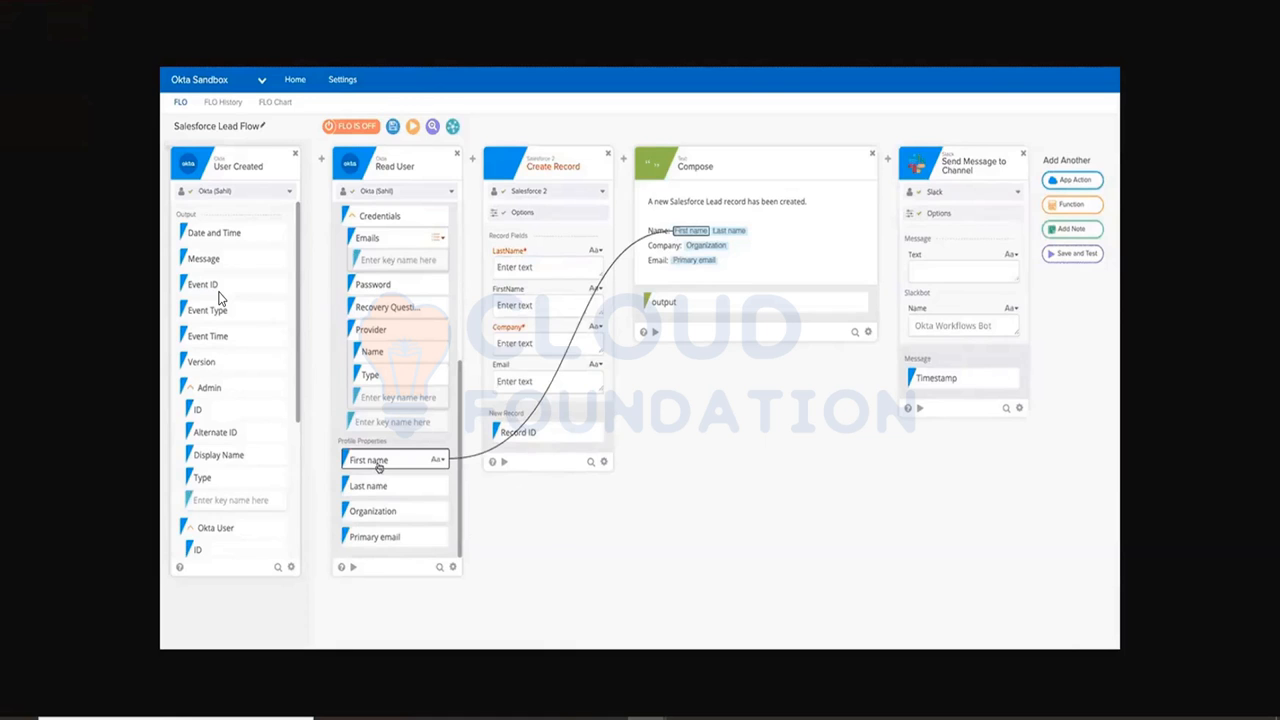
drag(410, 455, 527, 308)
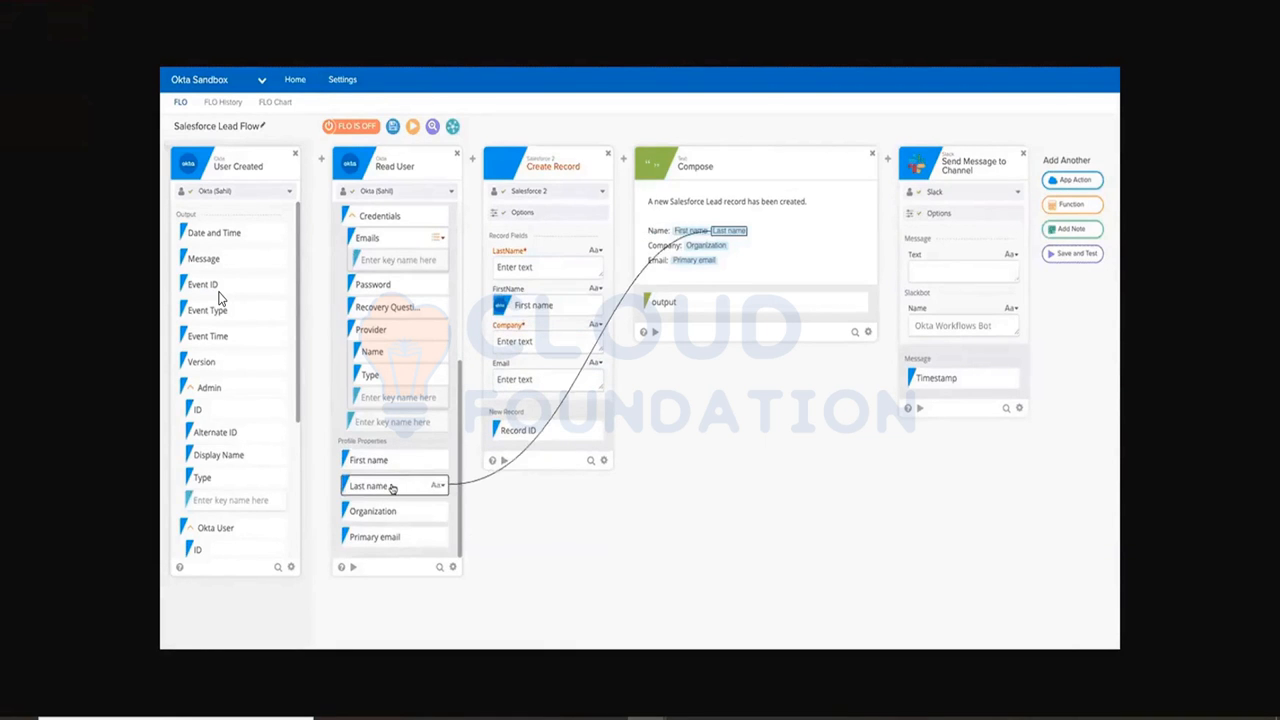
drag(410, 485, 525, 268)
drag(387, 511, 538, 342)
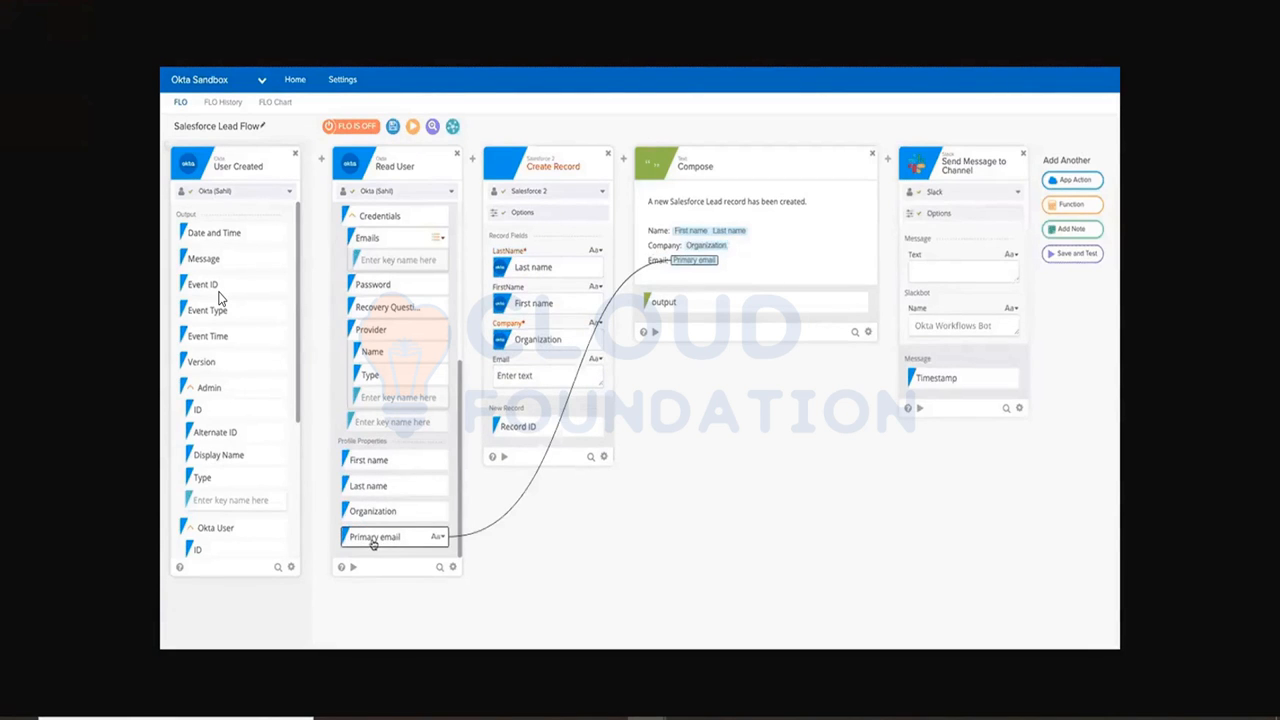
drag(395, 525, 531, 383)
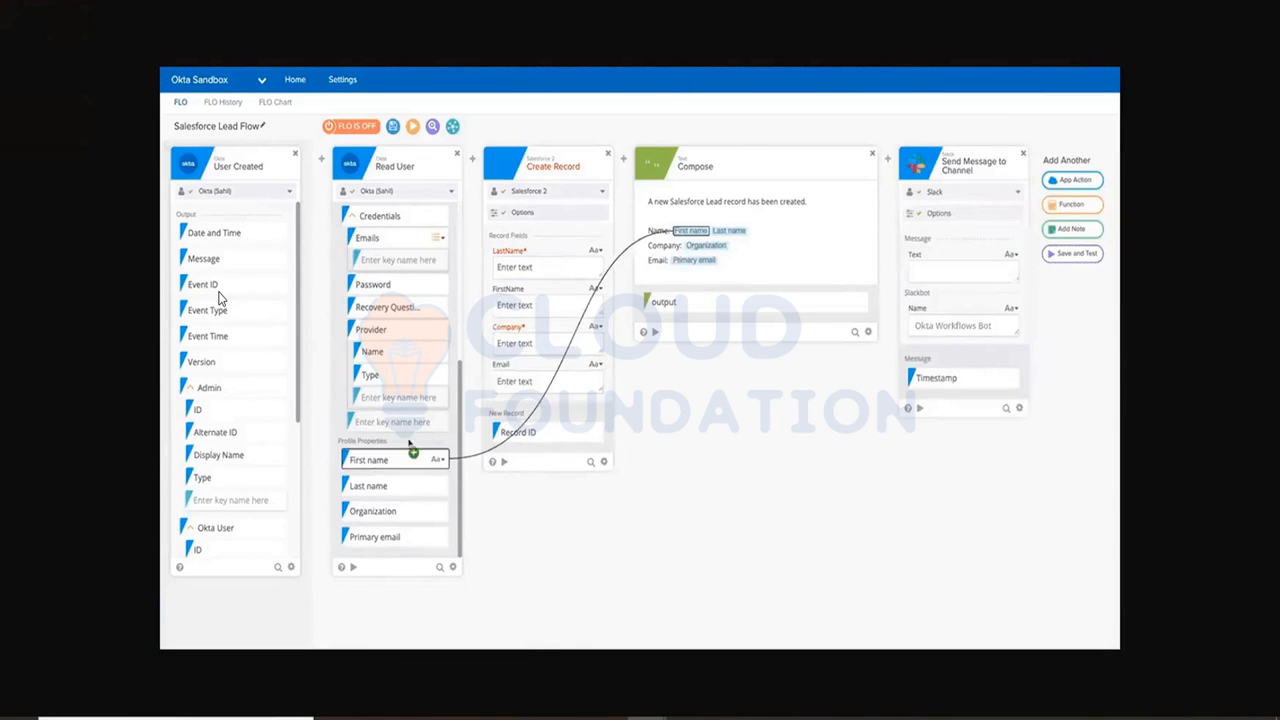
drag(408, 443, 525, 316)
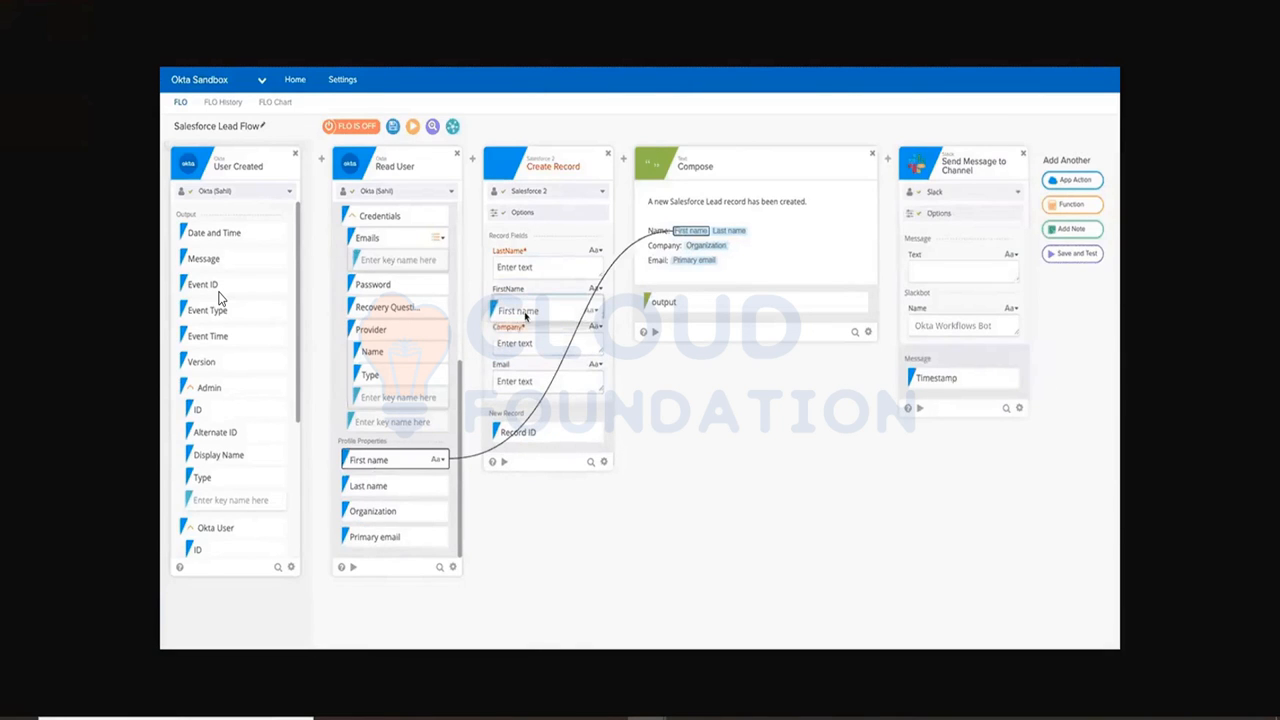
drag(525, 316, 522, 310)
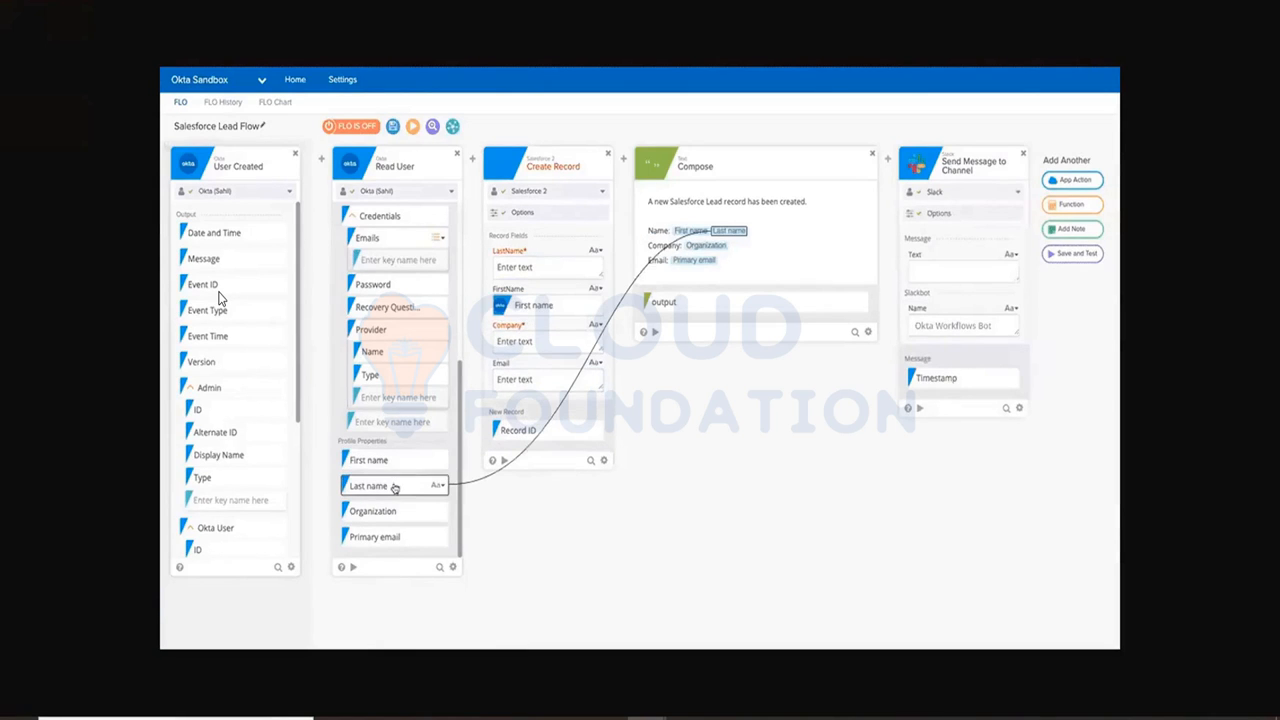
drag(395, 481, 535, 272)
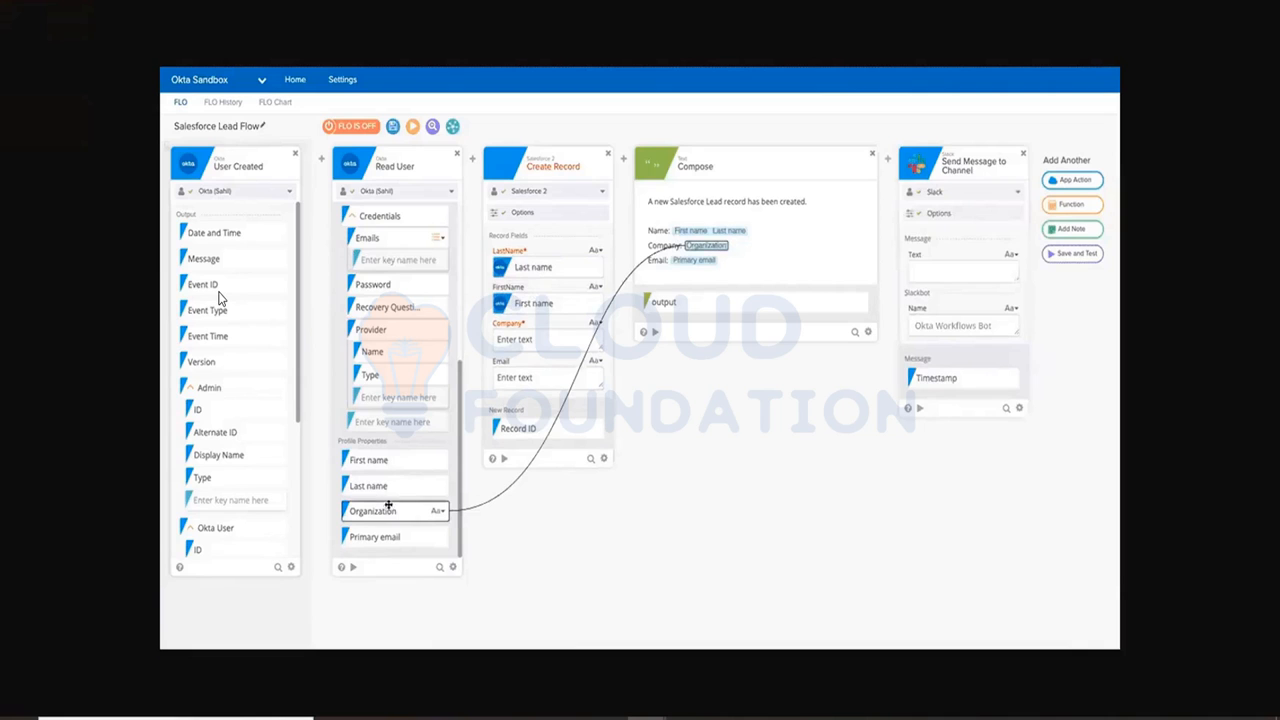
drag(411, 482, 539, 346)
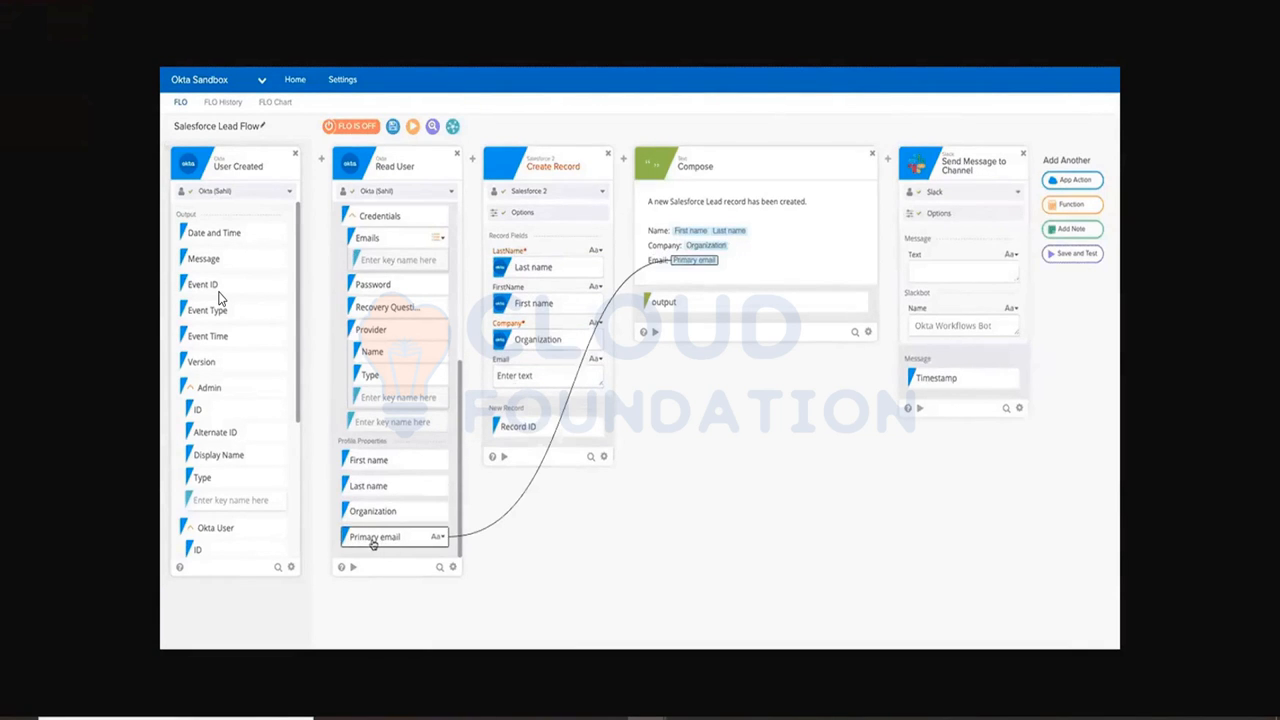
drag(395, 525, 532, 381)
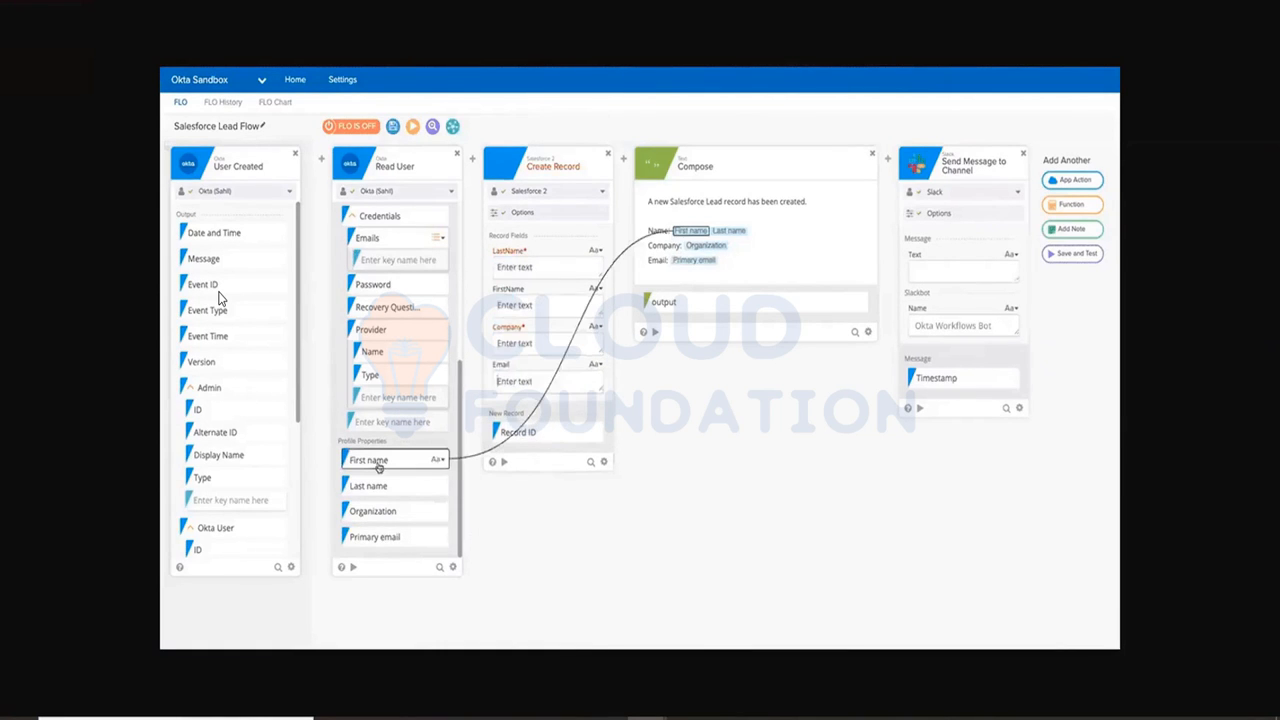
drag(379, 468, 526, 314)
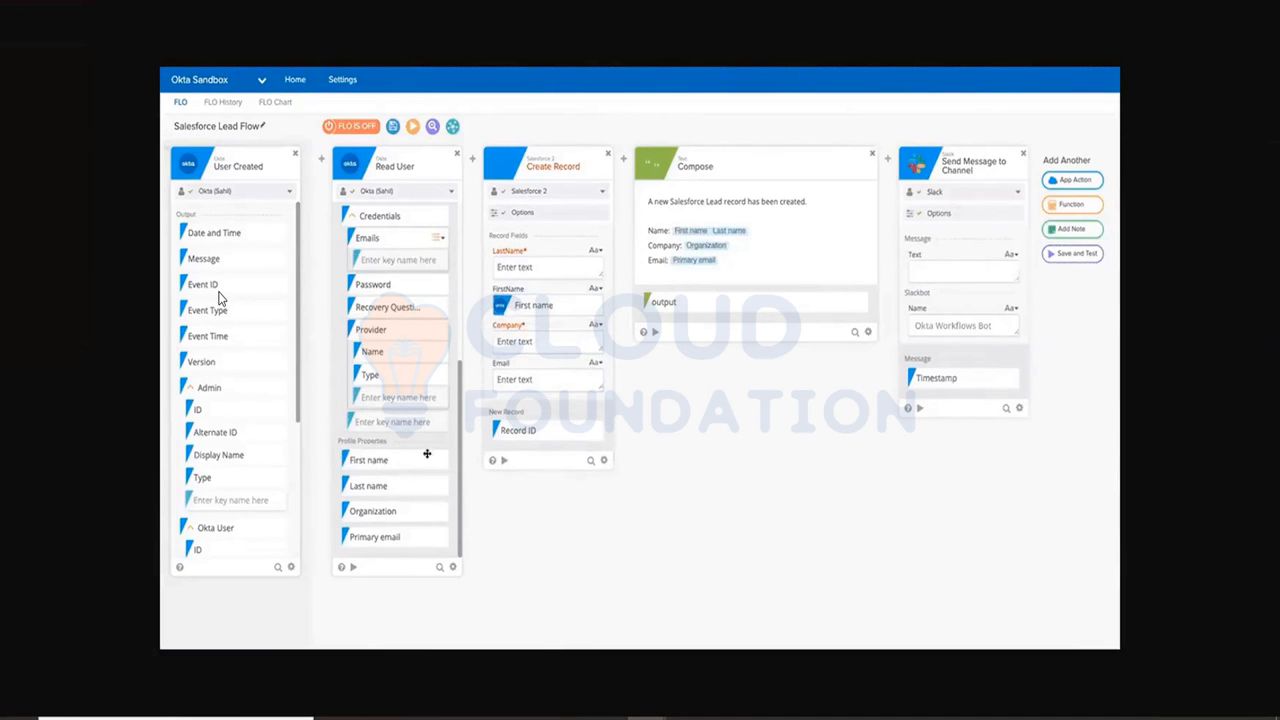
drag(388, 490, 505, 268)
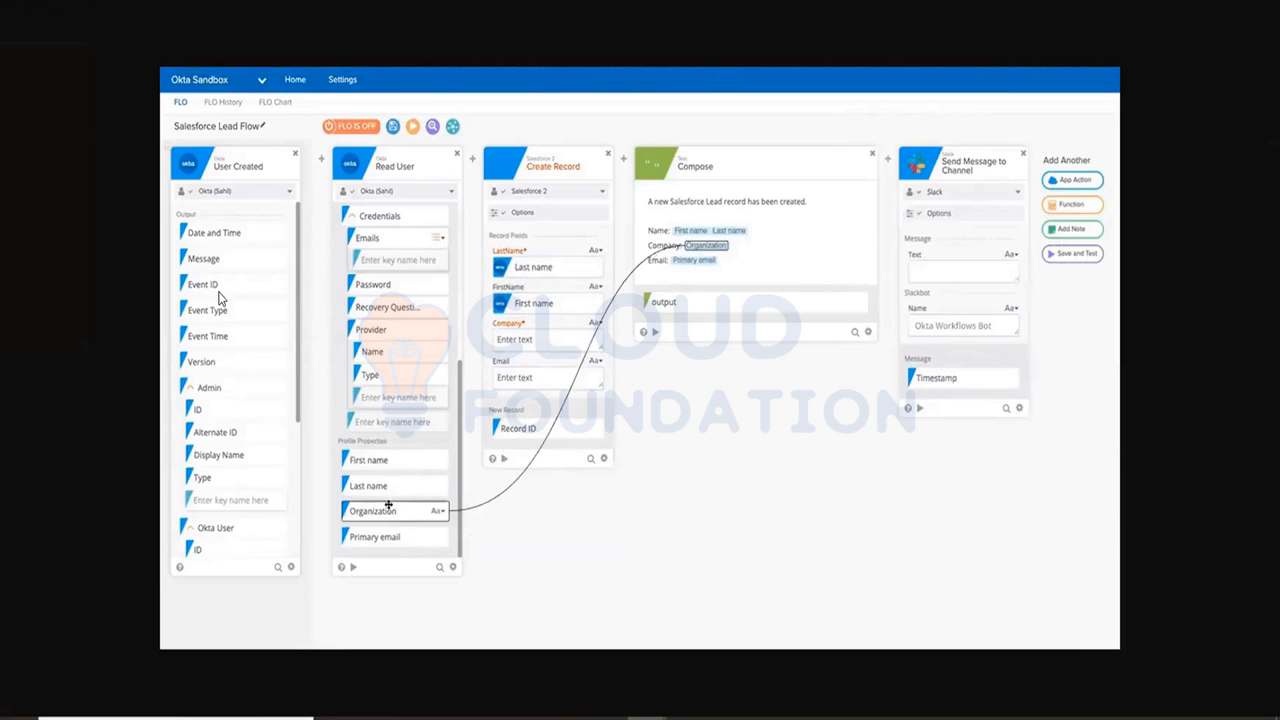
drag(396, 494, 530, 340)
drag(373, 542, 543, 388)
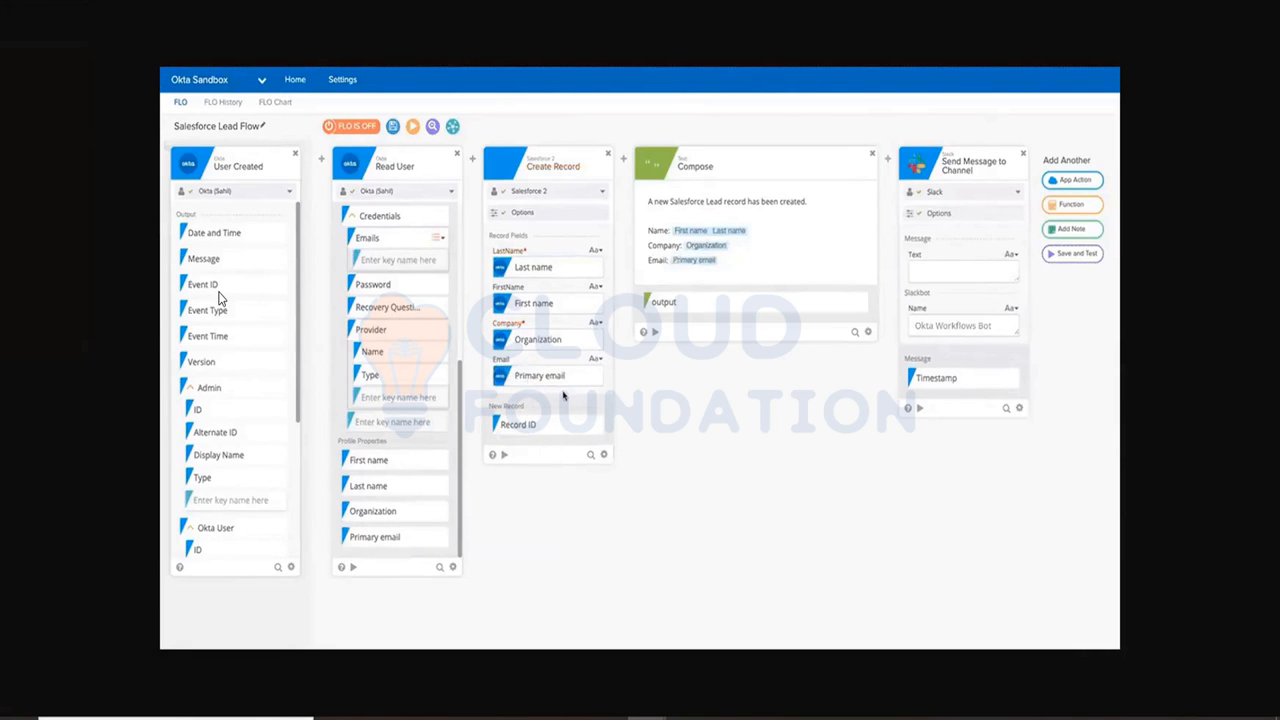
drag(373, 462, 526, 313)
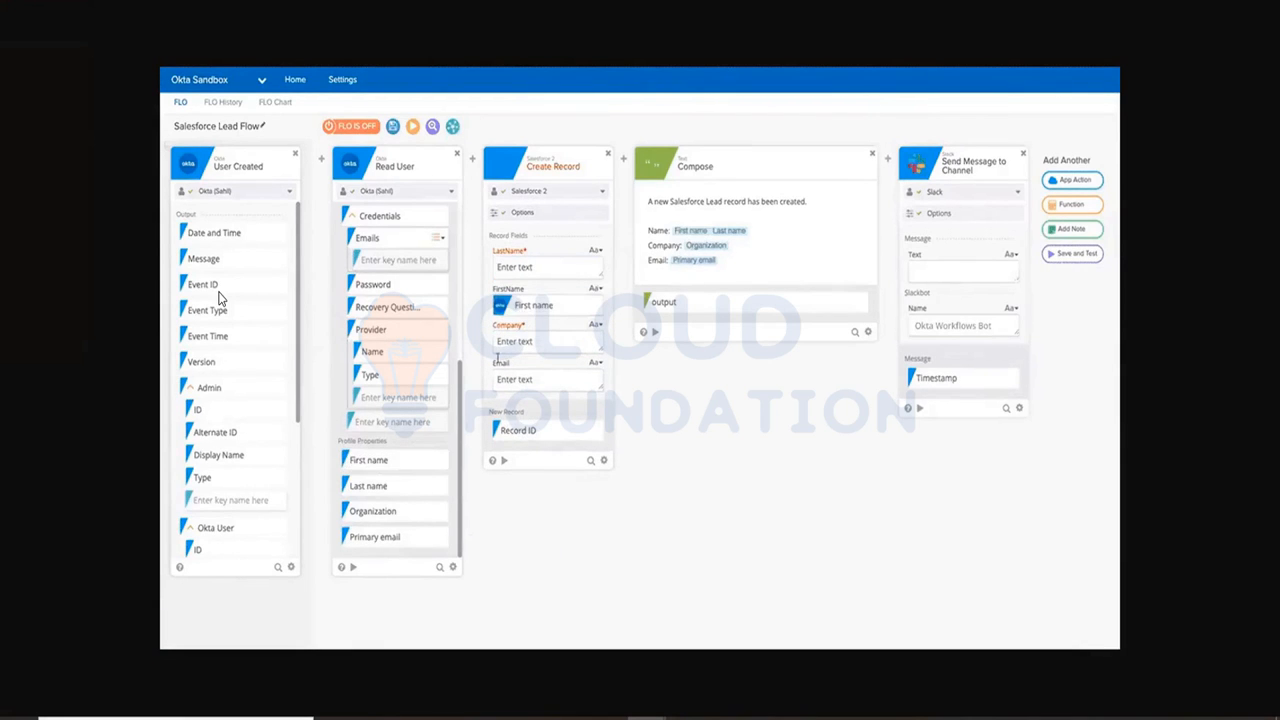
Examine how the animated Salesforce Lead Flow example maps Read User properties to Create Record fields, along with its Compose and Send Message to Channel cards.
drag(388, 490, 537, 276)
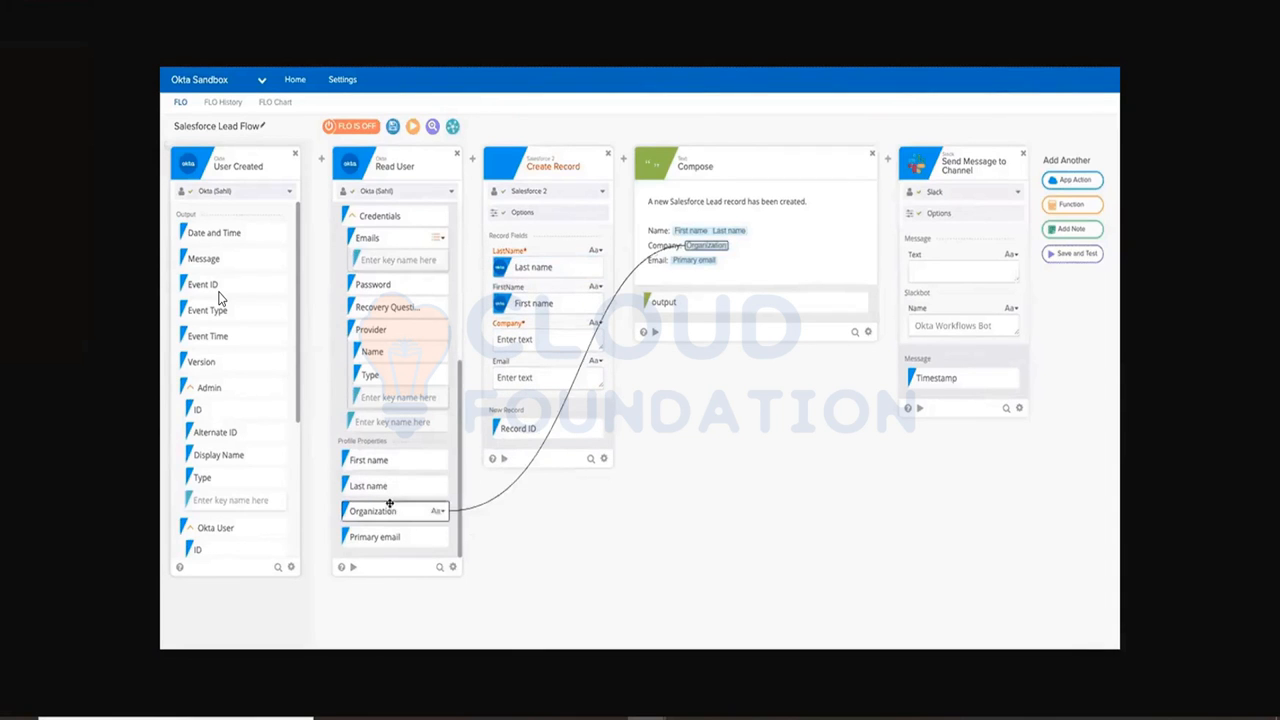
drag(410, 510, 540, 340)
drag(372, 540, 535, 377)
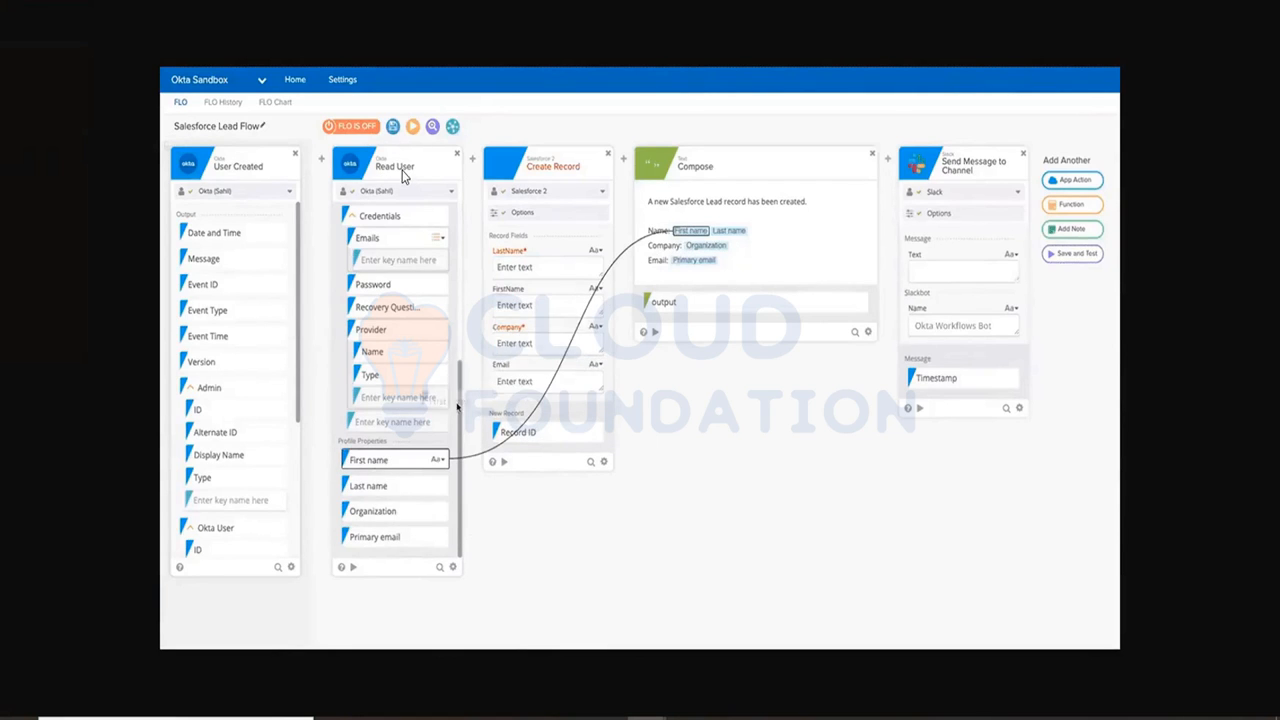
drag(380, 460, 522, 312)
click(388, 488)
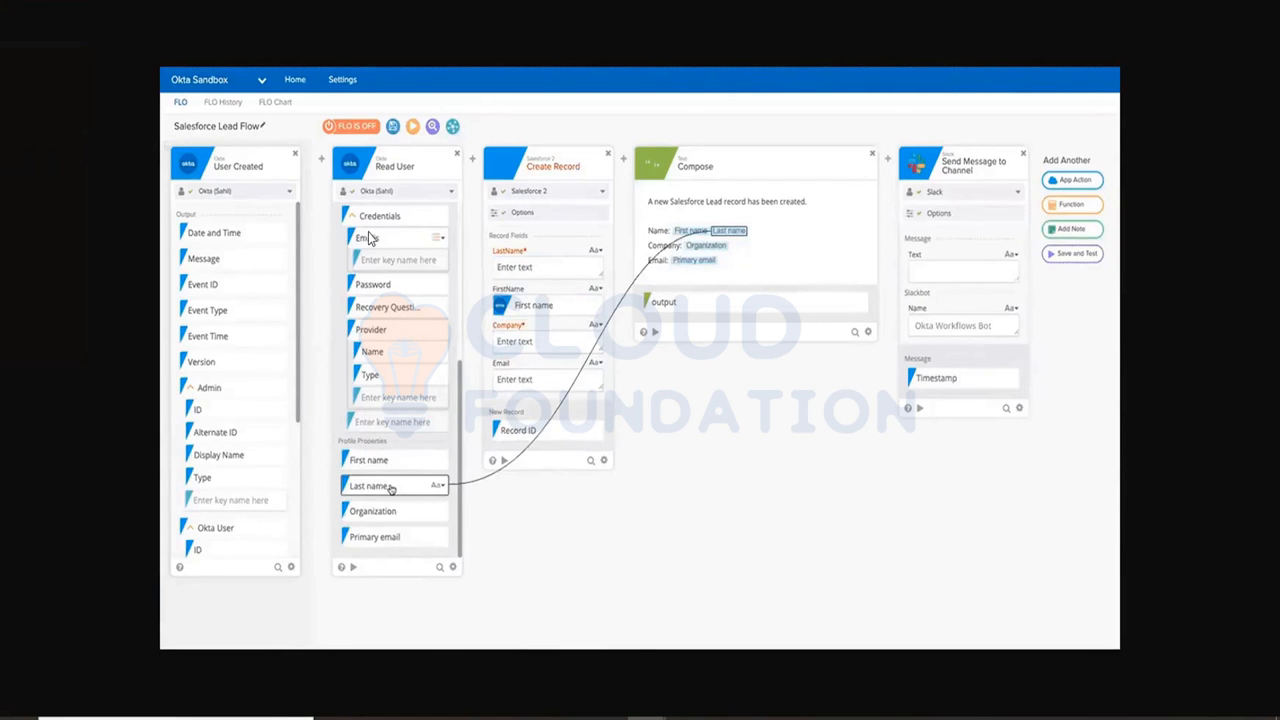
drag(388, 488, 535, 272)
click(390, 511)
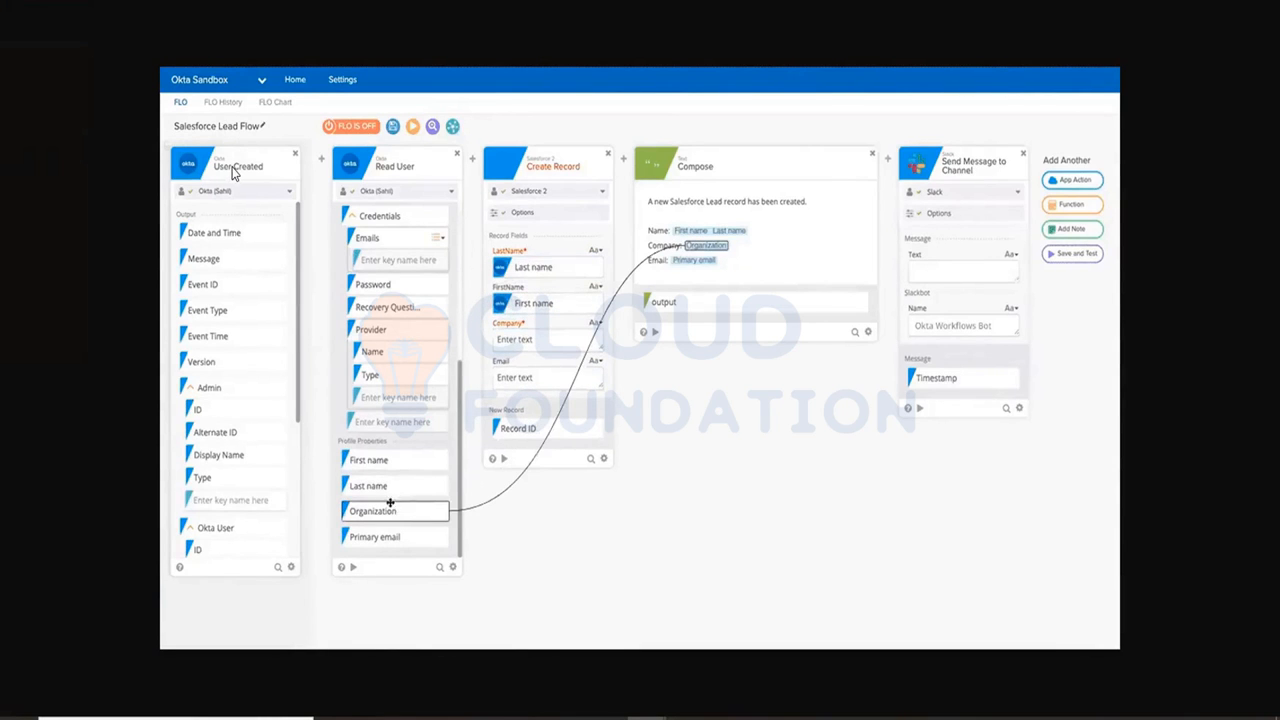
drag(390, 511, 526, 341)
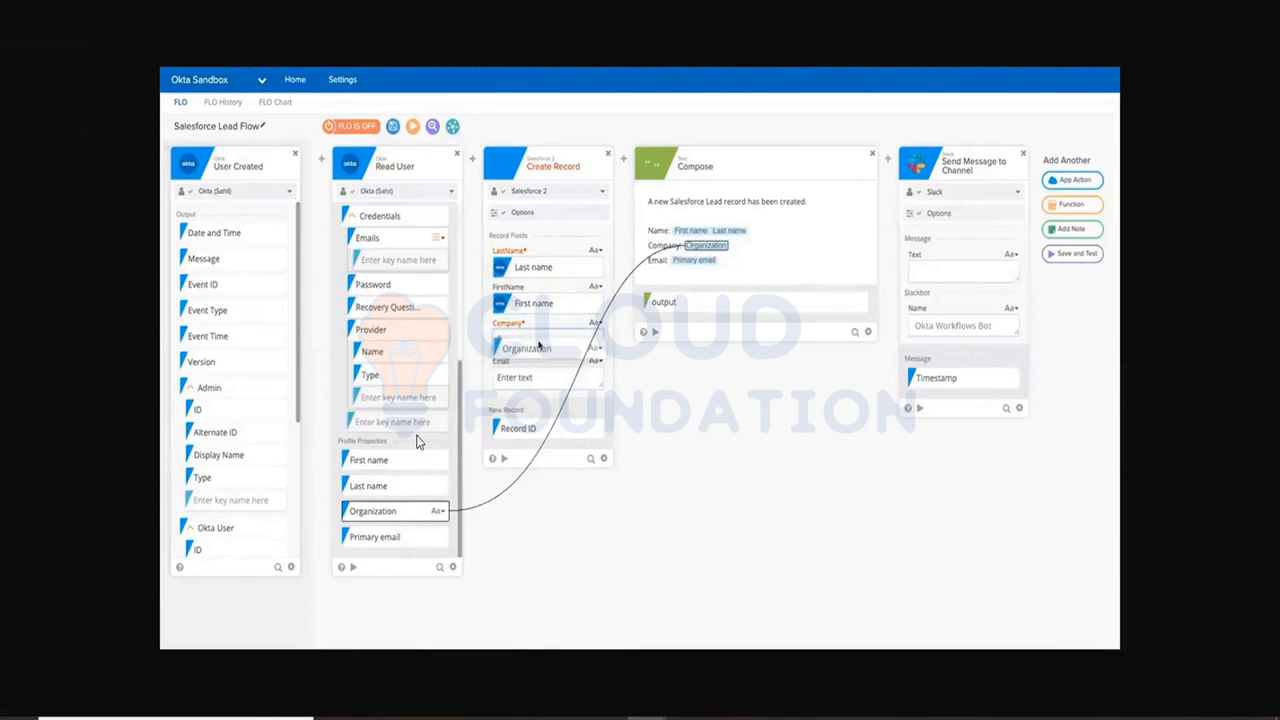
click(378, 537)
drag(373, 543, 530, 383)
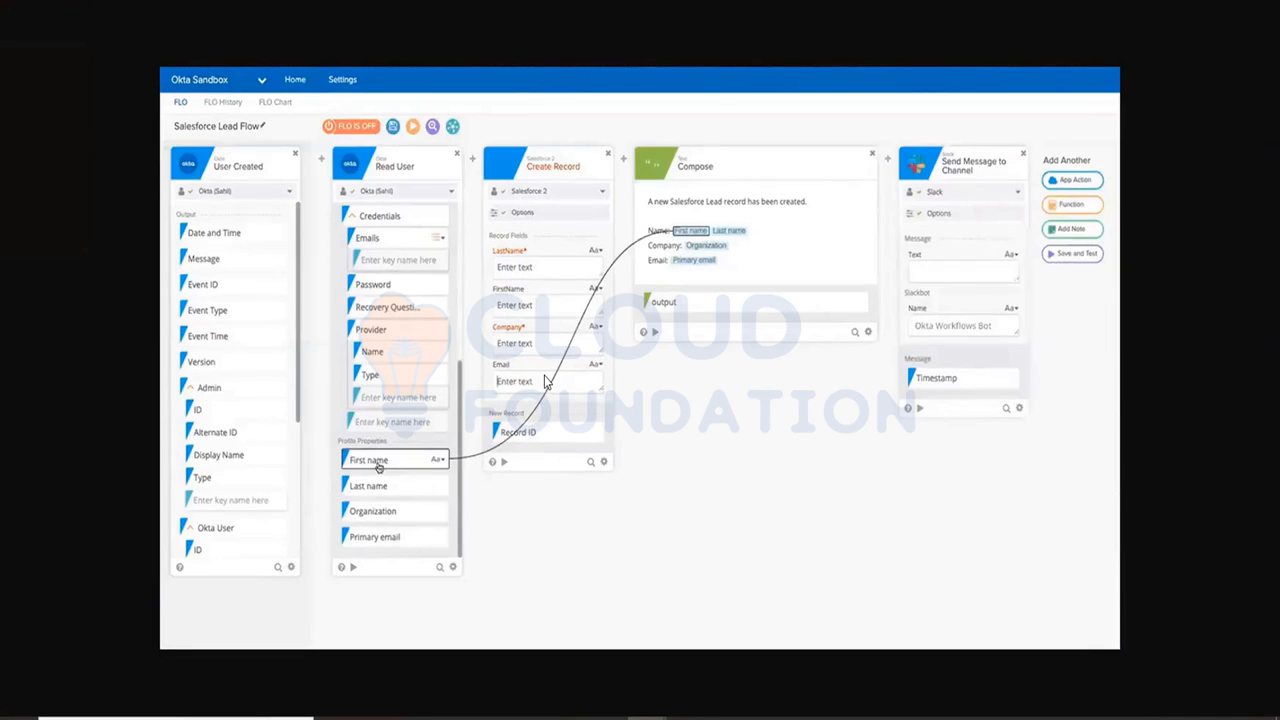
drag(545, 383, 531, 302)
drag(405, 486, 520, 268)
click(395, 507)
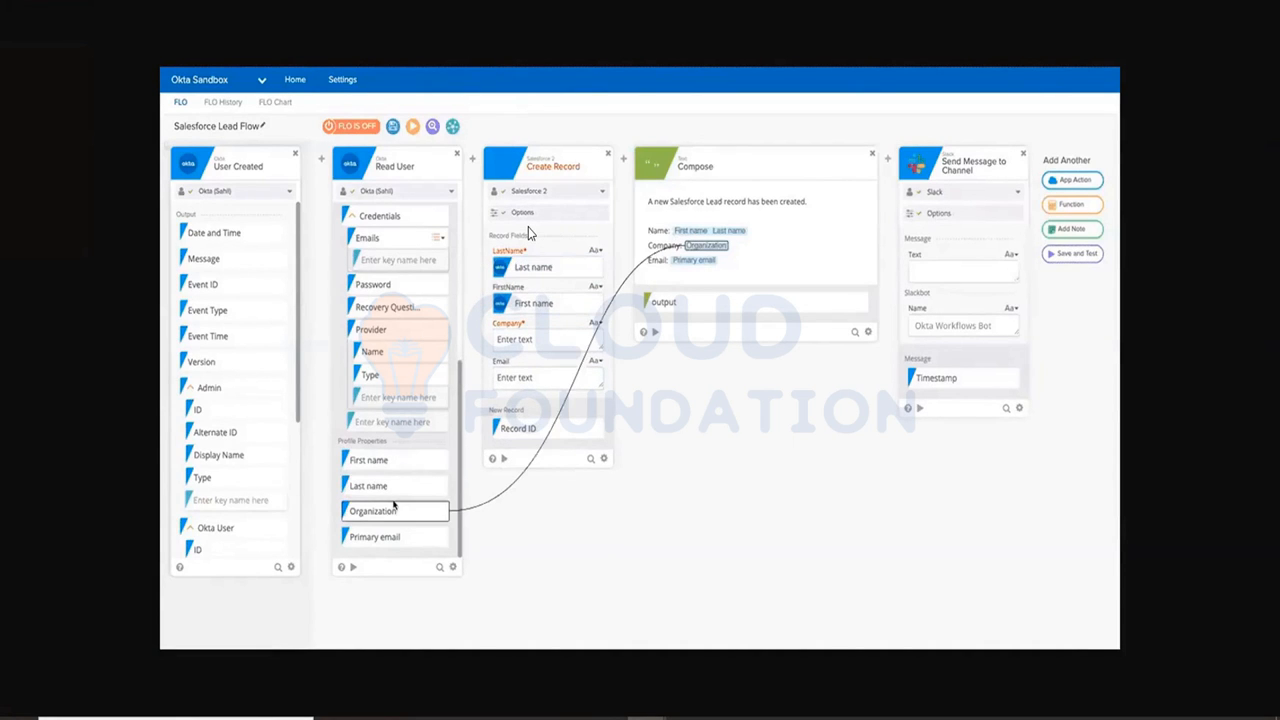
drag(393, 506, 522, 340)
click(395, 536)
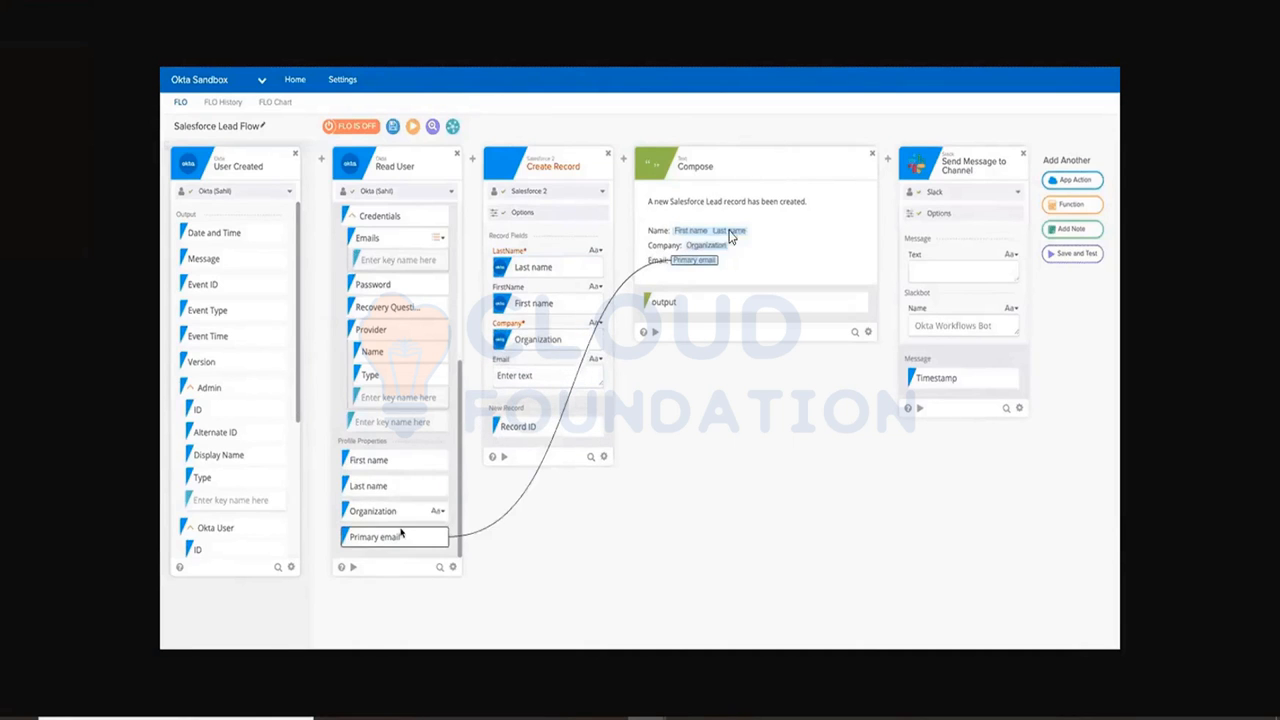
drag(374, 540, 530, 385)
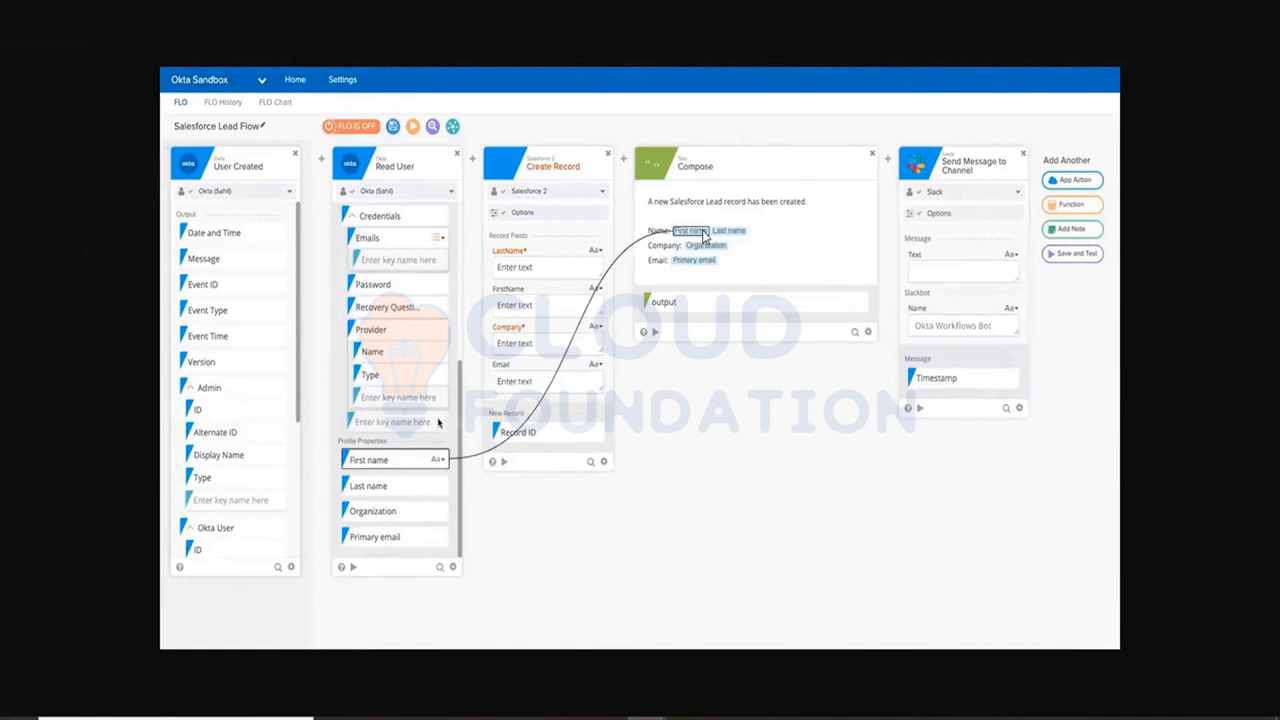
drag(380, 462, 525, 316)
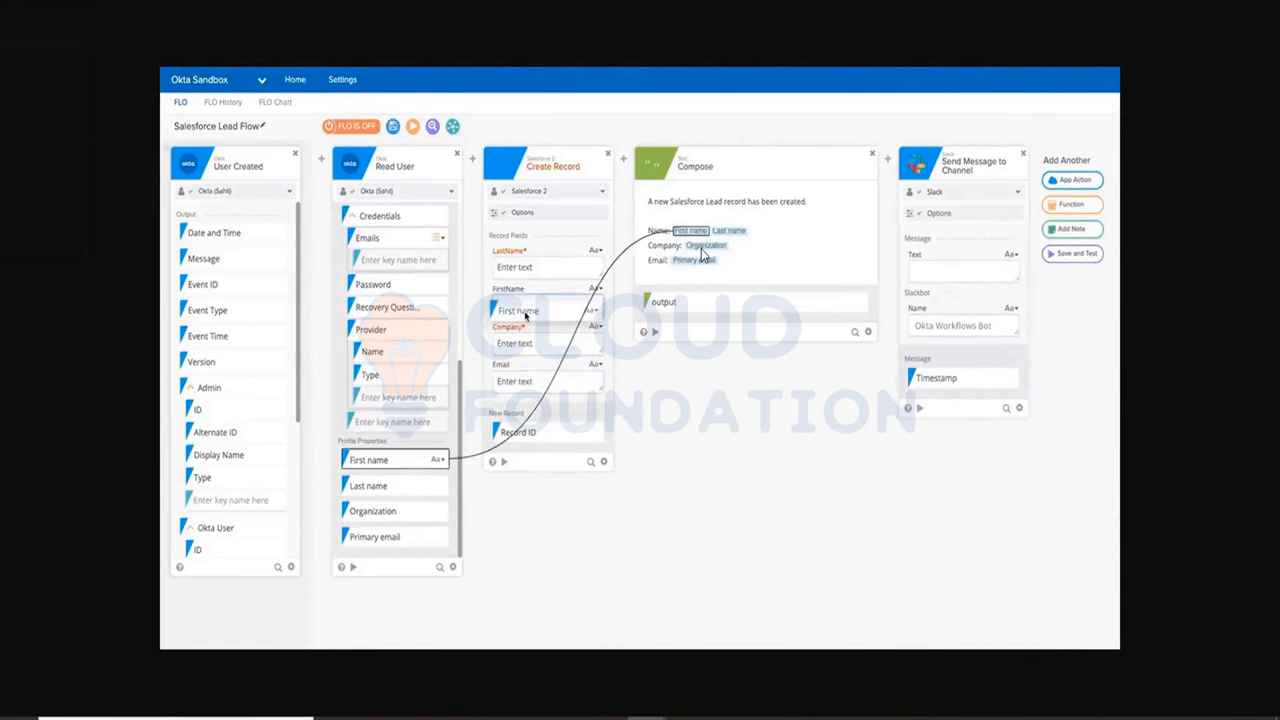
drag(390, 488, 525, 268)
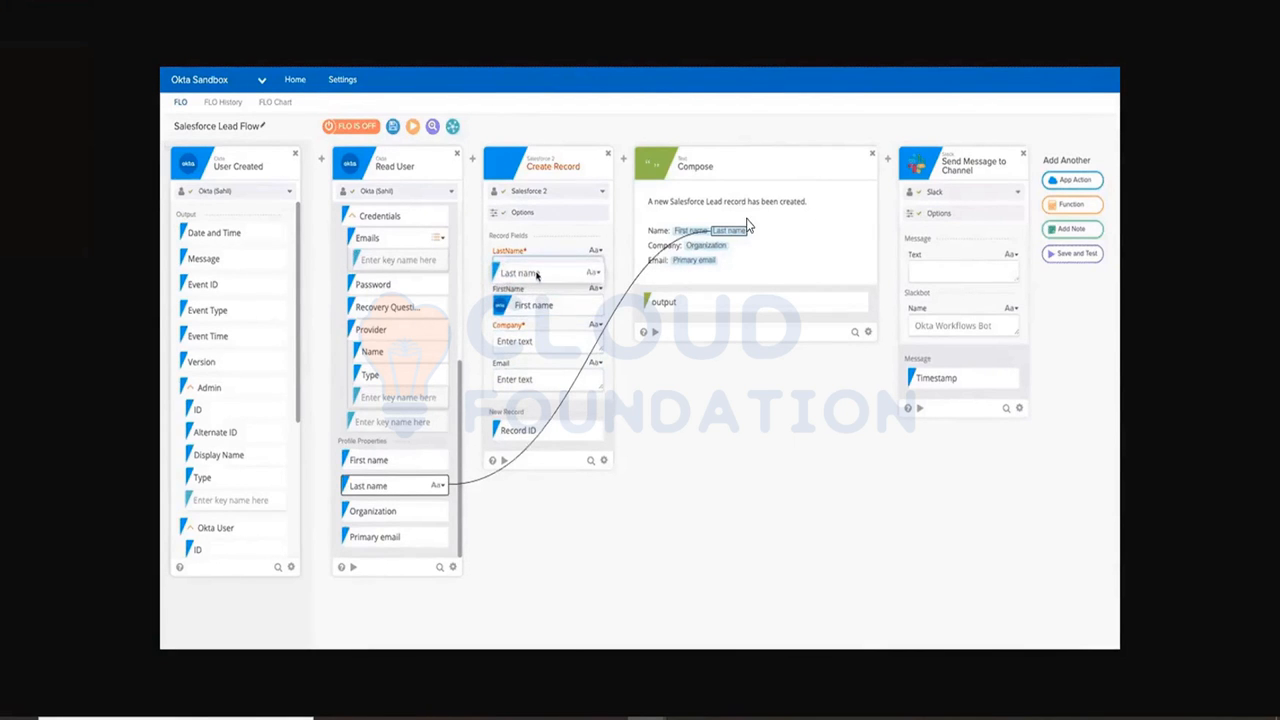
drag(393, 508, 538, 343)
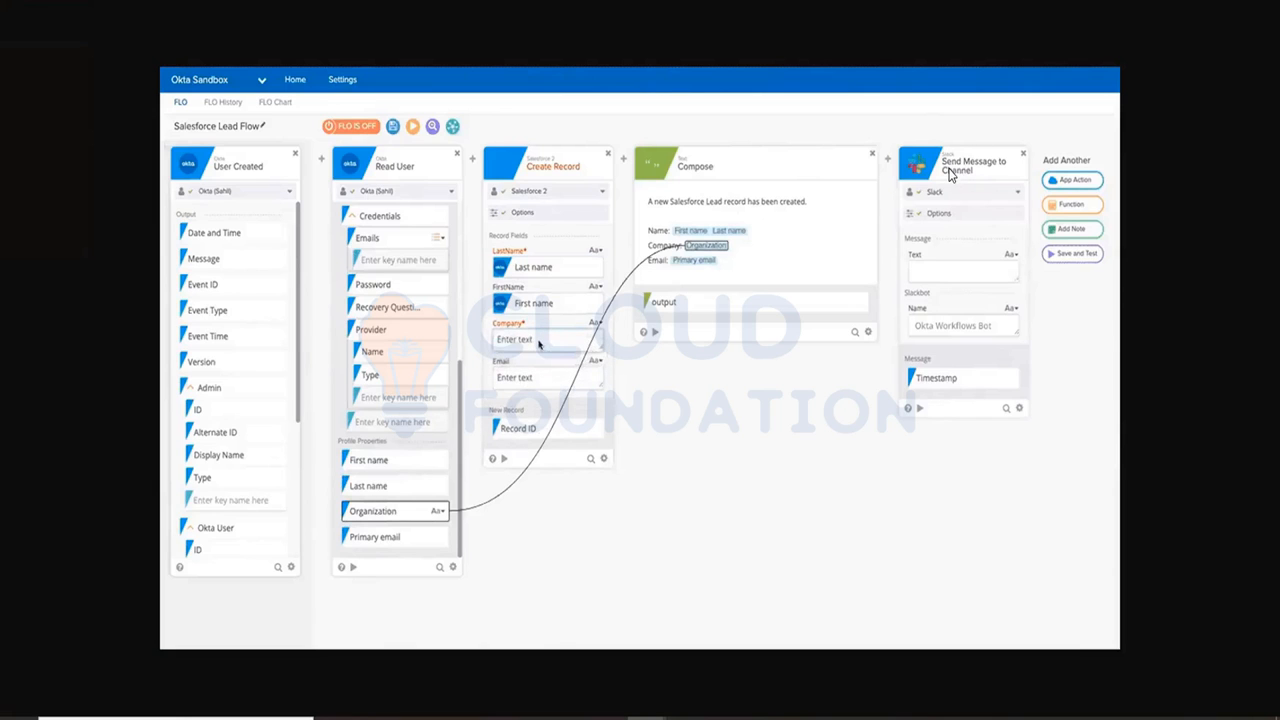
drag(374, 537, 531, 382)
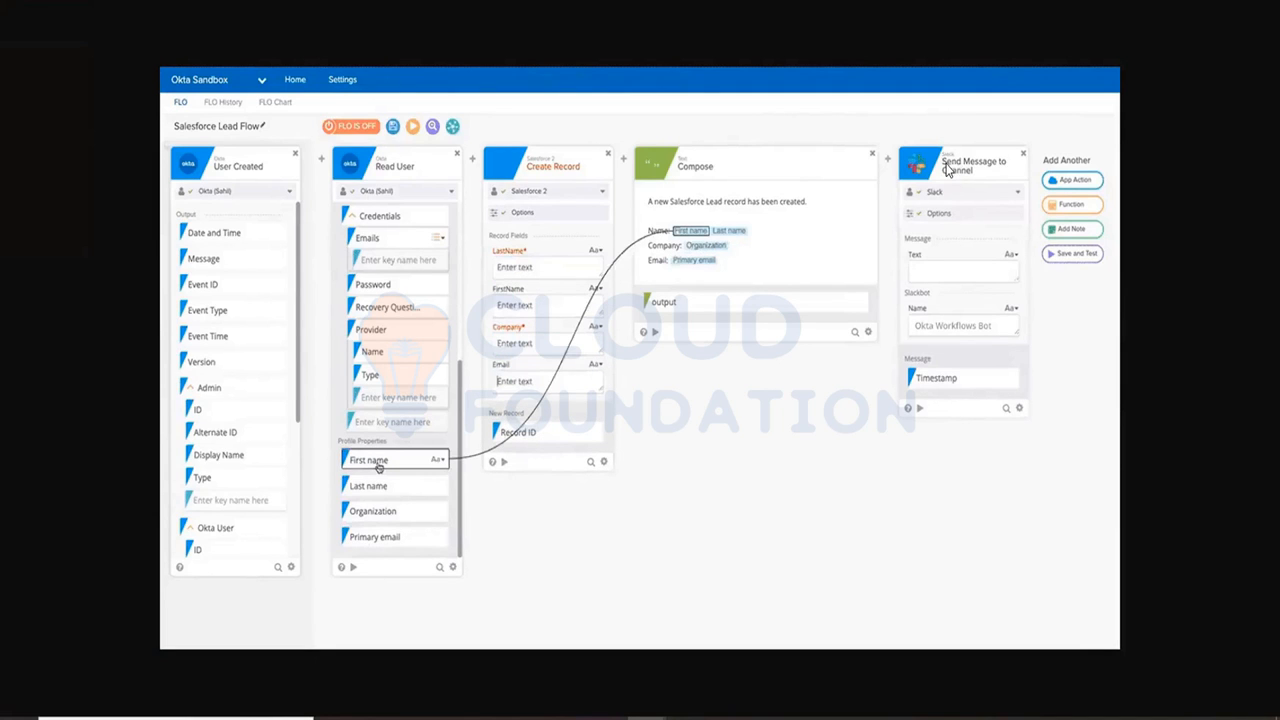
drag(378, 462, 515, 305)
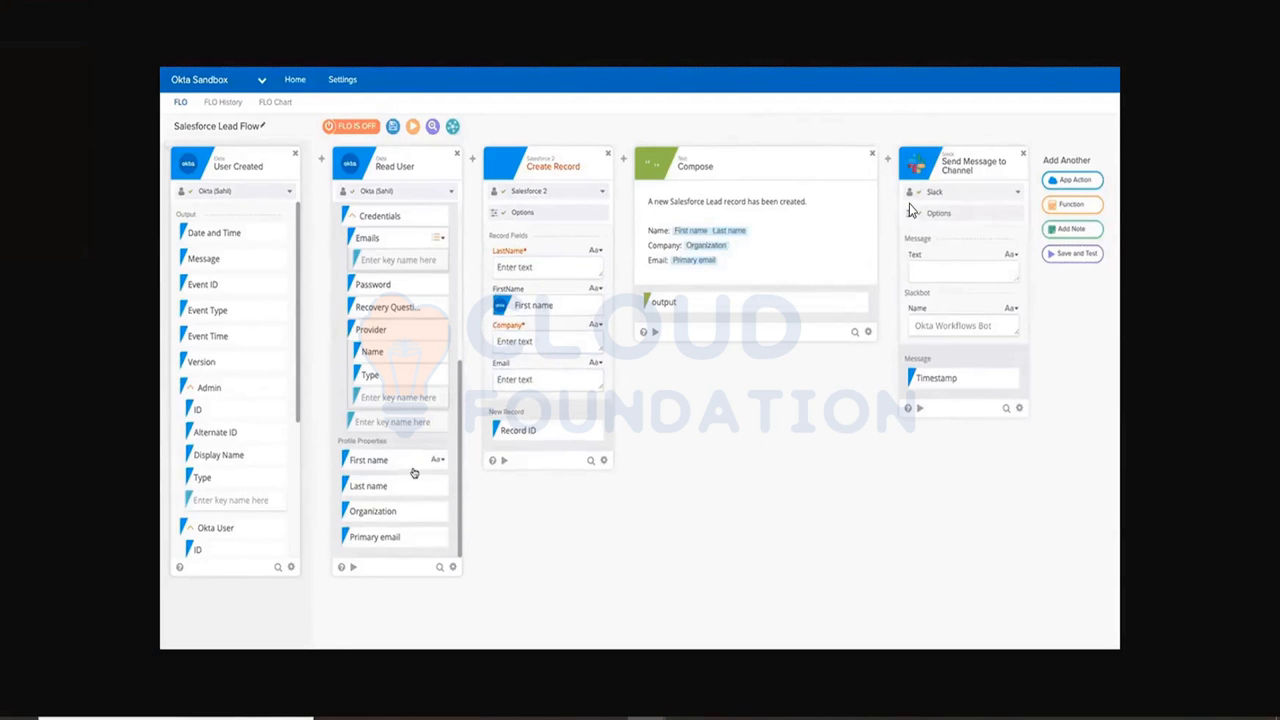
drag(395, 485, 534, 280)
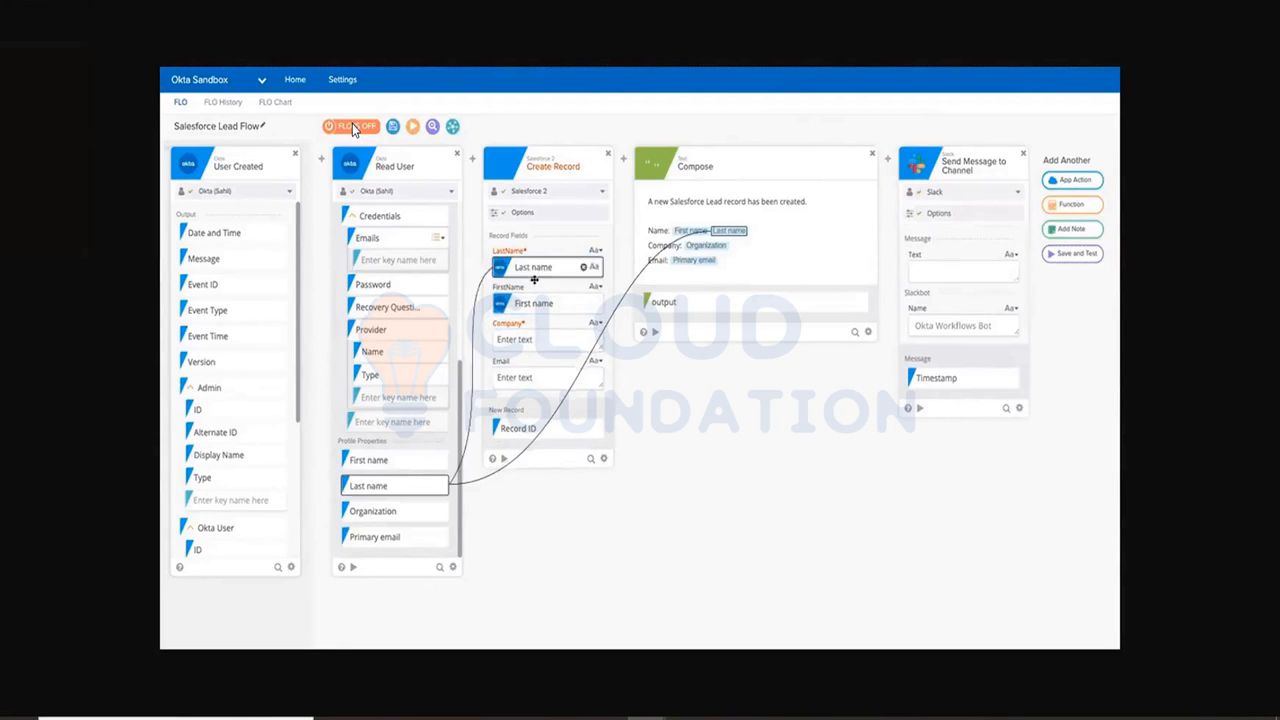
drag(387, 511, 535, 342)
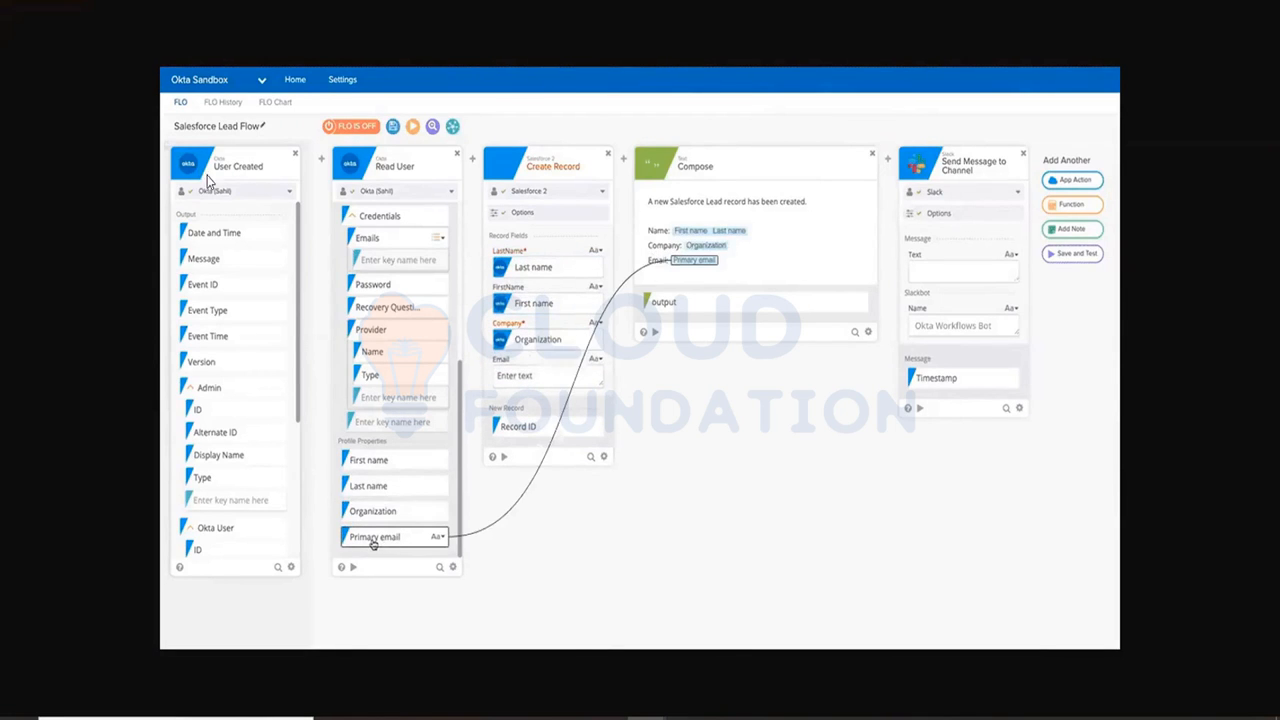
drag(388, 543, 530, 383)
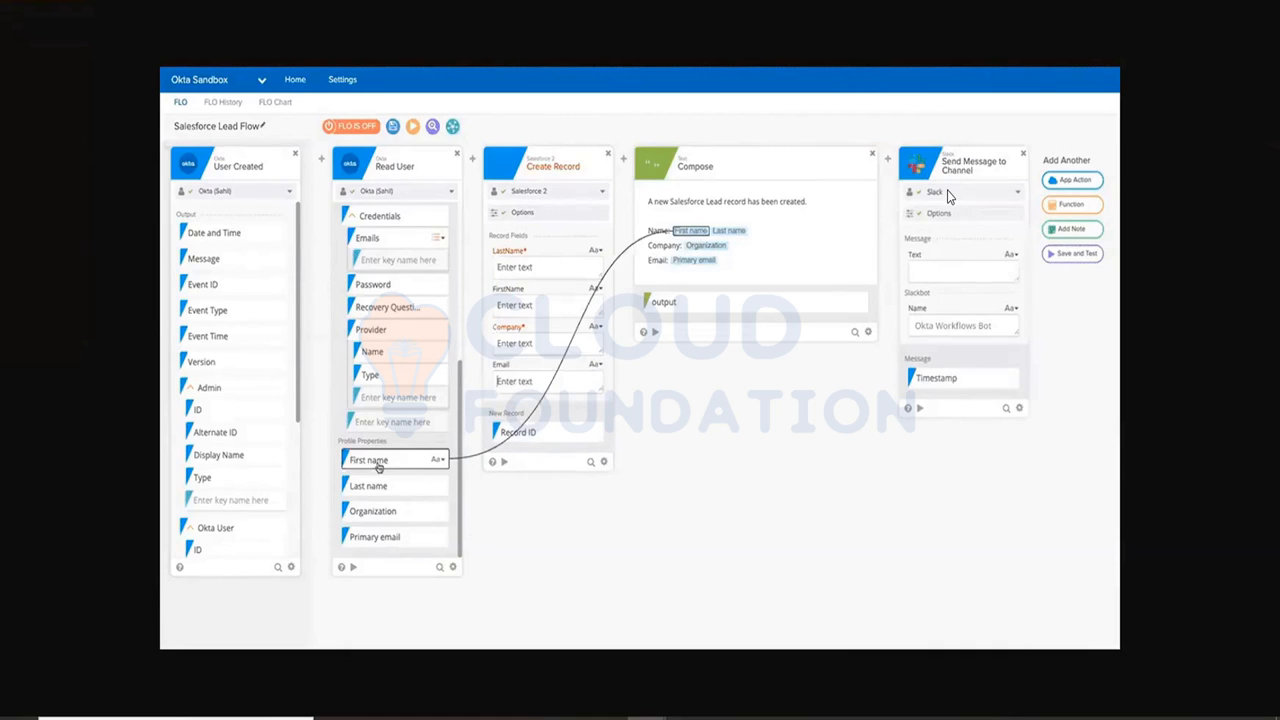
drag(430, 460, 512, 306)
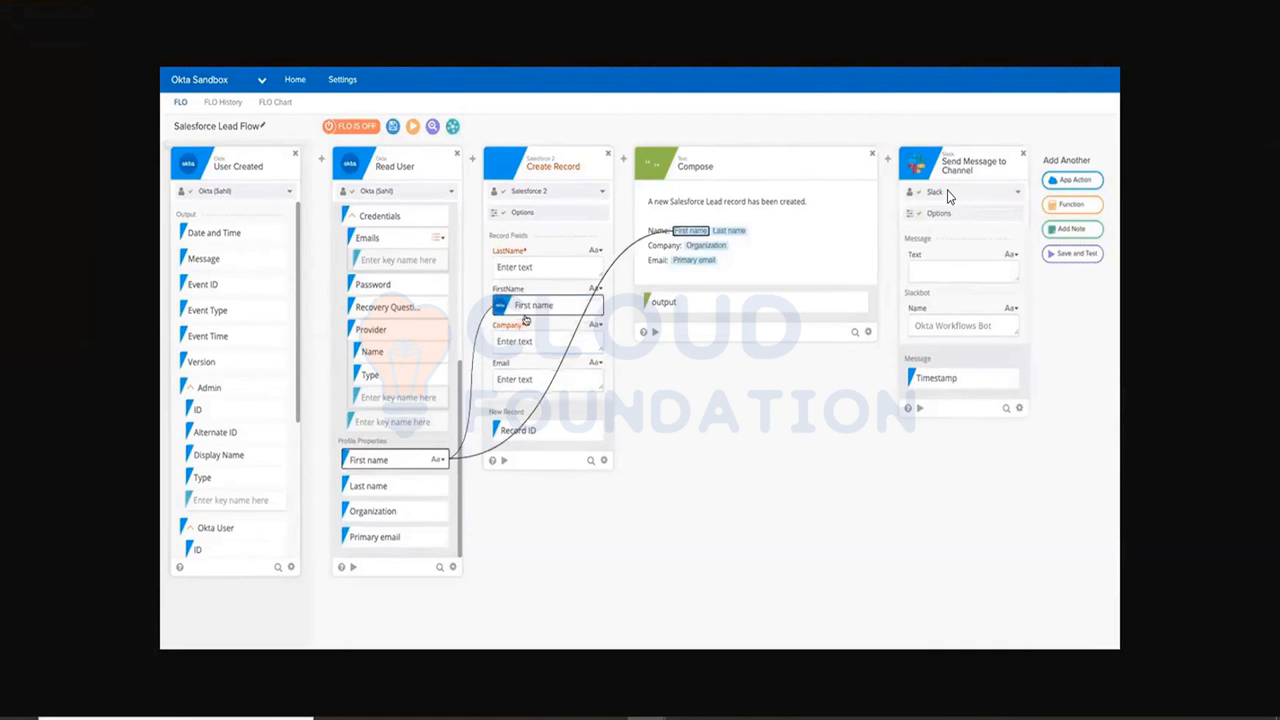
drag(405, 485, 512, 267)
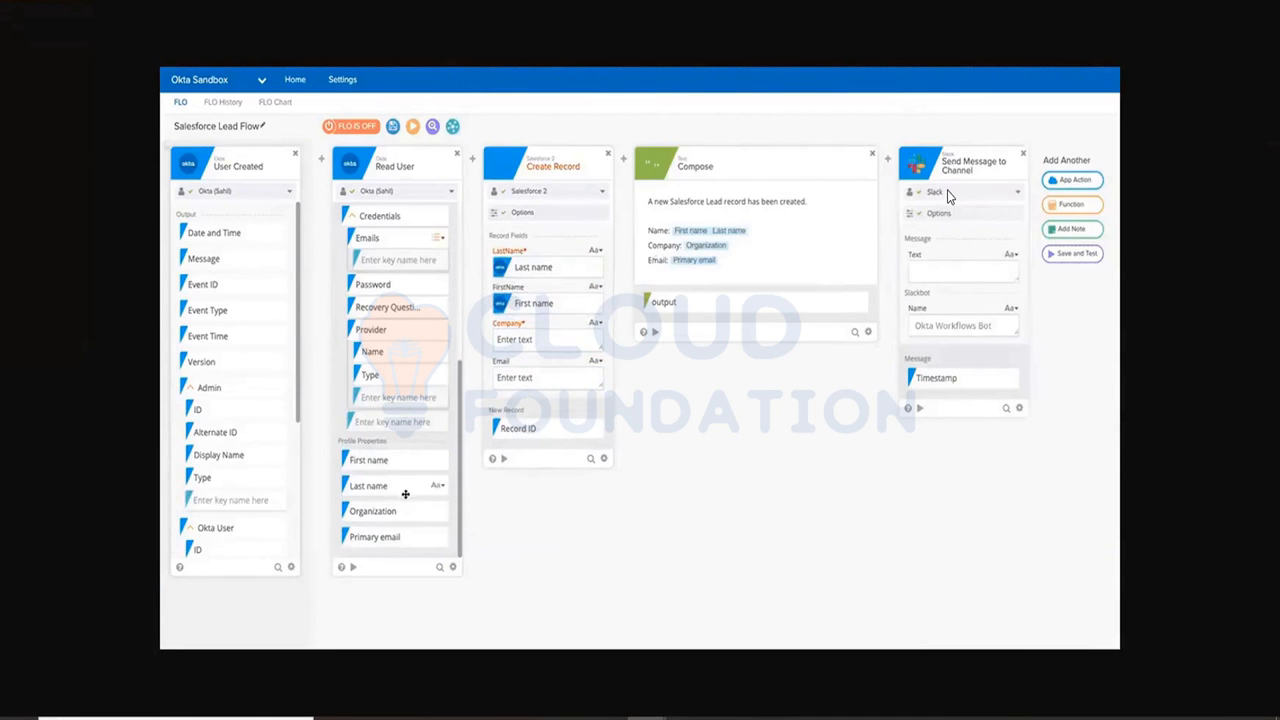
drag(387, 511, 512, 340)
drag(373, 541, 531, 380)
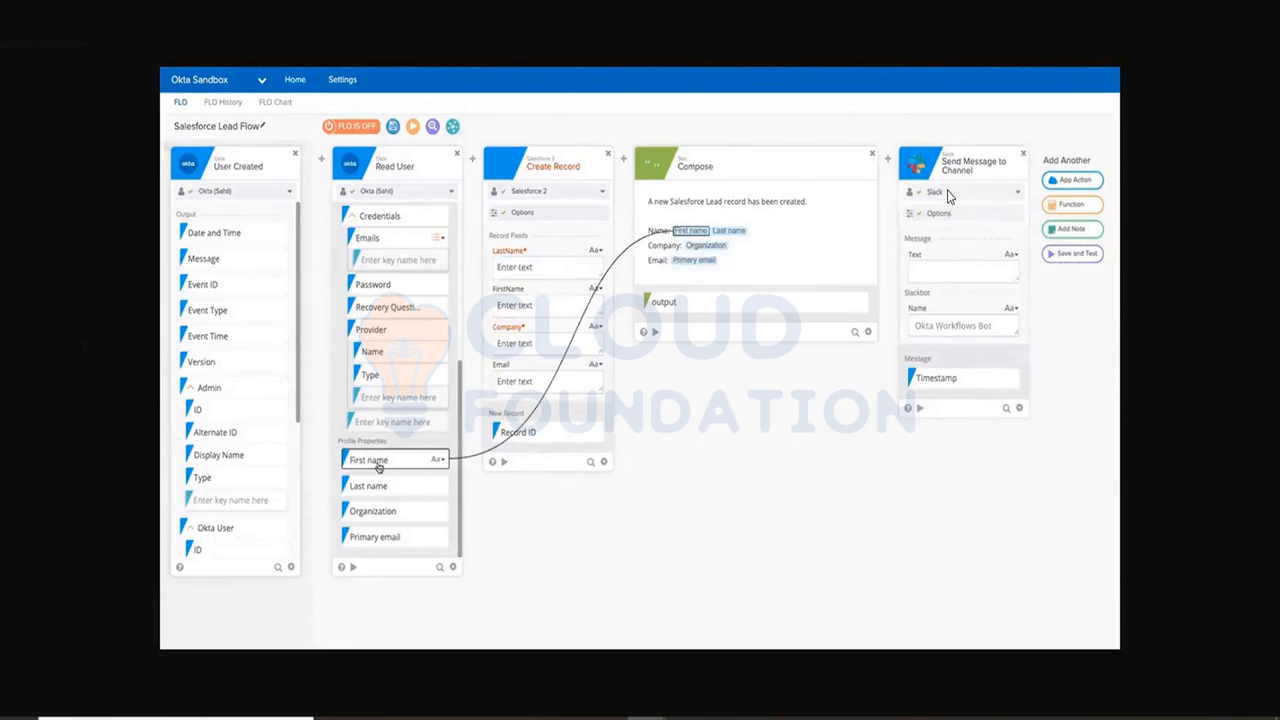
drag(378, 461, 516, 307)
drag(387, 488, 518, 267)
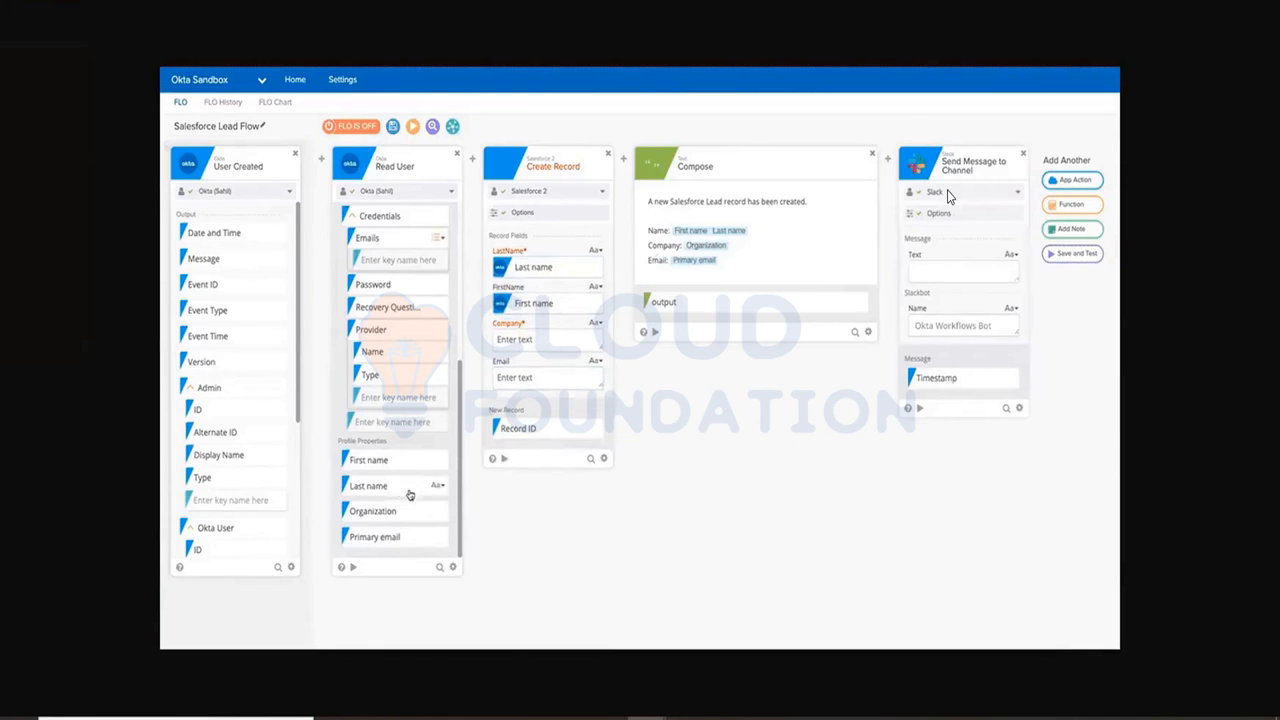
drag(387, 511, 510, 340)
drag(372, 543, 532, 384)
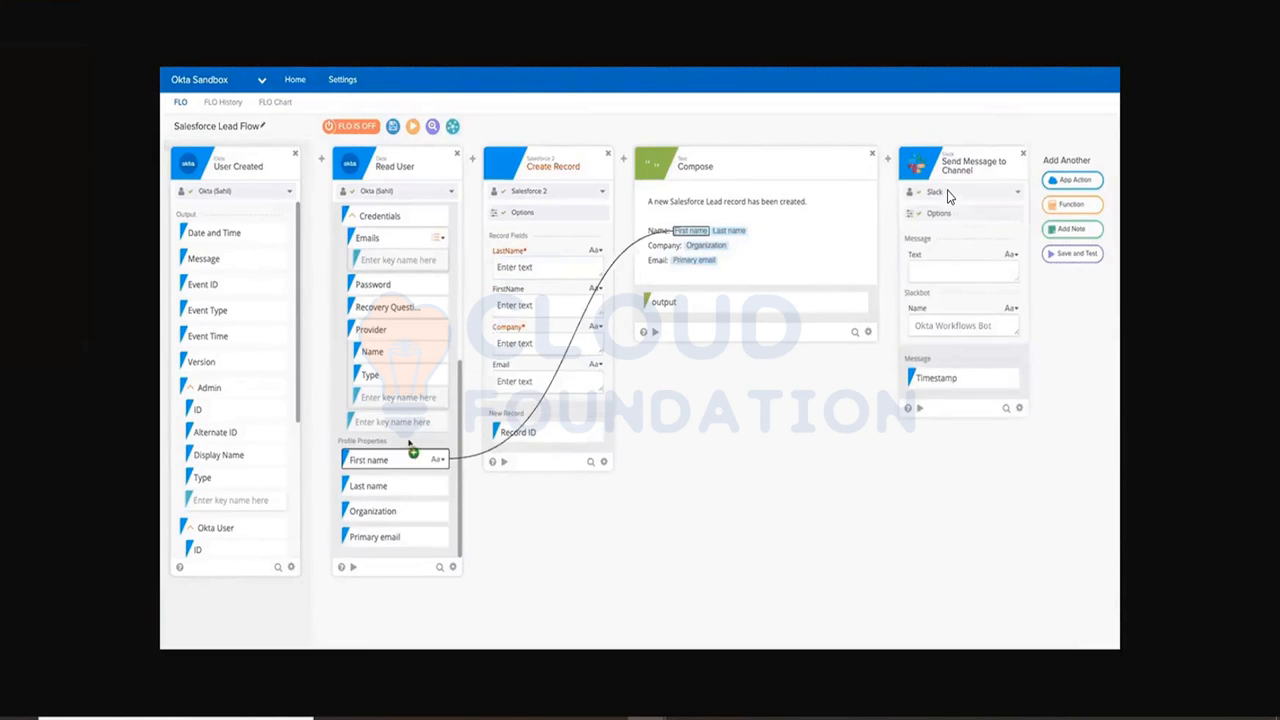
drag(412, 455, 516, 306)
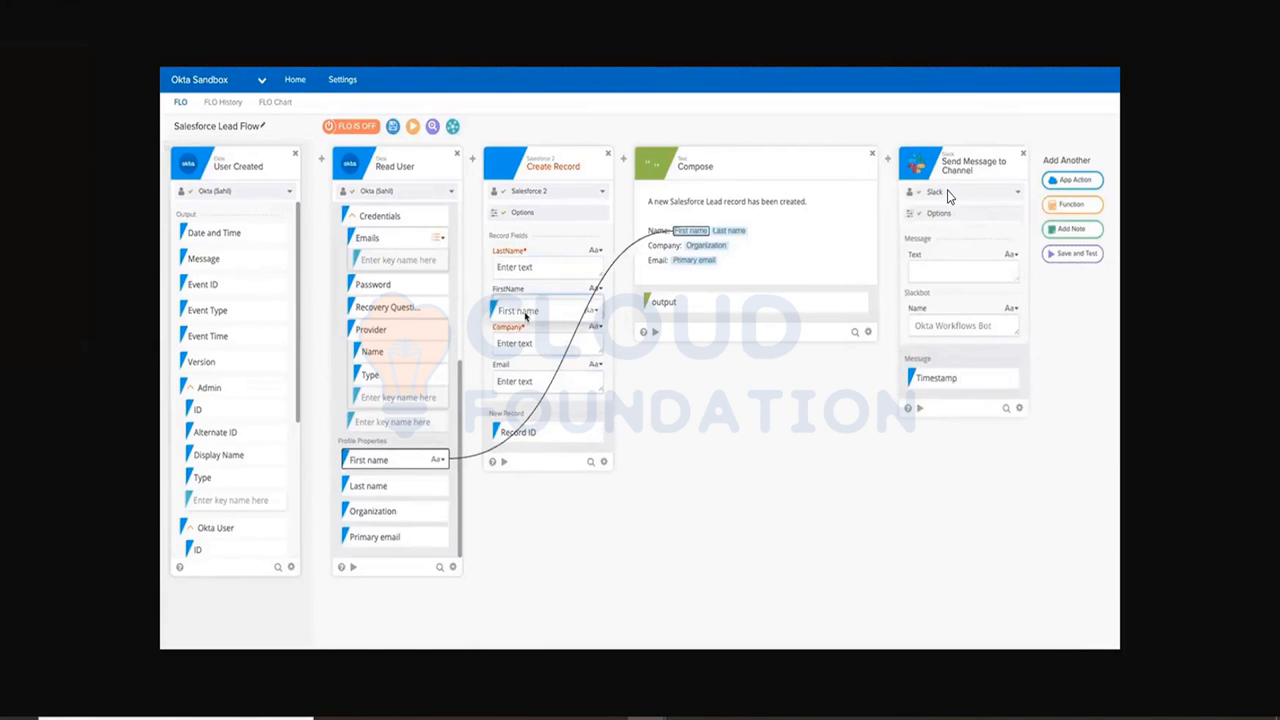
drag(395, 480, 514, 267)
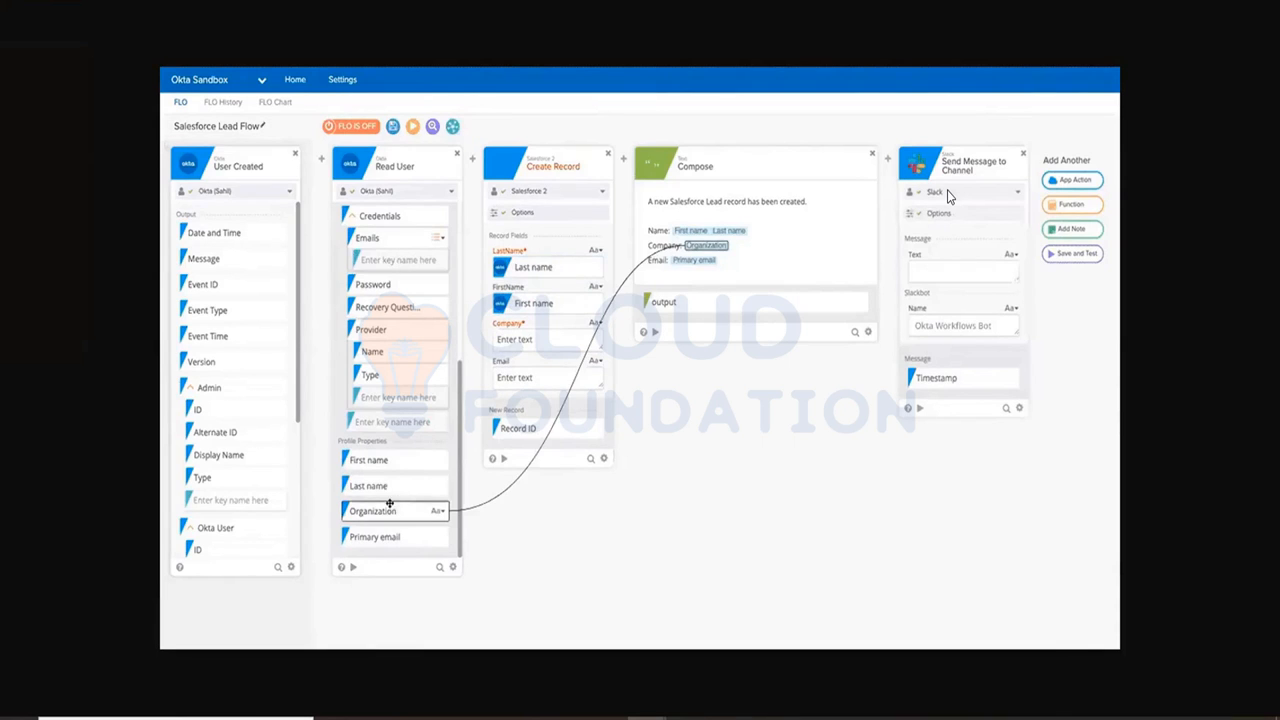
drag(387, 508, 468, 428)
drag(537, 352, 530, 342)
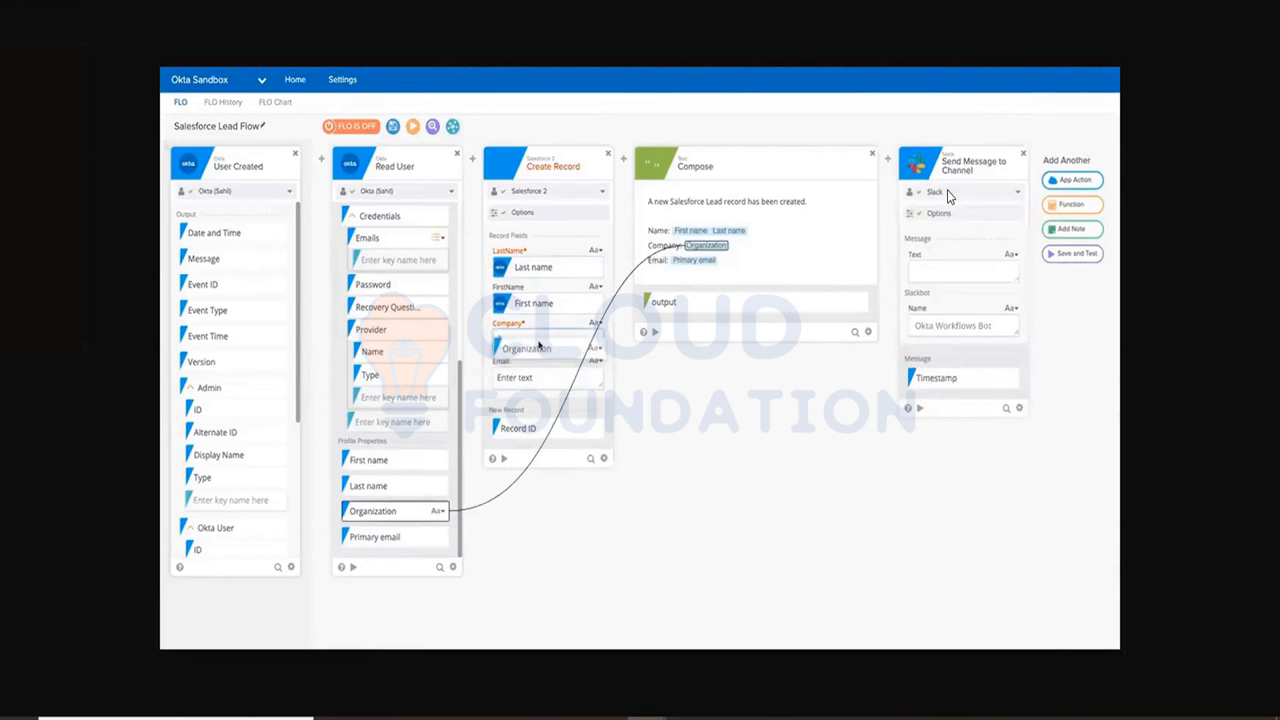
drag(372, 544, 530, 385)
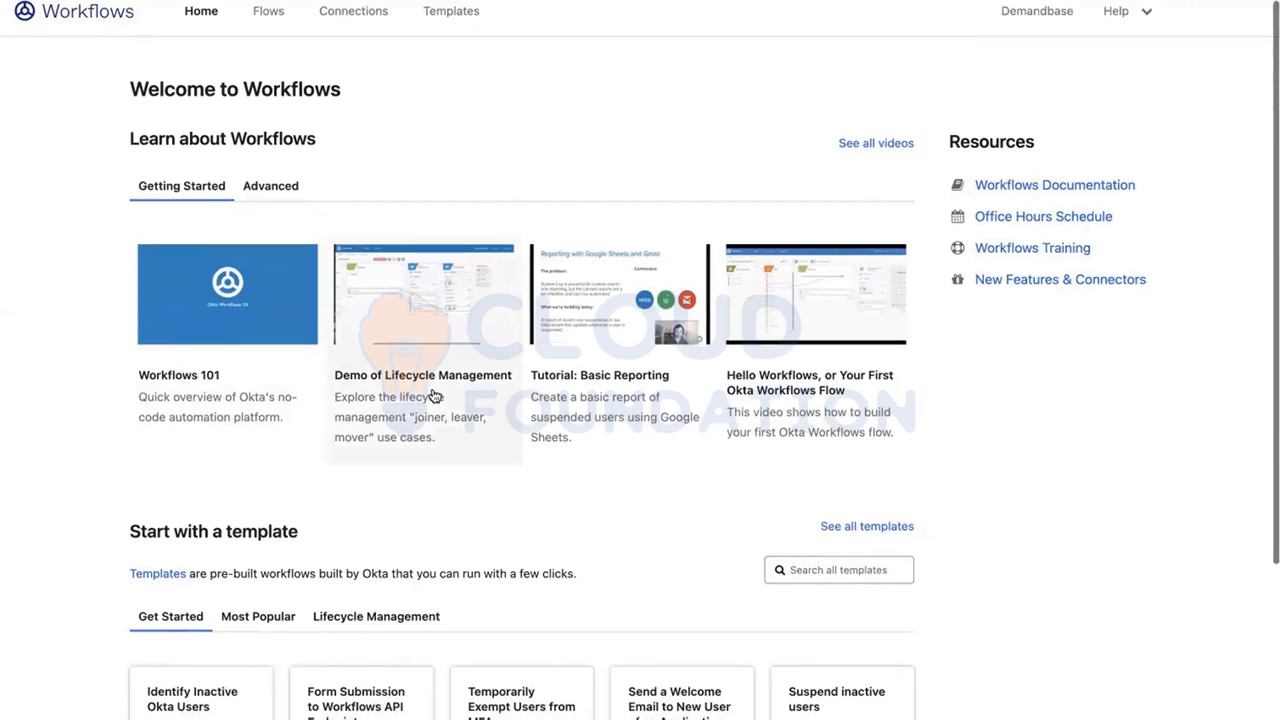
Show all Workflows templates and open the introductory template "Send a welcome email to new user of an application".
scroll(600, 450, down, 3)
scroll(670, 479, up, 3)
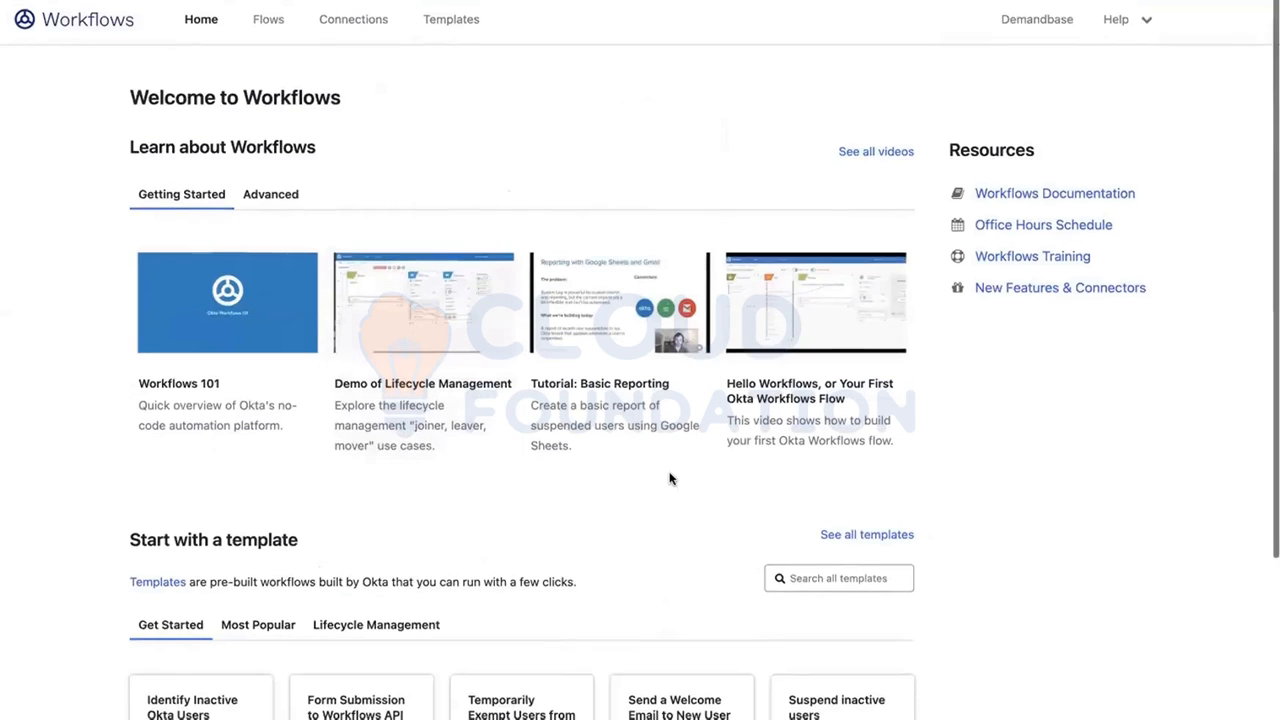
click(848, 535)
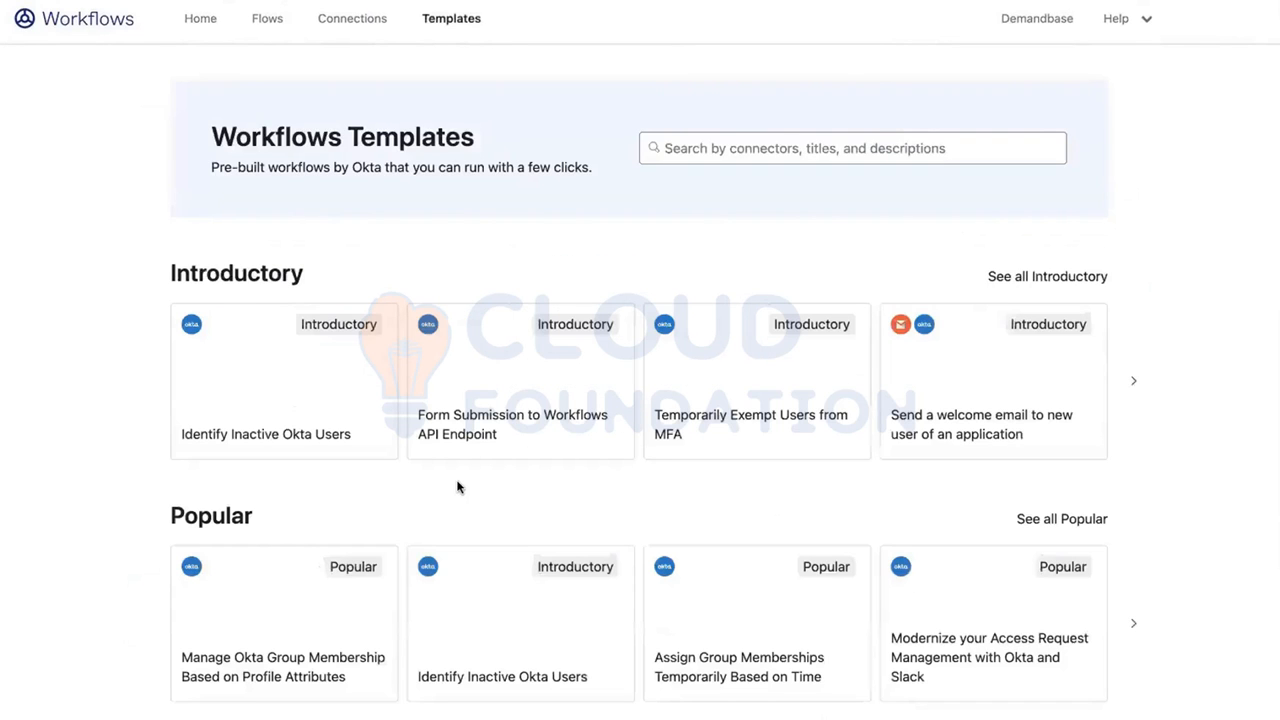
scroll(458, 487, down, 2)
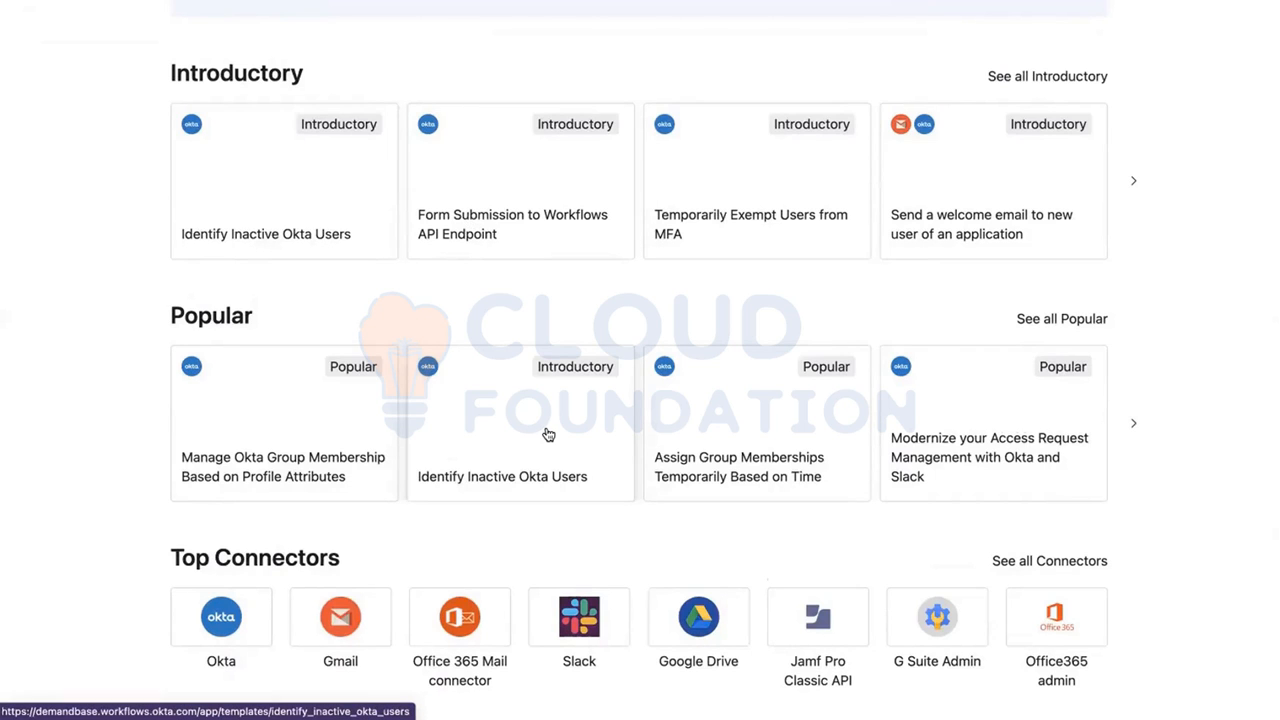
click(966, 187)
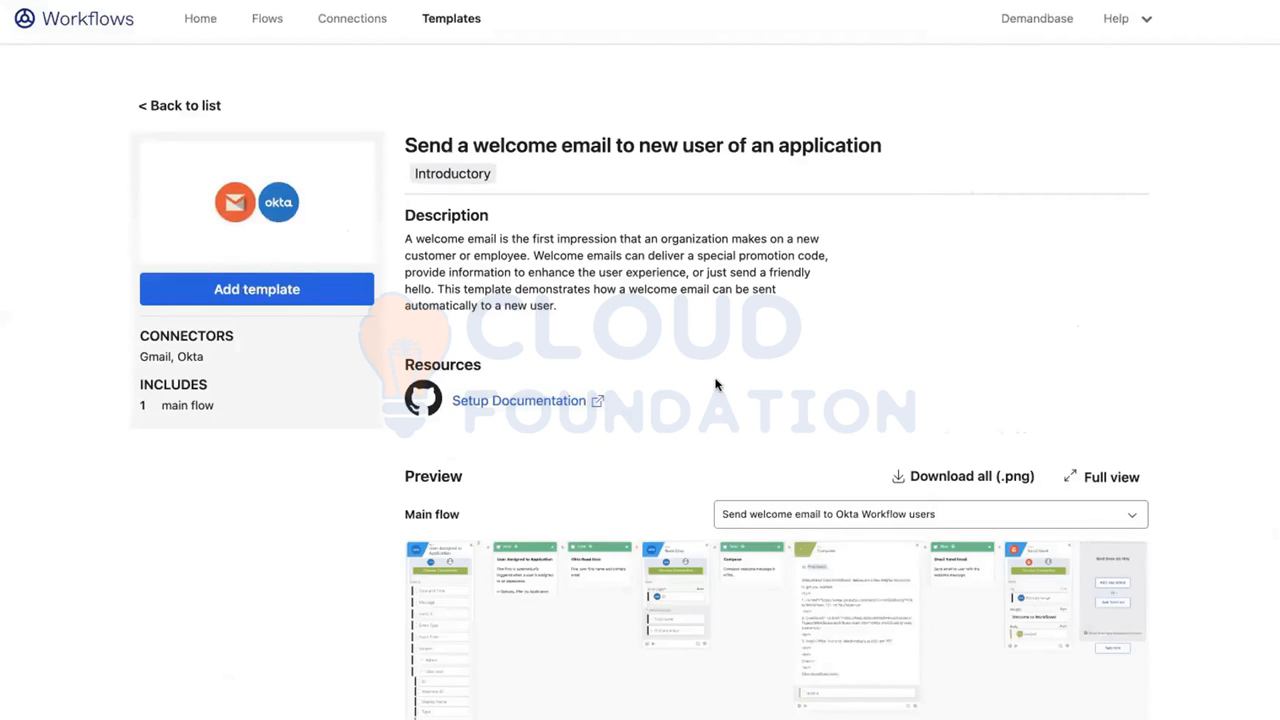
Add the "Send a welcome email to new user of an application" template and open its flow "Send welcome email to Okta Workflow users".
scroll(715, 385, down, 4)
scroll(715, 385, up, 3)
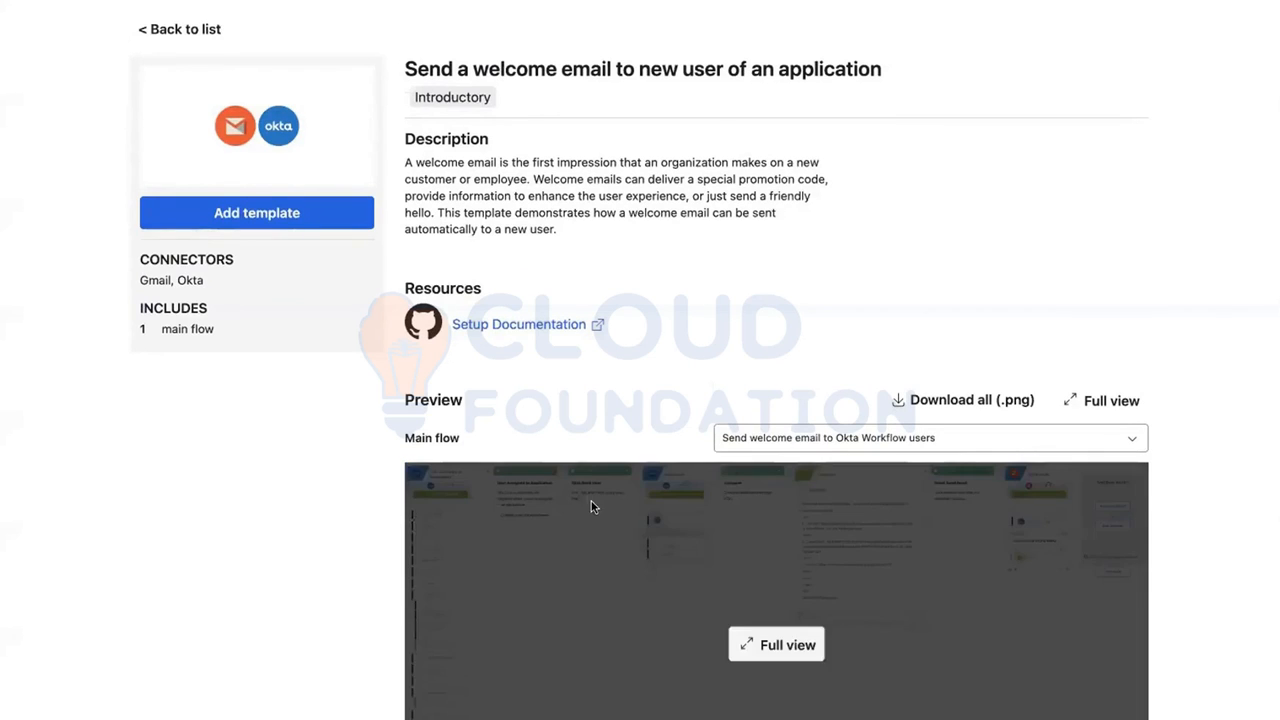
scroll(635, 477, down, 3)
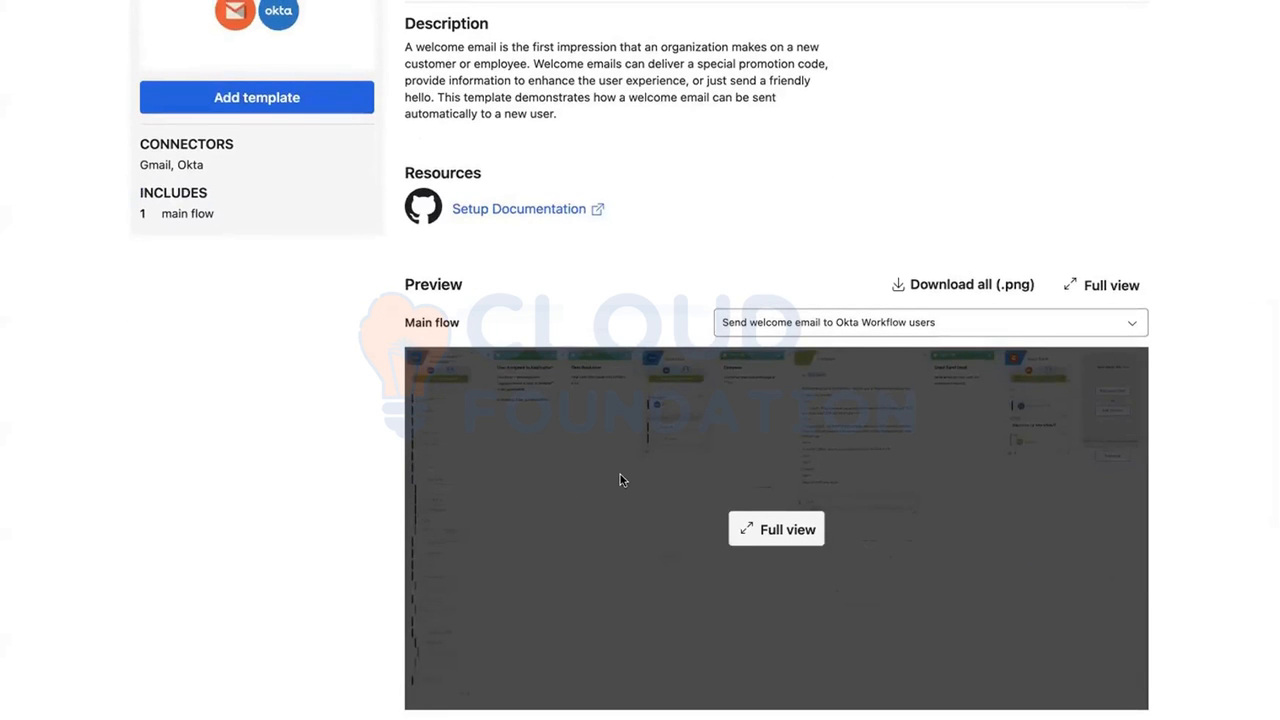
mouse_move(675, 546)
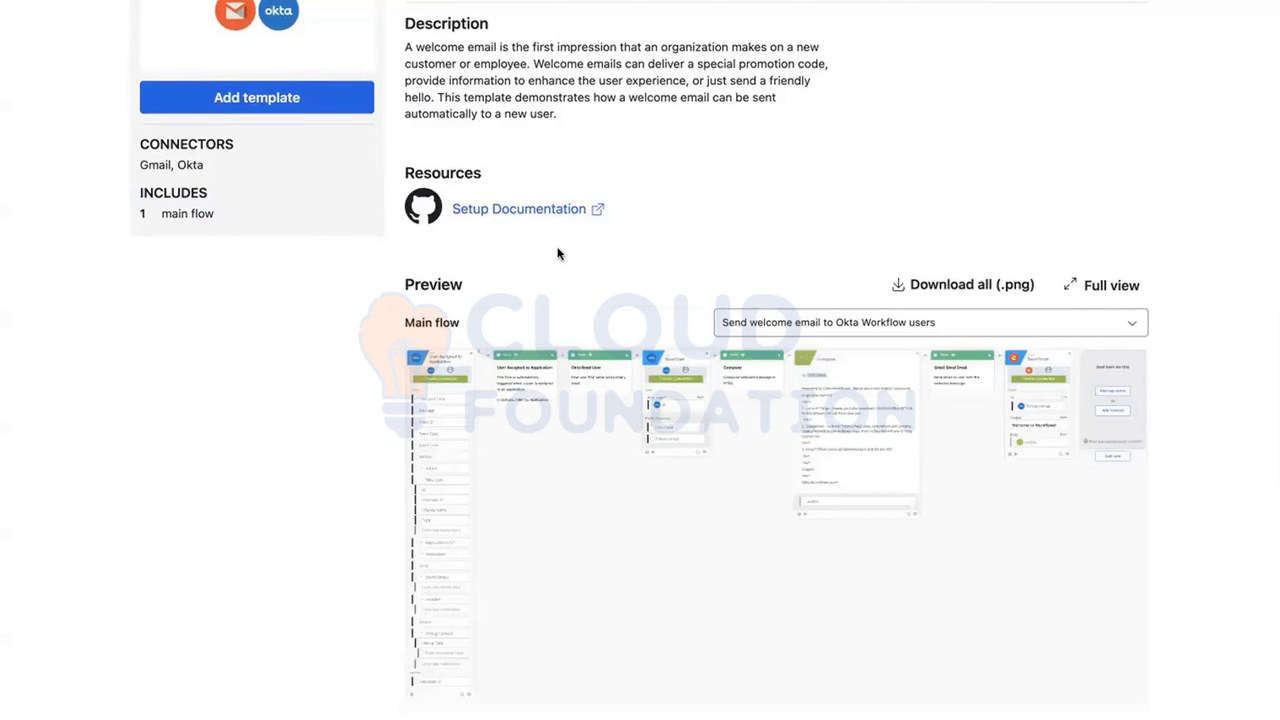
scroll(560, 257, up, 5)
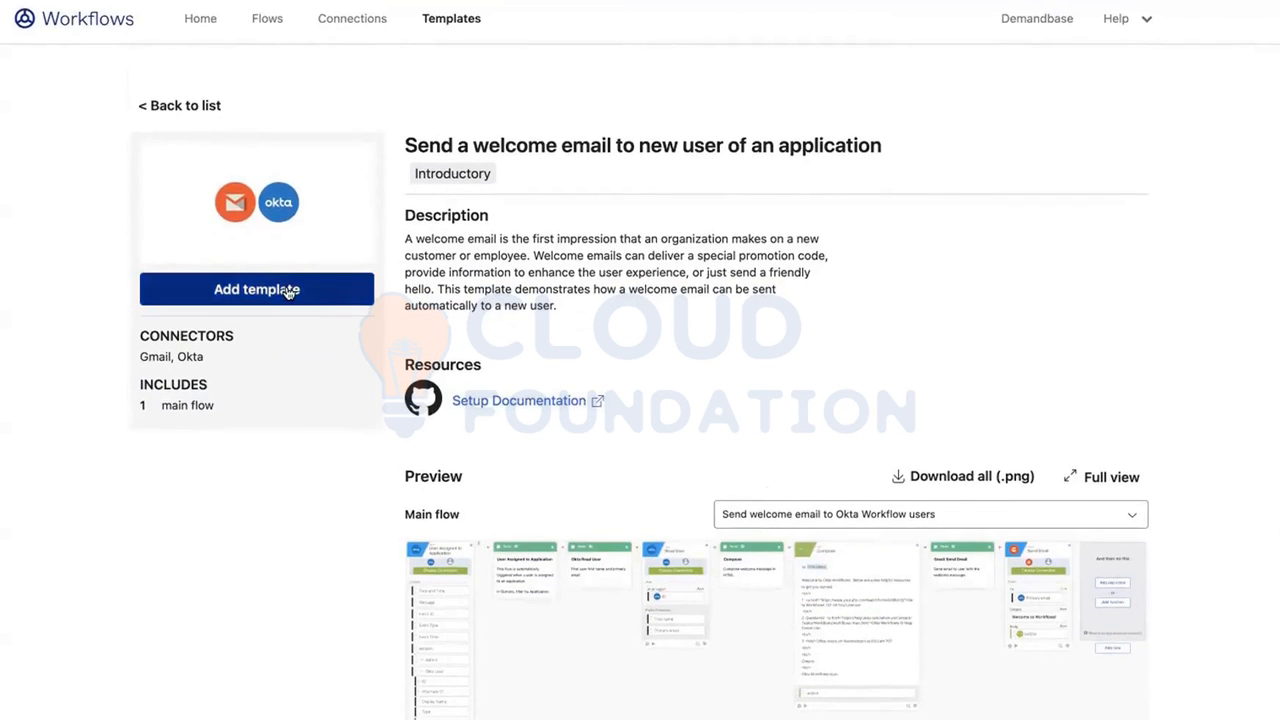
click(288, 291)
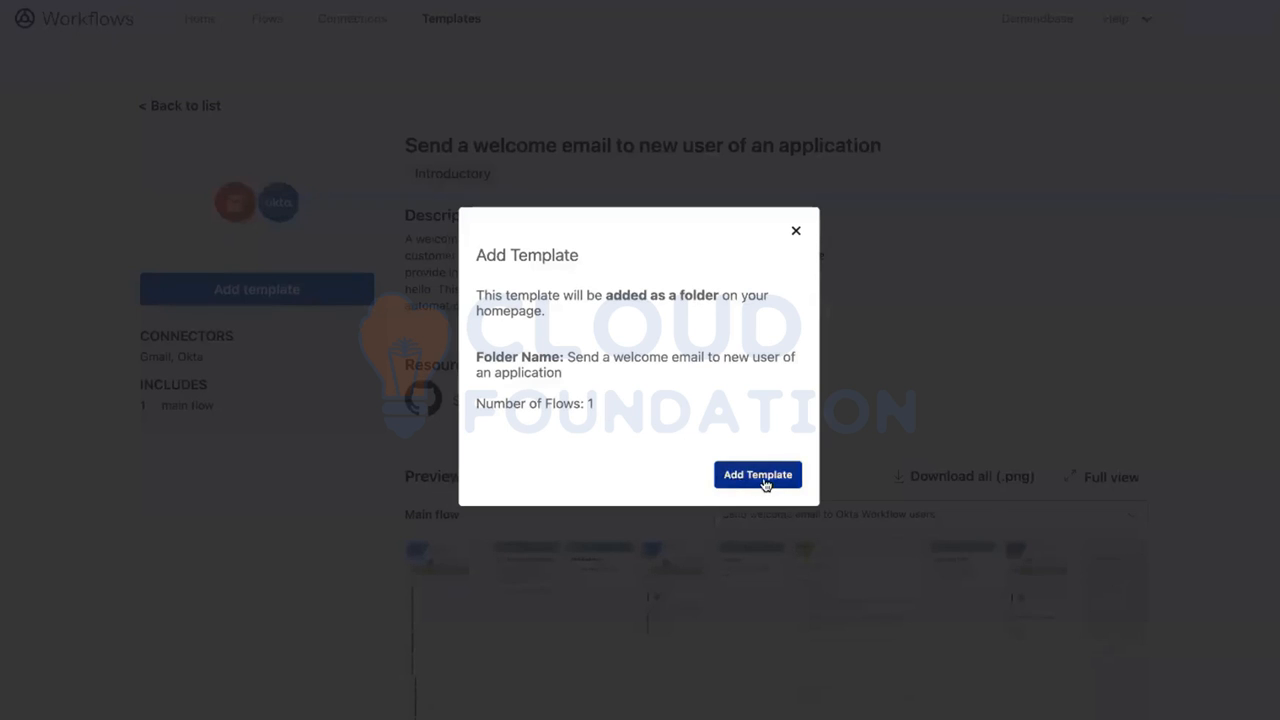
click(765, 484)
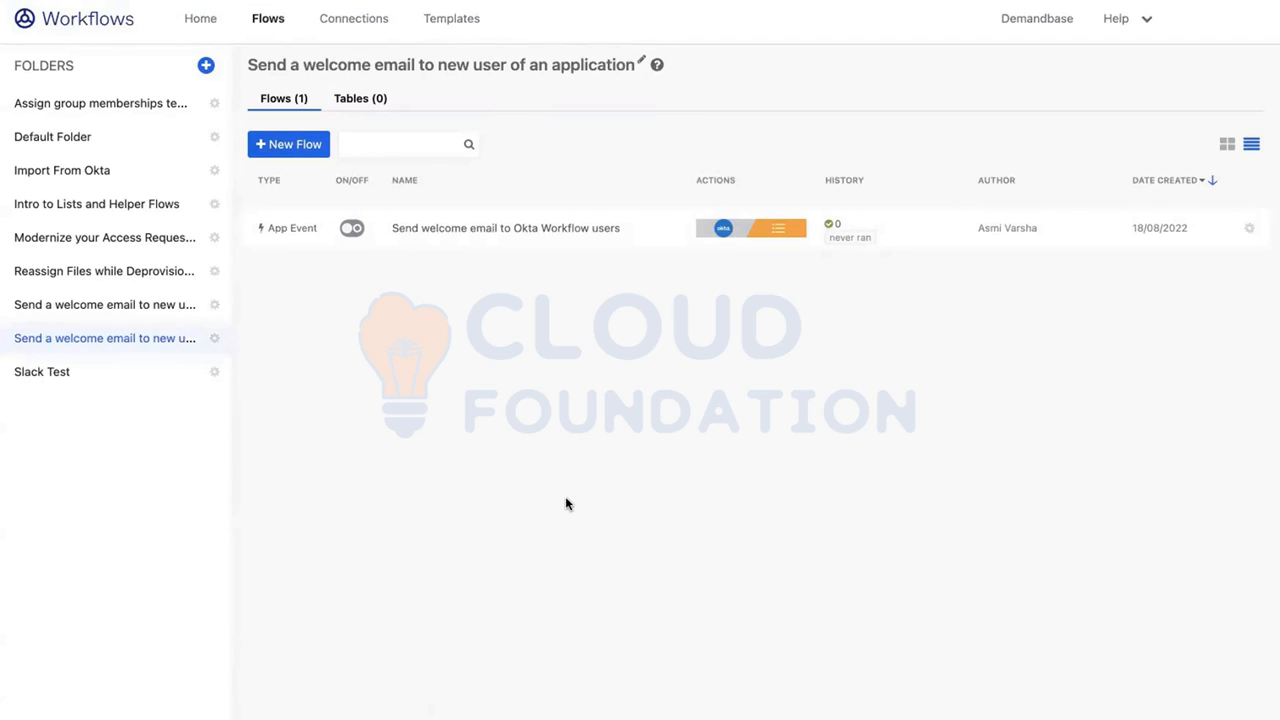
click(409, 236)
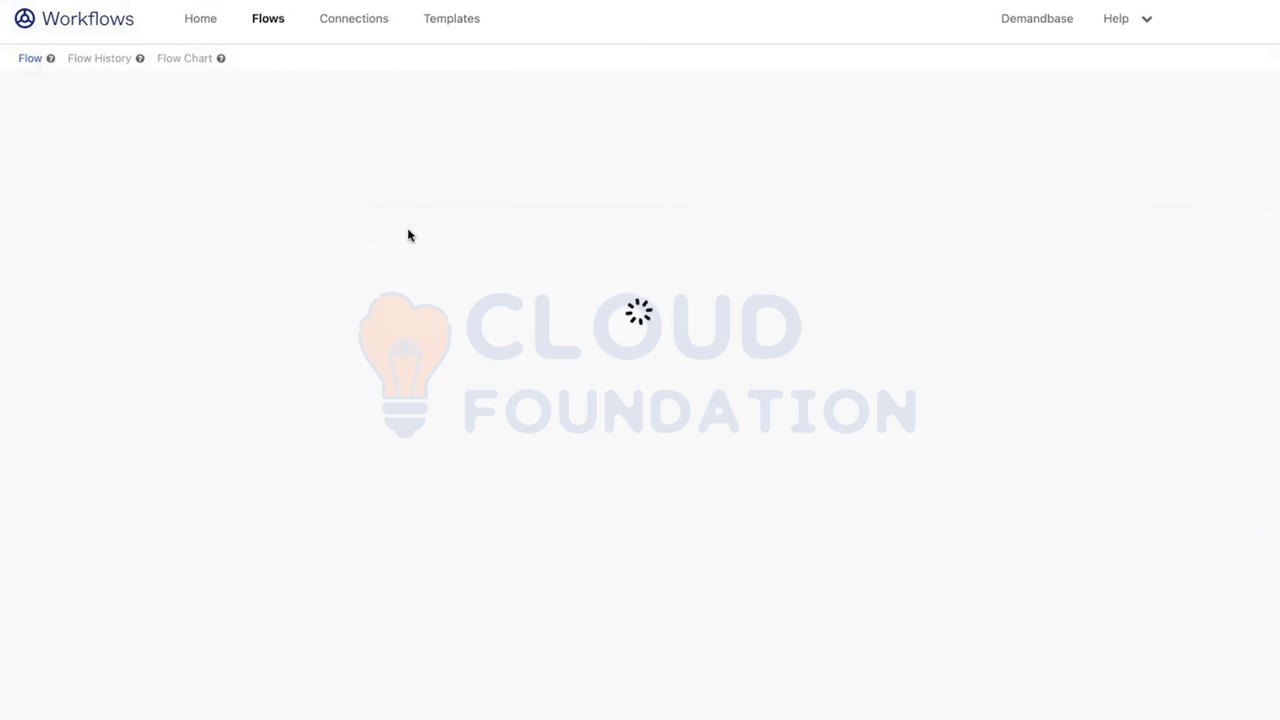
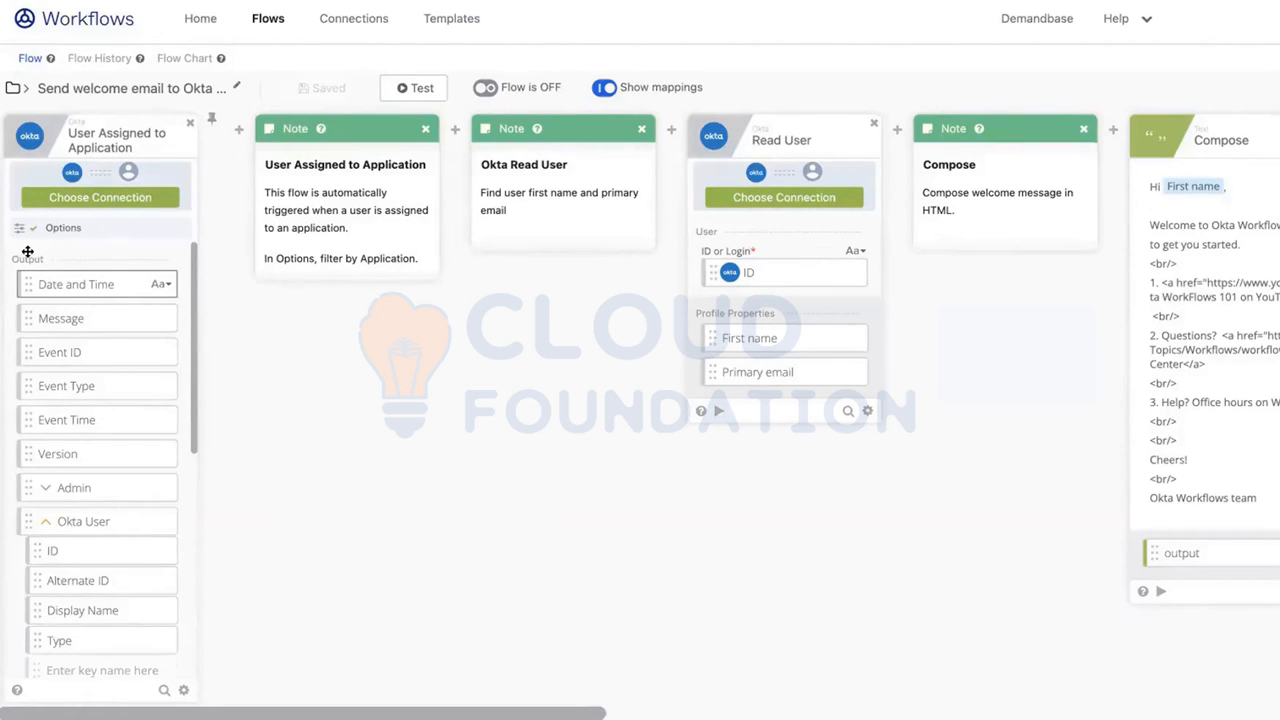
Examine the output fields of the User Assigned to Application card and how the Okta User ID maps into the Read User card.
scroll(86, 423, down, 5)
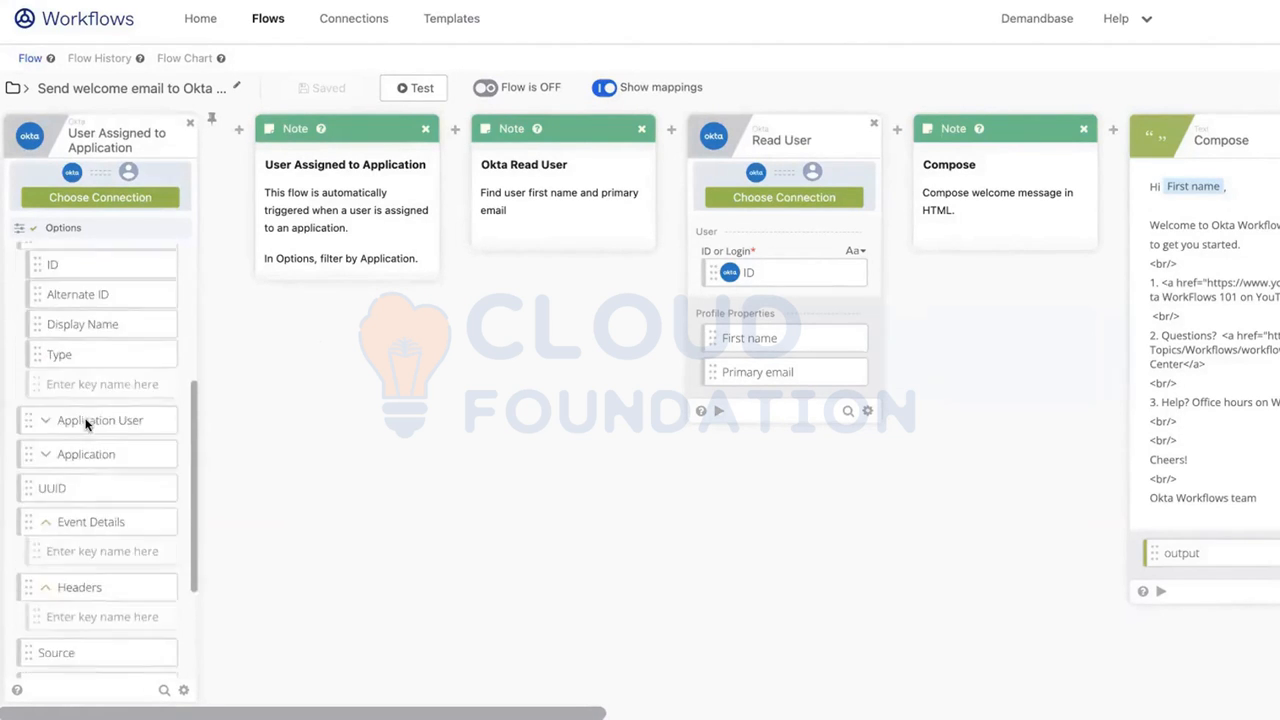
scroll(86, 423, down, 4)
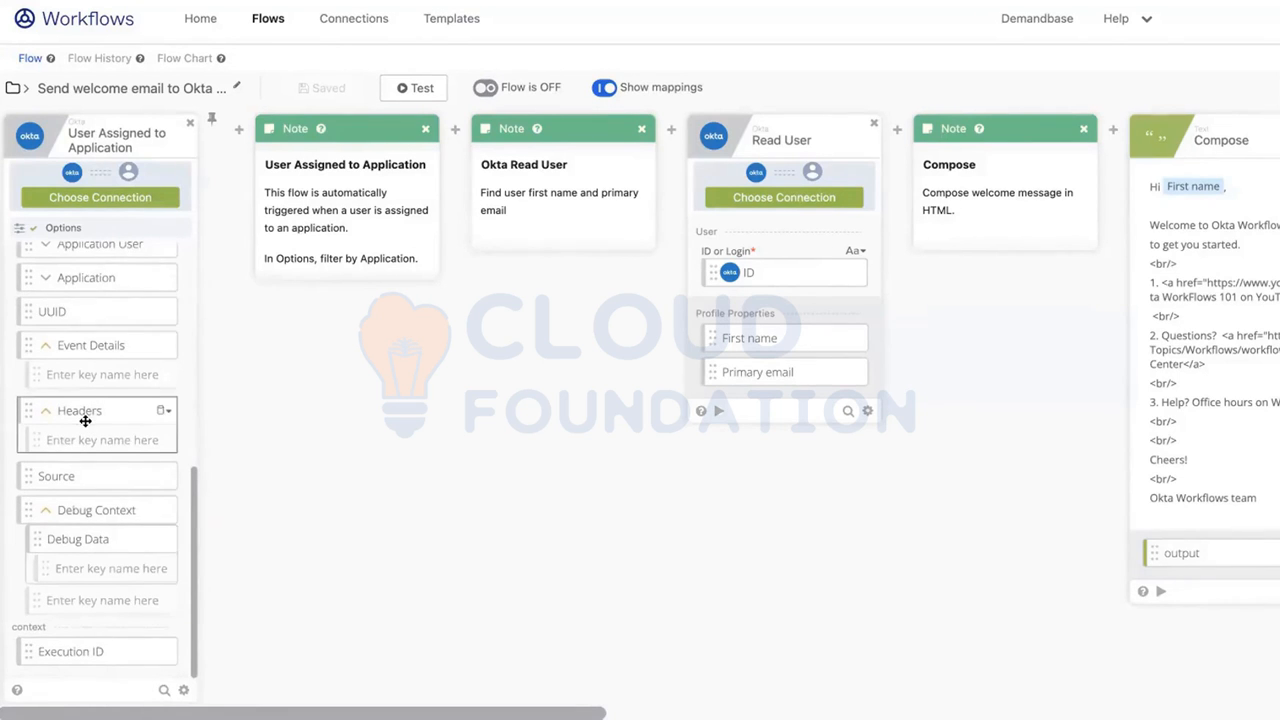
scroll(86, 422, up, 9)
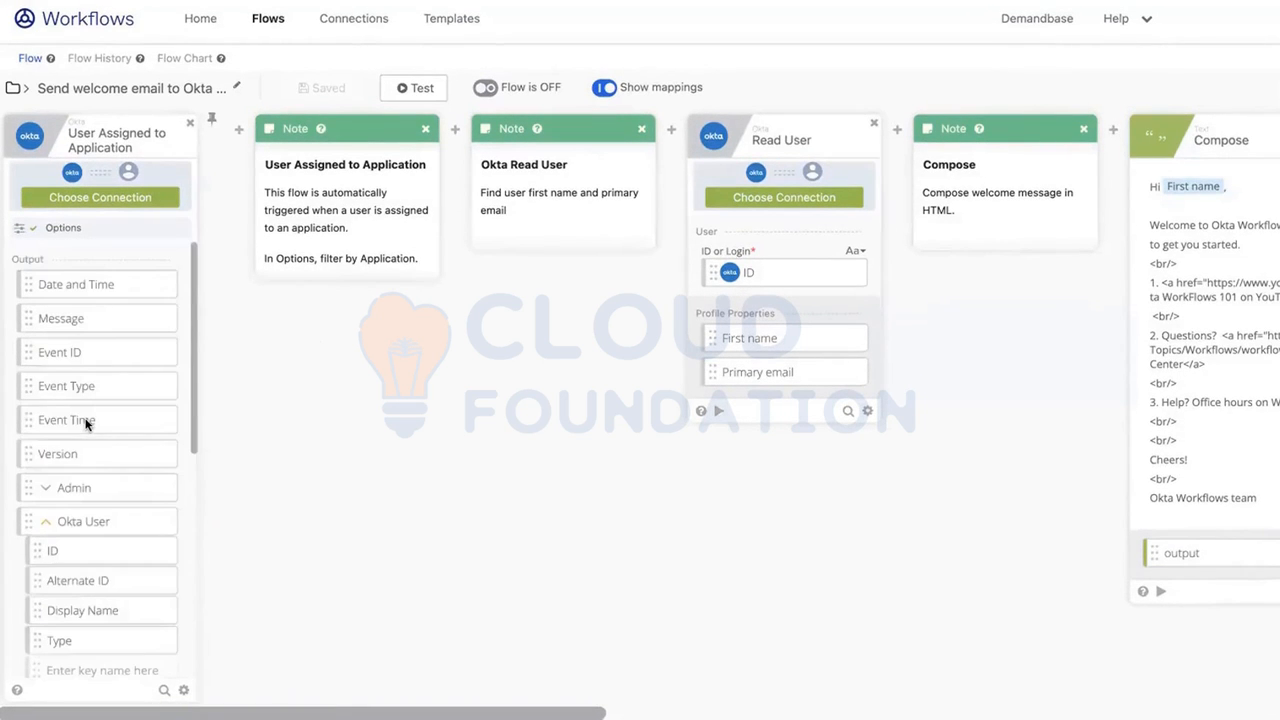
scroll(82, 480, down, 2)
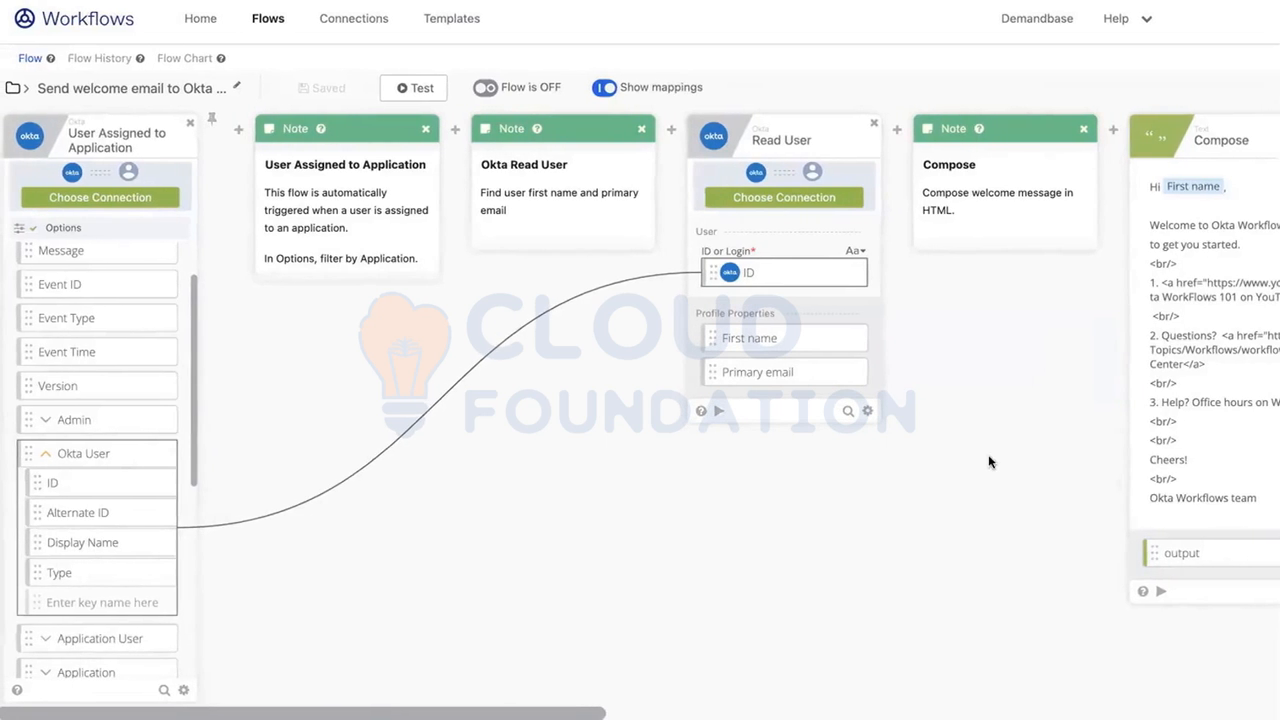
Examine the Compose card's HTML welcome message and the recipient, subject and body fields of the Gmail Send Email card.
scroll(988, 460, right, 5)
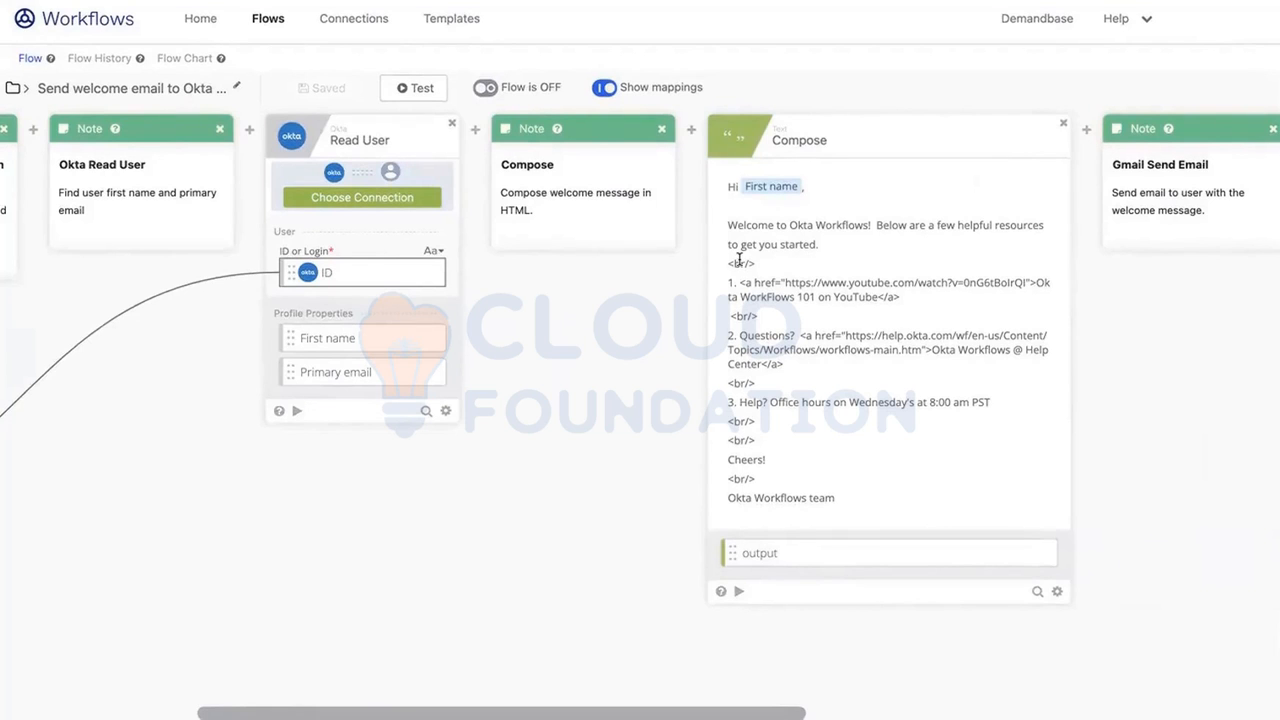
mouse_move(757, 190)
text(.)
scroll(809, 429, down, 1)
scroll(809, 429, down, 1)
scroll(809, 429, up, 1)
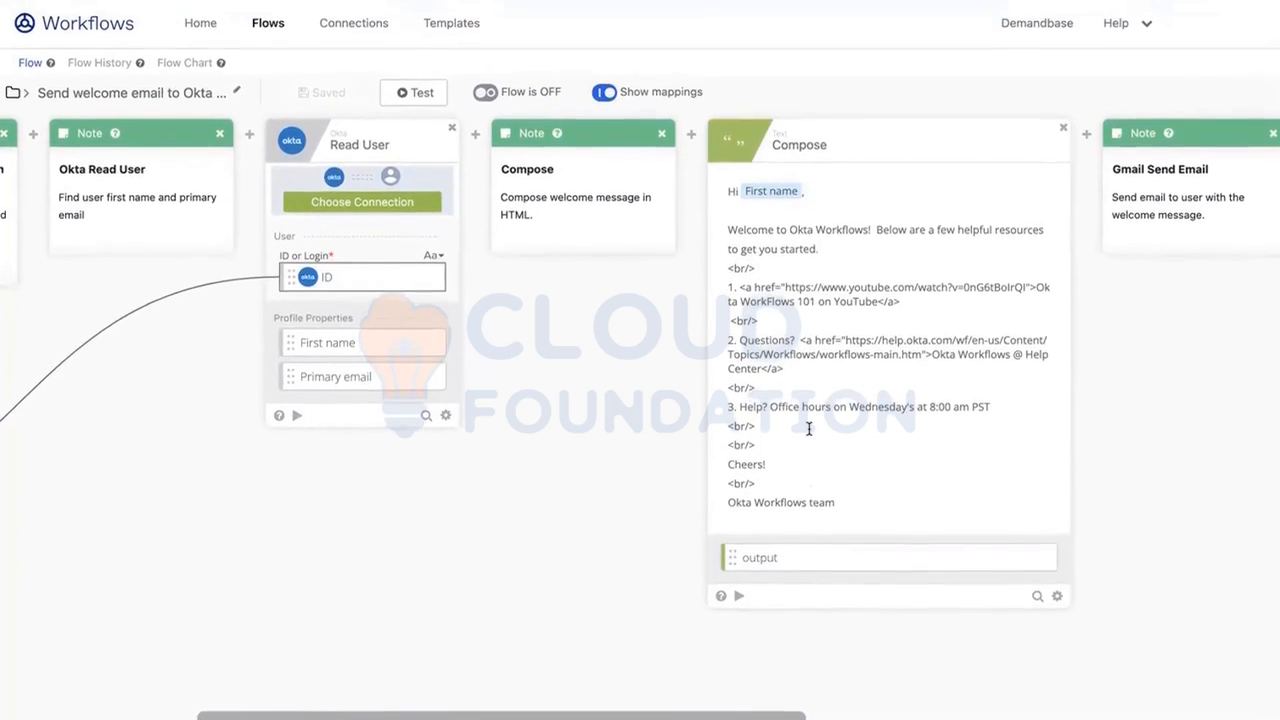
scroll(809, 429, right, 5)
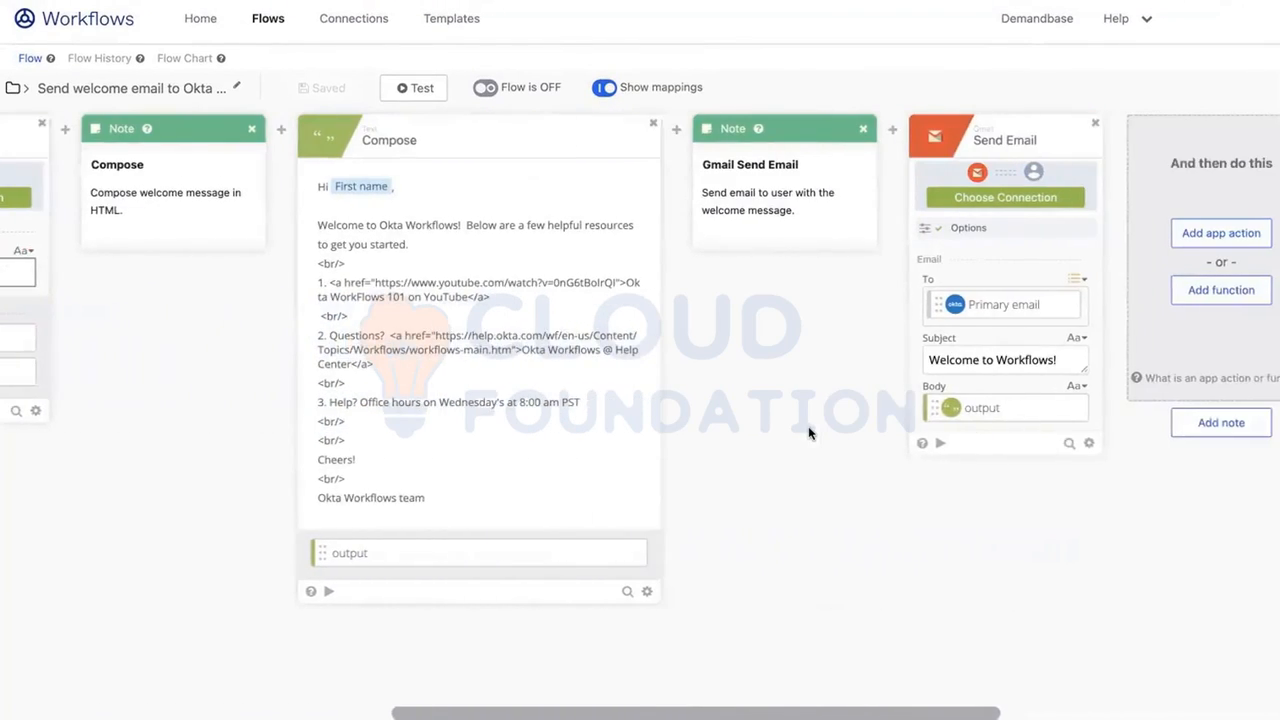
scroll(809, 432, right, 3)
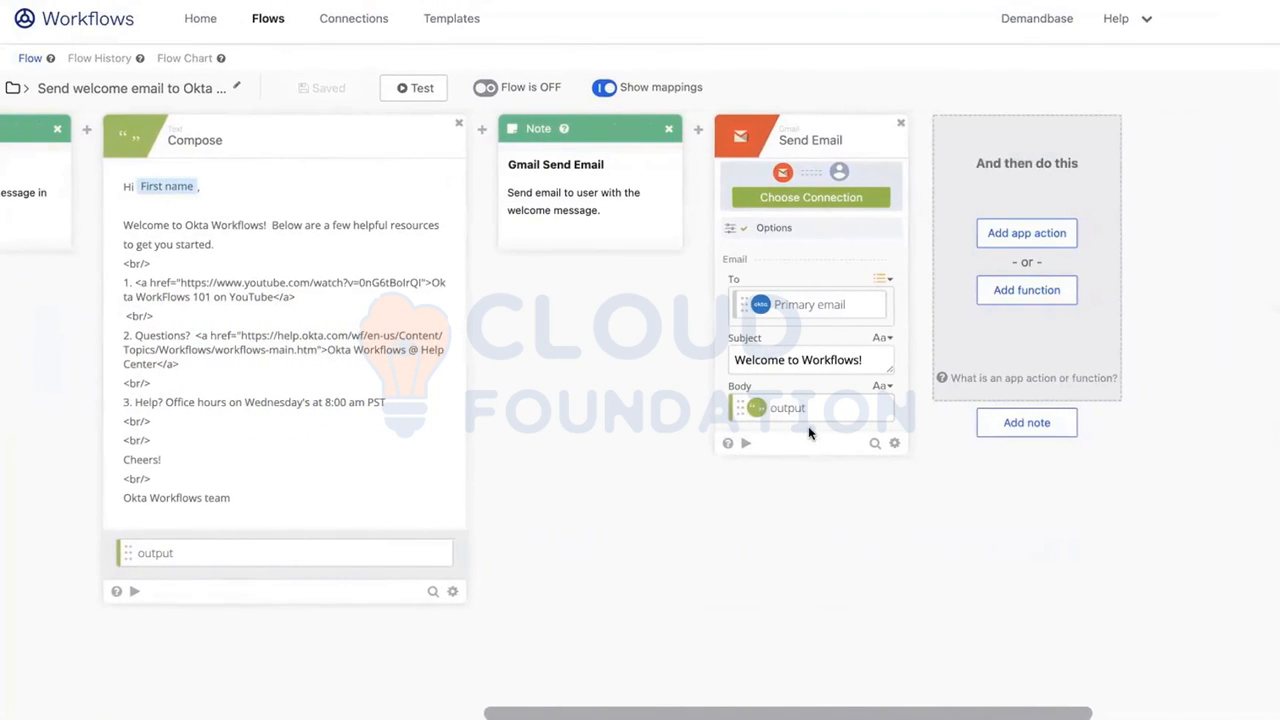
scroll(809, 432, right, 1)
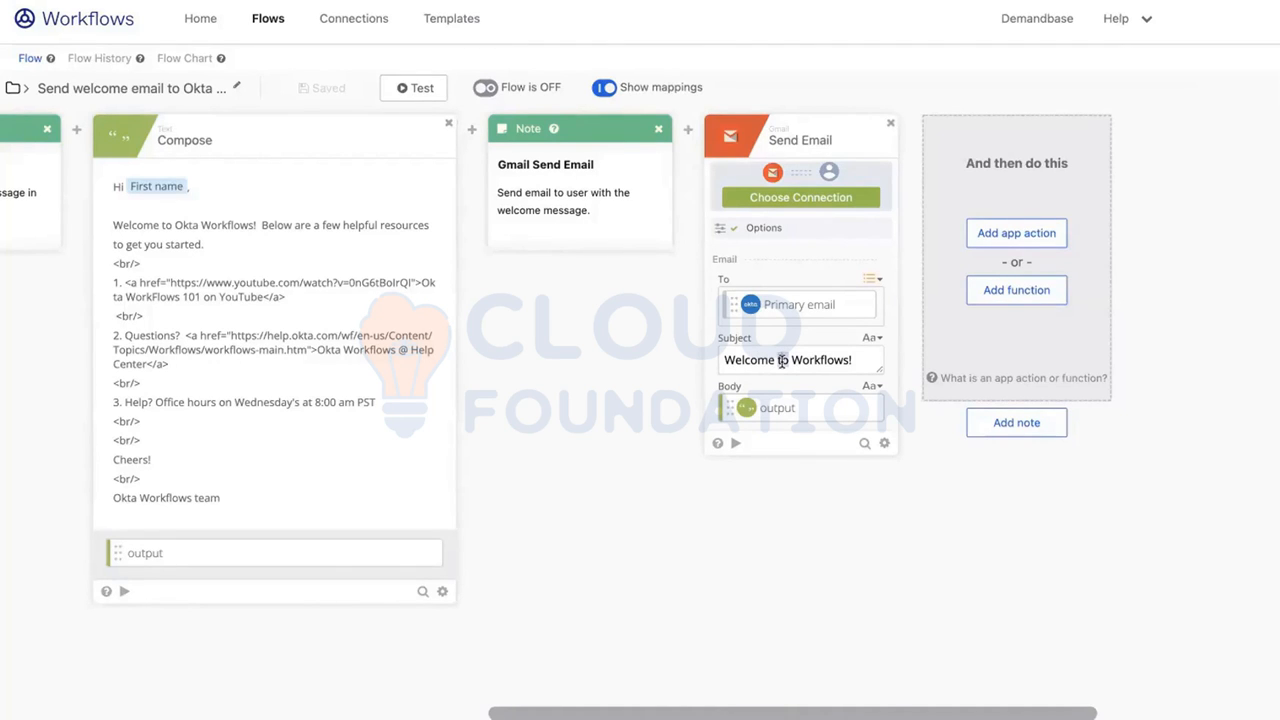
click(641, 359)
View the sub-fields and customization settings of the Application output on the User Assigned to Application card, closing the settings without saving.
scroll(585, 408, left, 10)
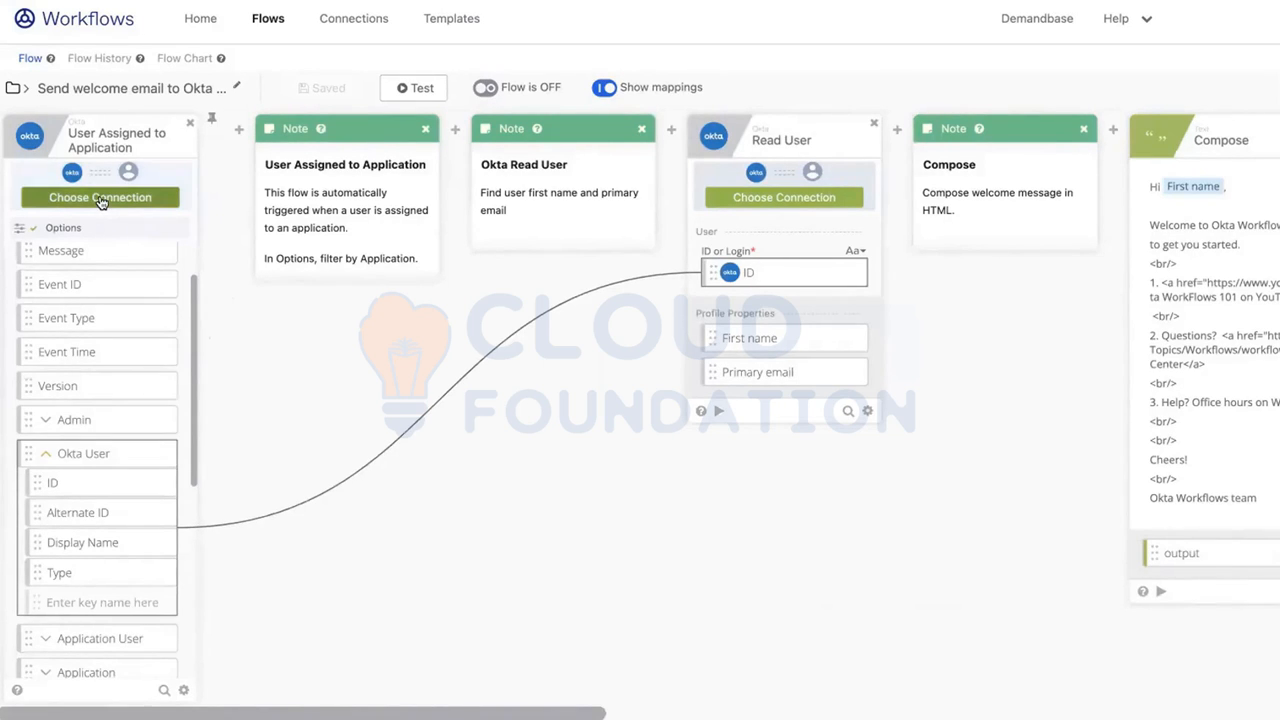
scroll(149, 351, down, 5)
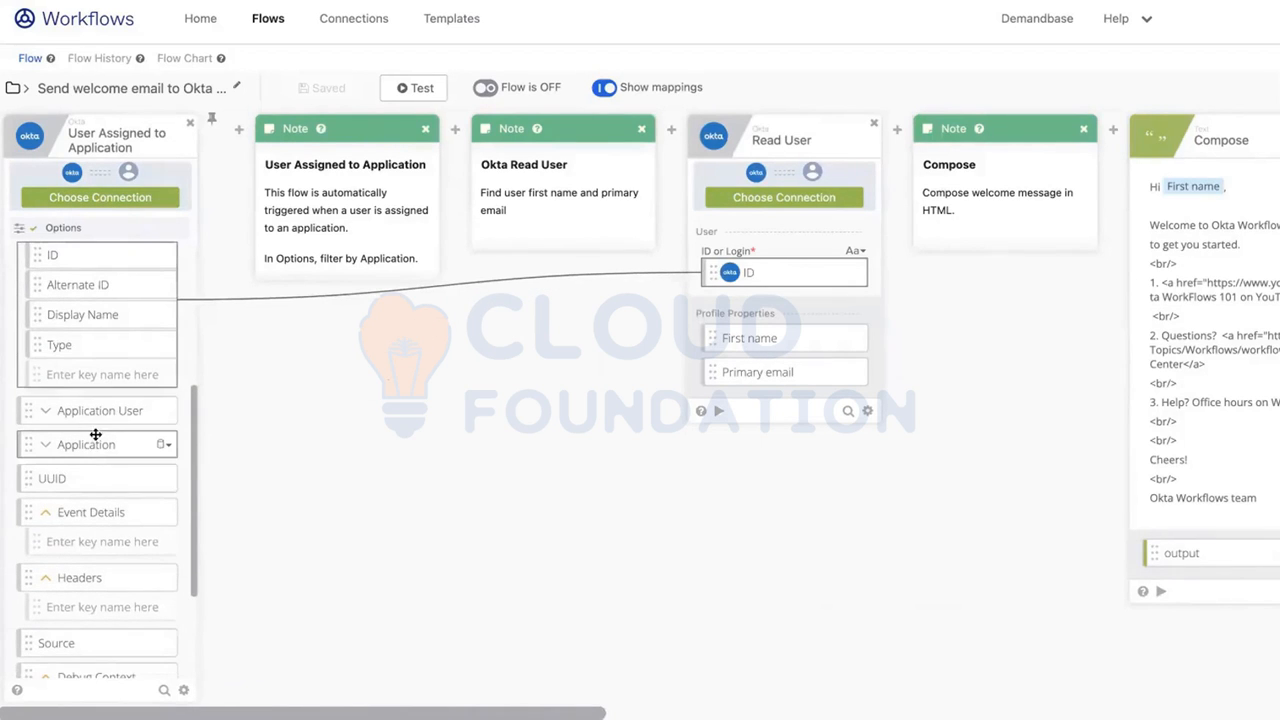
click(164, 446)
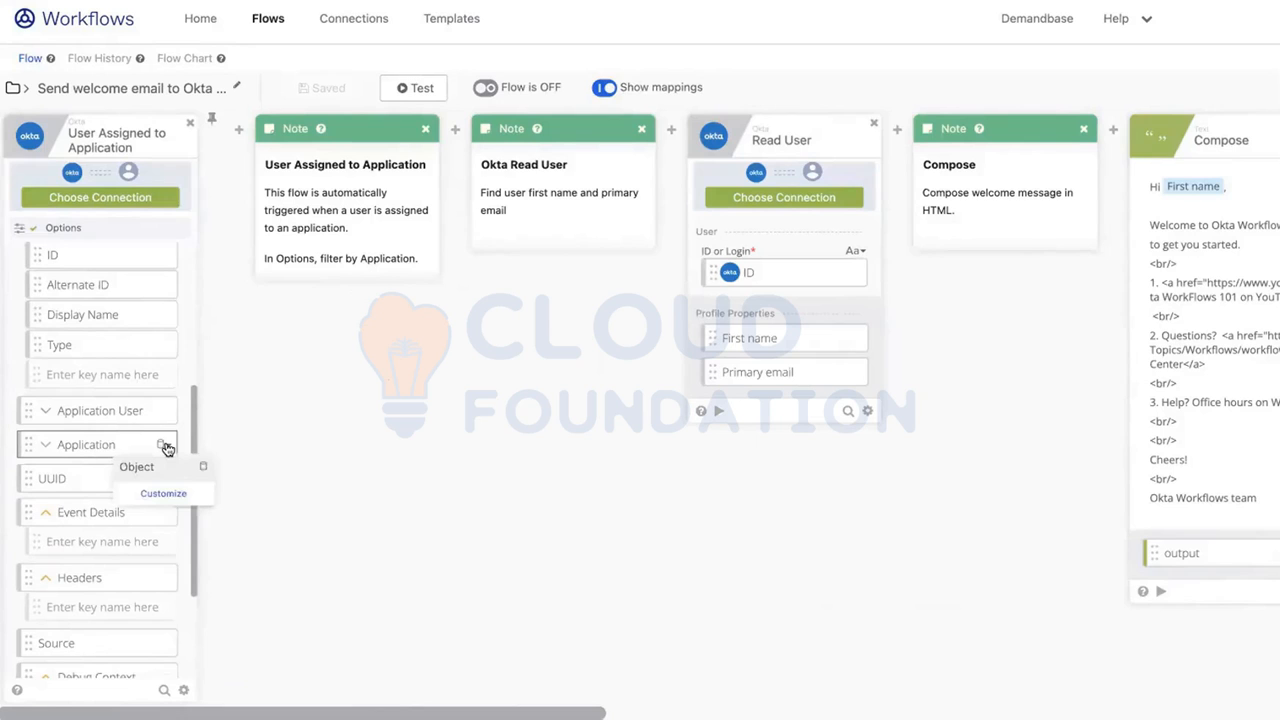
click(48, 449)
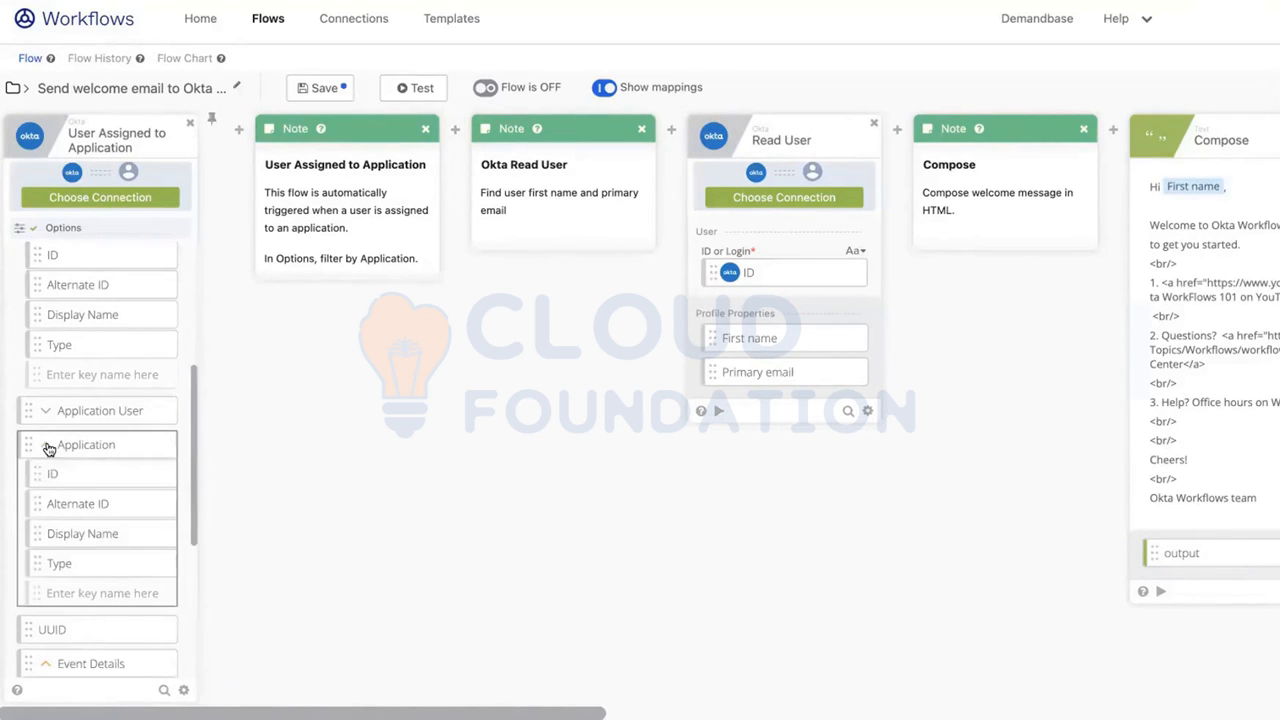
click(48, 449)
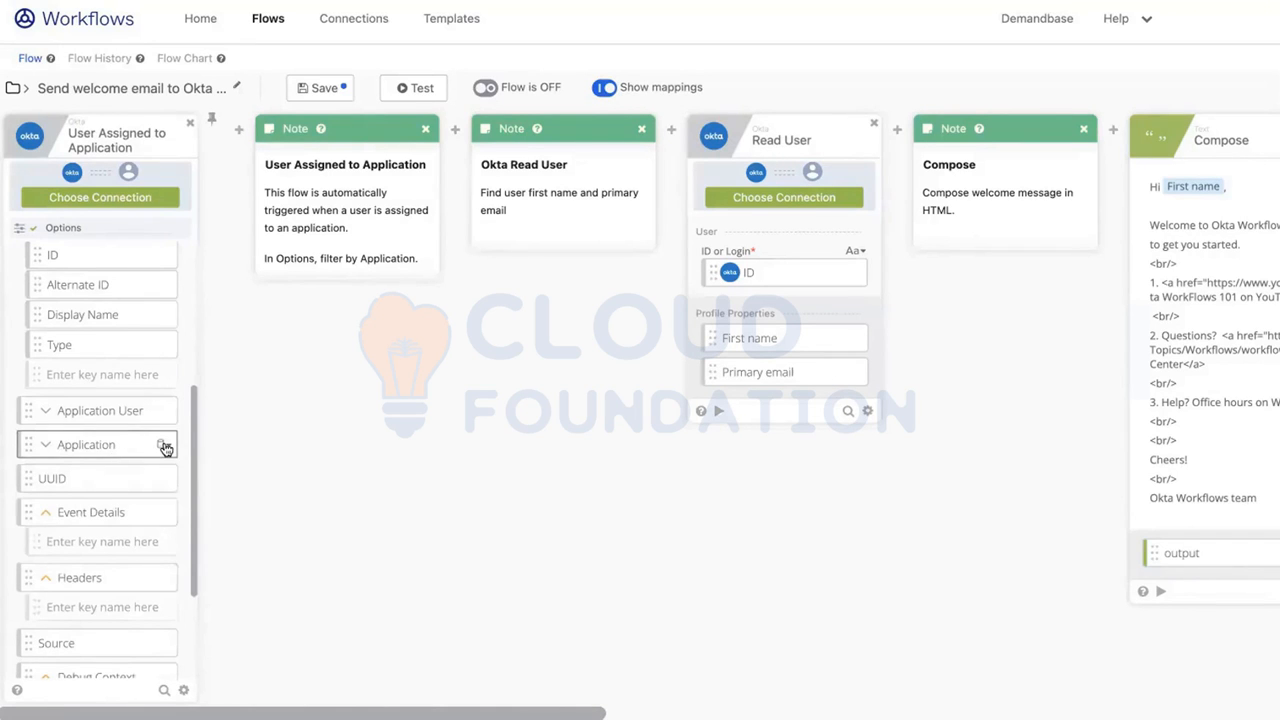
mouse_move(165, 448)
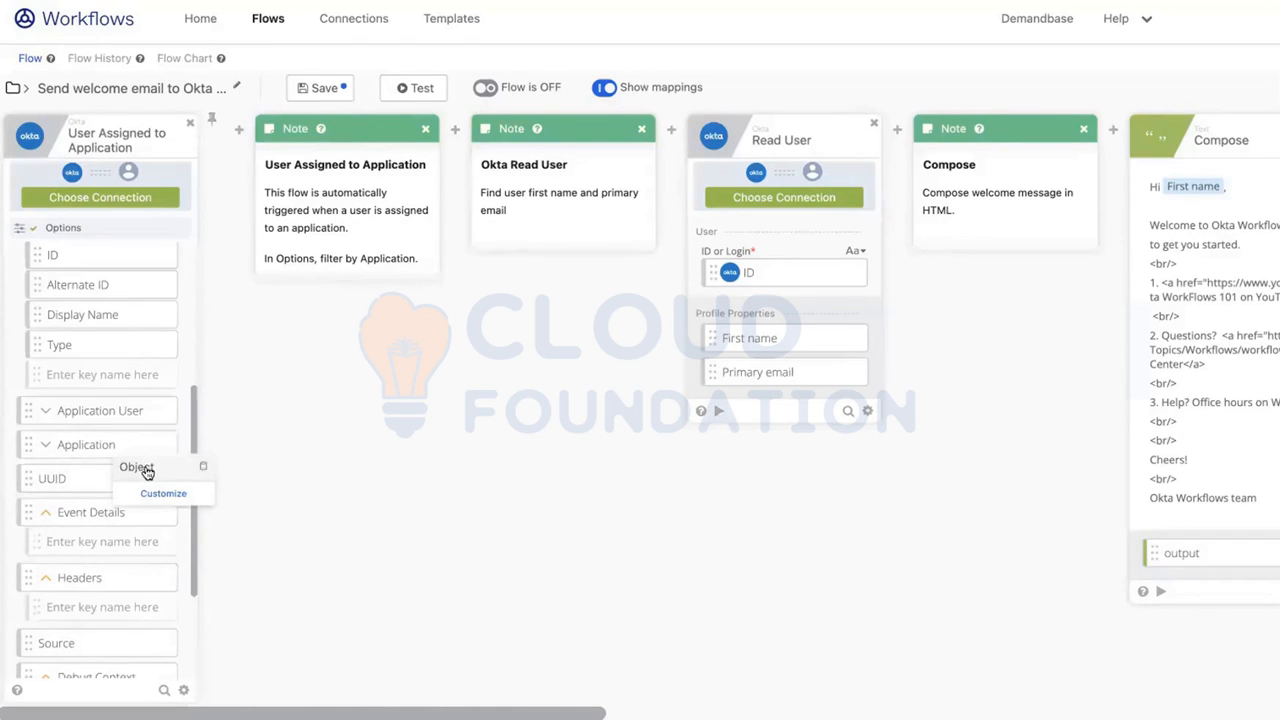
click(163, 494)
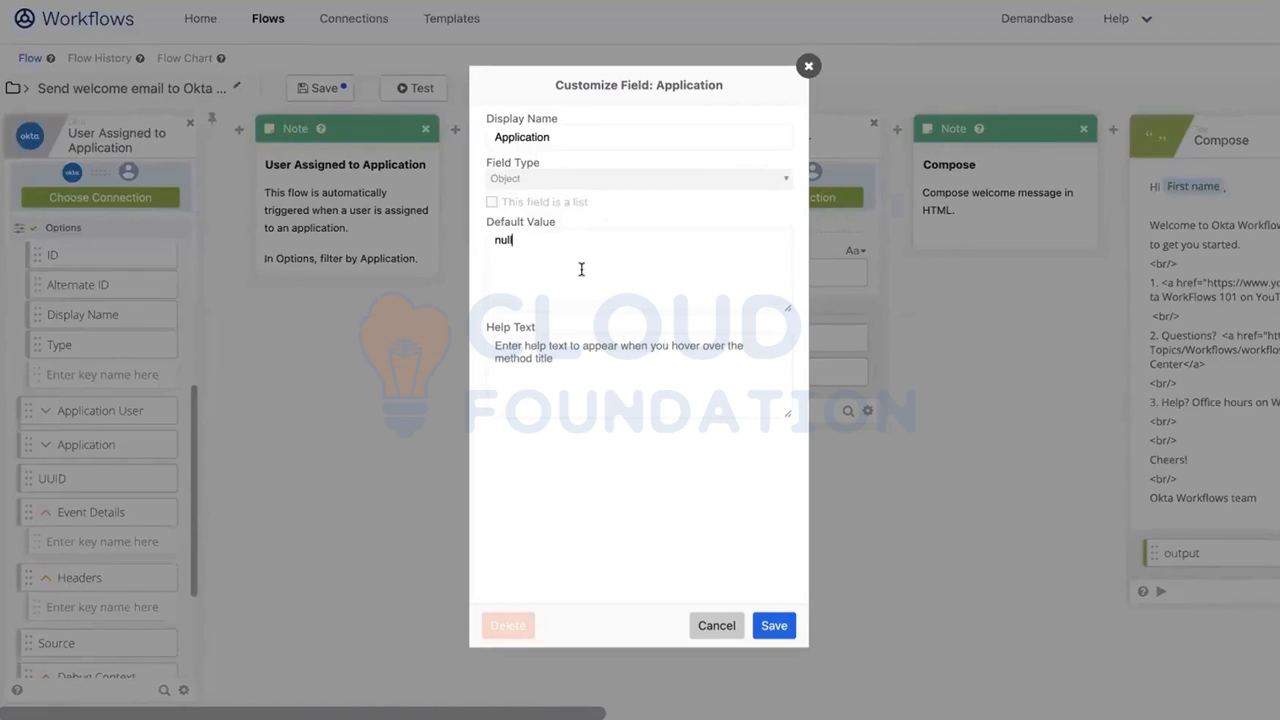
click(713, 628)
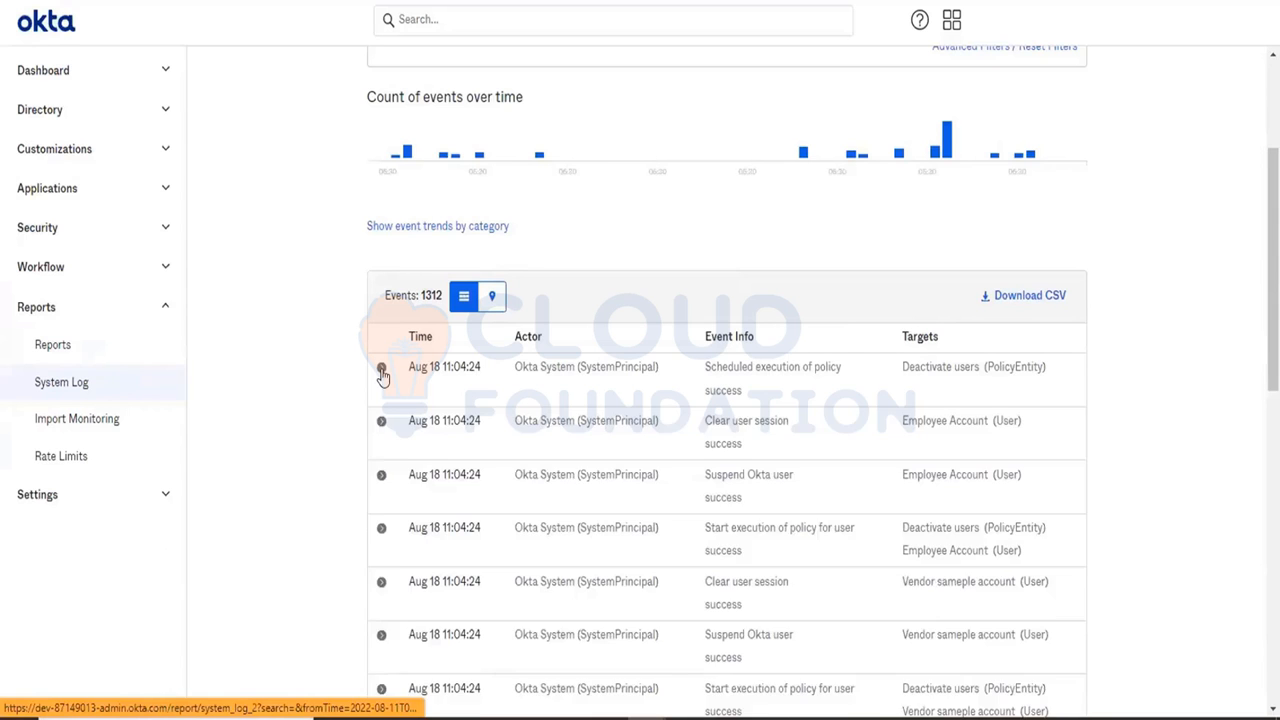
In the Okta Admin System Log, fully expand the "Scheduled execution of policy" event targeting Deactivate users and examine its details.
click(381, 367)
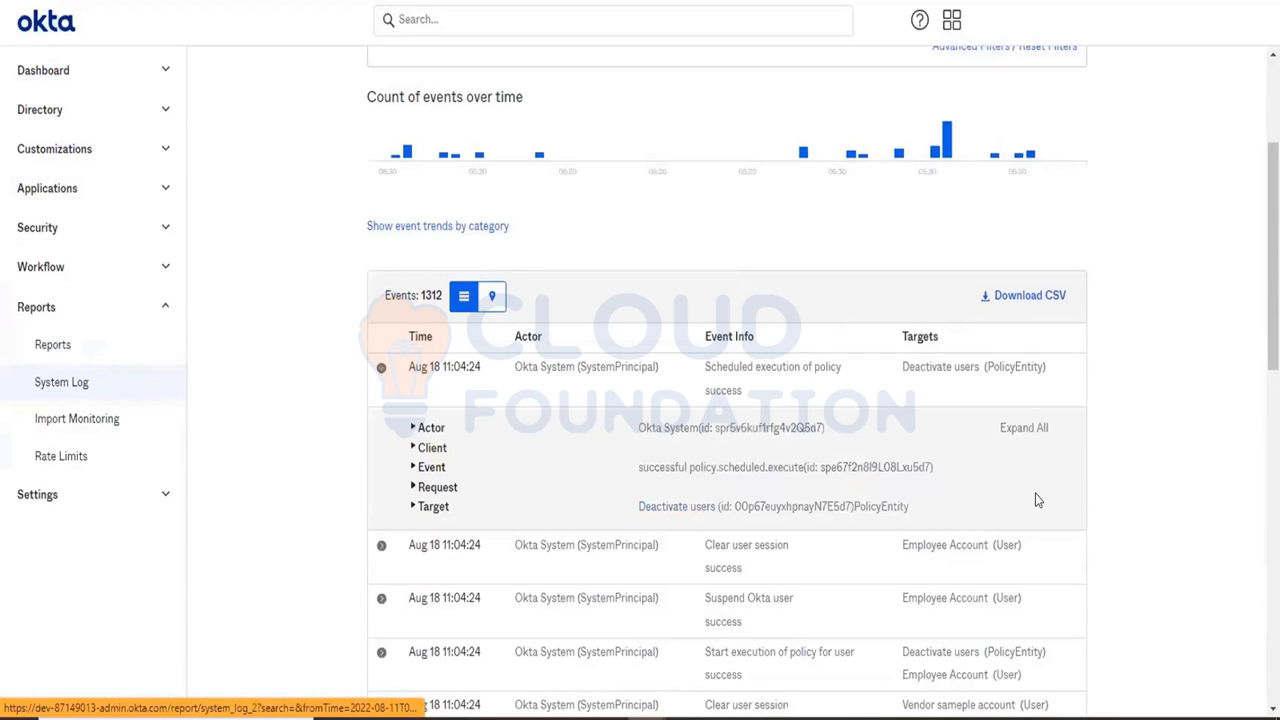
click(1024, 428)
scroll(831, 620, down, 3)
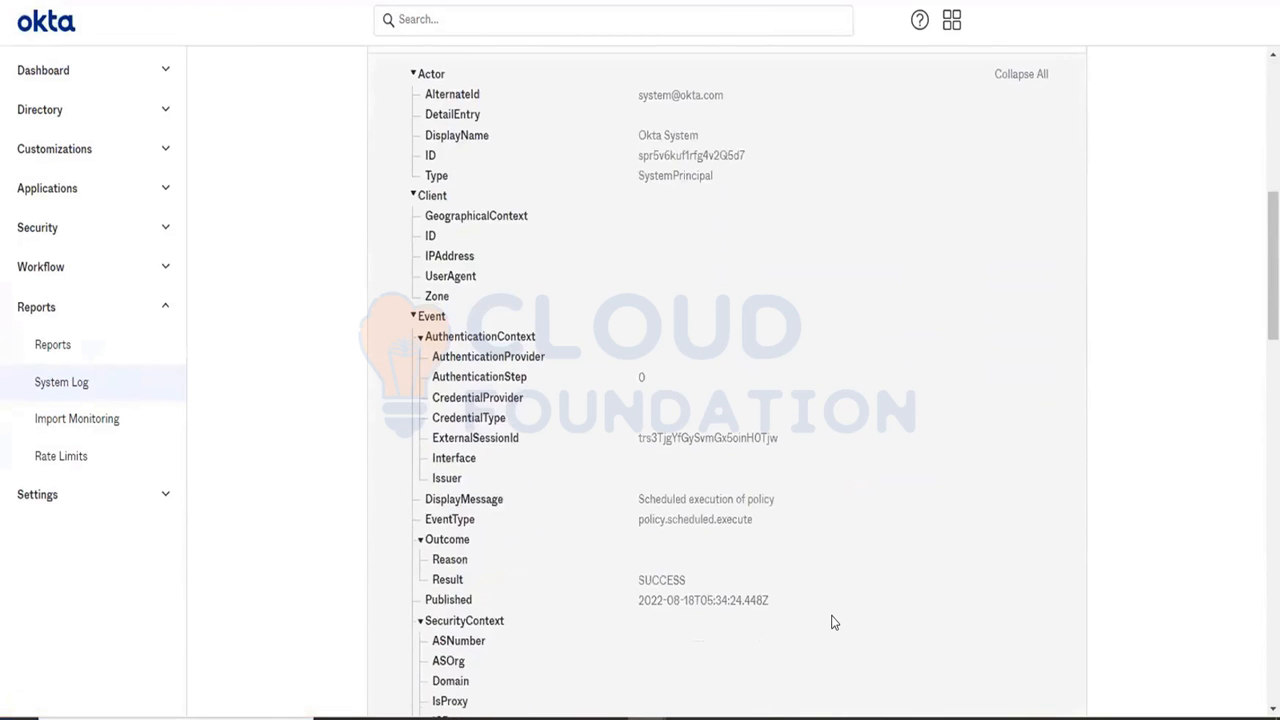
scroll(831, 622, down, 2)
scroll(831, 622, down, 3)
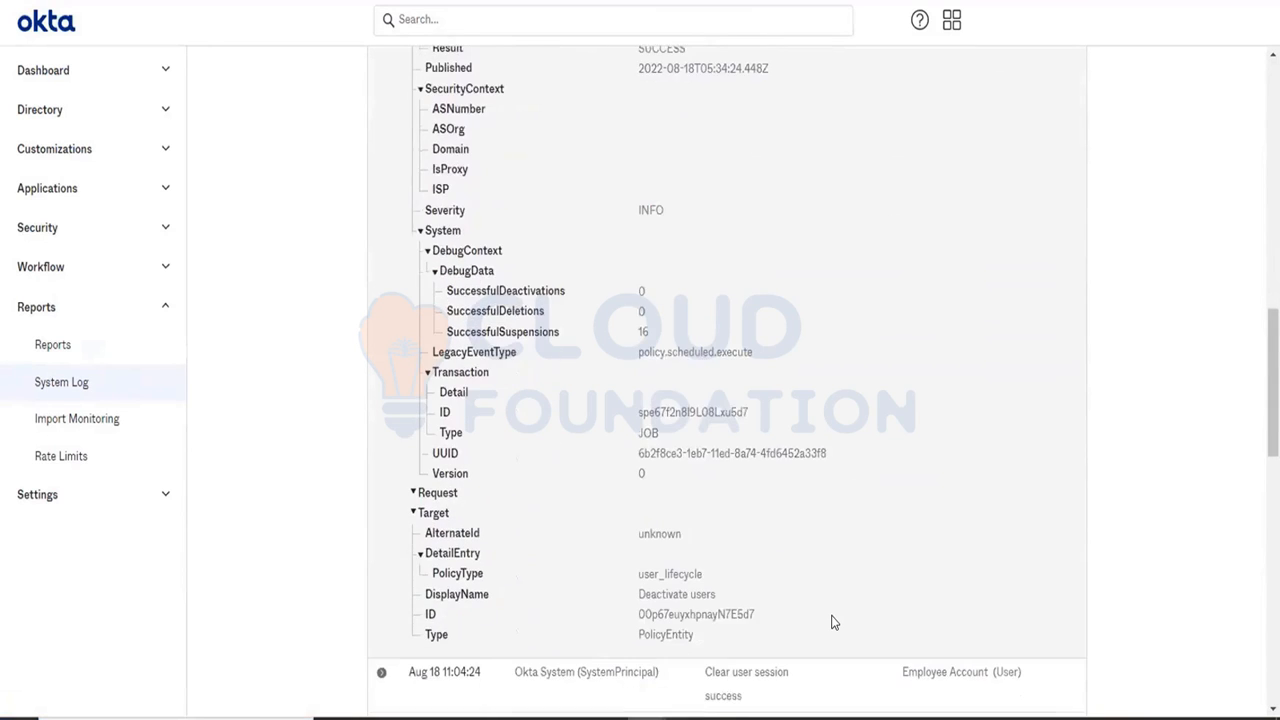
scroll(831, 621, down, 2)
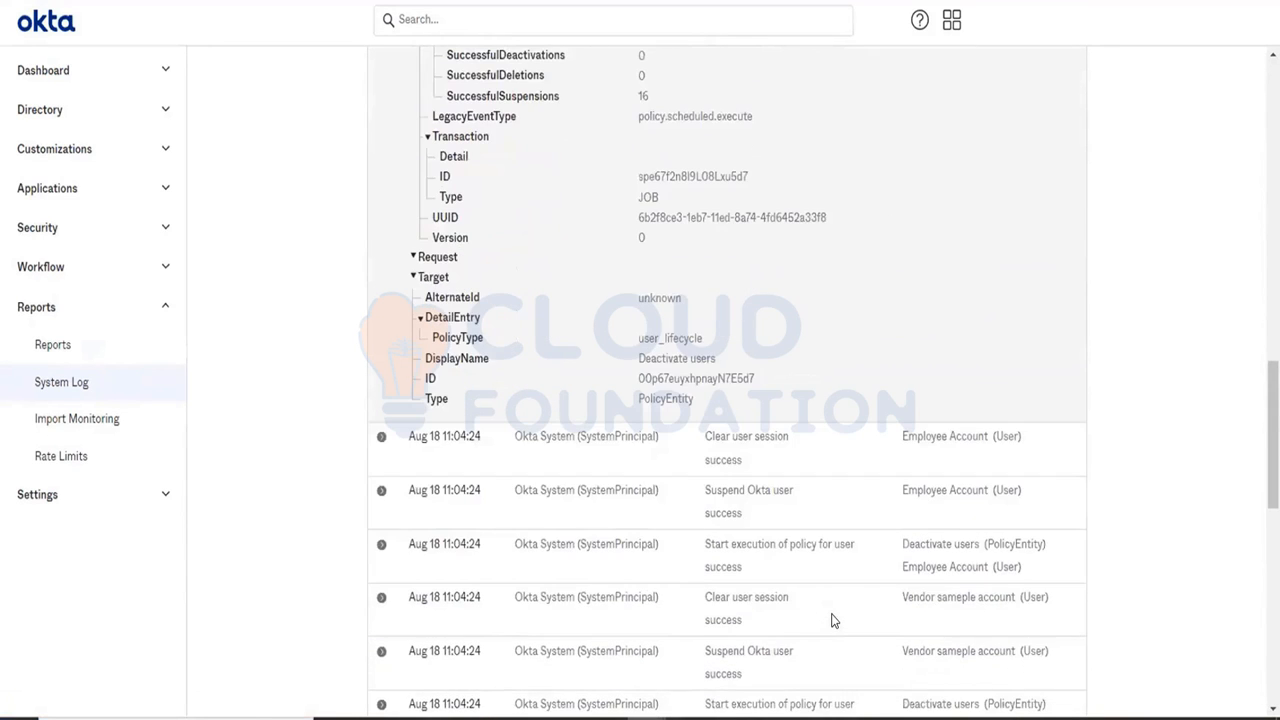
scroll(831, 620, up, 10)
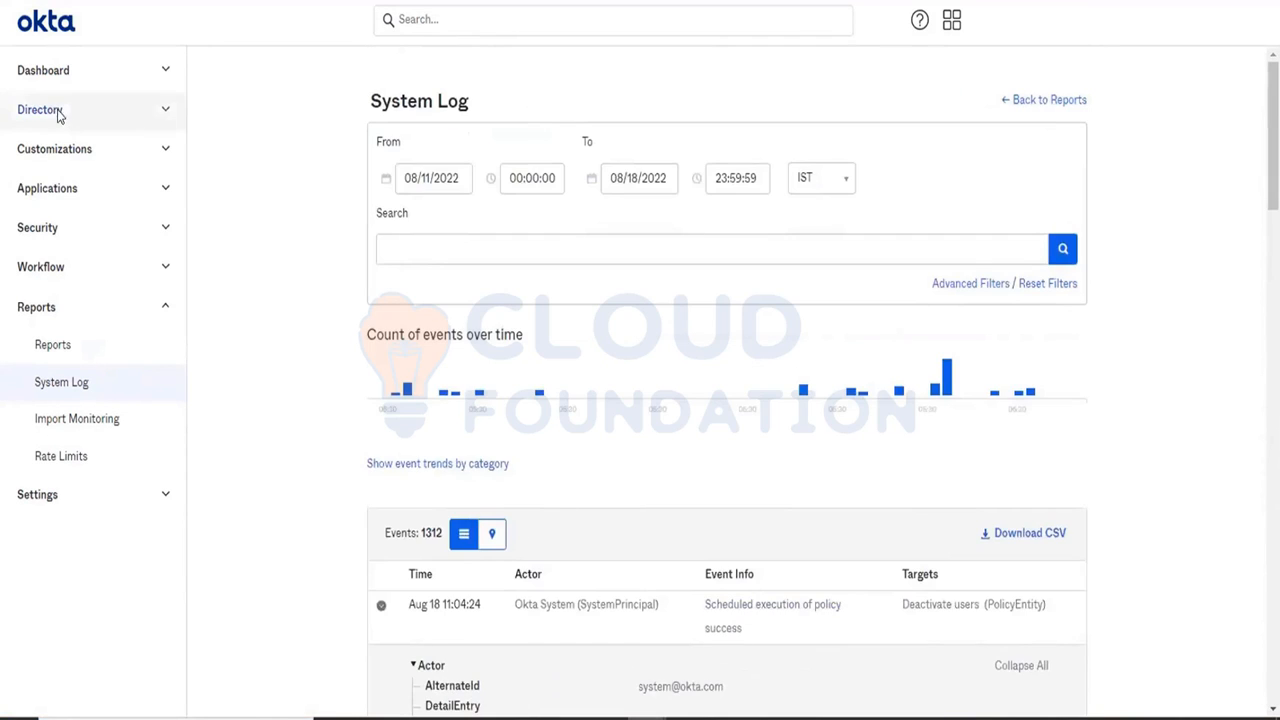
Open the People directory and check the status of every listed user.
click(45, 111)
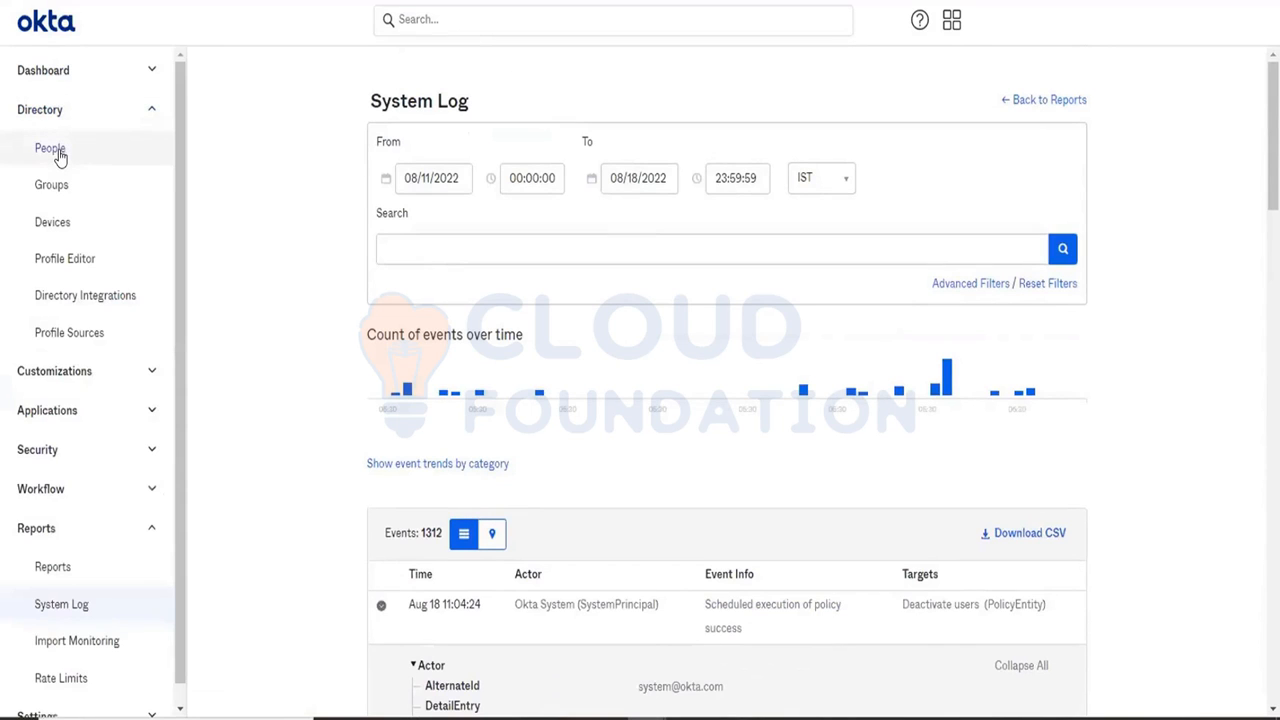
click(50, 149)
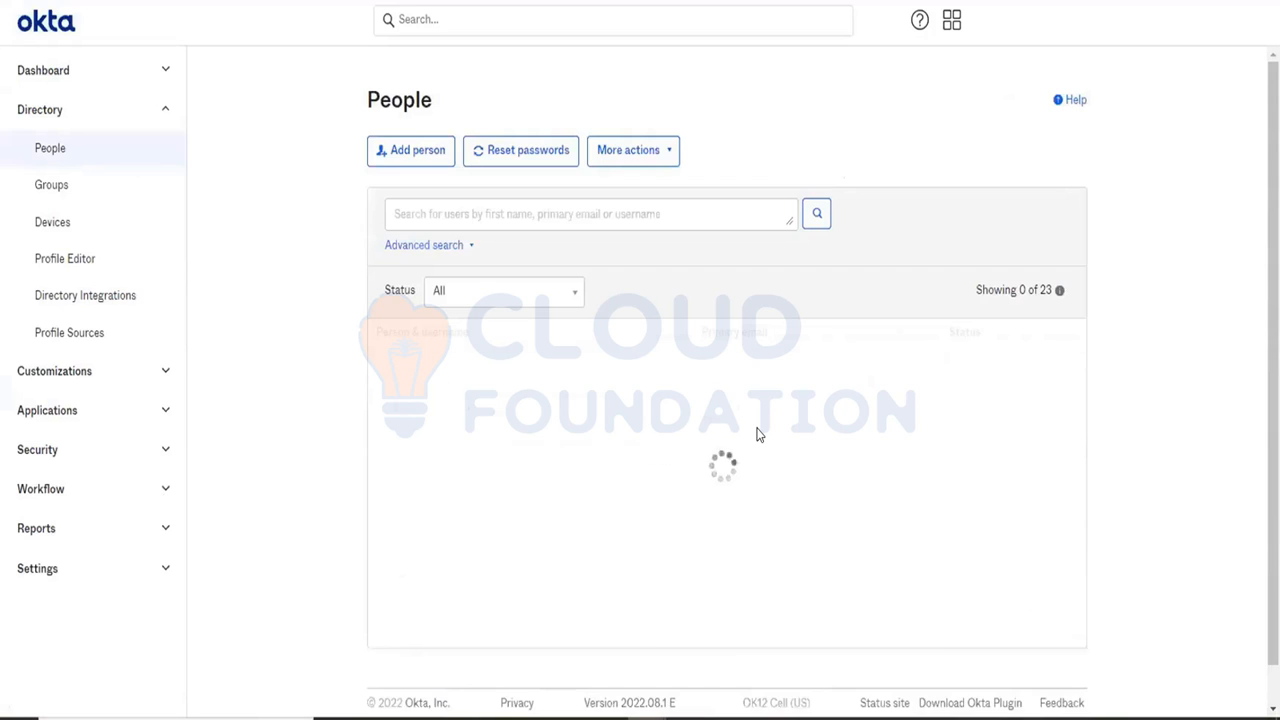
scroll(757, 434, down, 3)
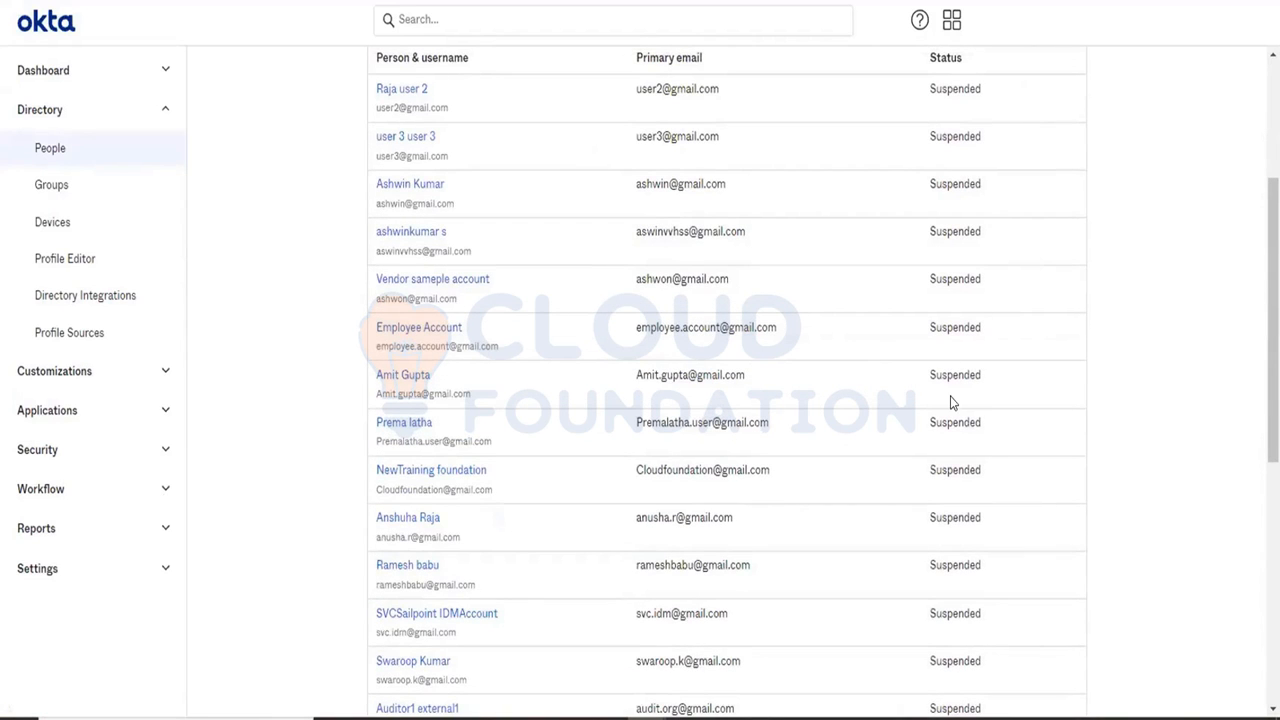
scroll(950, 396, down, 3)
scroll(950, 396, down, 3)
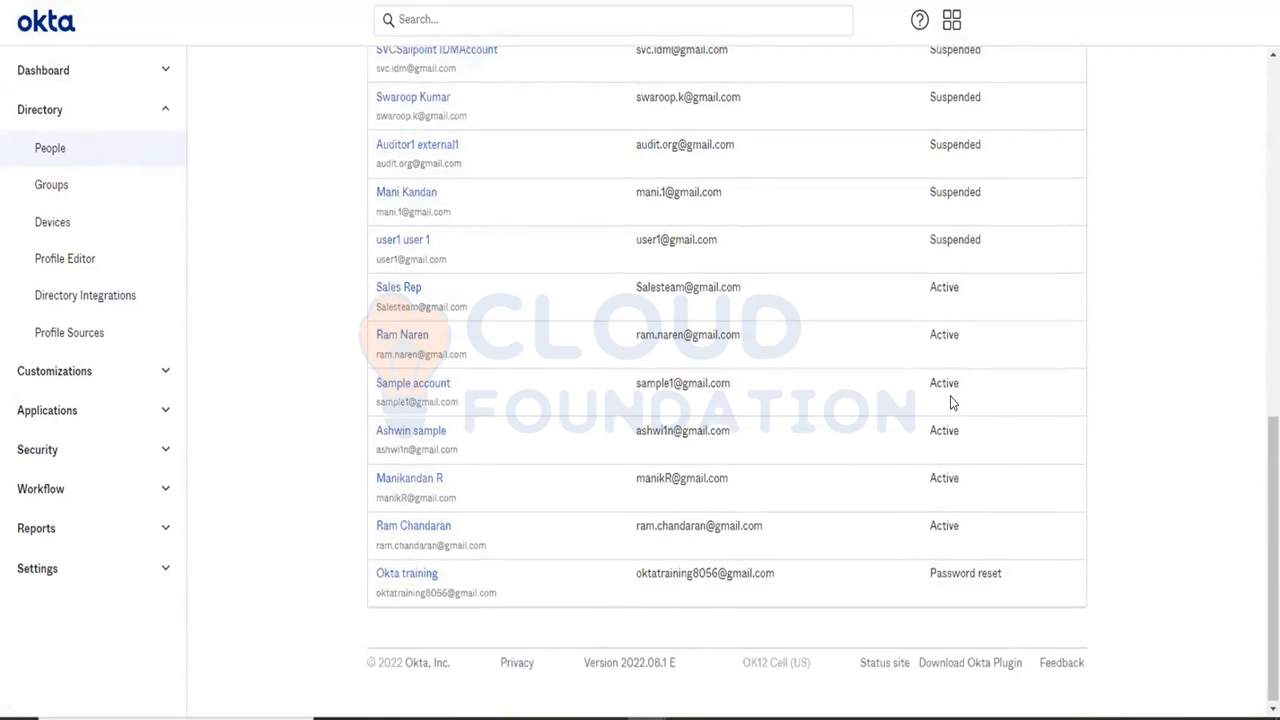
scroll(950, 396, up, 10)
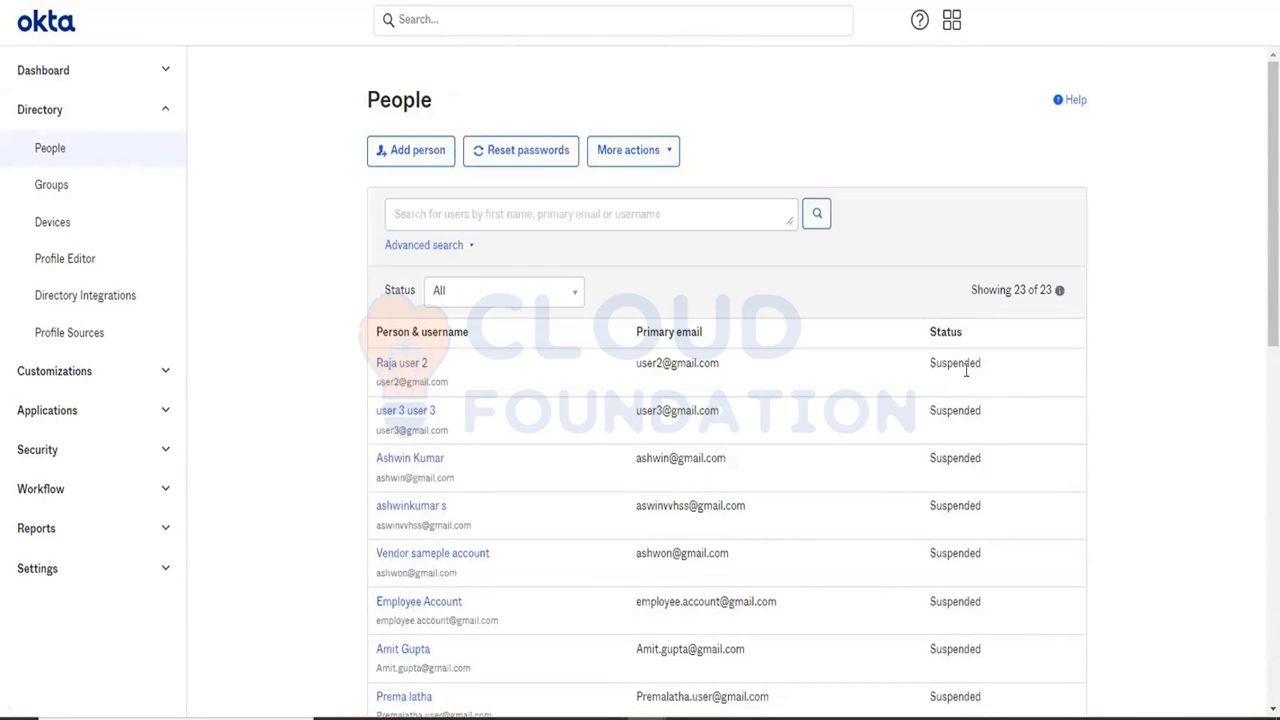
Check the status values of the first two users in the People list.
double_click(958, 366)
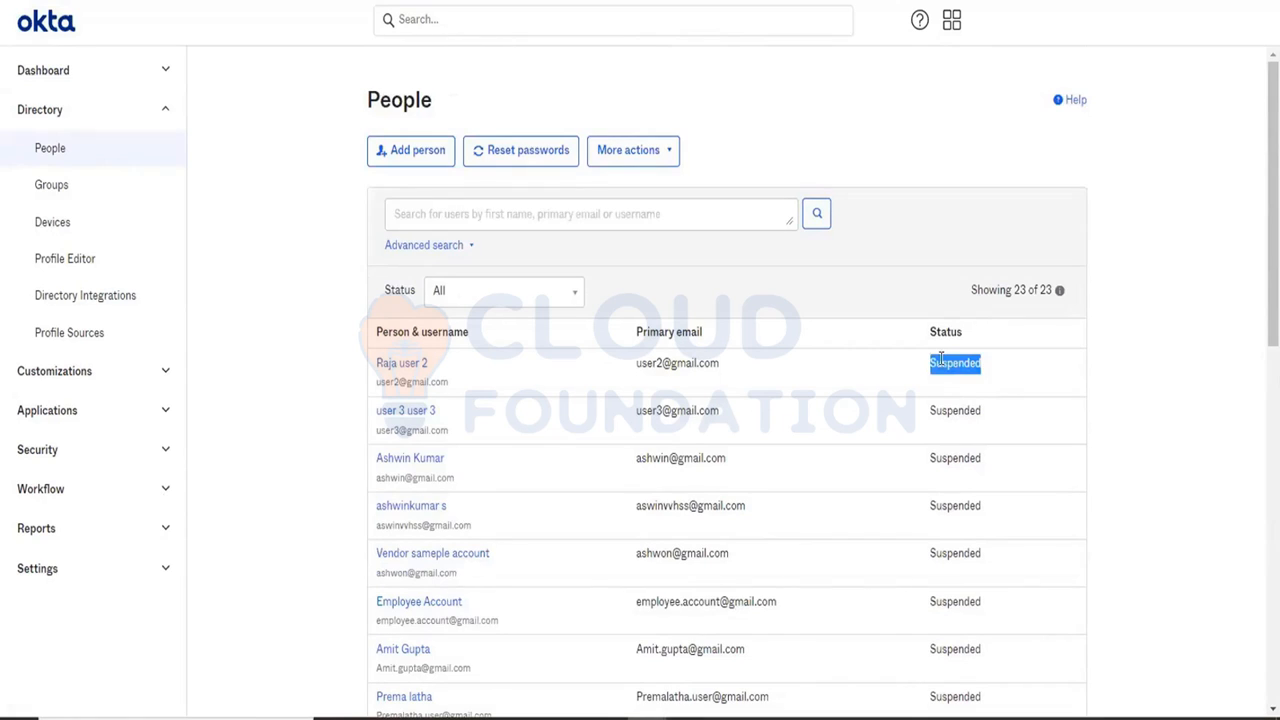
click(941, 359)
drag(931, 363, 1062, 411)
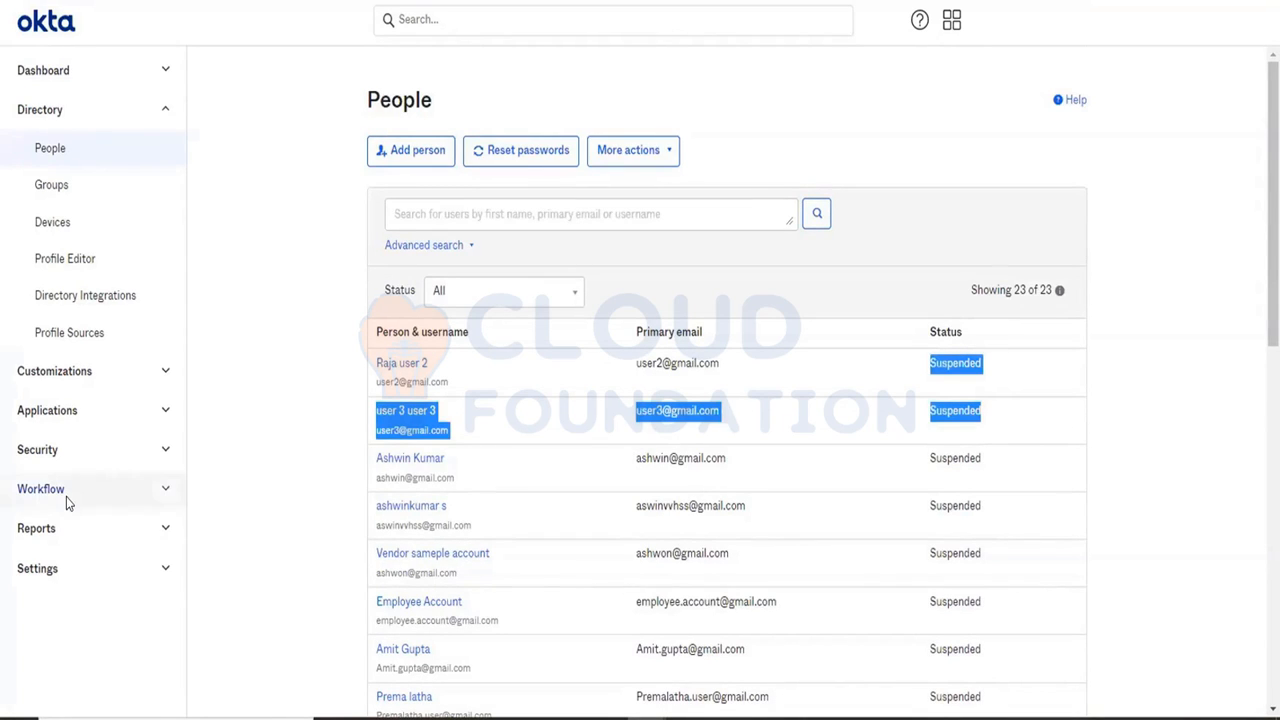
Open the System Log and load older events twice, reading through the Deactivate users policy entries.
click(36, 535)
click(71, 614)
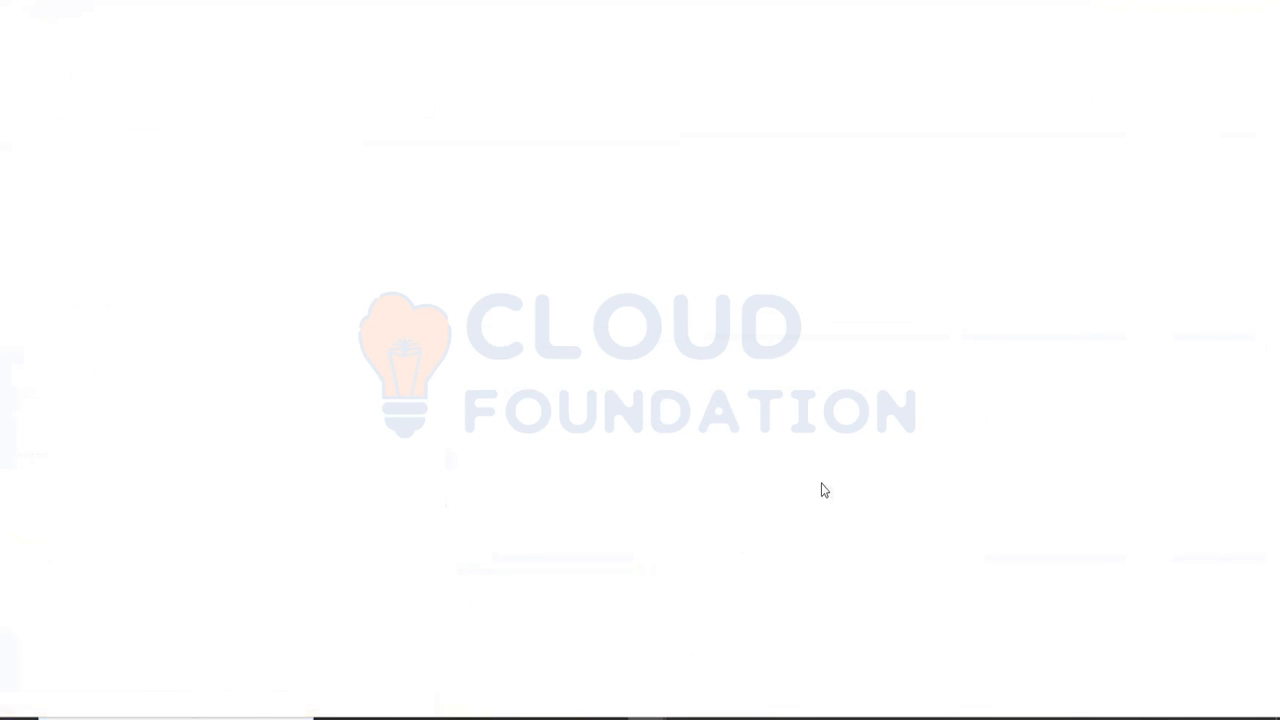
scroll(798, 468, down, 2)
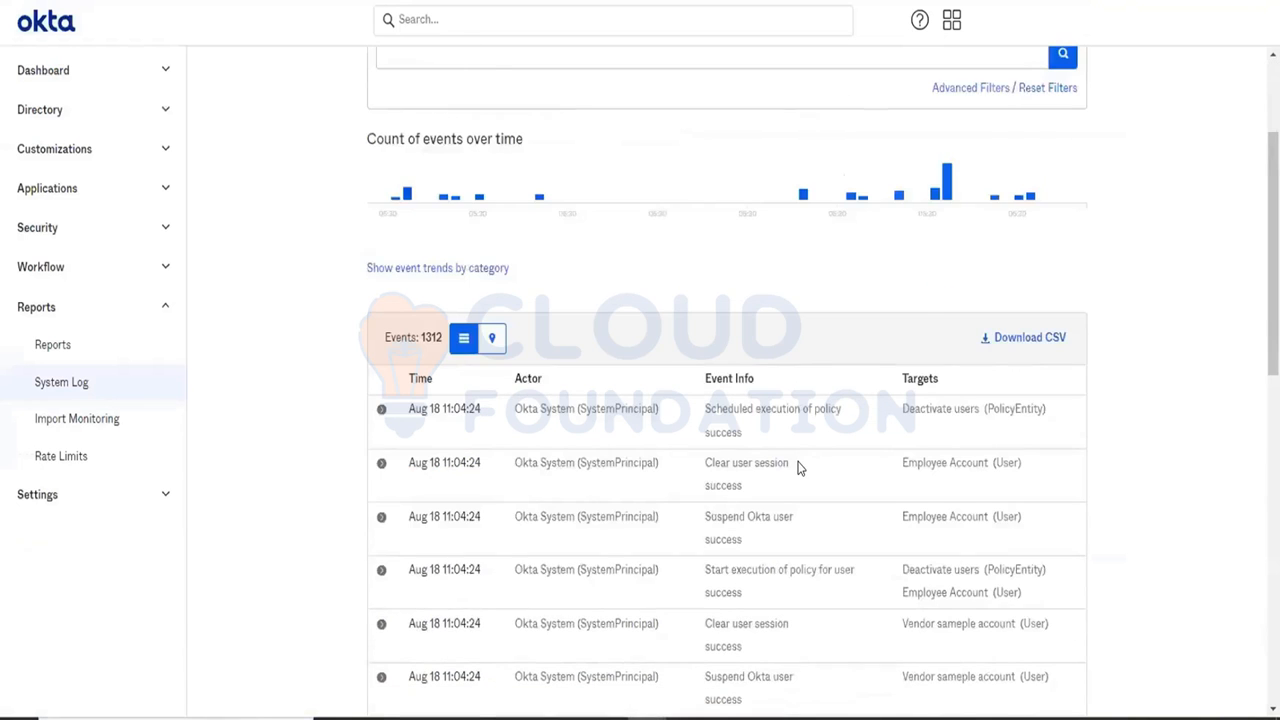
scroll(798, 468, down, 1)
scroll(798, 466, down, 2)
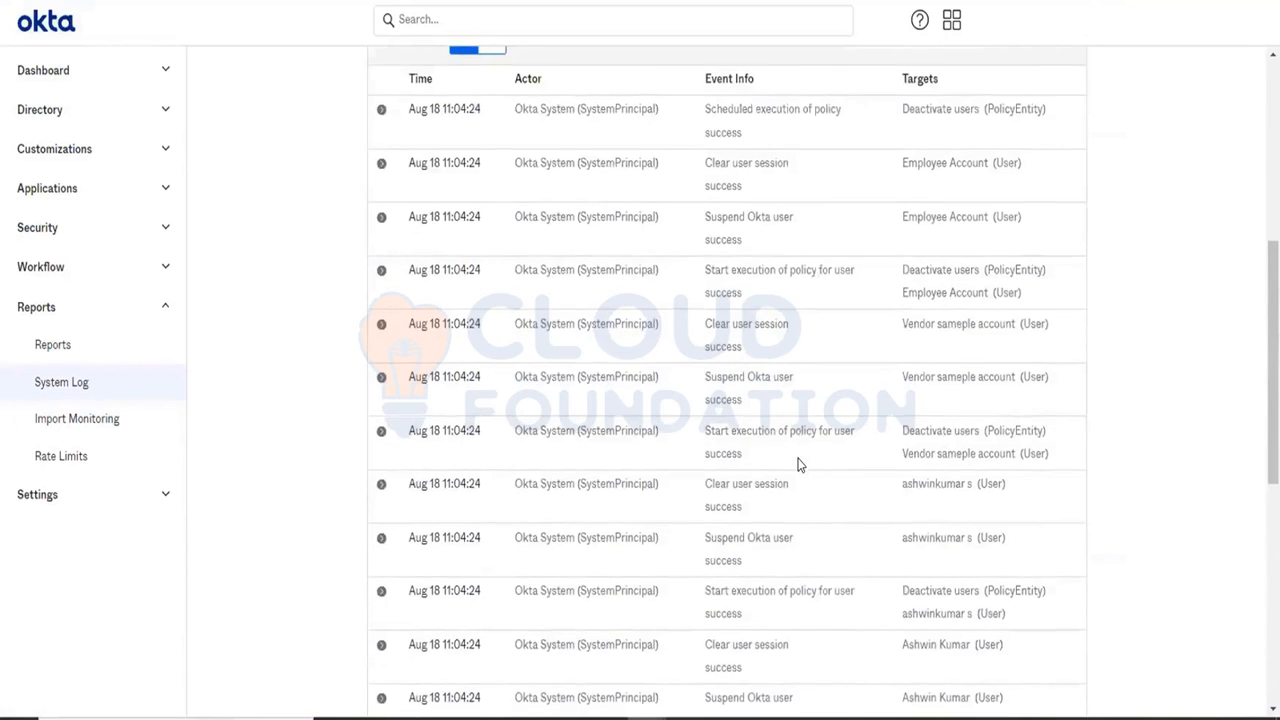
scroll(798, 464, down, 2)
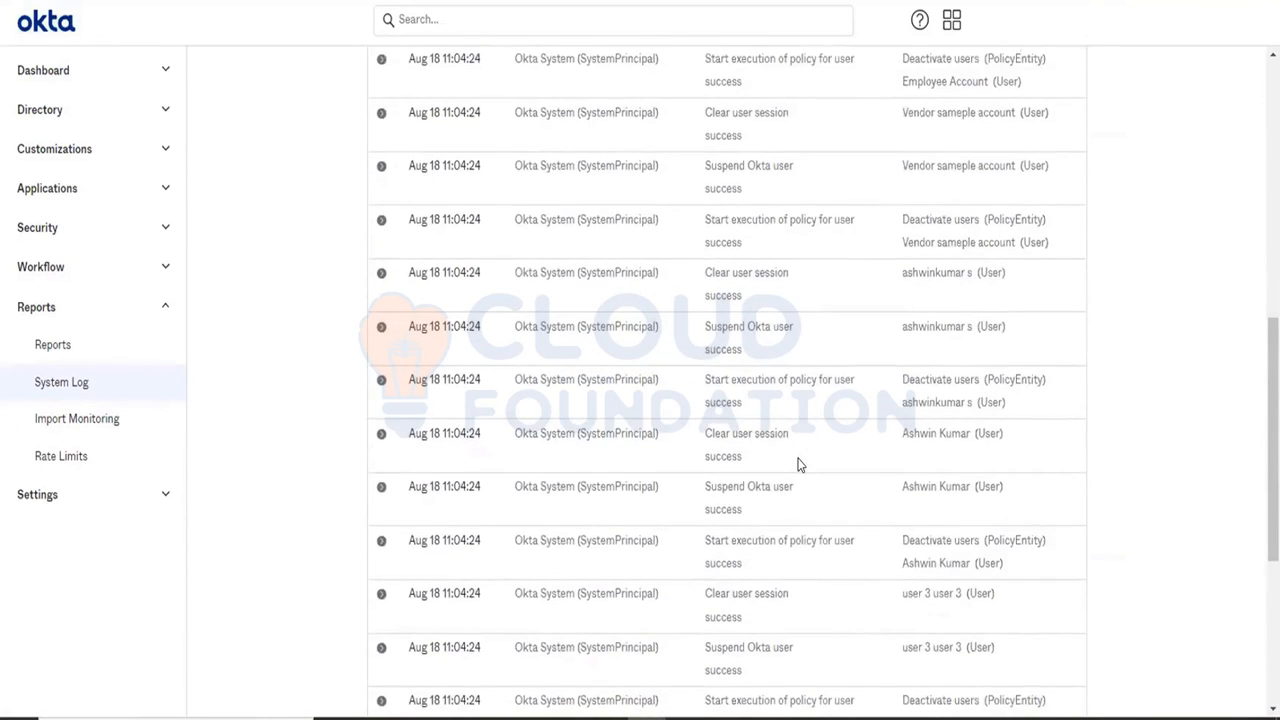
scroll(799, 465, down, 1)
scroll(798, 465, down, 5)
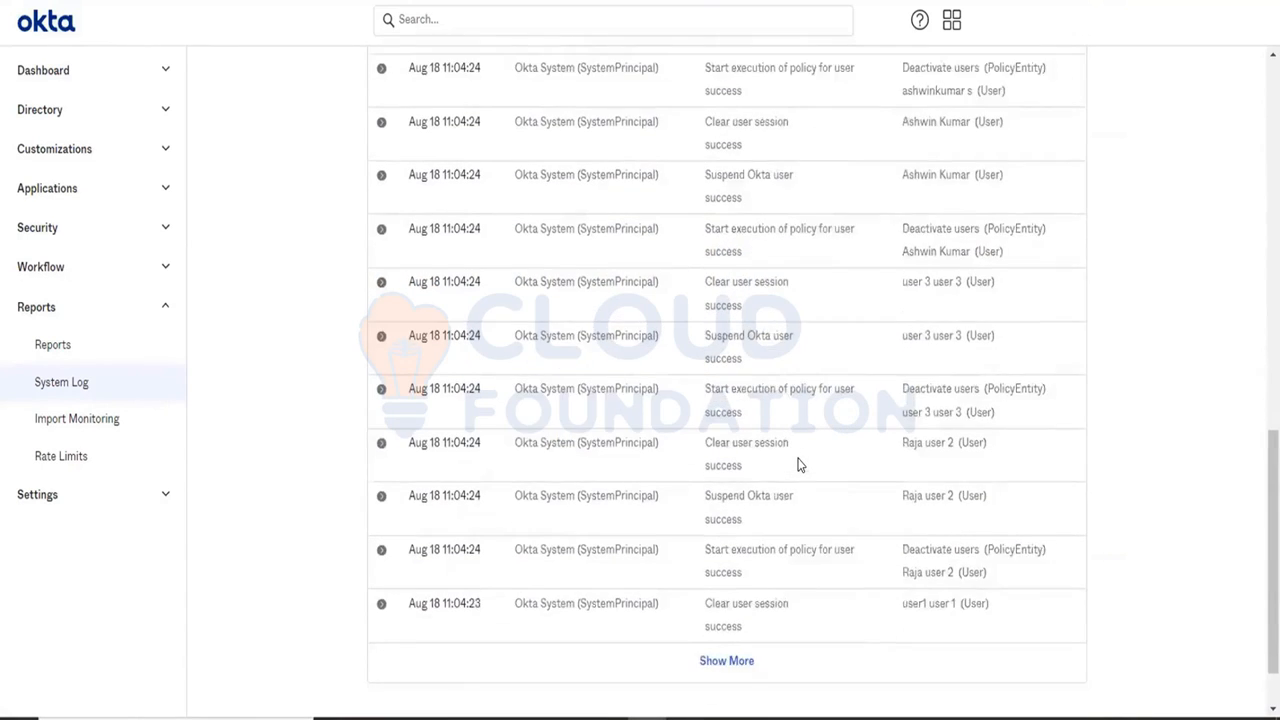
click(706, 588)
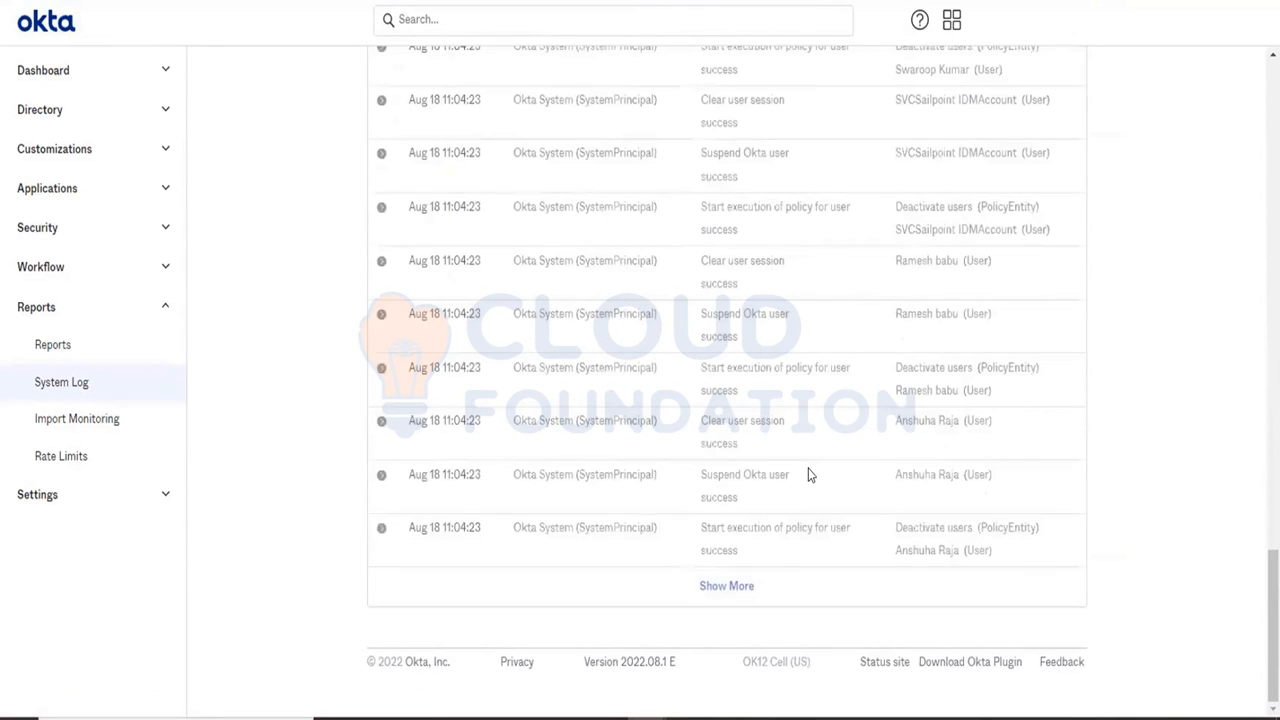
click(727, 586)
Examine the policy execution, suspend and clear session events logged for the first user processed after the Deactivate users policy was activated.
scroll(840, 580, up, 5)
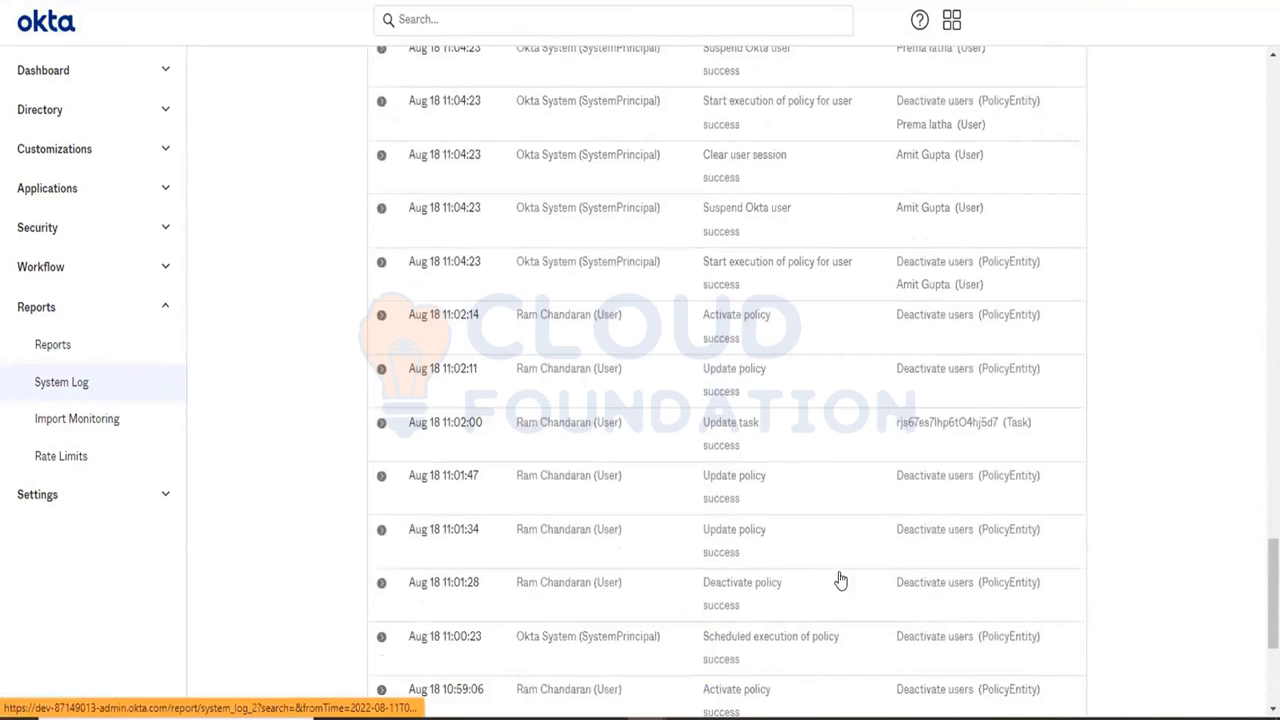
scroll(837, 575, up, 3)
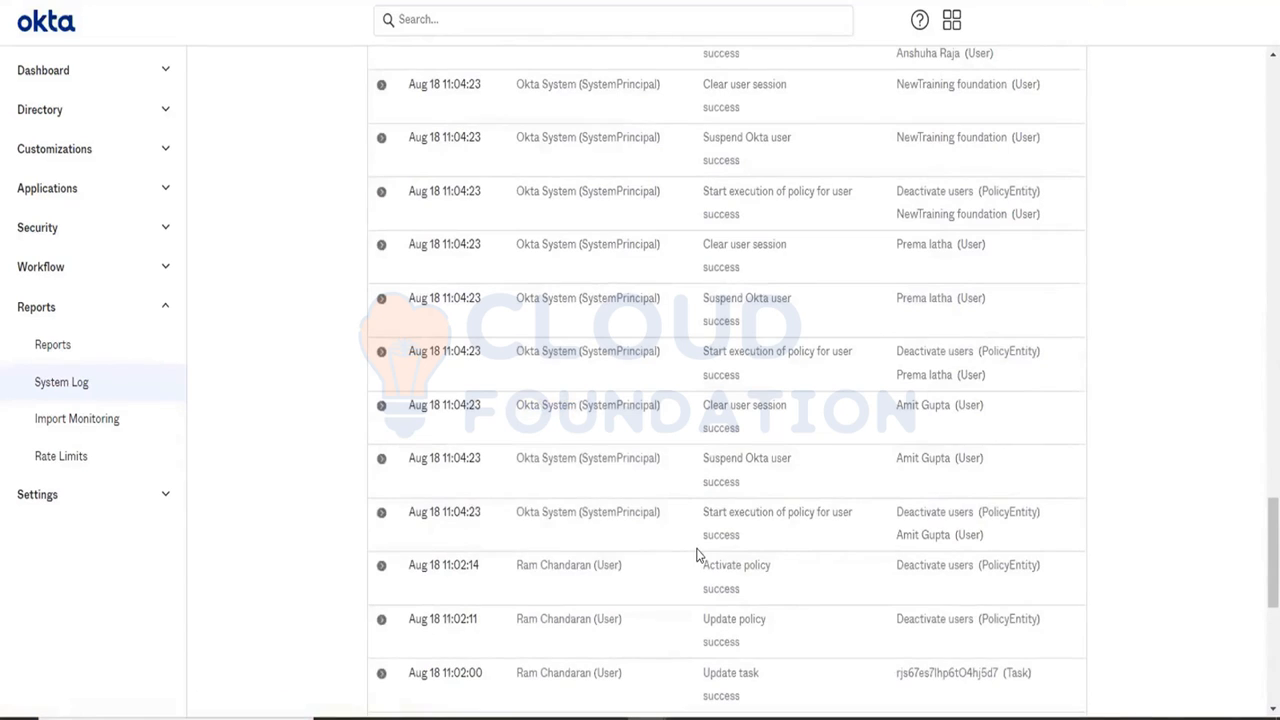
drag(743, 535, 695, 513)
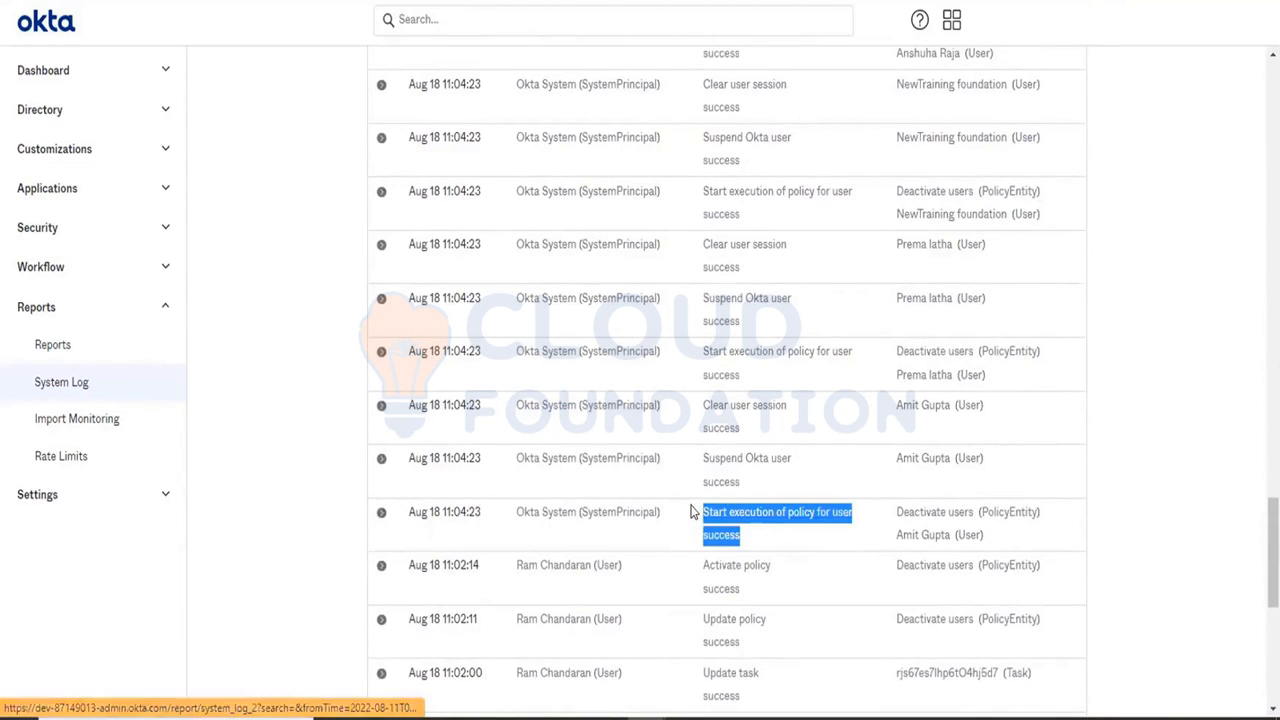
click(797, 539)
scroll(797, 535, up, 2)
drag(749, 551, 697, 532)
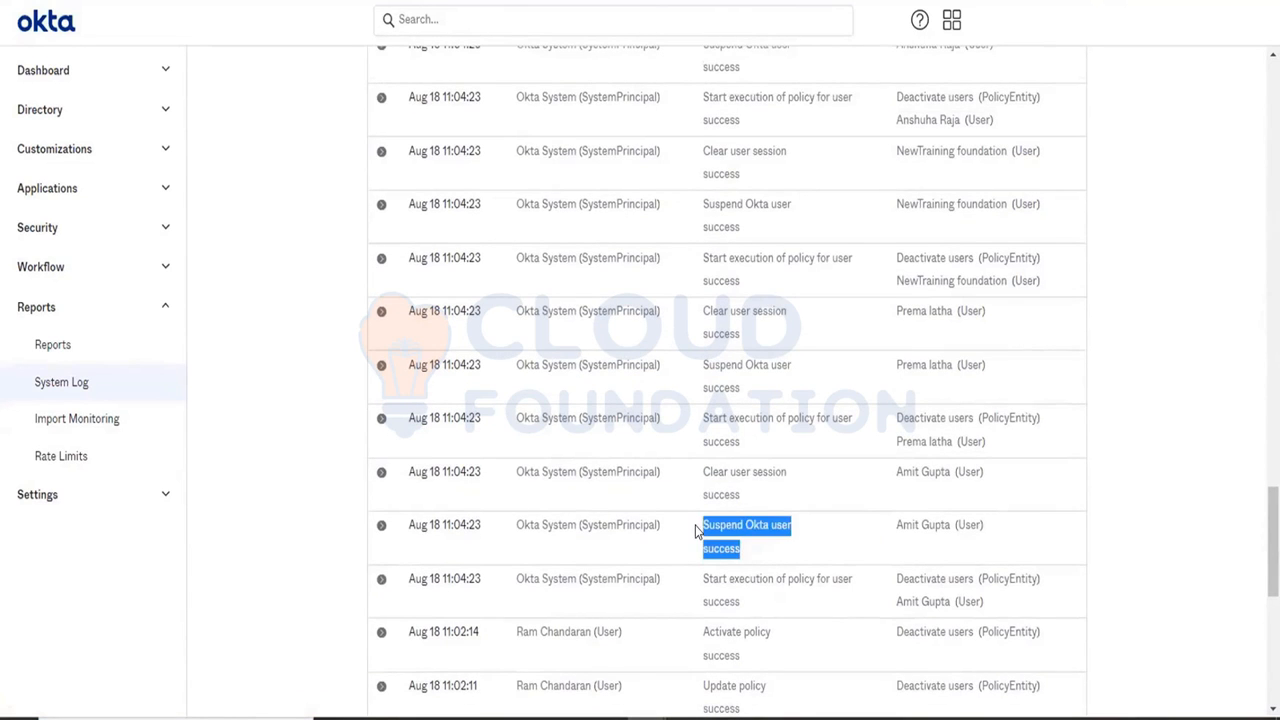
drag(752, 520, 752, 445)
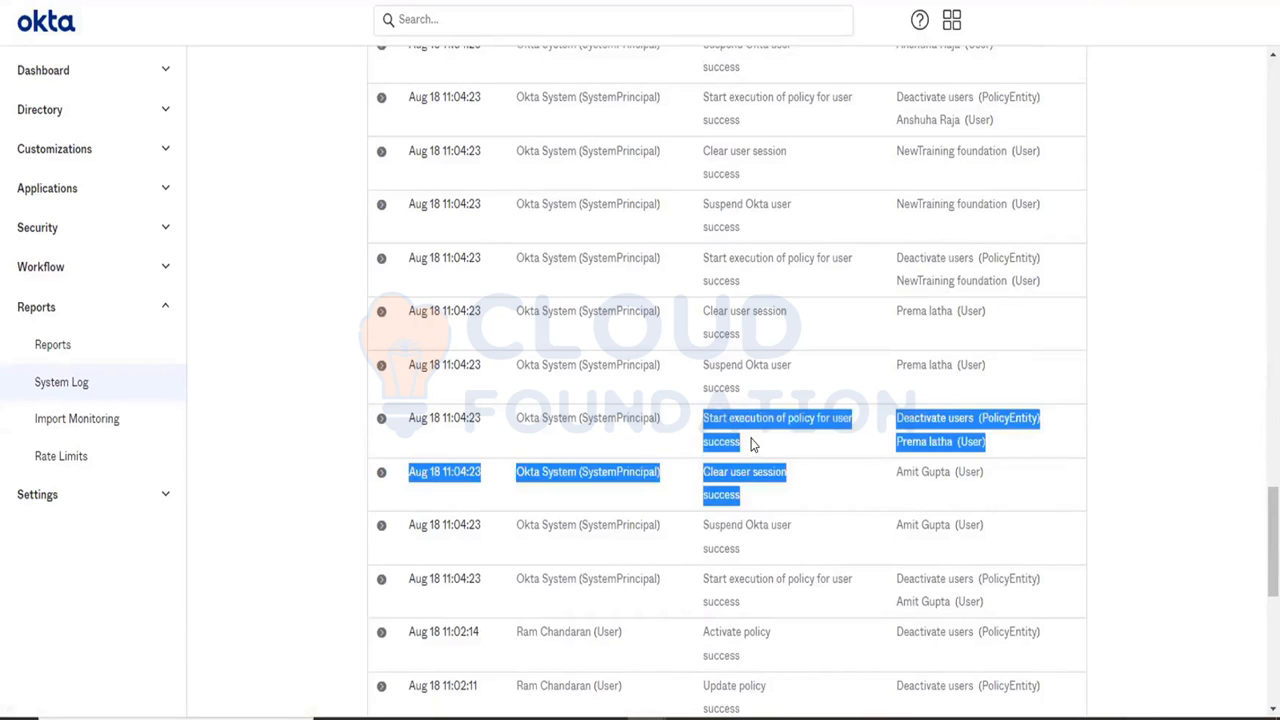
Compare the same execution, suspend and clear session events for the following users, and return to the System Log's date filters.
click(752, 445)
triple_click(752, 445)
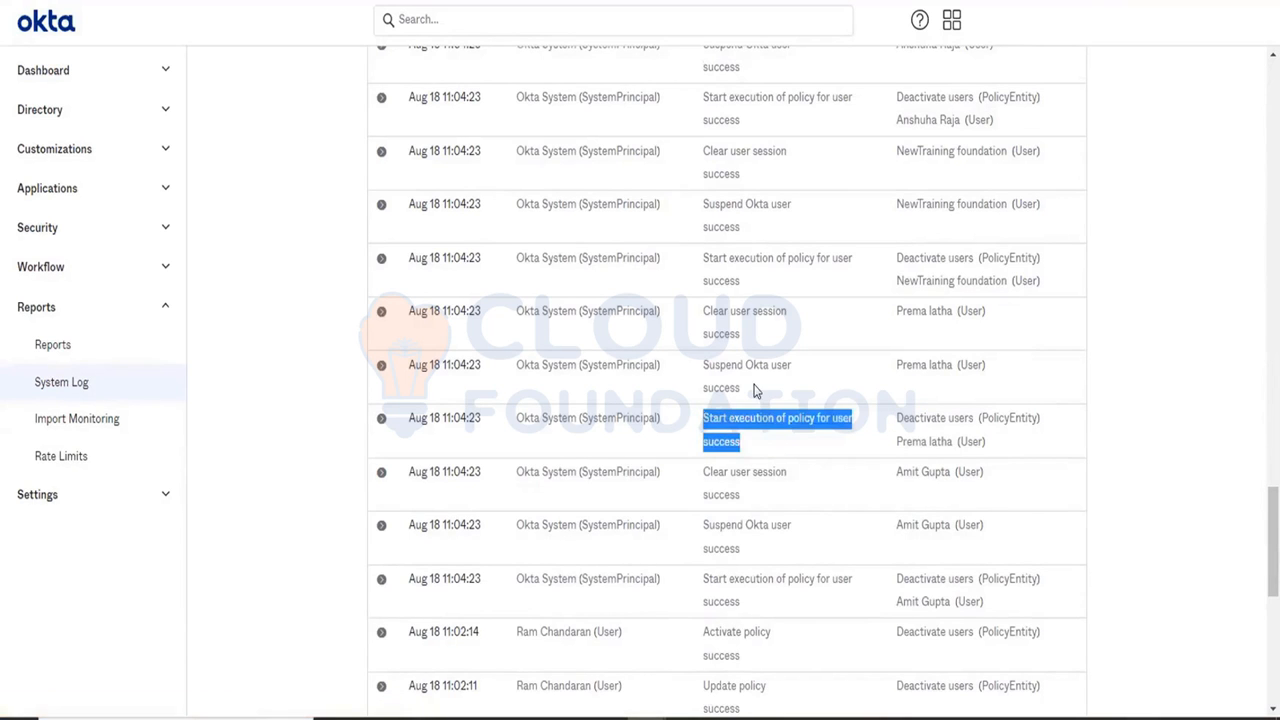
drag(755, 390, 700, 366)
drag(756, 336, 707, 316)
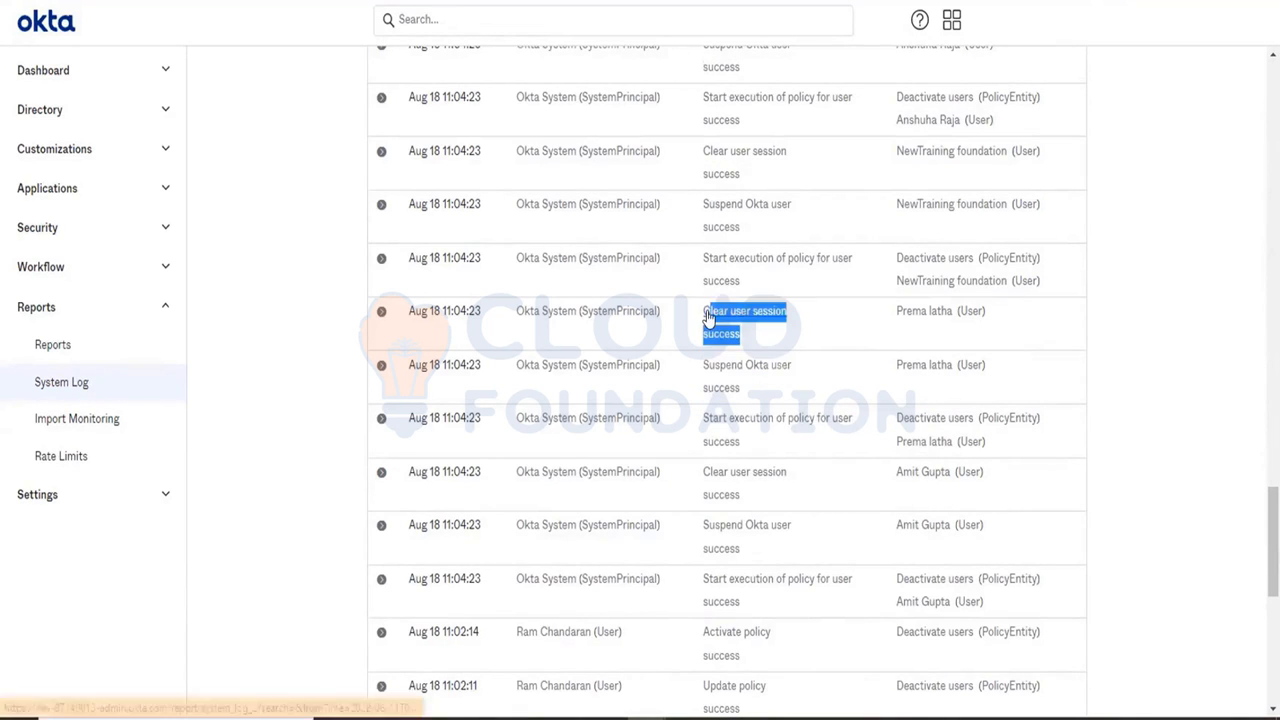
drag(749, 277, 726, 240)
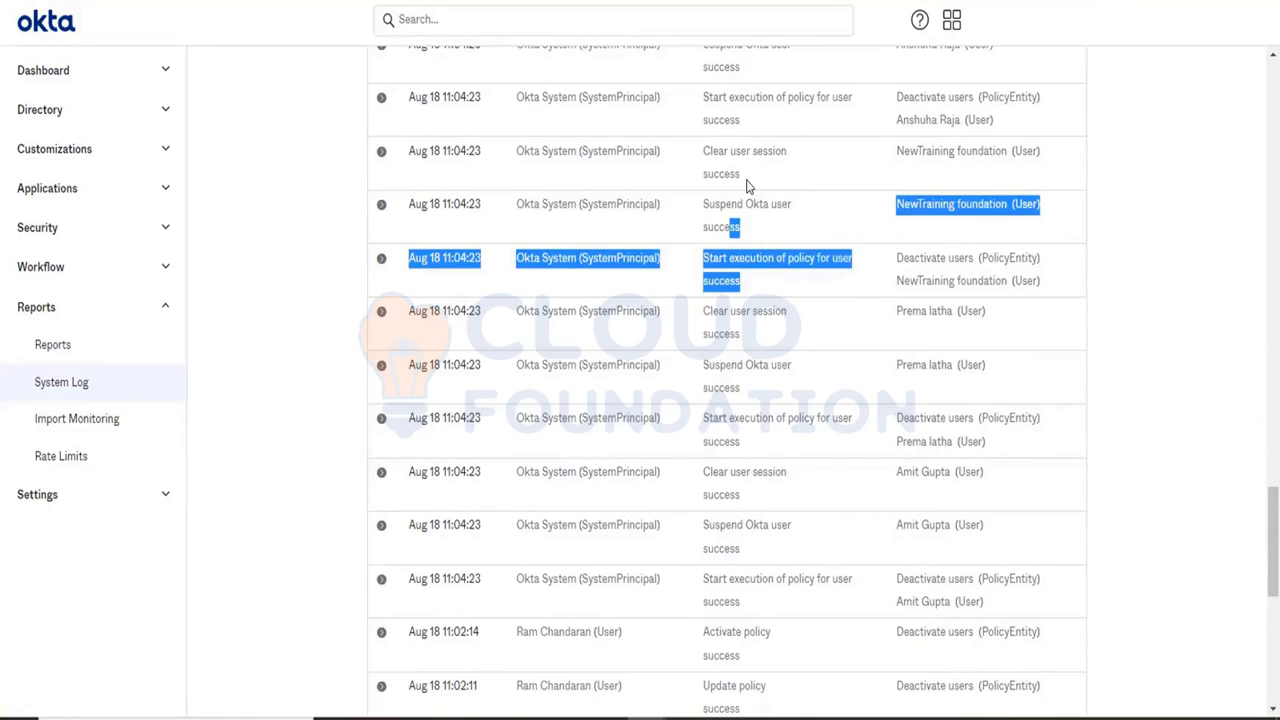
scroll(748, 187, up, 10)
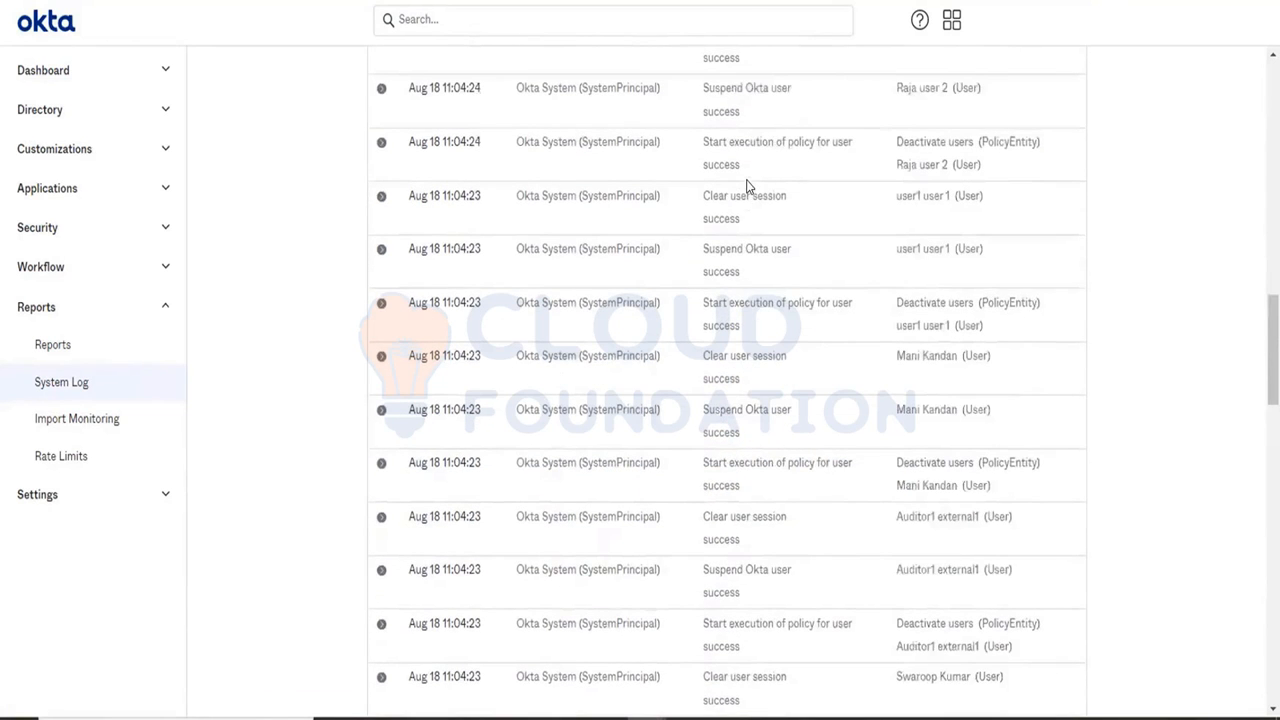
scroll(748, 187, up, 10)
click(747, 177)
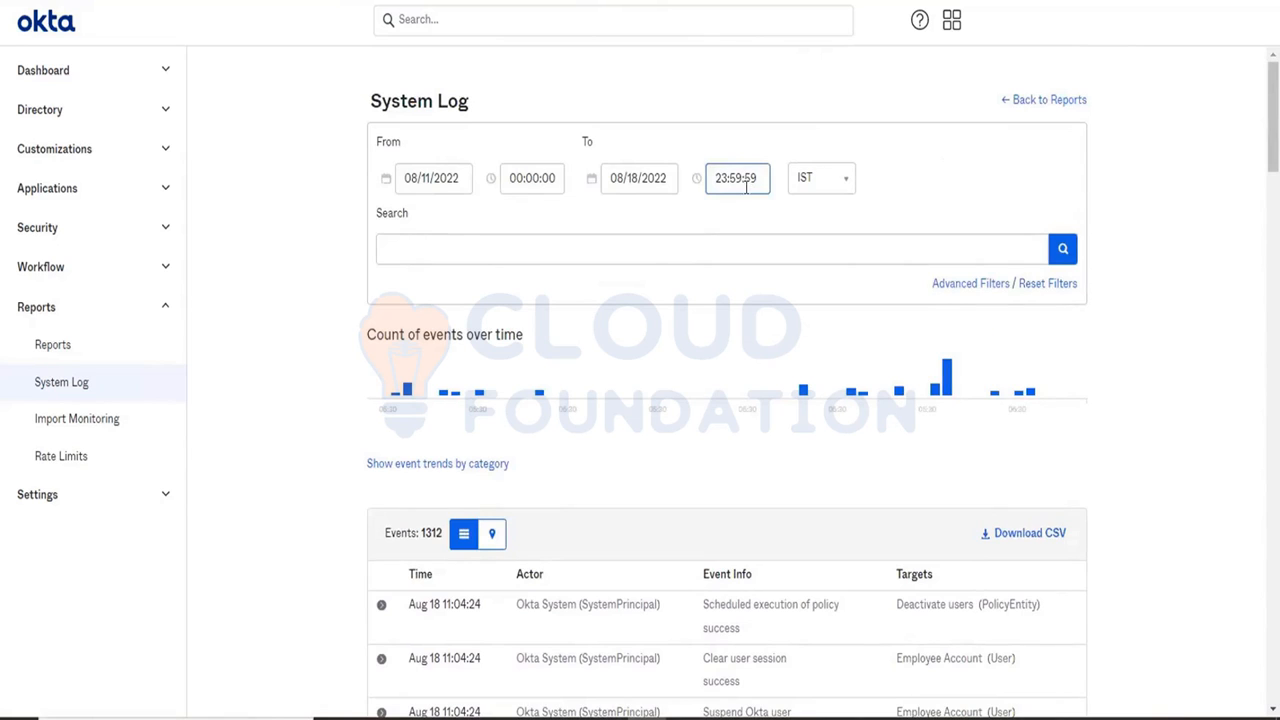
Expand the Workflow section, view the Additional Topics slide in PowerPoint, and return to the Okta System Log.
click(63, 279)
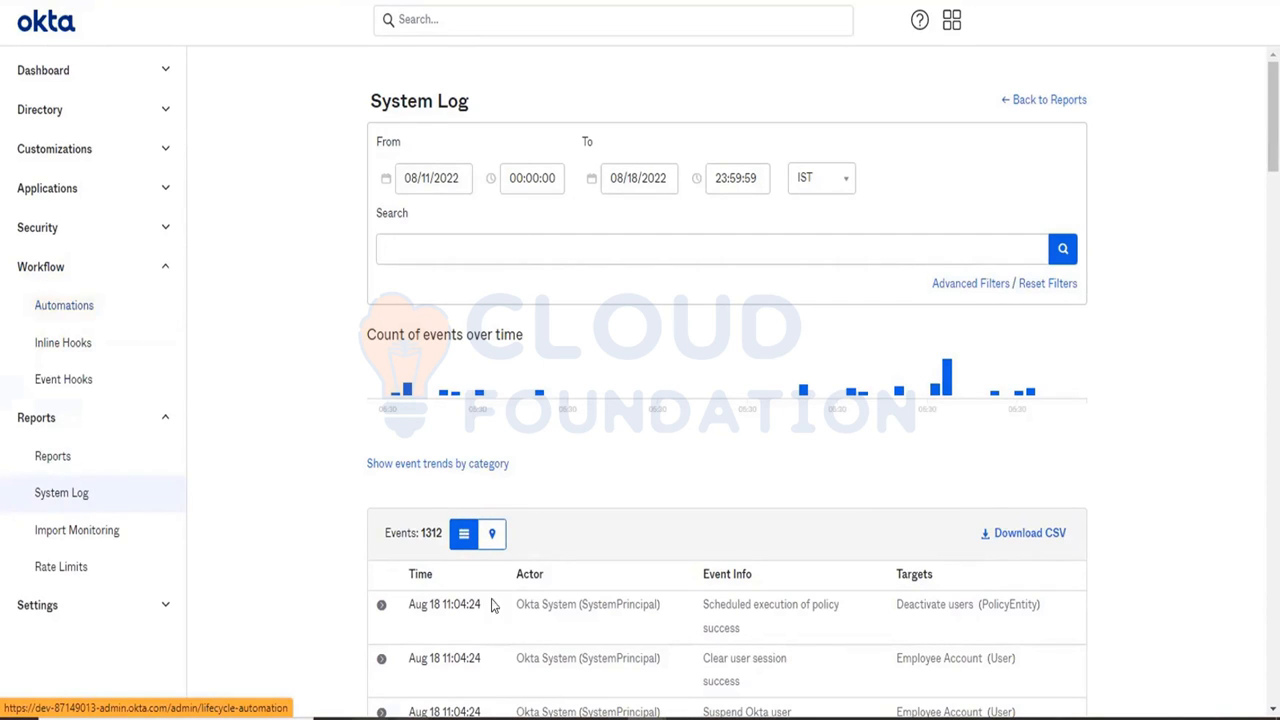
click(540, 718)
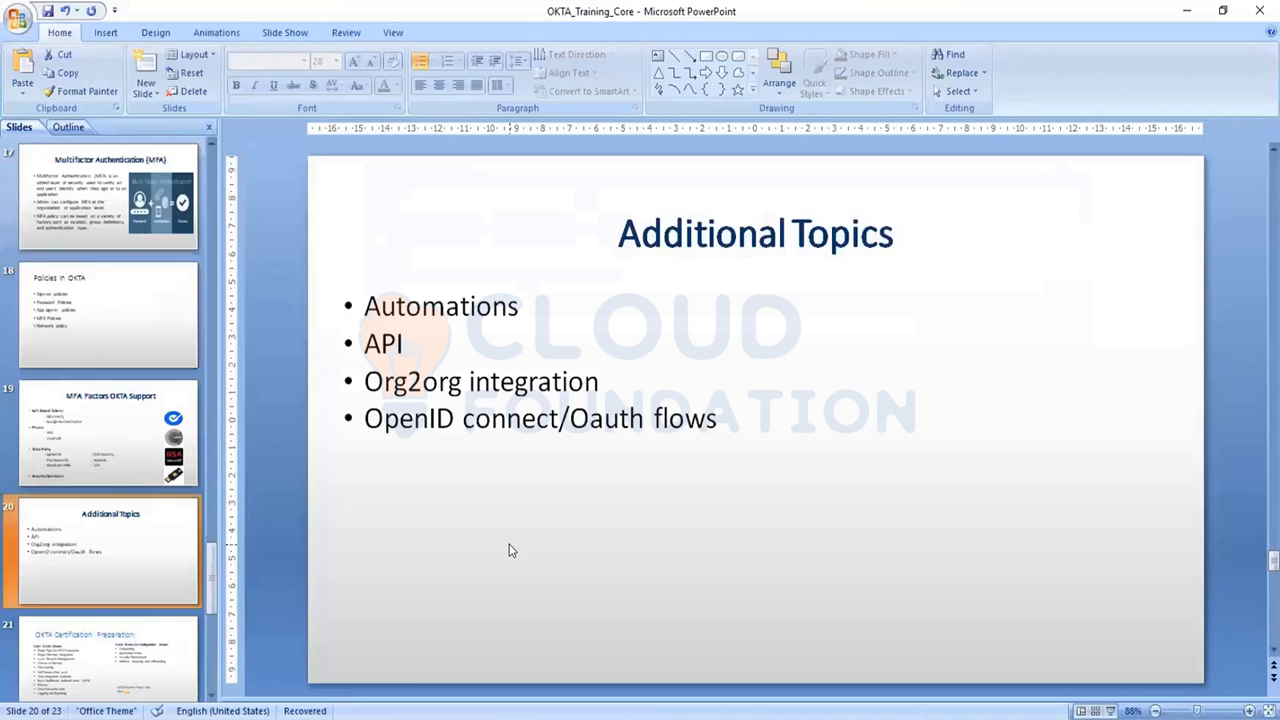
key(alt+Tab)
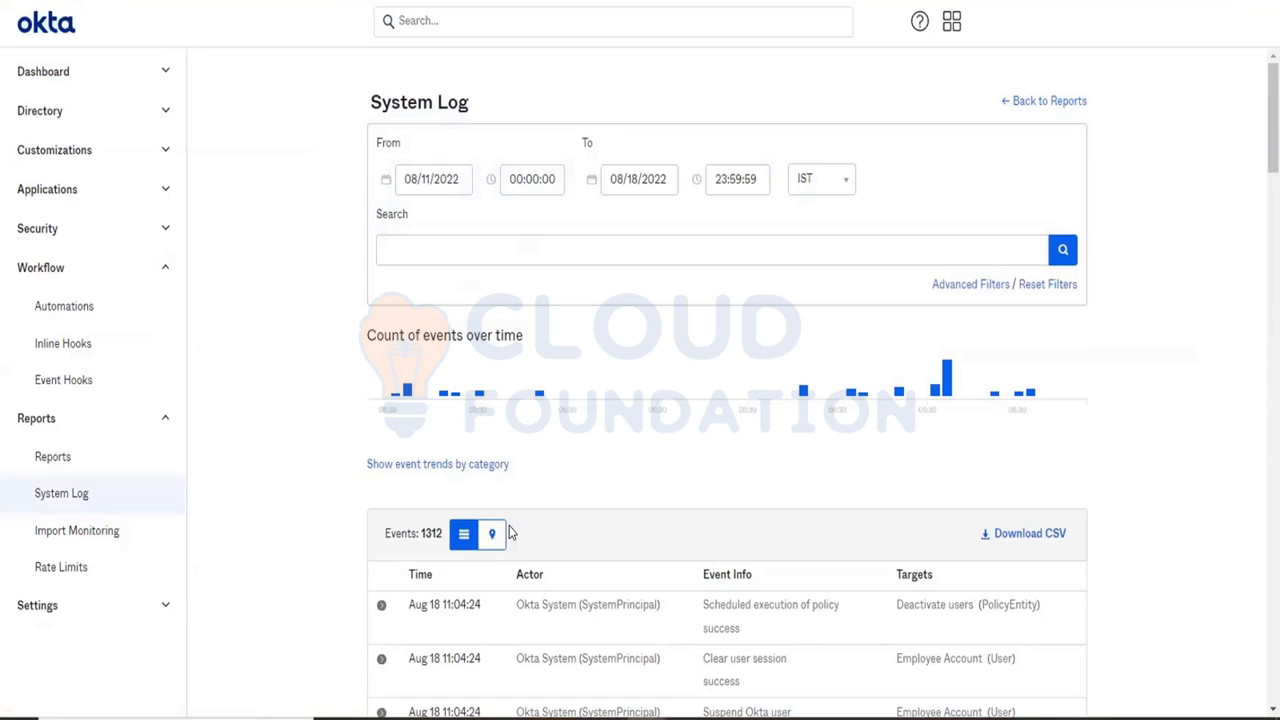